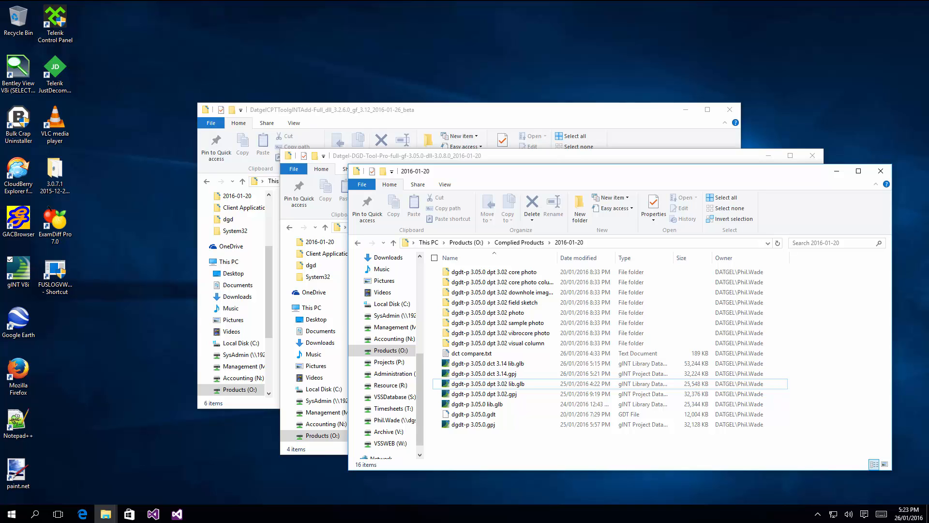
# Step: Review the CPT Tool package folder and its Installation Files subfolder, and minimize that window
pyautogui.click(422, 115)
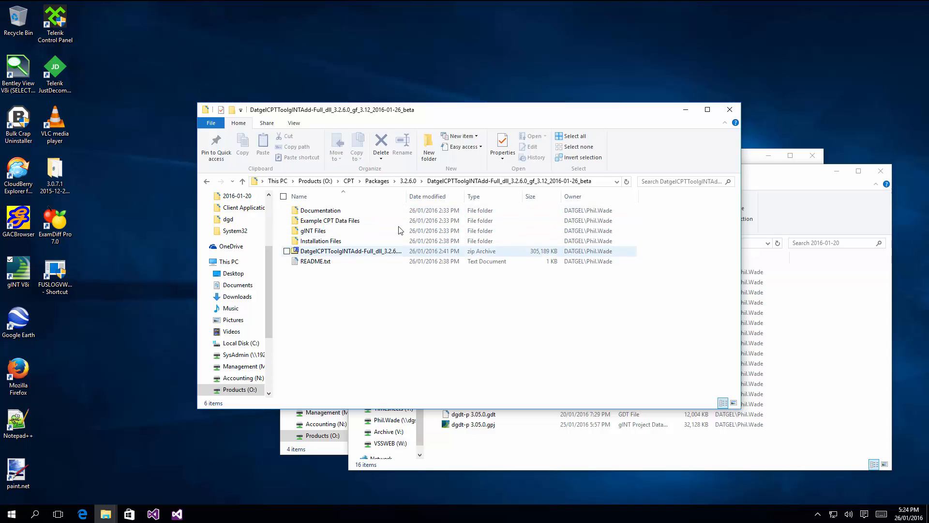
pyautogui.doubleClick(406, 196)
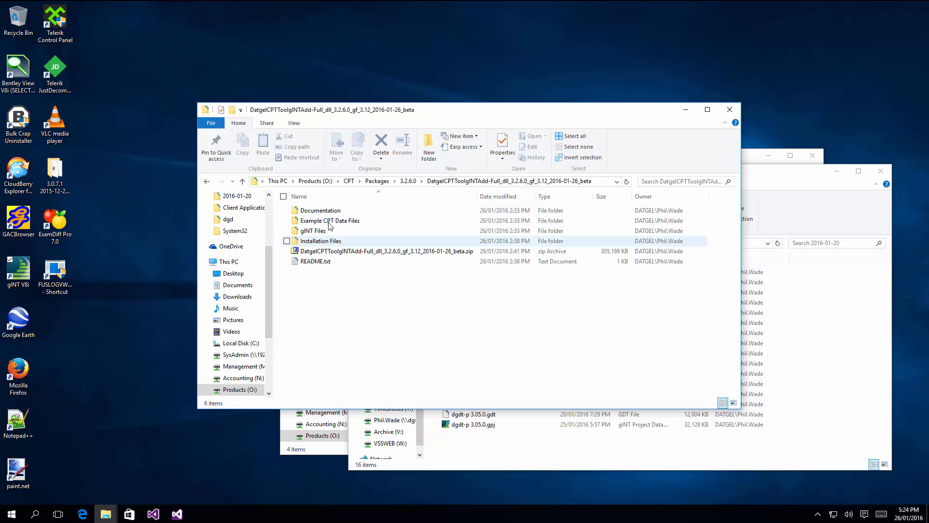
pyautogui.doubleClick(317, 241)
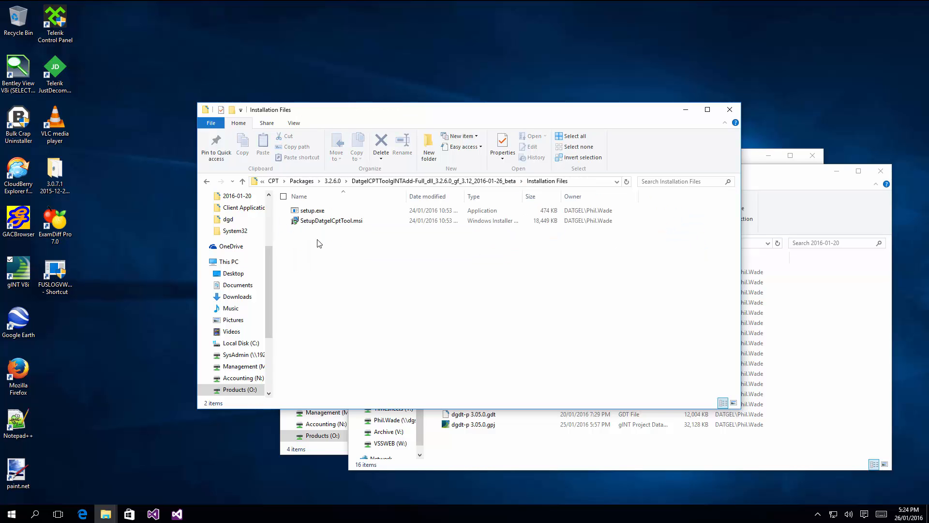
pyautogui.click(426, 182)
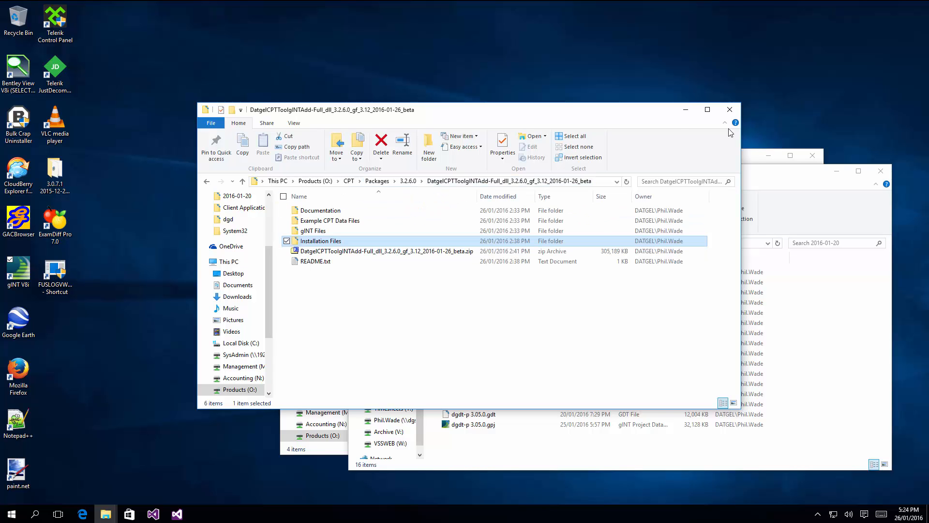
pyautogui.click(684, 112)
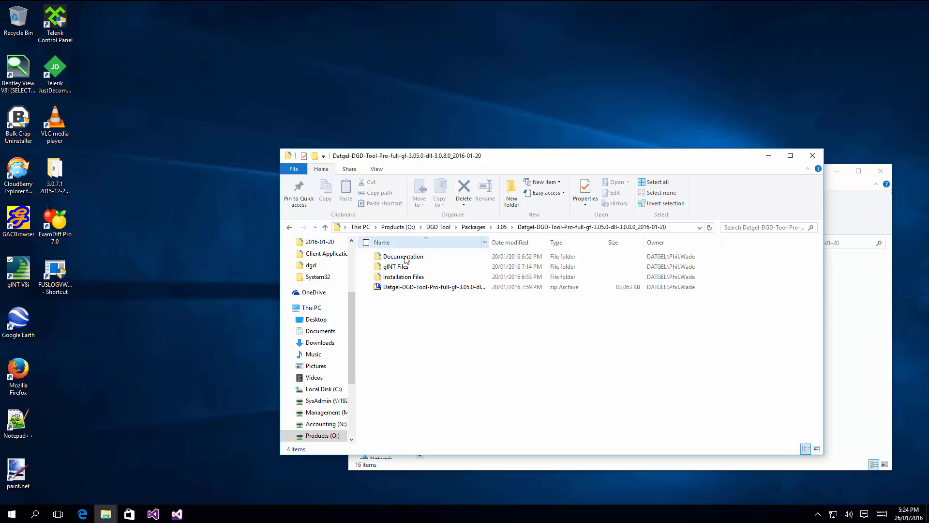
# Step: Review the Installation Files and Documentation folders of the DGD Tool package, and return to the package folder
pyautogui.doubleClick(408, 279)
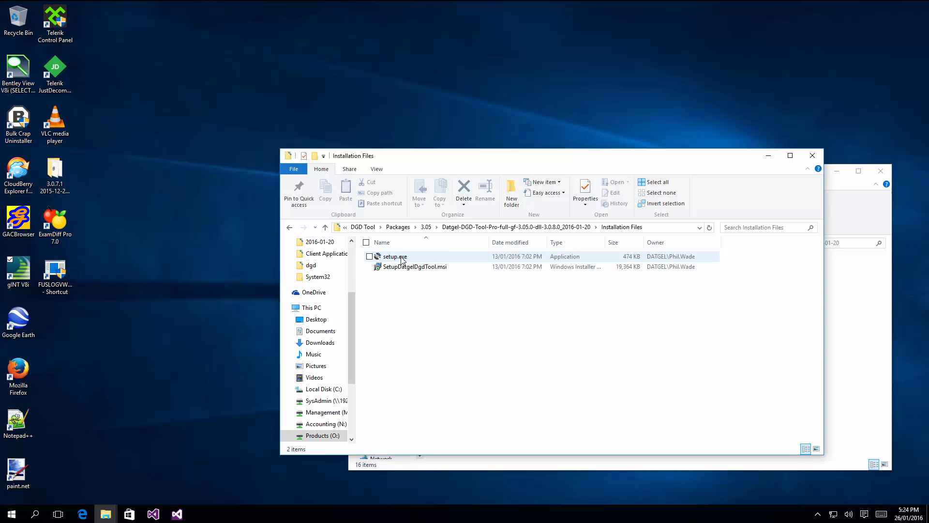
pyautogui.click(545, 228)
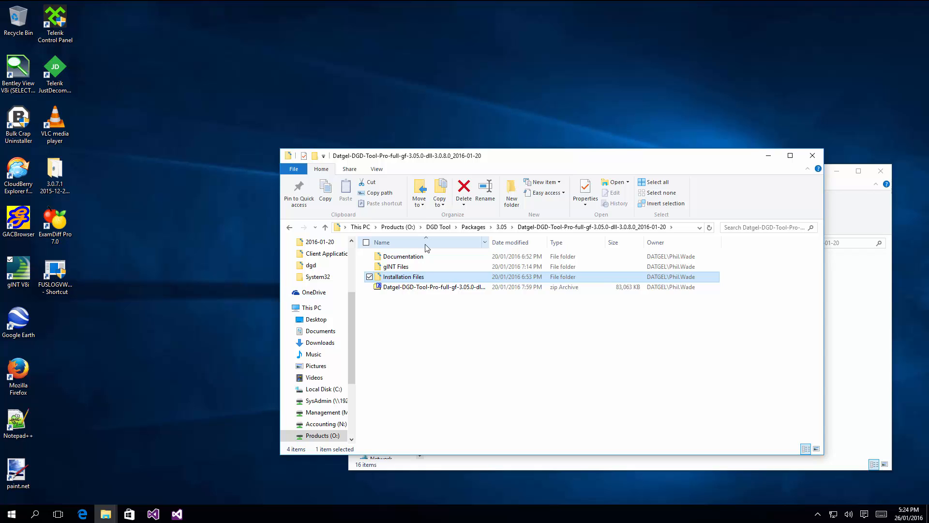
pyautogui.doubleClick(403, 256)
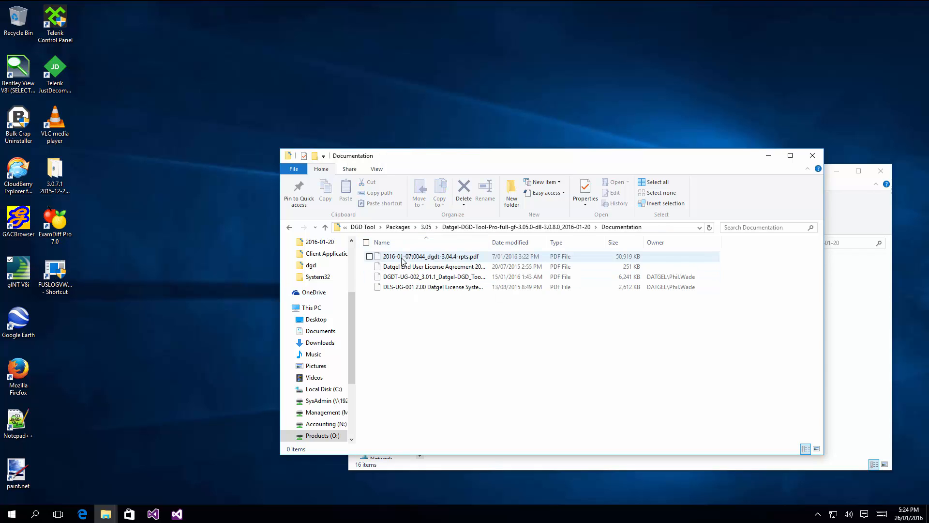
pyautogui.doubleClick(488, 243)
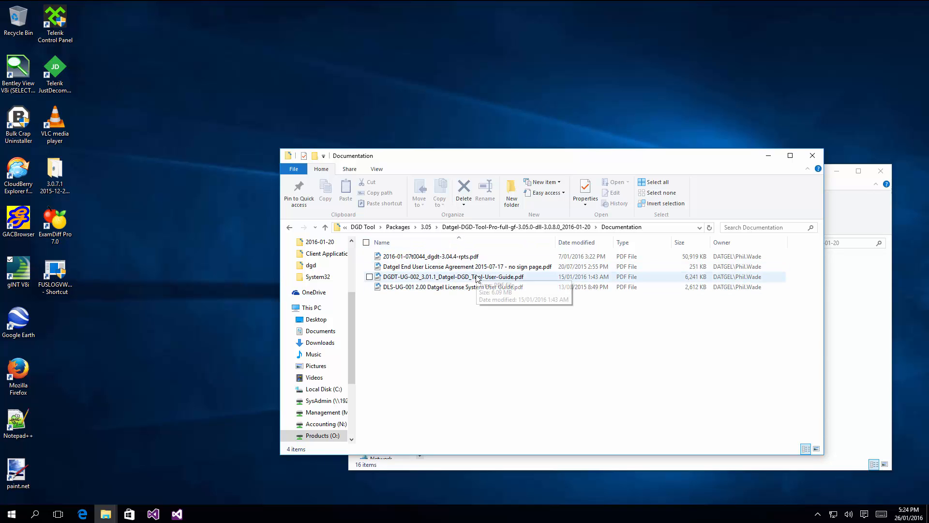
pyautogui.click(571, 228)
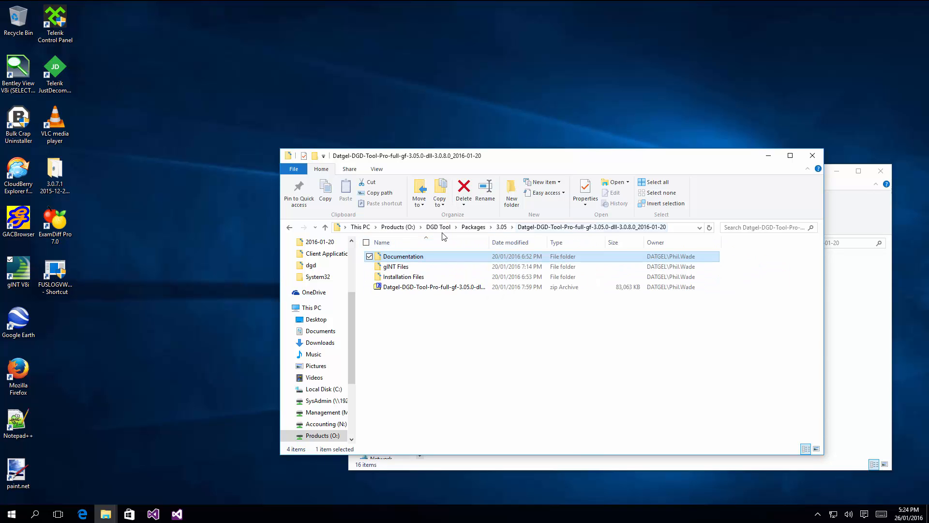
# Step: Review the contents of the DGD Tool package's gINT Files folder, and return to the package folder
pyautogui.doubleClick(414, 267)
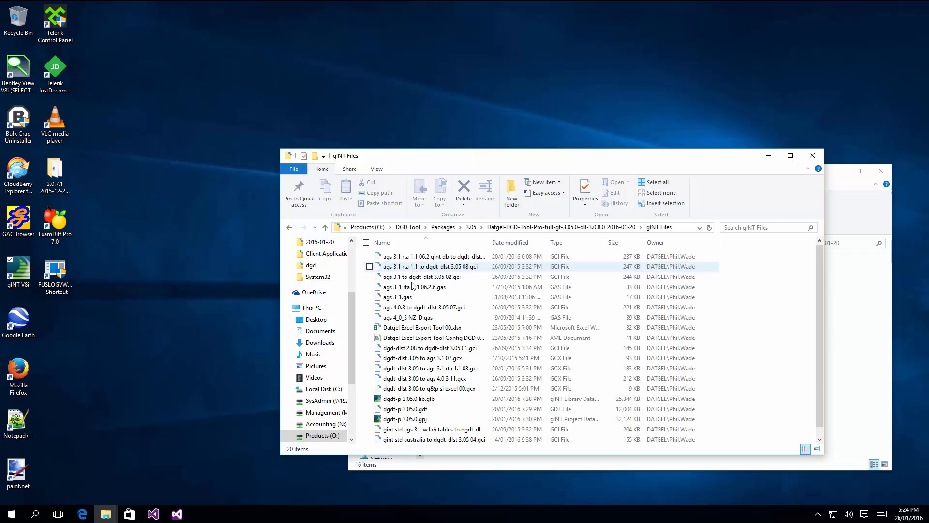
pyautogui.scroll(-1, 420, 367)
pyautogui.scroll(1, 420, 367)
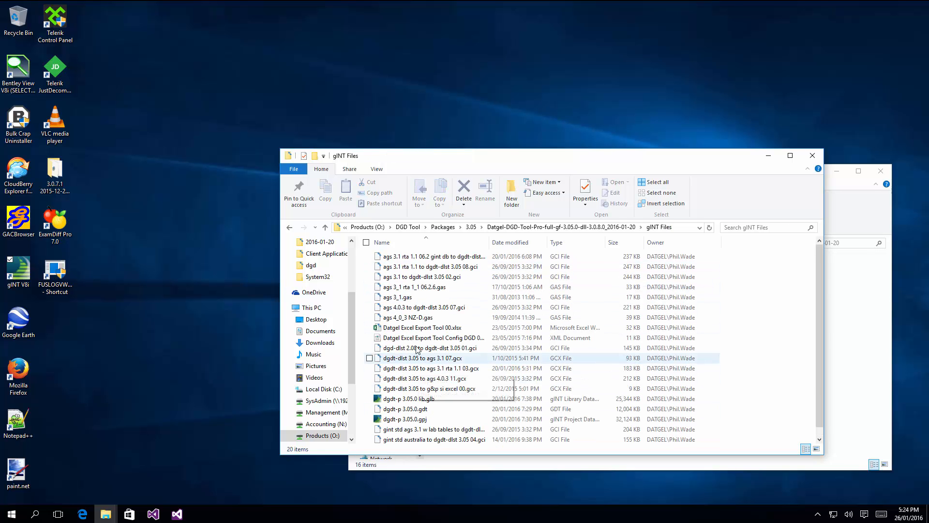
pyautogui.click(593, 227)
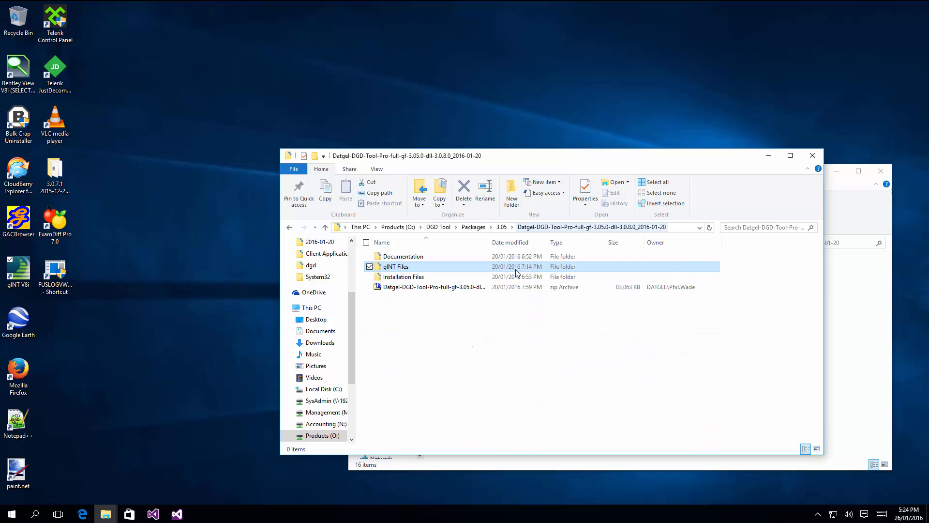
# Step: Switch to the 2016-01-20 compiled products folder and open the library file dgdt-p 3.05.0 dct 3.14 lib.glb in gINT
pyautogui.moveTo(110, 517)
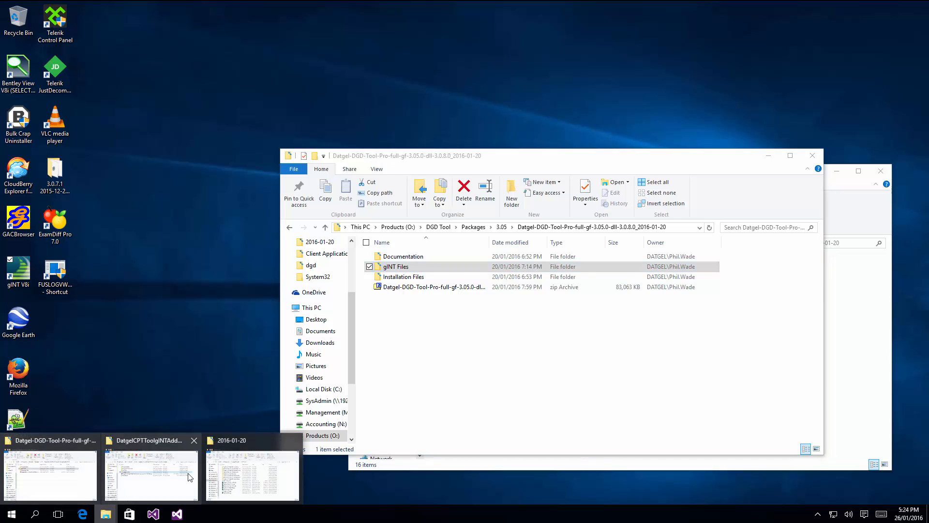
pyautogui.click(249, 465)
pyautogui.click(511, 373)
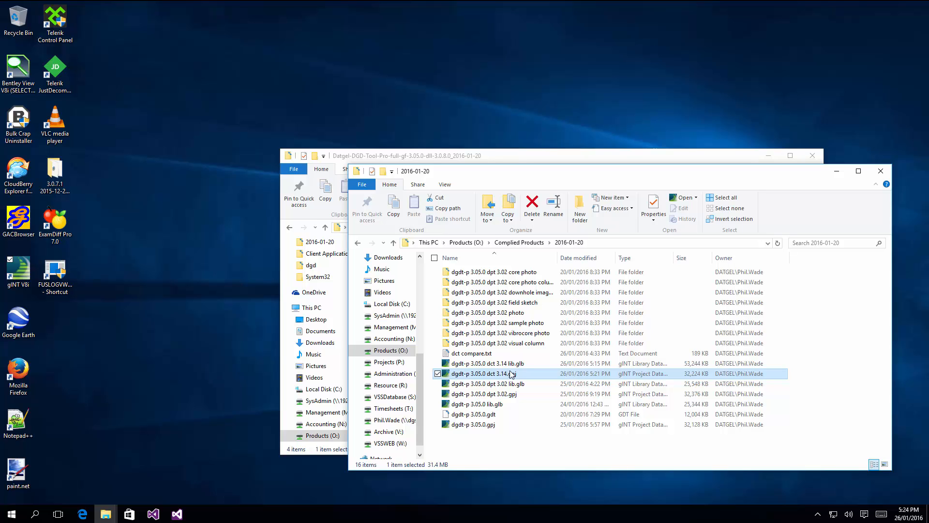
pyautogui.doubleClick(508, 364)
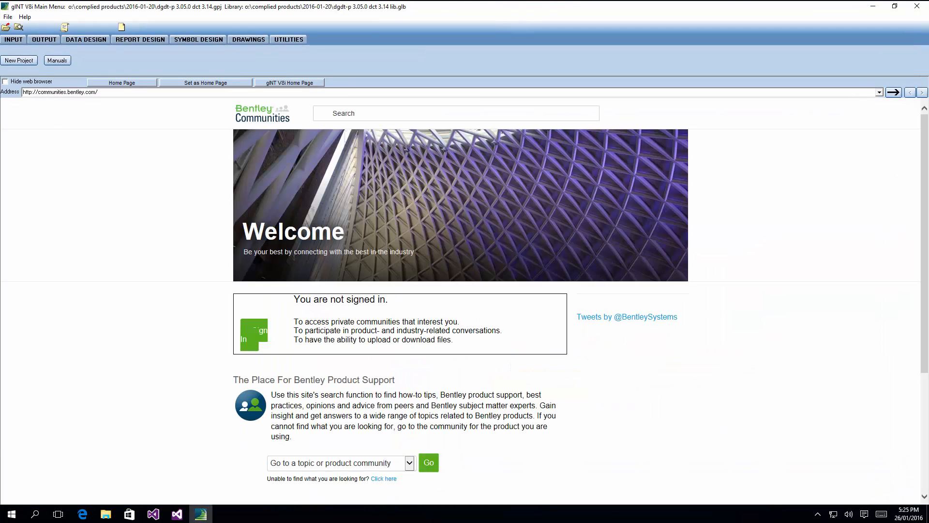
# Step: View the gINT library files available in the Change Library dialog without choosing another one
pyautogui.click(7, 17)
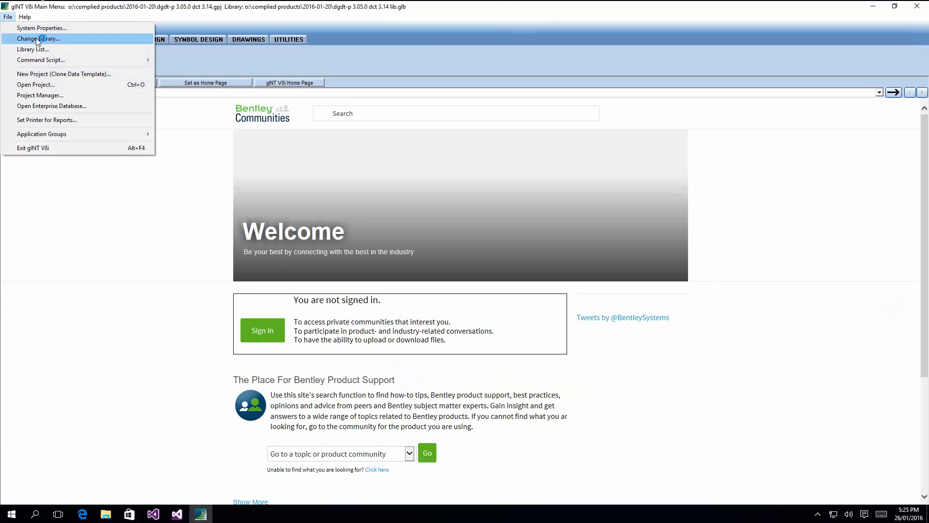
pyautogui.click(39, 40)
pyautogui.hotkey('alt', 'f')
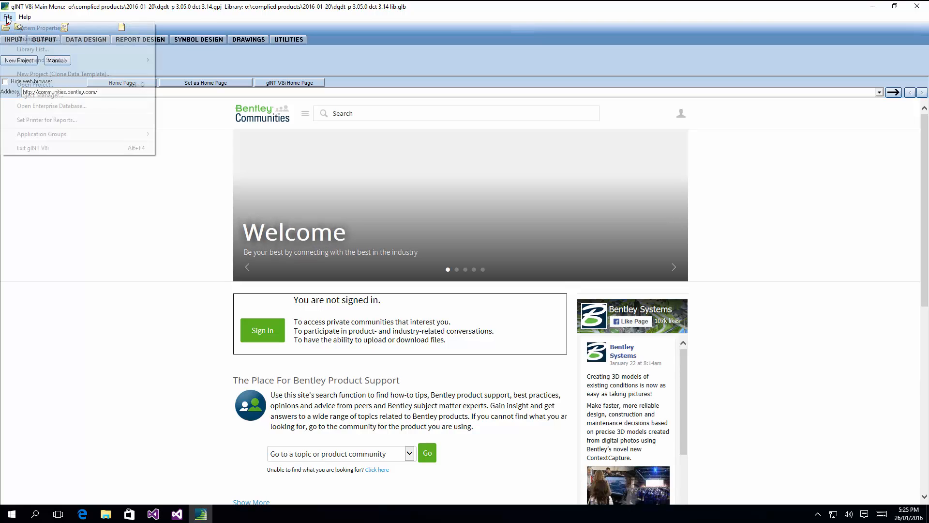
pyautogui.click(30, 40)
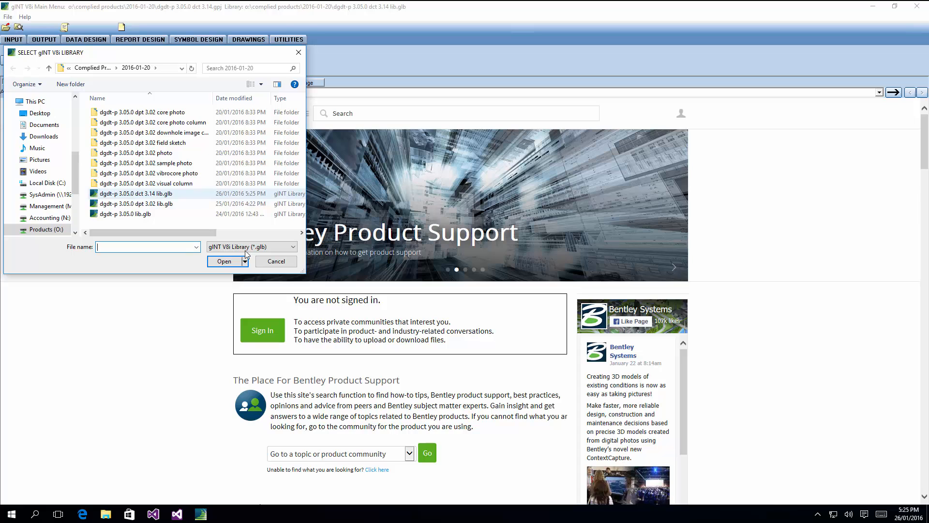
pyautogui.click(285, 263)
# Step: Open the project database dgdt-p 3.05.0 dct 3.14.gpj
pyautogui.click(6, 27)
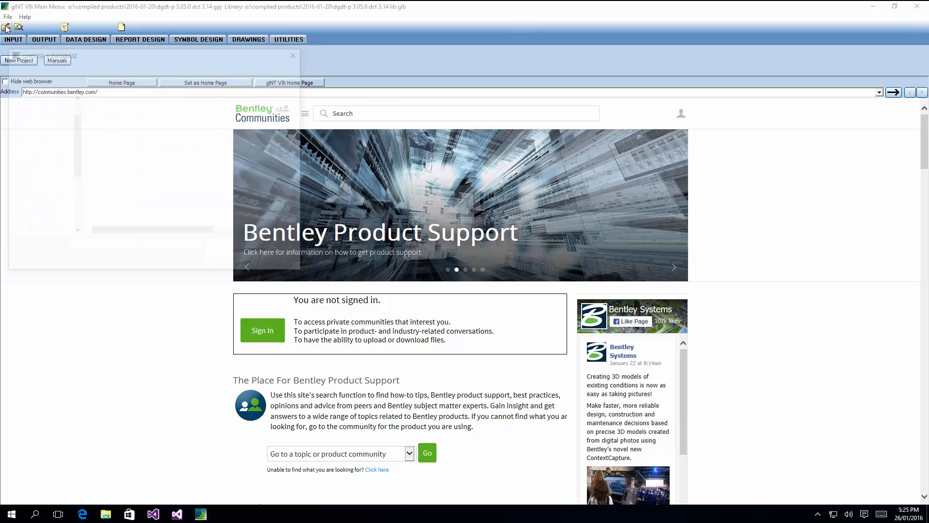
pyautogui.click(145, 193)
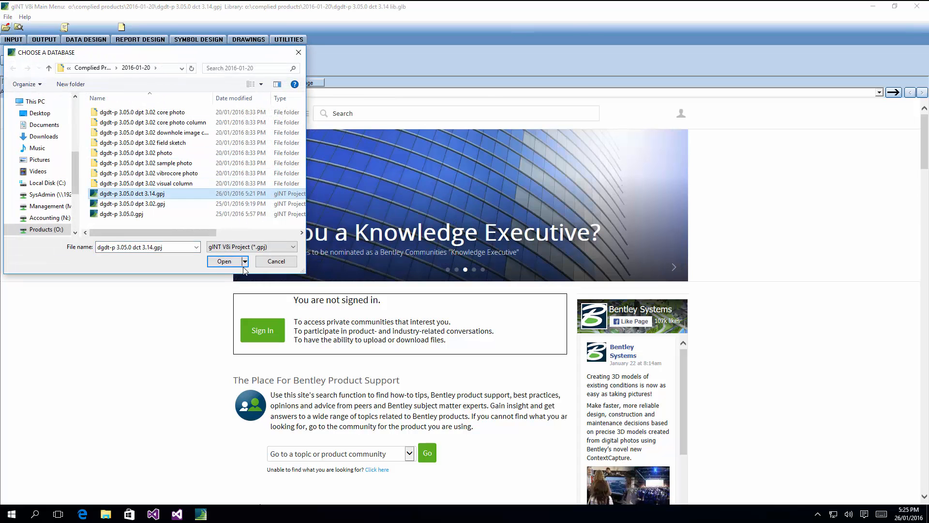
pyautogui.click(225, 262)
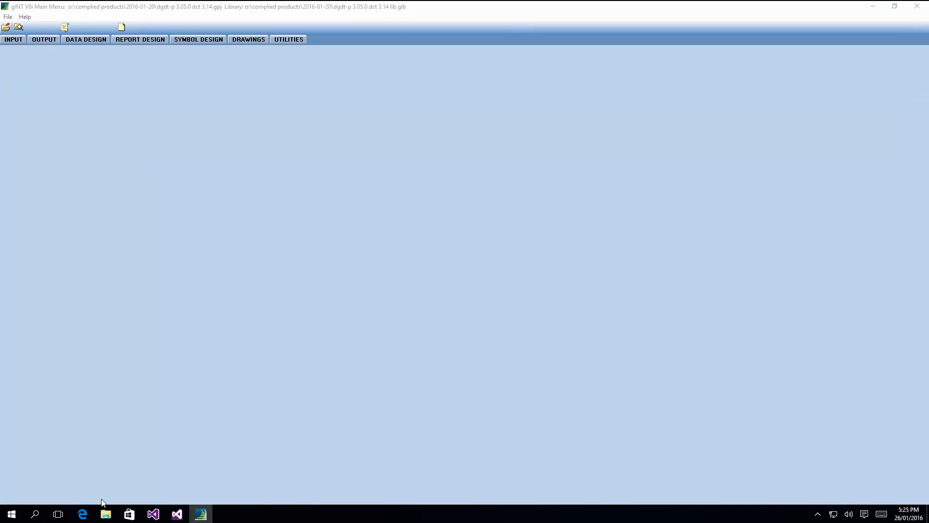
# Step: Open the user guide DGDT-UG-002_3.01.1_Datgel-DGD_Tool-User-Guide.pdf from the DGD Tool package's Documentation folder in Microsoft Edge
pyautogui.moveTo(105, 512)
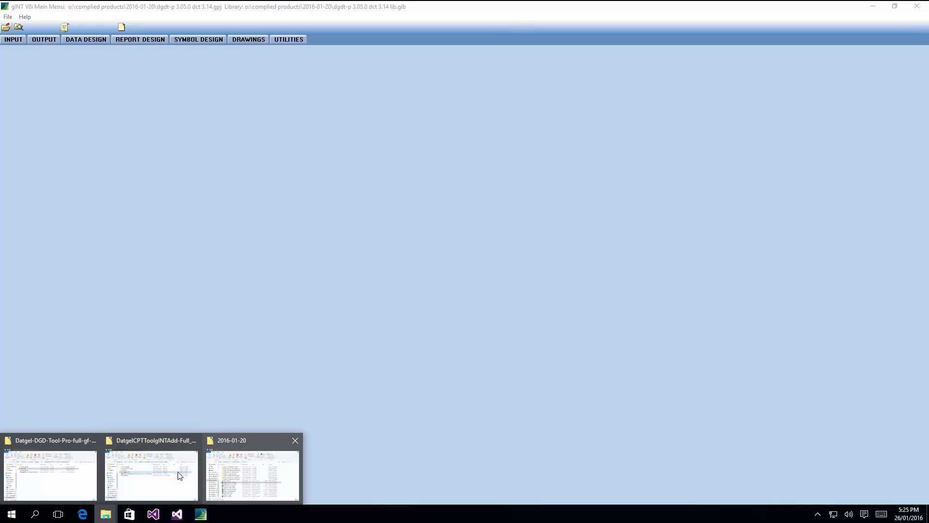
pyautogui.click(50, 476)
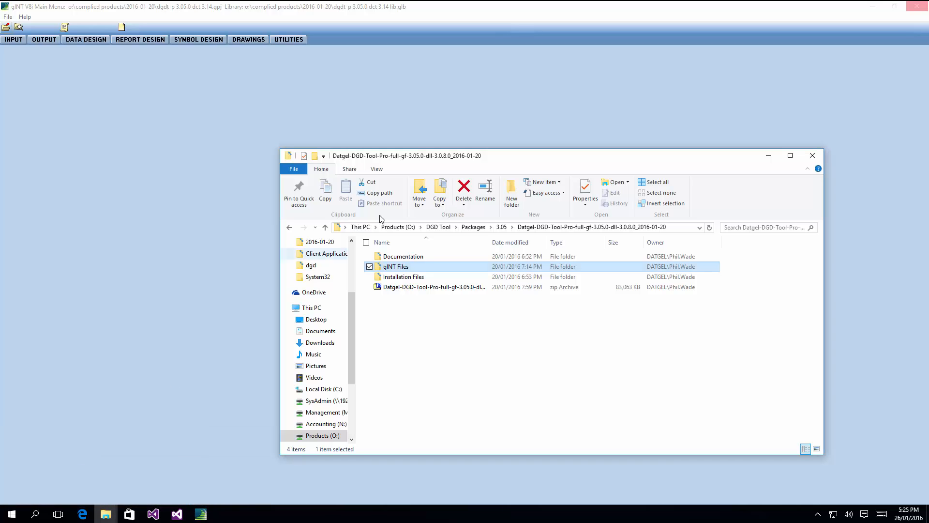
pyautogui.doubleClick(396, 259)
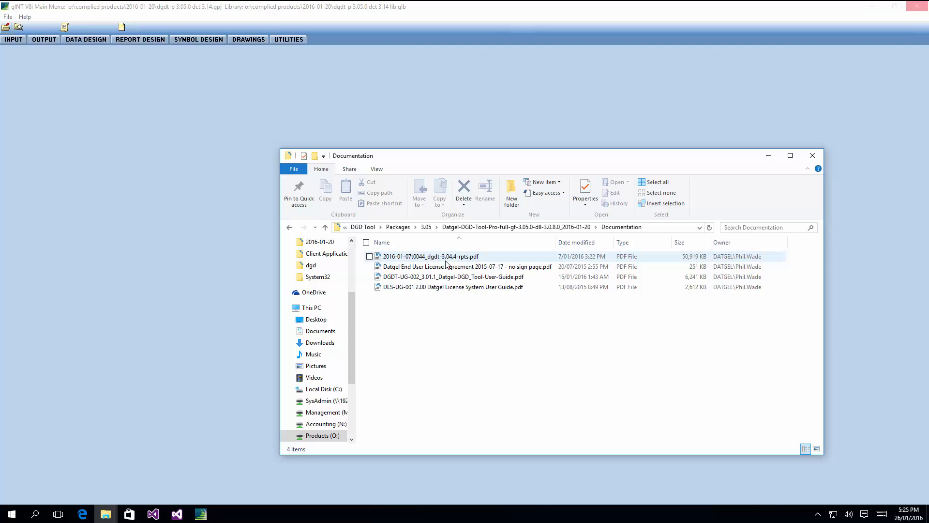
pyautogui.click(436, 279)
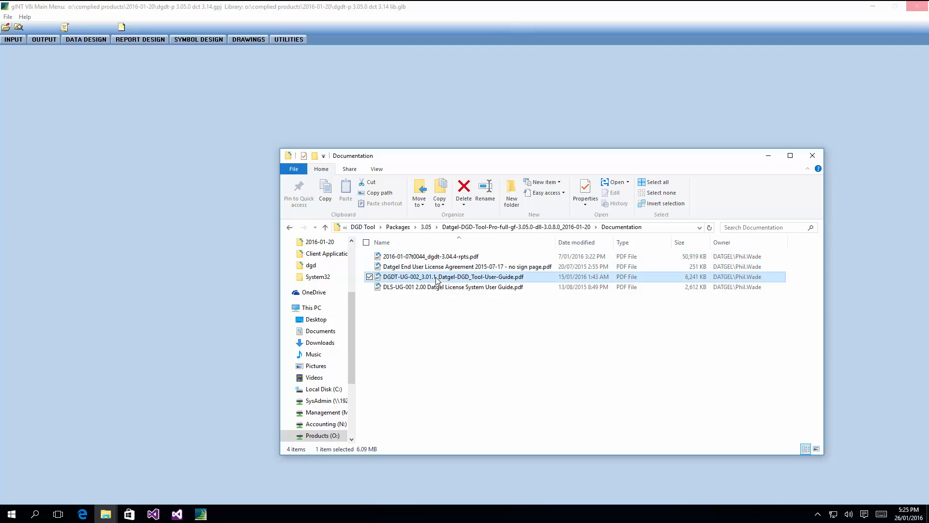
pyautogui.doubleClick(437, 280)
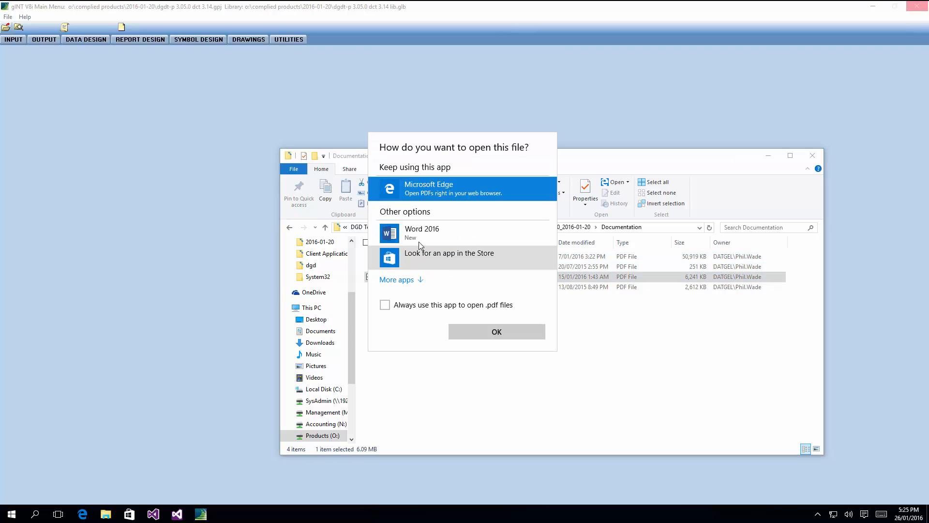
pyautogui.click(419, 281)
pyautogui.scroll(-5, 417, 286)
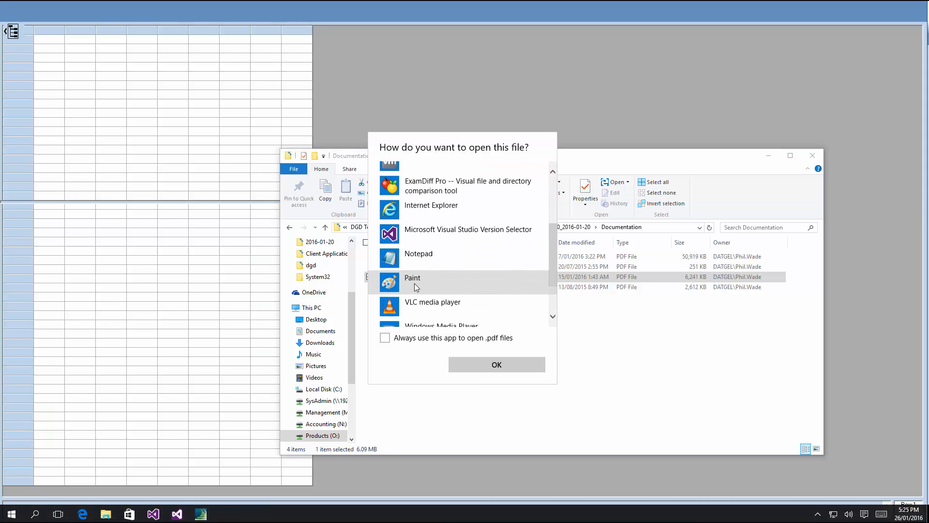
pyautogui.scroll(5, 425, 249)
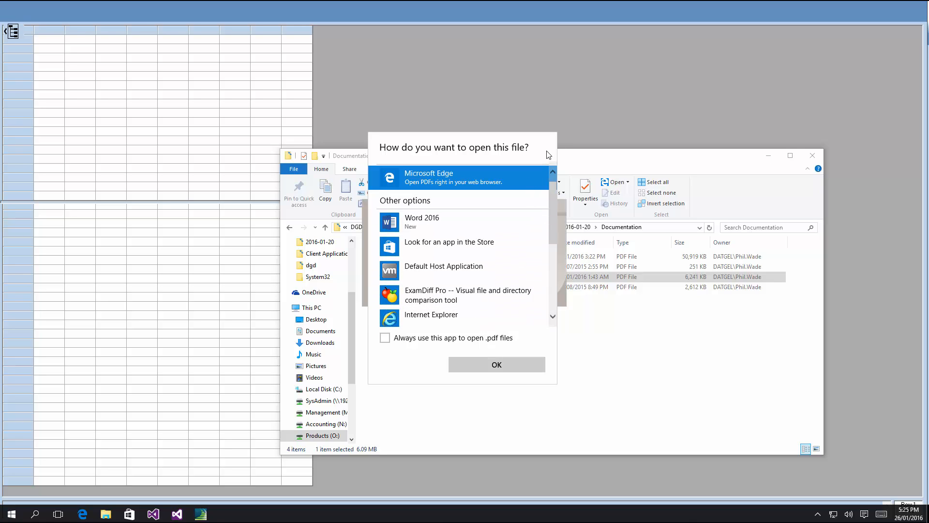
pyautogui.click(504, 364)
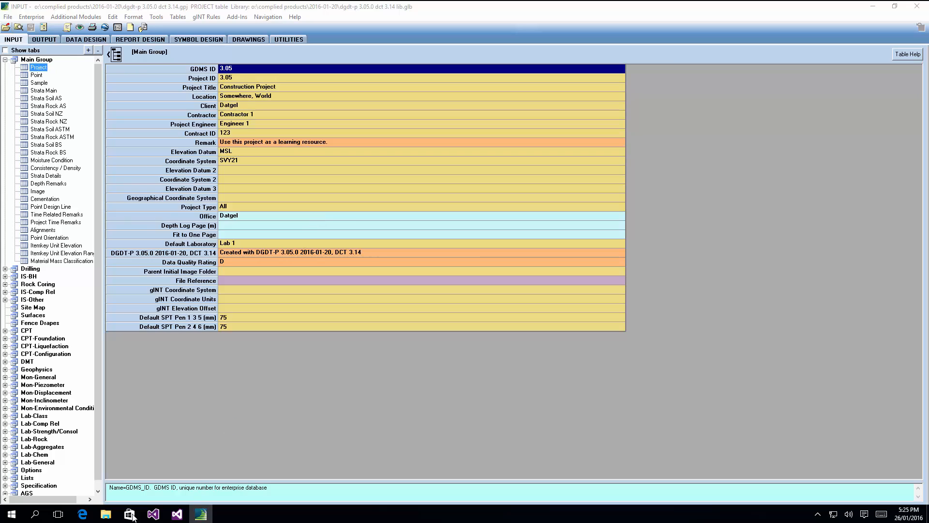
pyautogui.click(82, 514)
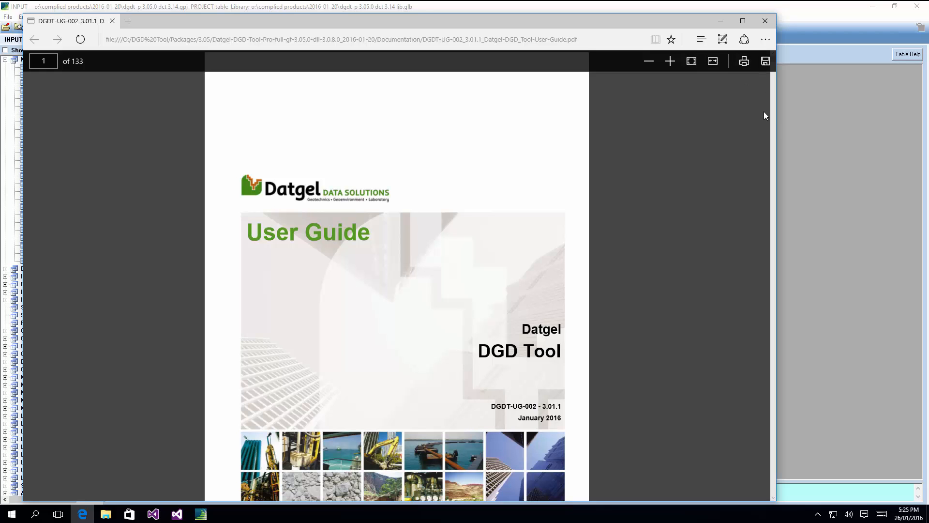
# Step: Go from the guide's contents to chapter 1, Installation and Basic Configuration, and examine the components of the gINT – DGD System
pyautogui.scroll(-20, 399, 248)
pyautogui.scroll(6, 399, 249)
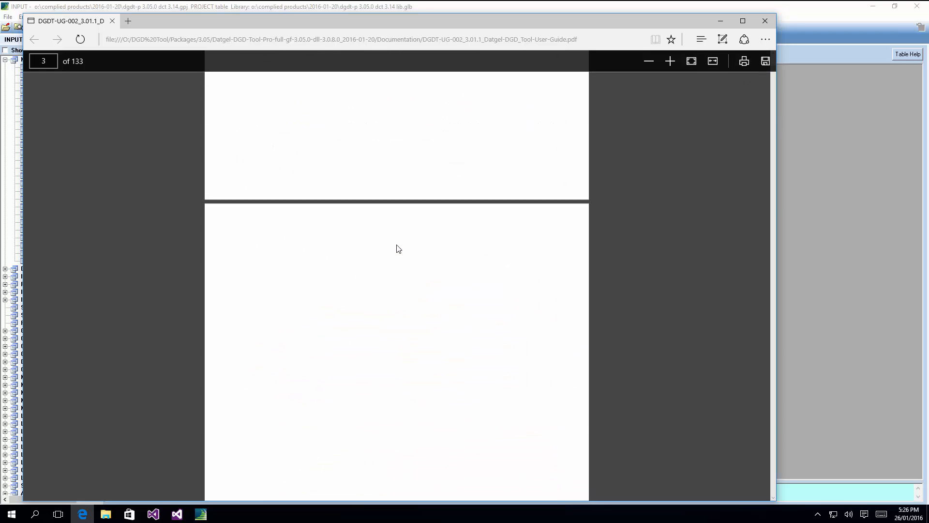
pyautogui.scroll(3, 398, 248)
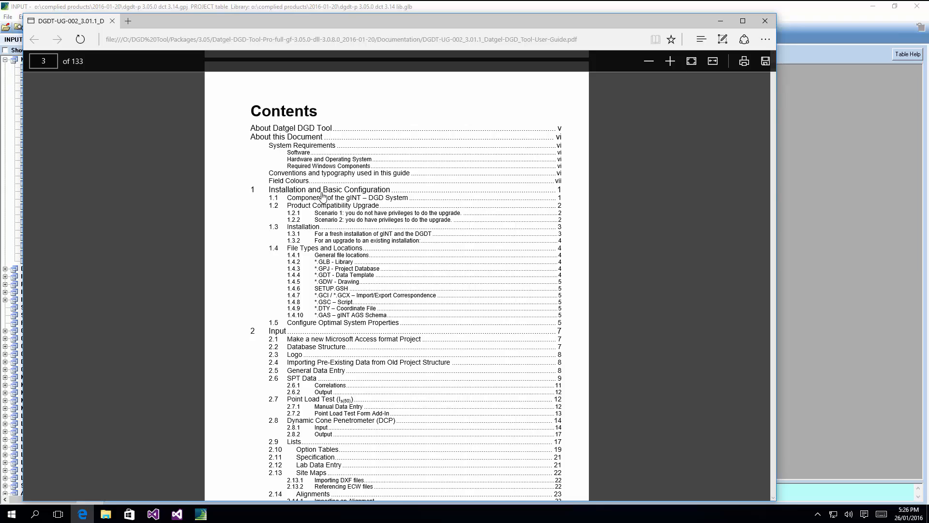
pyautogui.click(330, 194)
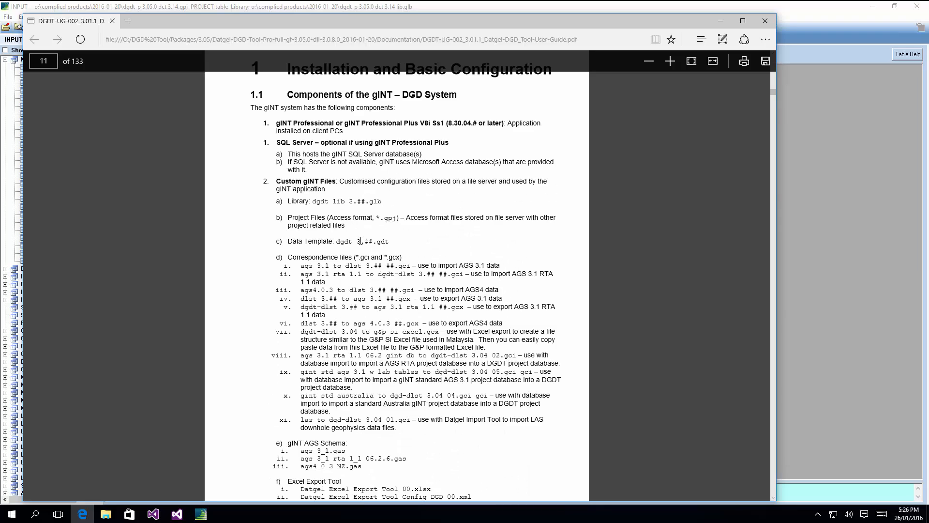
pyautogui.scroll(-2, 361, 241)
pyautogui.scroll(3, 361, 241)
pyautogui.scroll(-10, 361, 240)
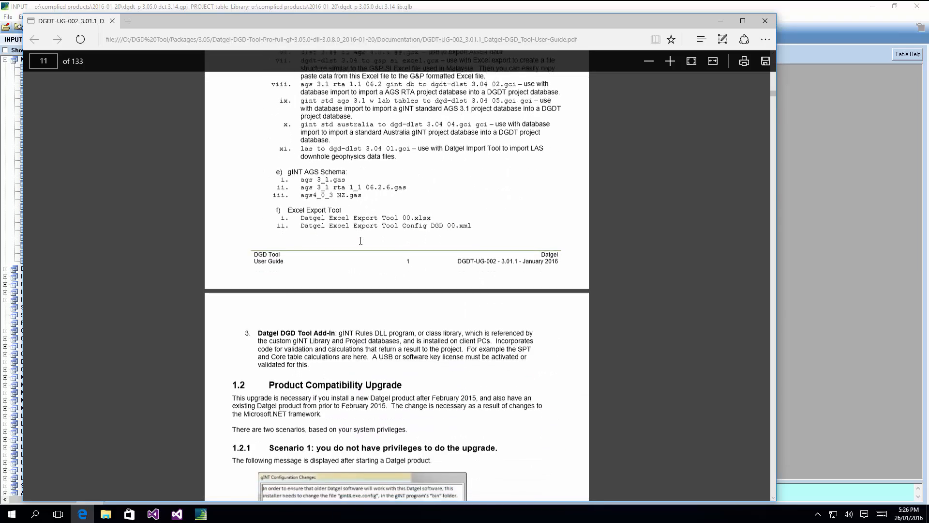
# Step: Read through the user guide's remaining chapter 1 sections on compatibility upgrade, file locations and system properties, up to section 2.2 Database Structure
pyautogui.scroll(-4, 361, 240)
pyautogui.scroll(1, 361, 241)
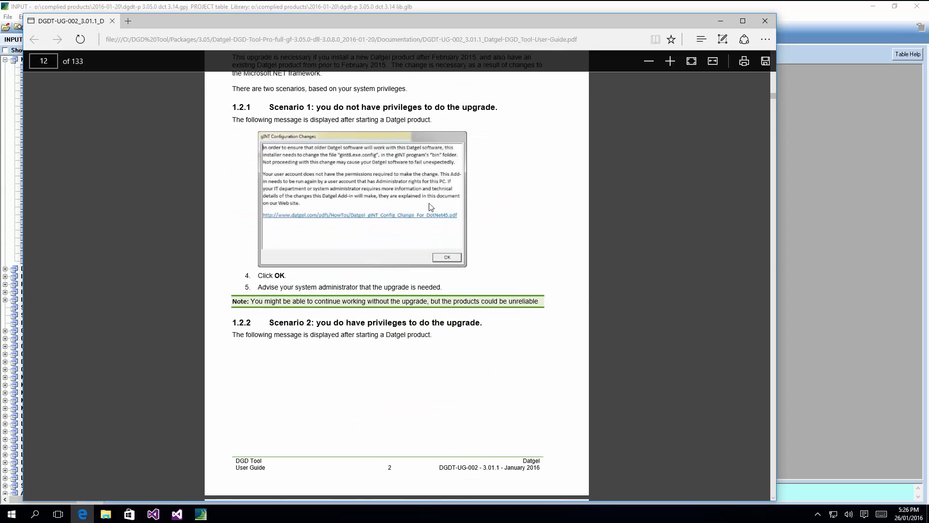
pyautogui.scroll(-4, 319, 249)
pyautogui.scroll(-20, 320, 250)
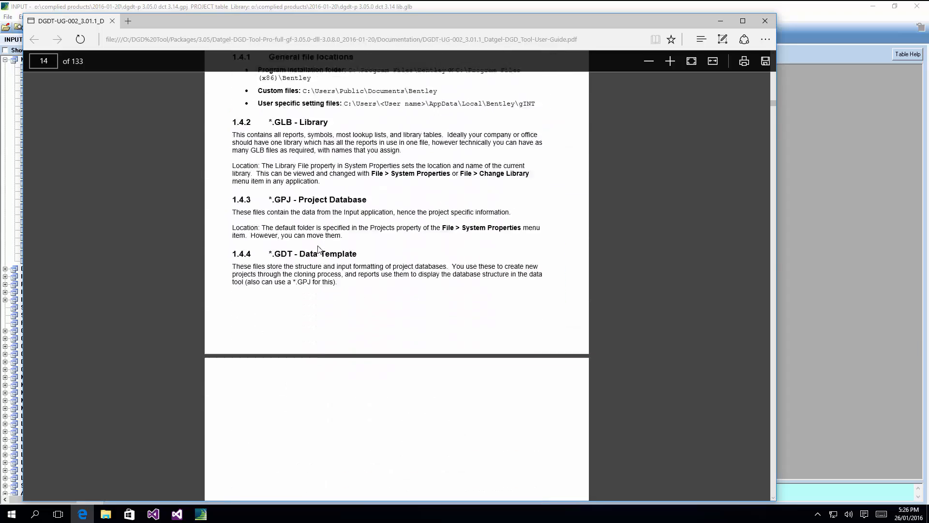
pyautogui.scroll(-10, 319, 249)
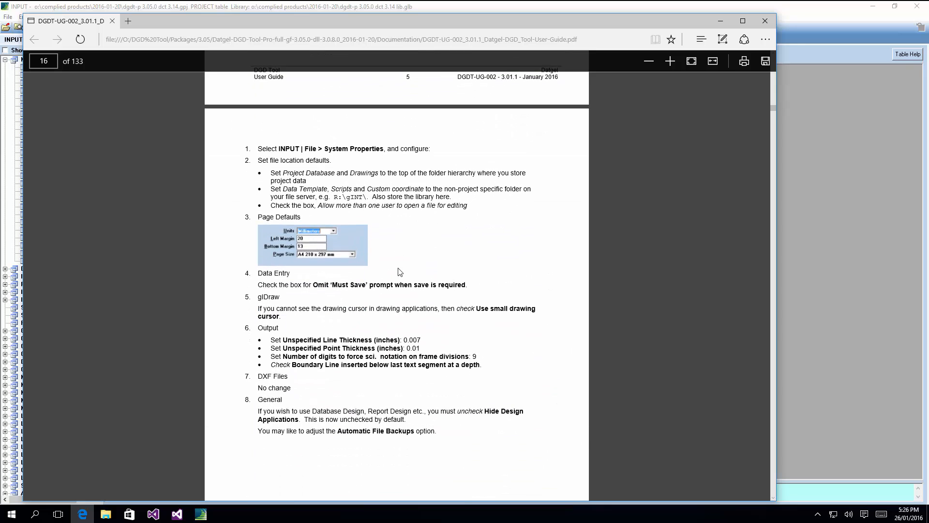
pyautogui.scroll(-12, 345, 281)
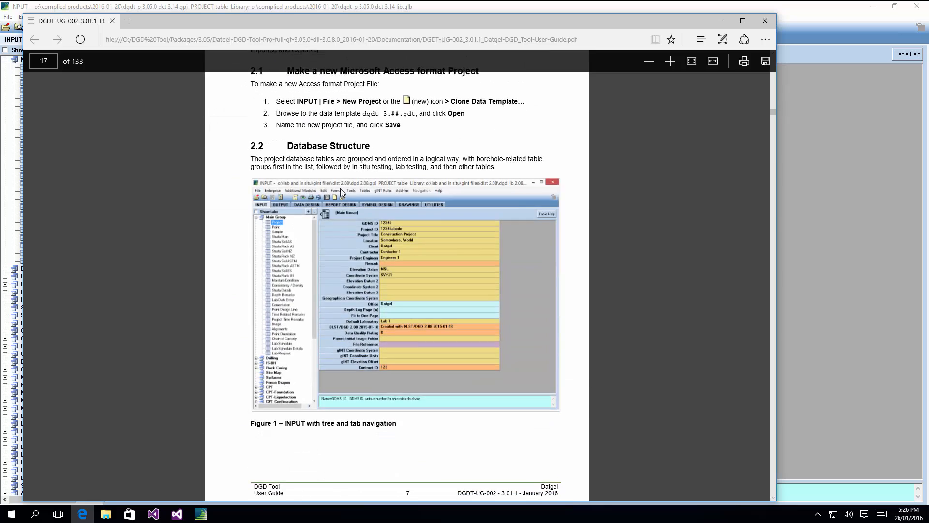
pyautogui.scroll(3, 340, 190)
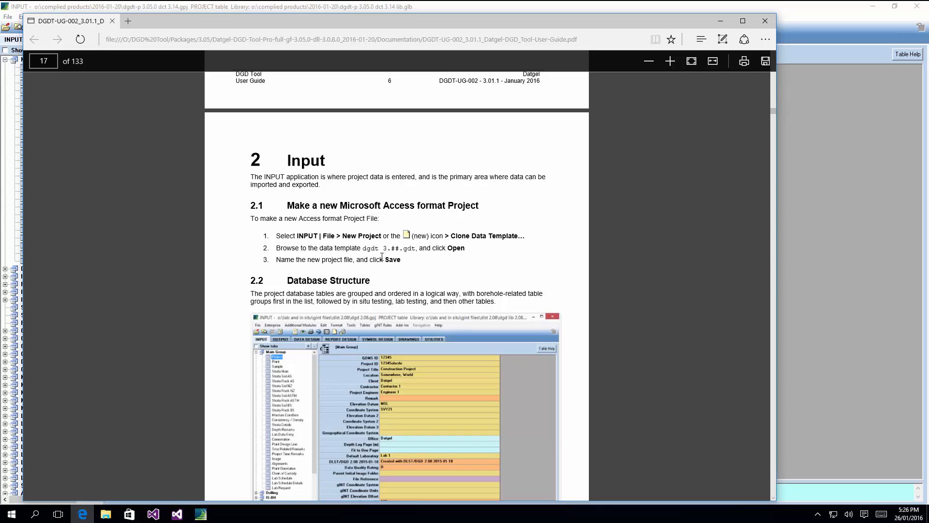
pyautogui.scroll(-4, 382, 256)
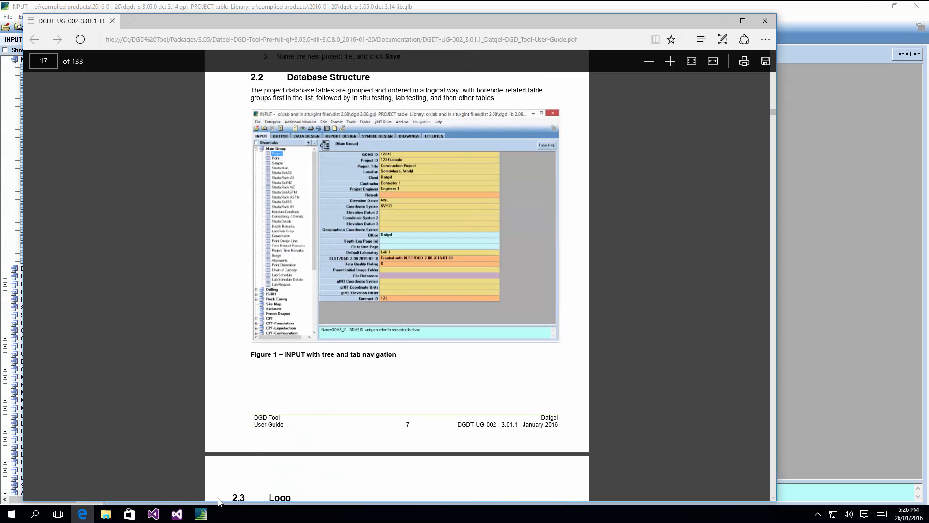
# Step: Switch to gINT and allow more than one user to open a file for editing in System Properties
pyautogui.moveTo(202, 519)
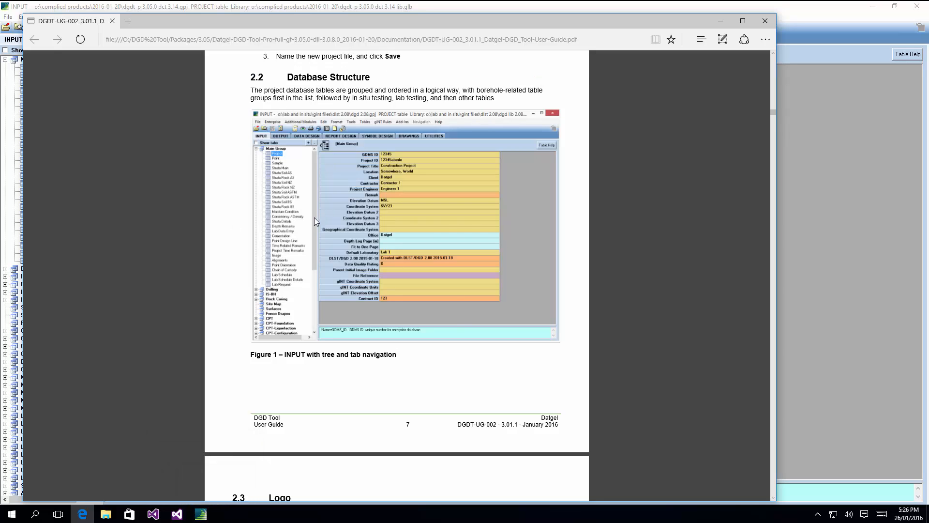
pyautogui.click(202, 515)
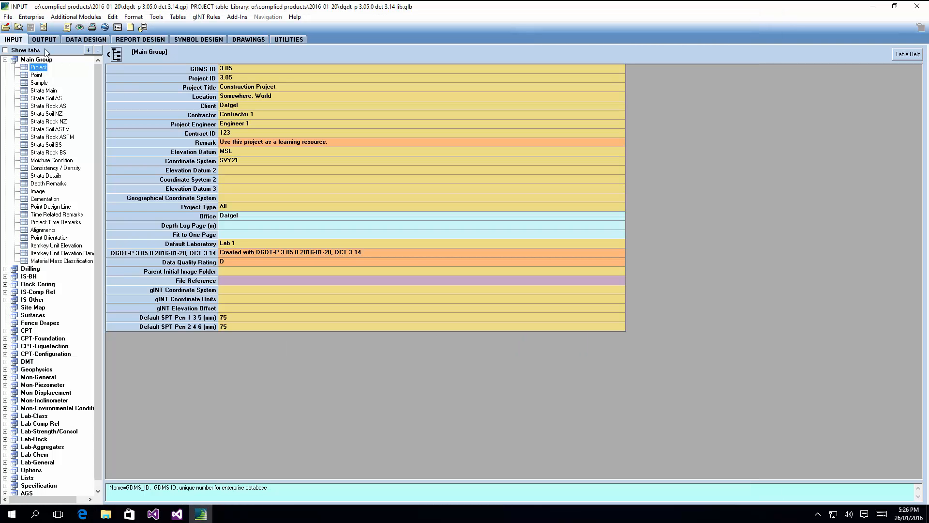
pyautogui.click(8, 17)
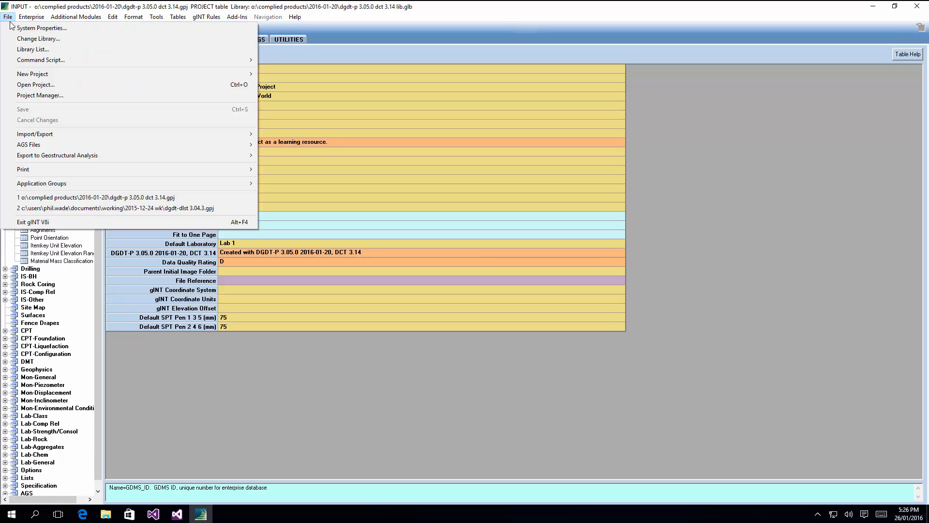
pyautogui.click(34, 28)
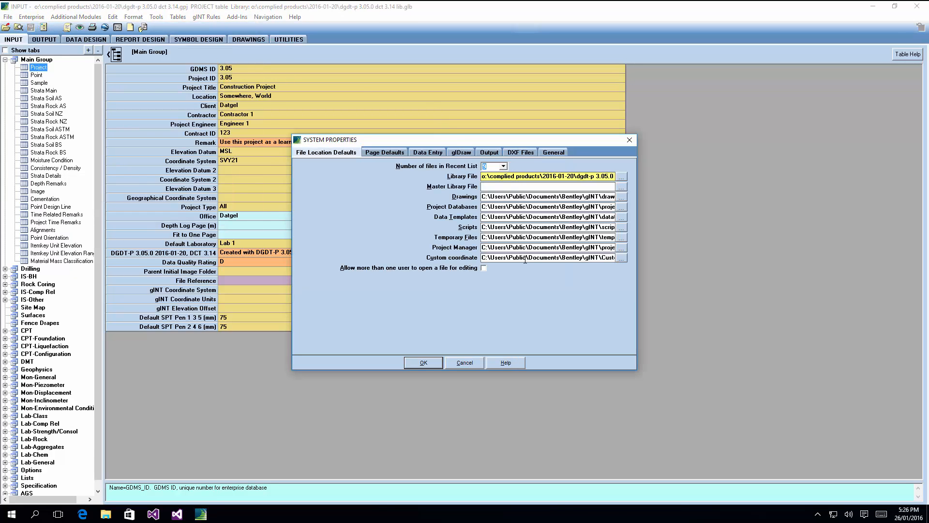
pyautogui.click(484, 269)
# Step: Copy the library file's folder path o:\complied products\2016-01-20\ into the Drawings, Project Databases, Data Templates and Scripts locations
pyautogui.click(596, 177)
pyautogui.moveTo(596, 178); pyautogui.dragTo(533, 178)
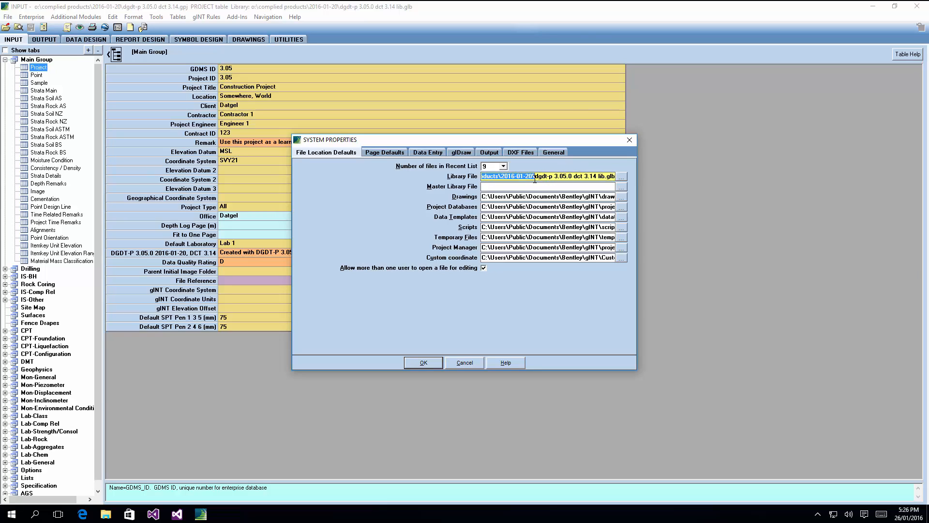
pyautogui.click(537, 197)
pyautogui.write('o:\\complied products\\2016-01-20\\')
pyautogui.click(536, 208)
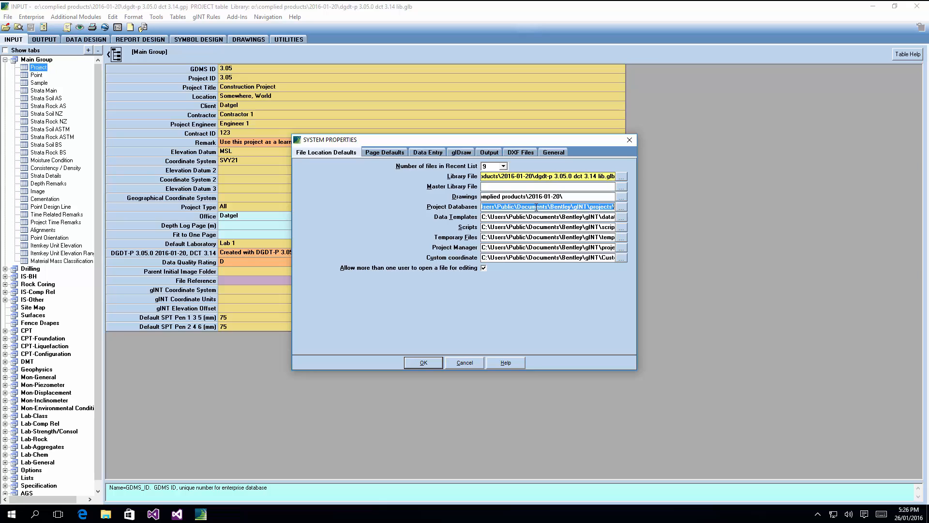
pyautogui.write('o:\\complied products\\2016-01-20\\')
pyautogui.click(537, 217)
pyautogui.write('o:\\complied products\\2016-01-20\\')
pyautogui.click(529, 228)
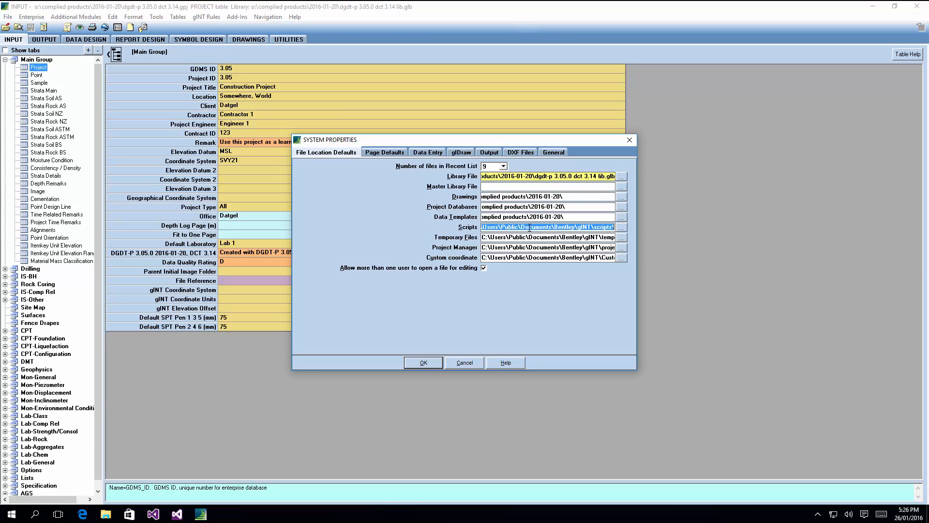
pyautogui.write('o:\\complied products\\2016-01-20\\')
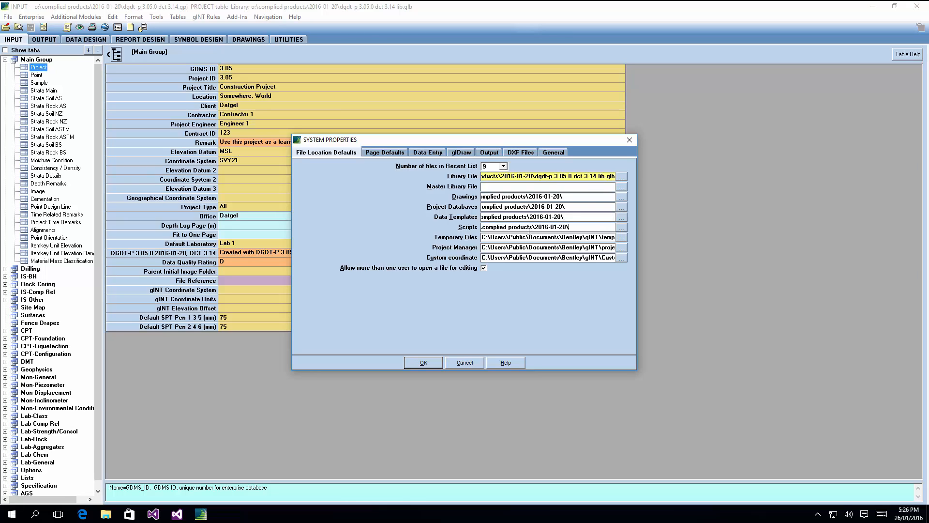
# Step: Set the left page margin to 20 mm and the digits forcing scientific notation on frame divisions to 9, and apply the system properties
pyautogui.click(385, 153)
pyautogui.click(495, 175)
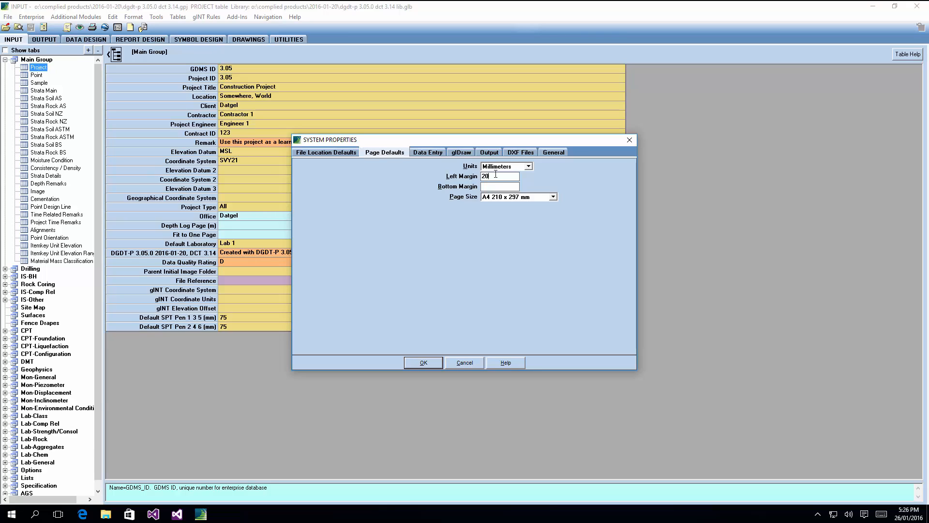
pyautogui.click(433, 152)
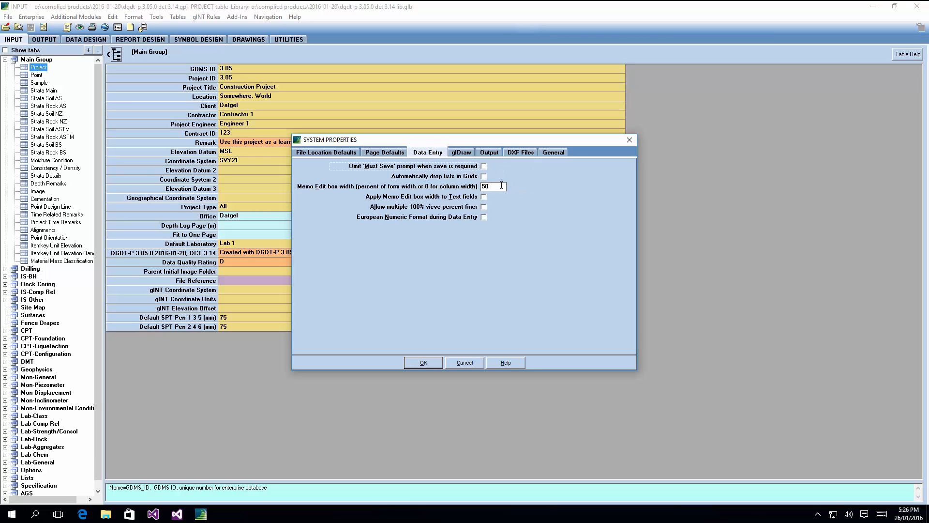
pyautogui.click(461, 152)
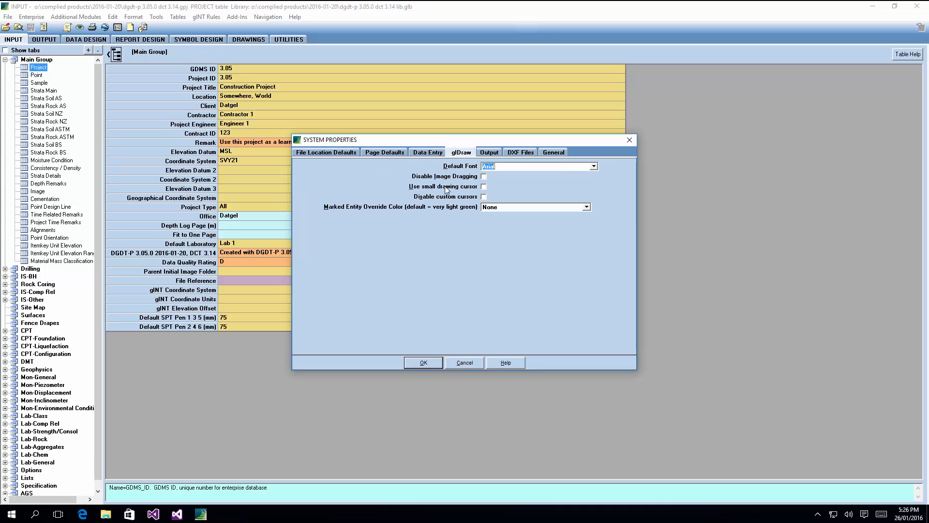
pyautogui.click(490, 152)
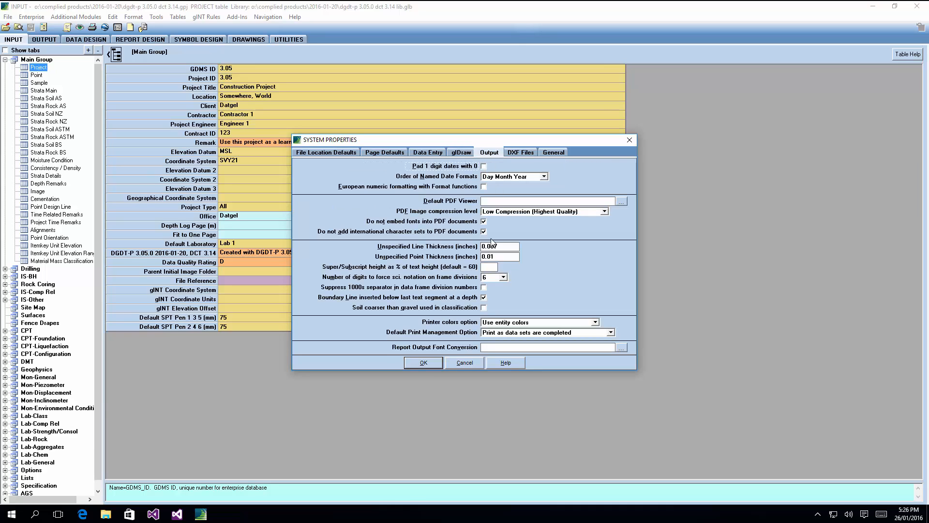
pyautogui.click(503, 277)
pyautogui.click(491, 346)
pyautogui.click(423, 362)
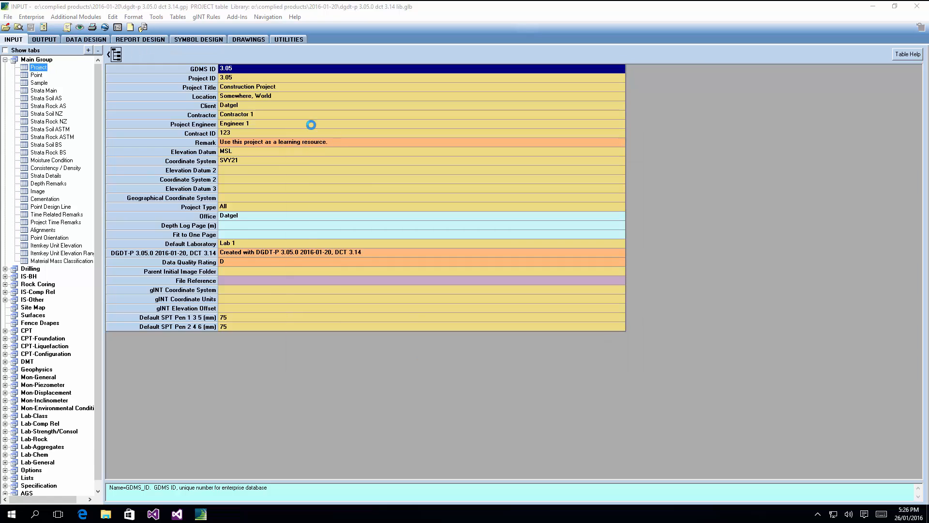
pyautogui.click(301, 244)
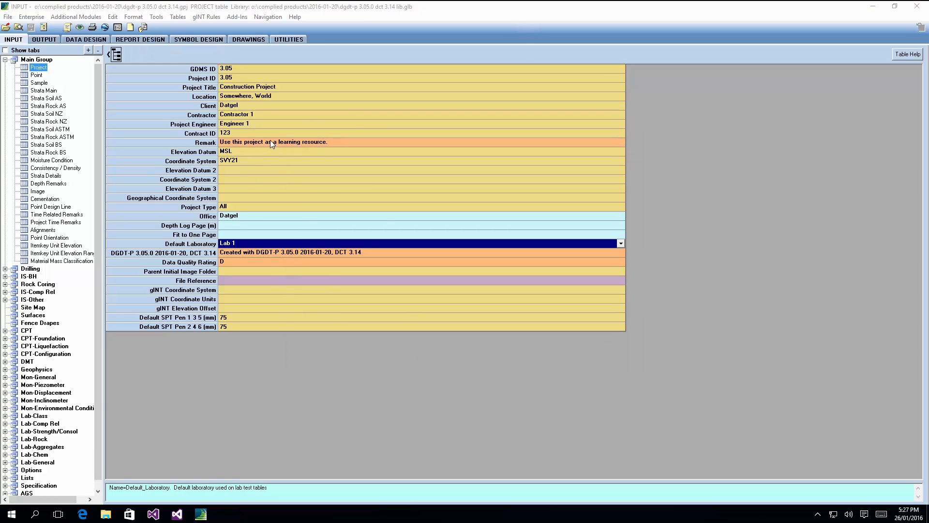
# Step: Open the Datgel DGD Tool licensing and continue to the license details with the active hardware key option
pyautogui.click(237, 17)
pyautogui.moveTo(218, 59)
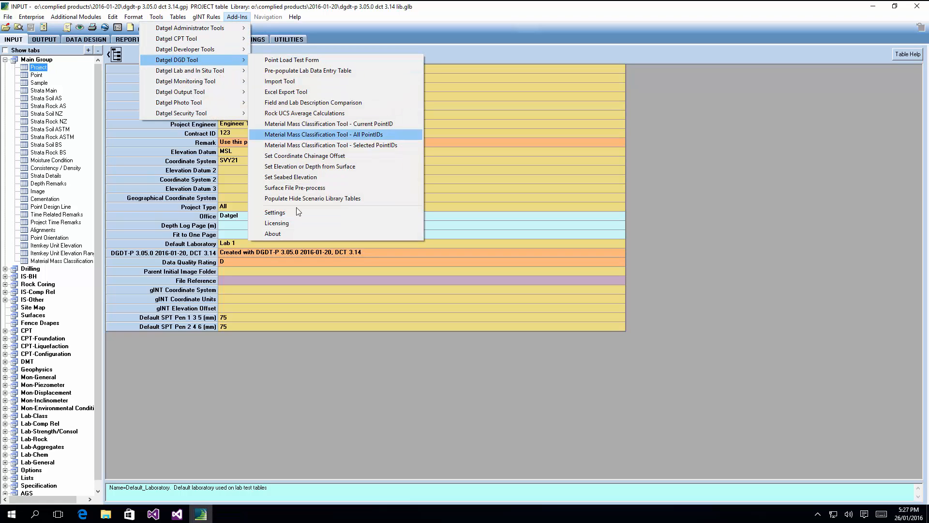
pyautogui.click(289, 234)
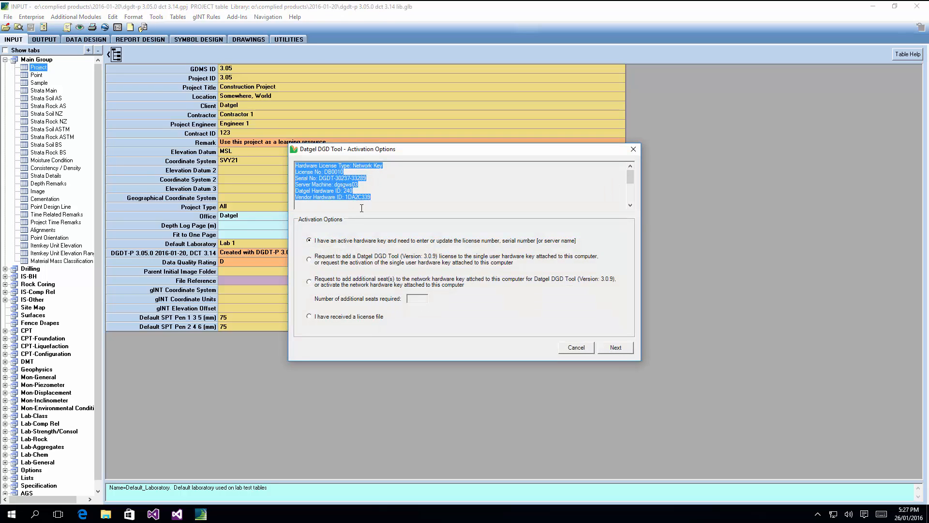
pyautogui.click(623, 350)
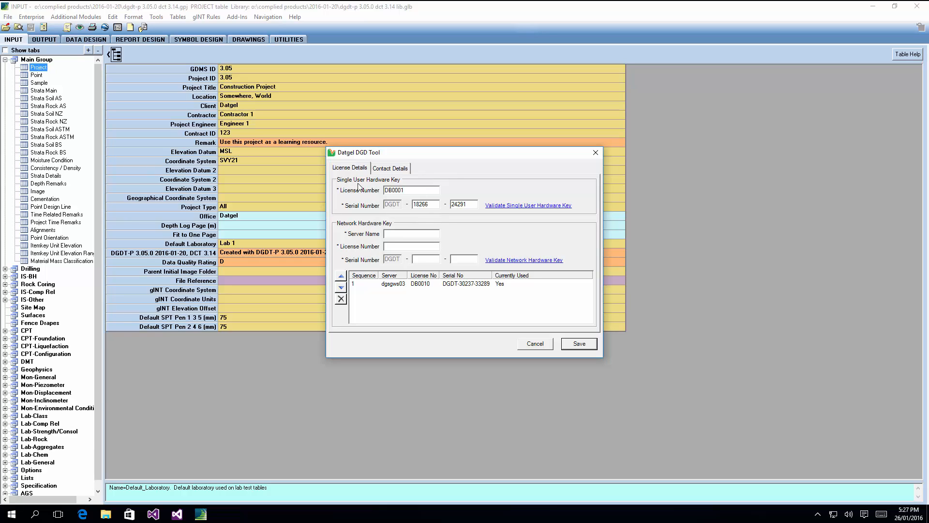
# Step: Examine the DGD Tool's single user and network hardware key details and its contact details, and leave without saving
pyautogui.moveTo(411, 190); pyautogui.dragTo(334, 190)
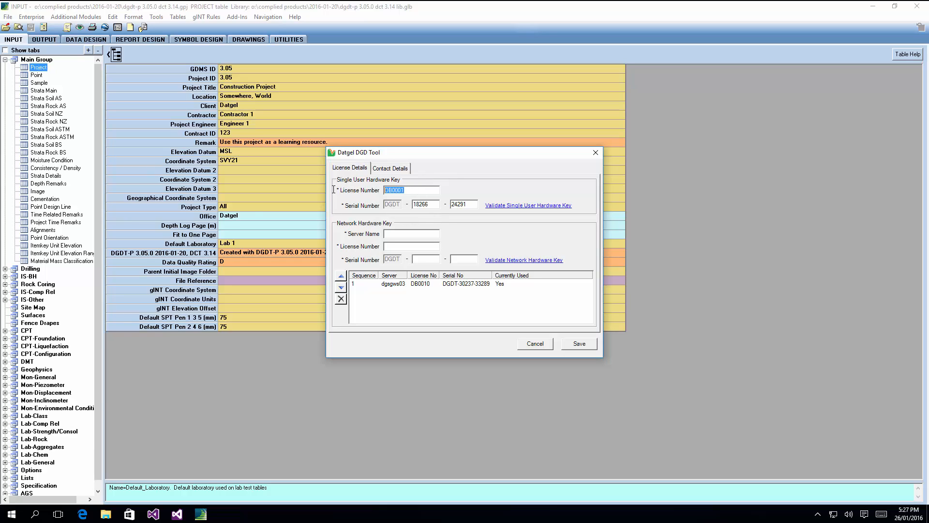
pyautogui.click(418, 192)
pyautogui.moveTo(418, 193); pyautogui.dragTo(348, 188)
pyautogui.doubleClick(434, 205)
pyautogui.moveTo(472, 207); pyautogui.dragTo(407, 204)
pyautogui.click(415, 285)
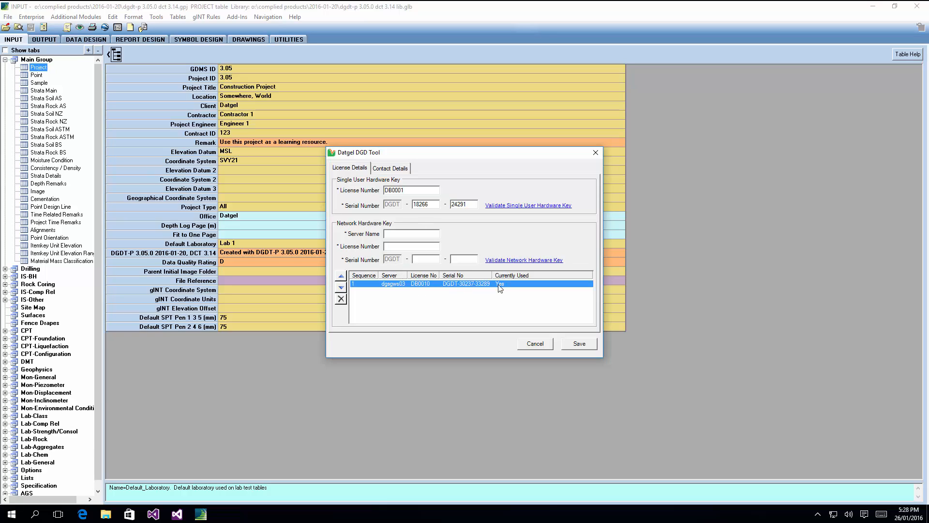
pyautogui.click(393, 169)
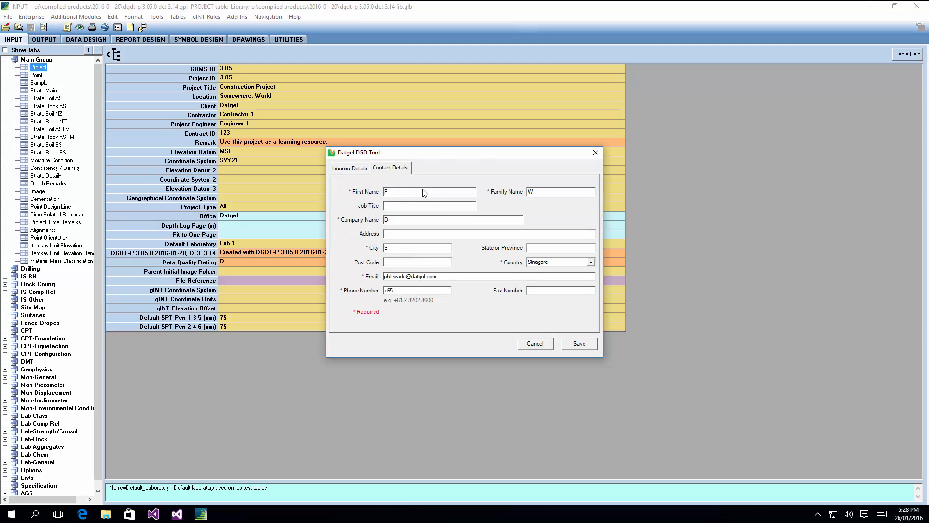
pyautogui.click(350, 168)
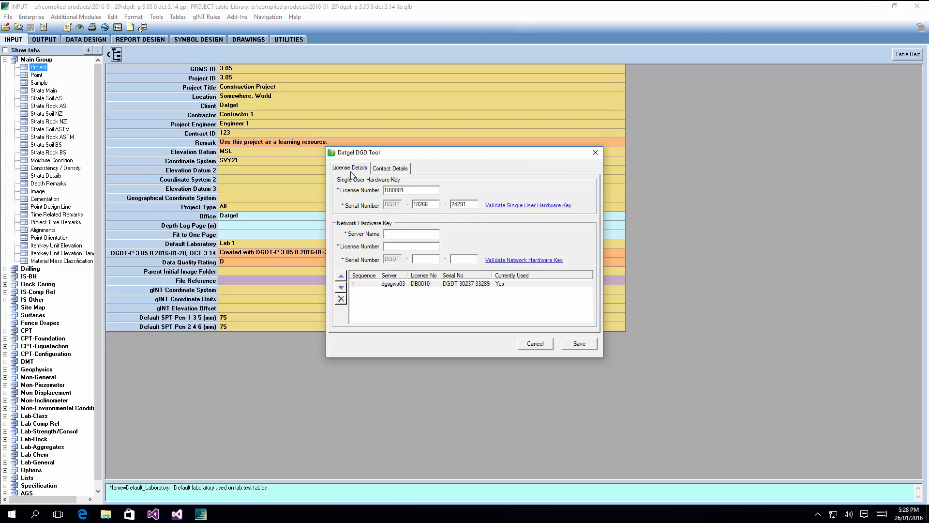
pyautogui.click(535, 343)
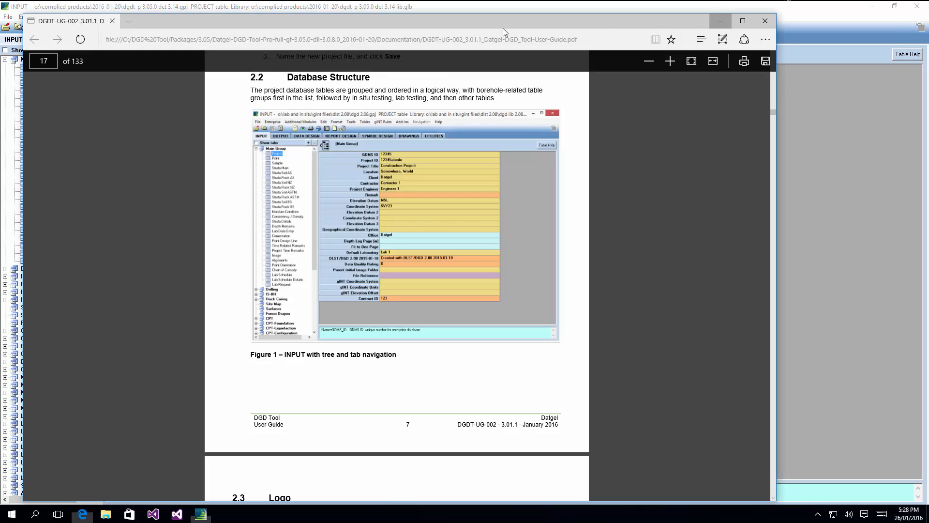
# Step: Minimize the user guide, examine the Datgel CPT Tool's hardware key license details, and leave without saving
pyautogui.click(718, 22)
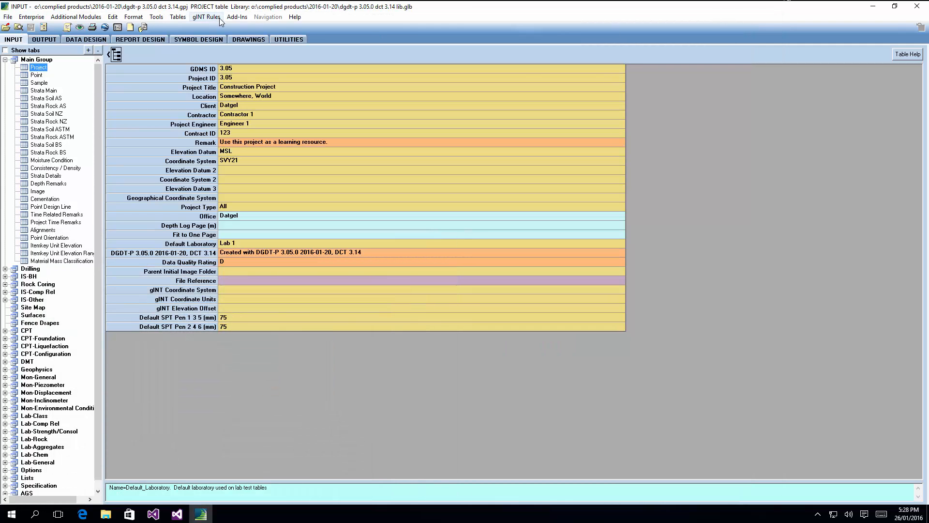
pyautogui.click(237, 19)
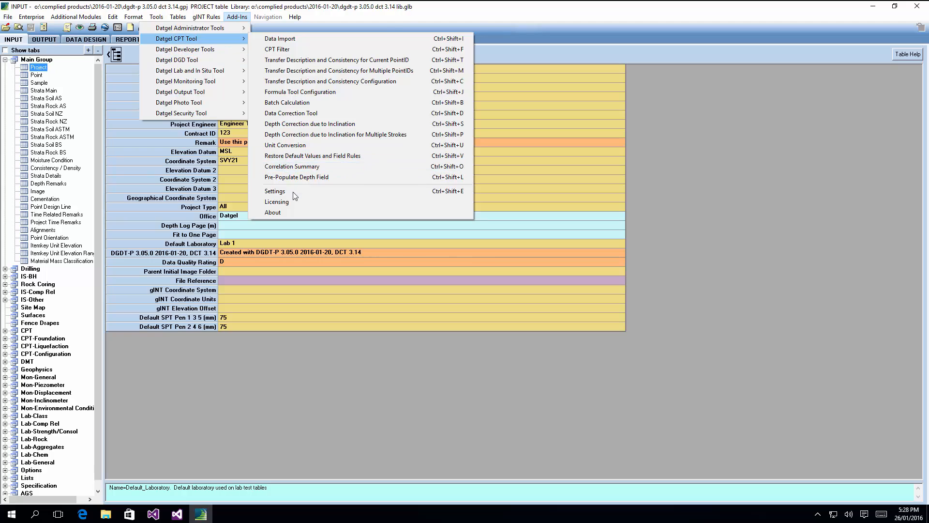
pyautogui.click(292, 203)
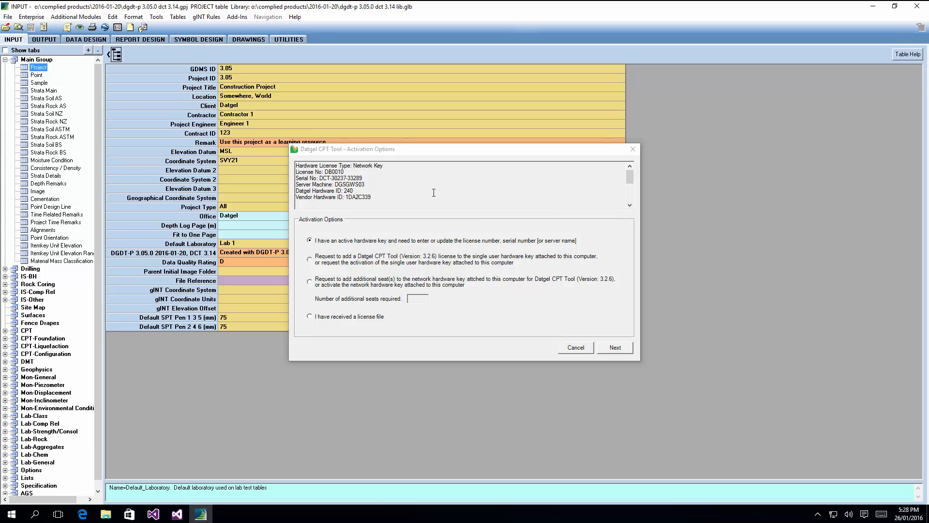
pyautogui.click(615, 347)
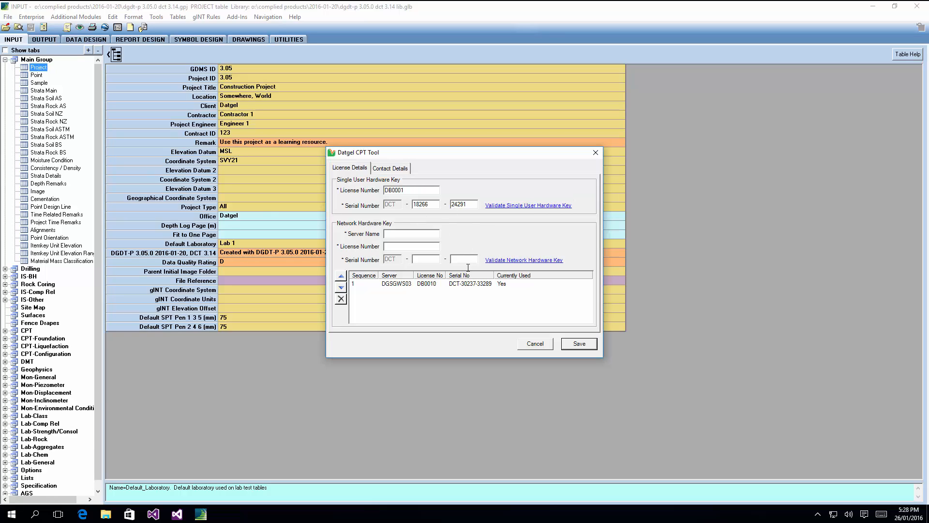
pyautogui.click(391, 234)
pyautogui.click(548, 345)
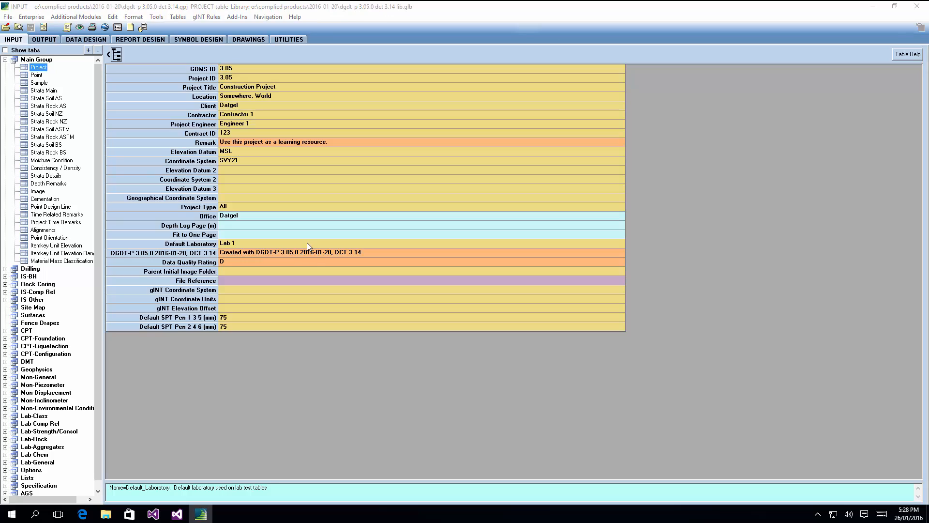
# Step: Select the project's data template history field and bring up the Complied Products\2016-01-20 folder in File Explorer
pyautogui.click(309, 252)
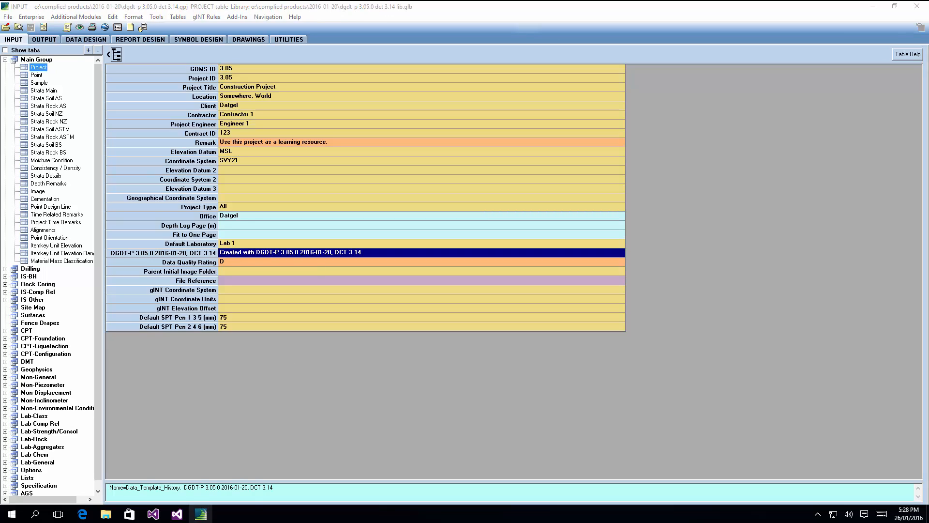
pyautogui.moveTo(106, 514)
pyautogui.click(242, 470)
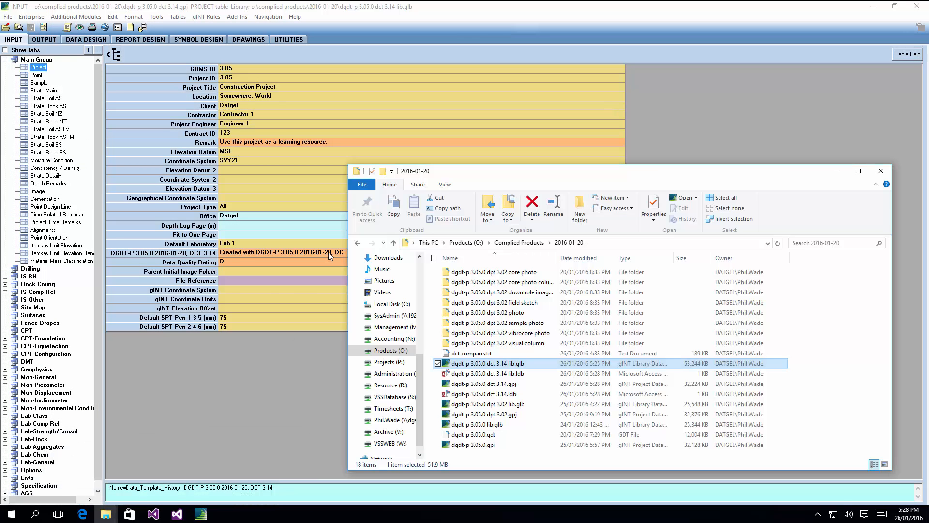
# Step: Open another File Explorer window and browse to the C:\ProgramData\Datgel folder
pyautogui.press('super+e')
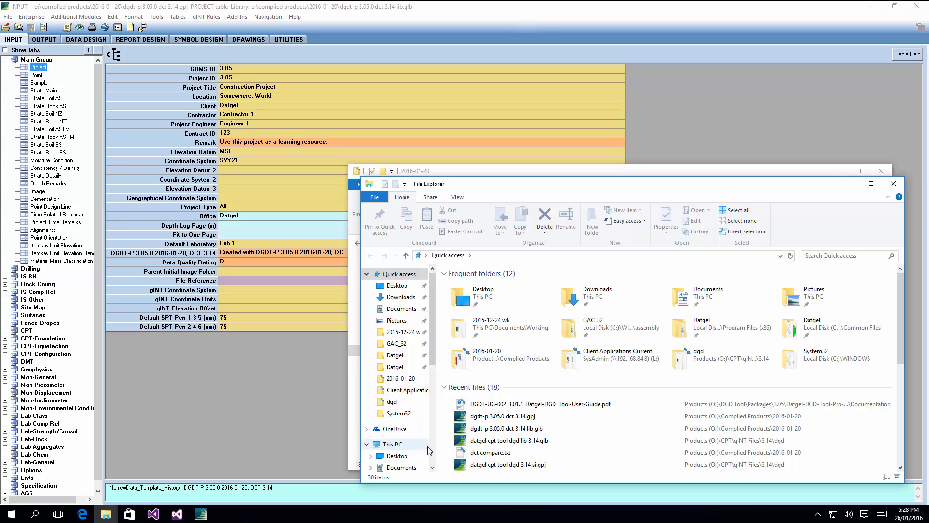
pyautogui.scroll(-6, 416, 426)
pyautogui.click(405, 317)
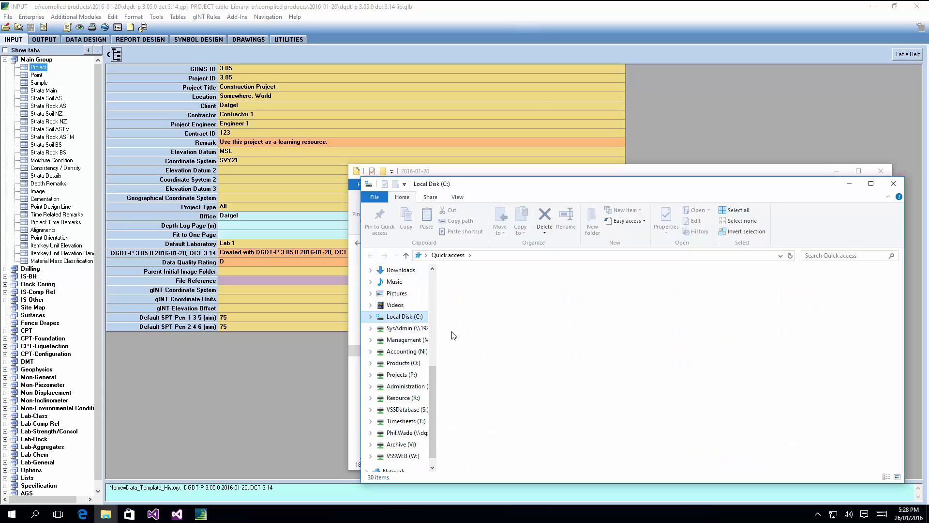
pyautogui.click(485, 346)
pyautogui.doubleClick(485, 346)
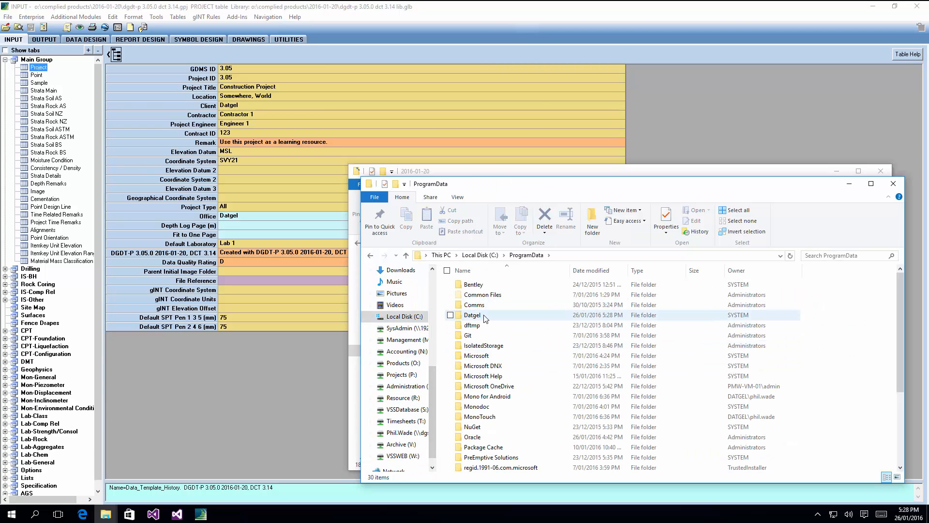
pyautogui.doubleClick(474, 316)
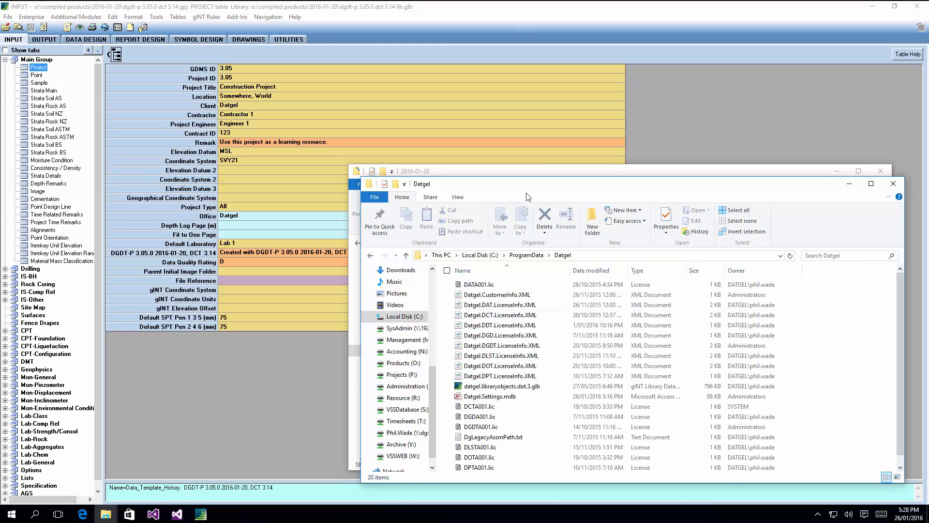
pyautogui.scroll(-1, 488, 353)
pyautogui.scroll(1, 488, 354)
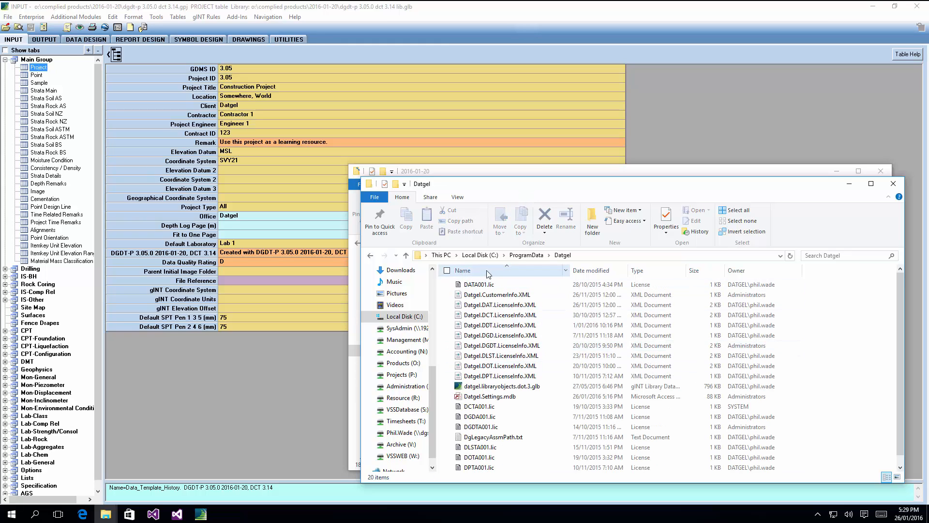
# Step: Select Datgel.CustomerInfo.XML, all the LicenseInfo.XML files from DAT to DPT, and LicenseSchemeConfig.cfg.XML in the Datgel folder
pyautogui.click(493, 296)
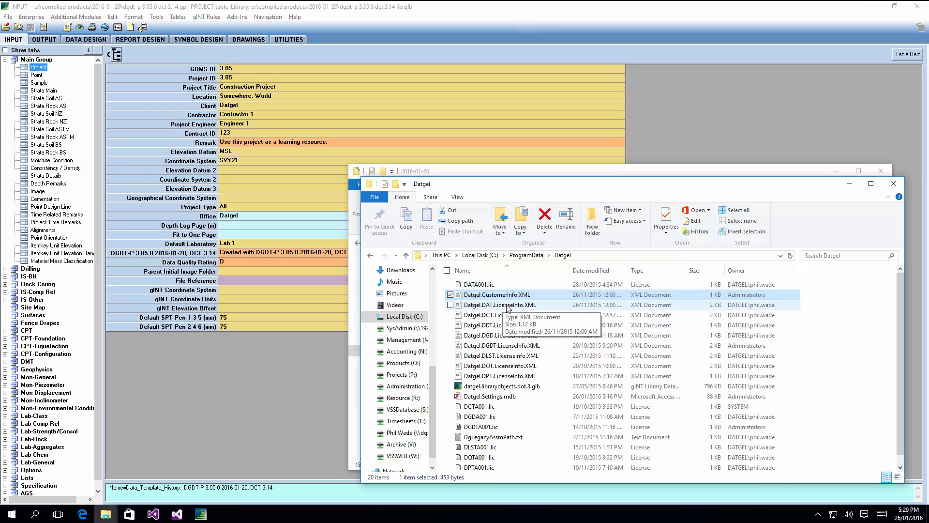
pyautogui.keyDown('ctrl'); pyautogui.click(514, 305); pyautogui.keyUp('ctrl')
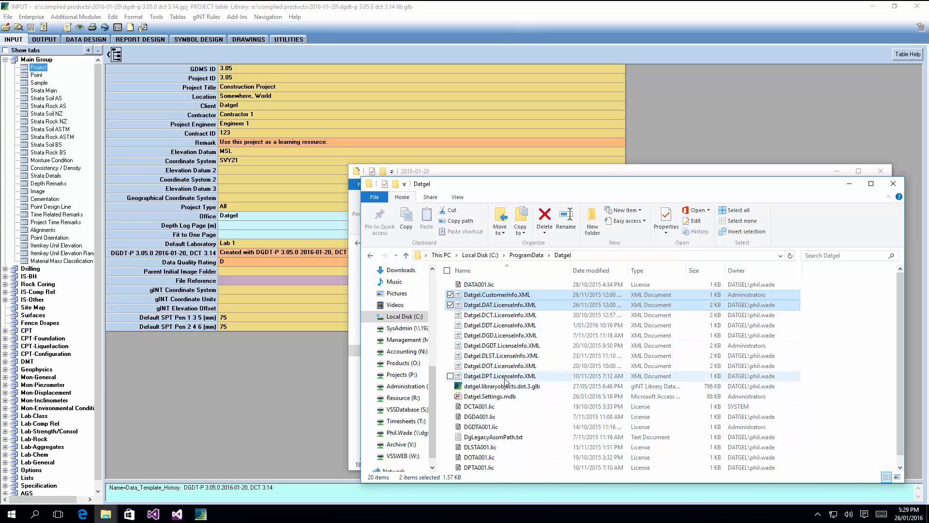
pyautogui.keyDown('shift'); pyautogui.click(504, 377); pyautogui.keyUp('shift')
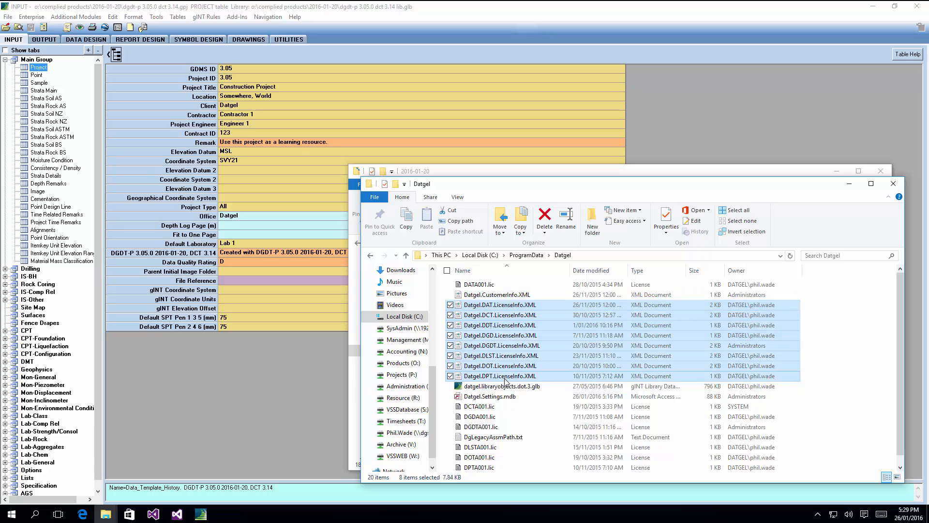
pyautogui.keyDown('ctrl'); pyautogui.click(499, 295); pyautogui.keyUp('ctrl')
pyautogui.scroll(-1, 500, 300)
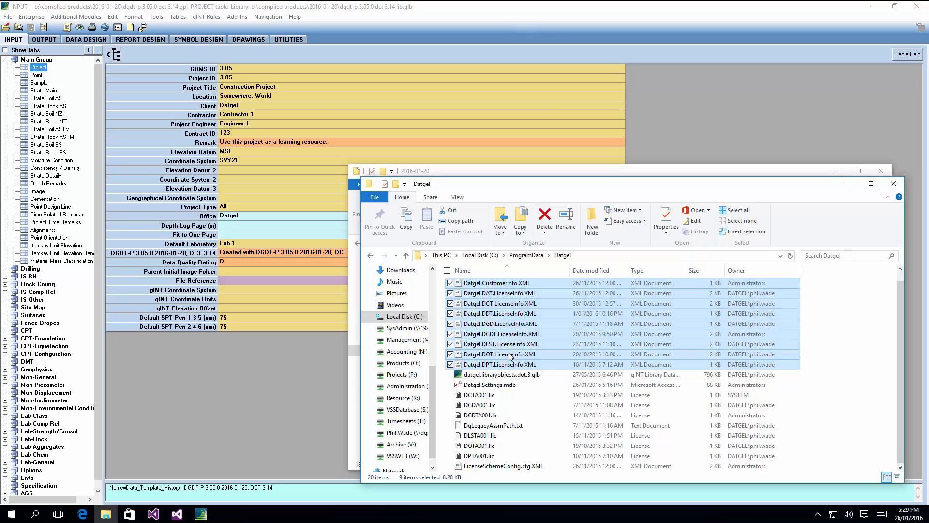
pyautogui.keyDown('ctrl'); pyautogui.click(517, 467); pyautogui.keyUp('ctrl')
pyautogui.scroll(1, 508, 436)
pyautogui.scroll(-1, 504, 411)
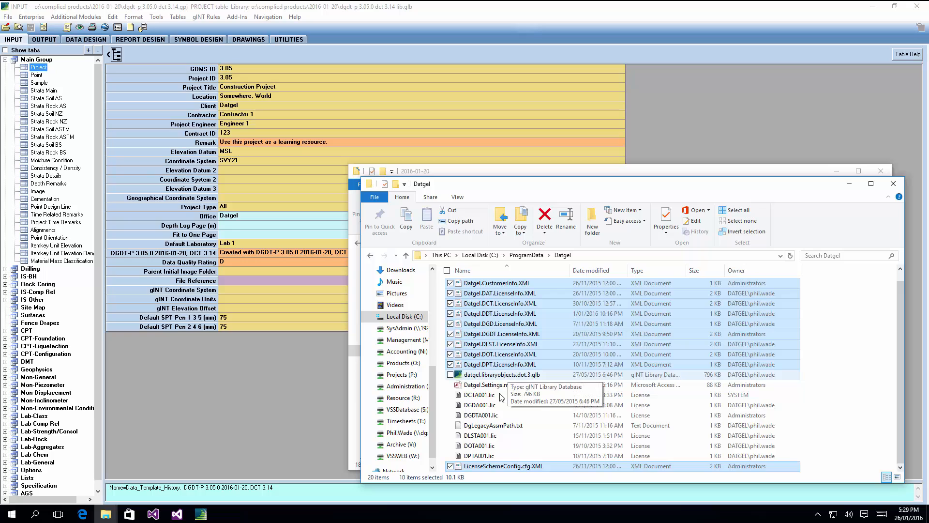
pyautogui.scroll(1, 496, 346)
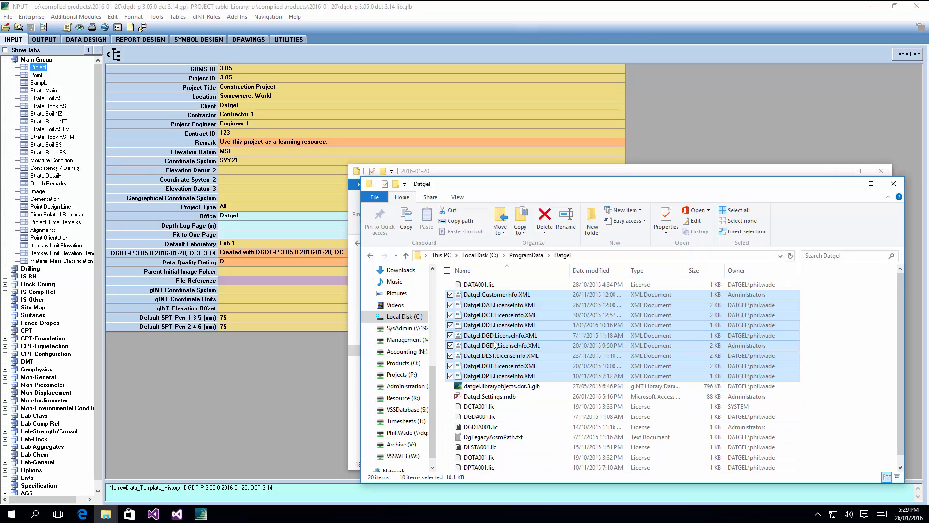
pyautogui.scroll(-1, 497, 339)
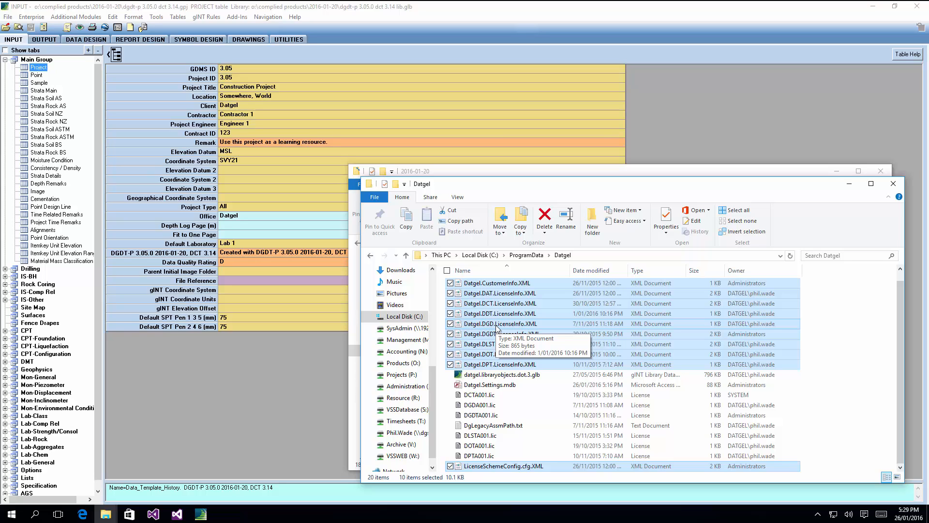
# Step: Minimize both File Explorer windows and select the project's Elevation Datum field in gINT
pyautogui.click(848, 184)
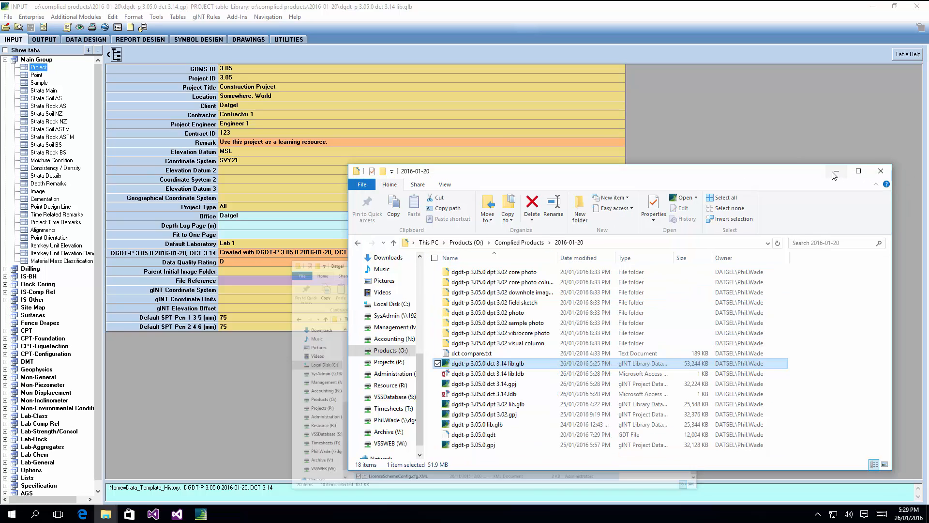
pyautogui.click(836, 172)
pyautogui.click(290, 152)
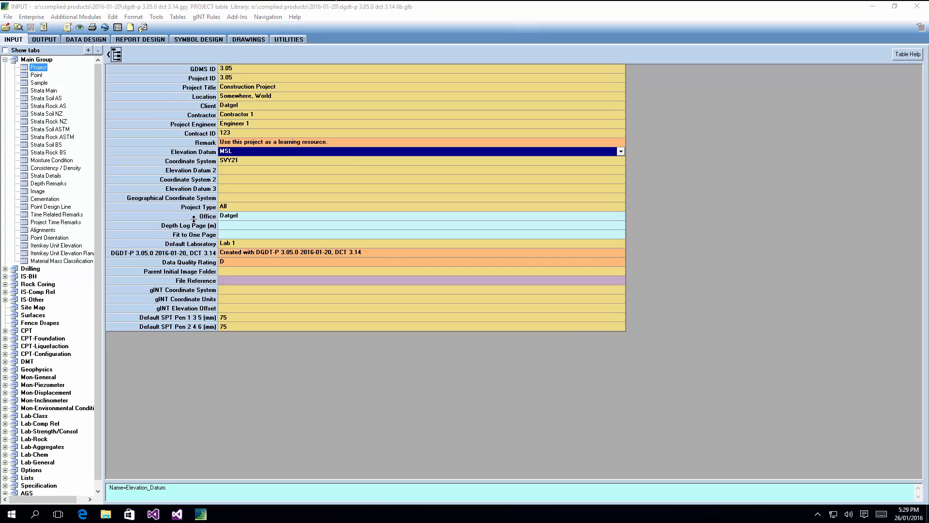
# Step: Open the data import dialog from the Datgel CPT Tool add-in and close it without importing
pyautogui.click(237, 17)
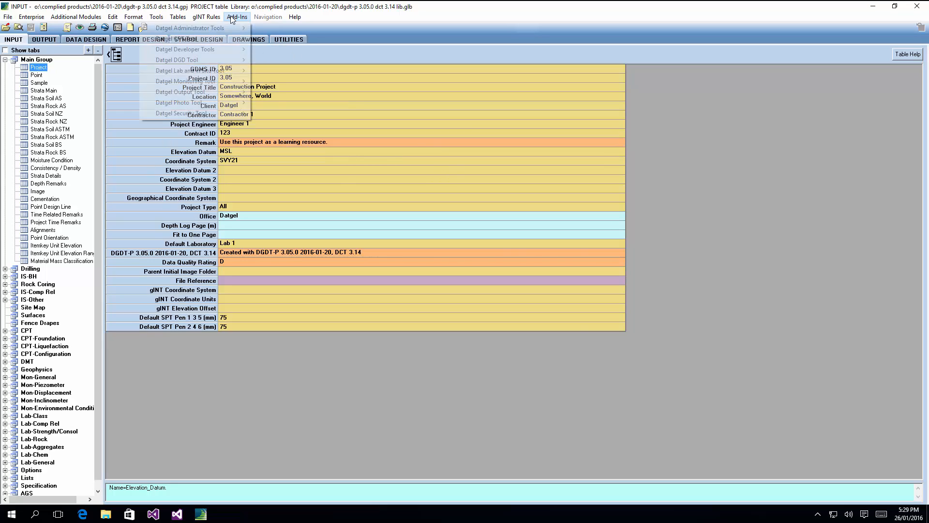
pyautogui.moveTo(223, 39)
pyautogui.click(330, 39)
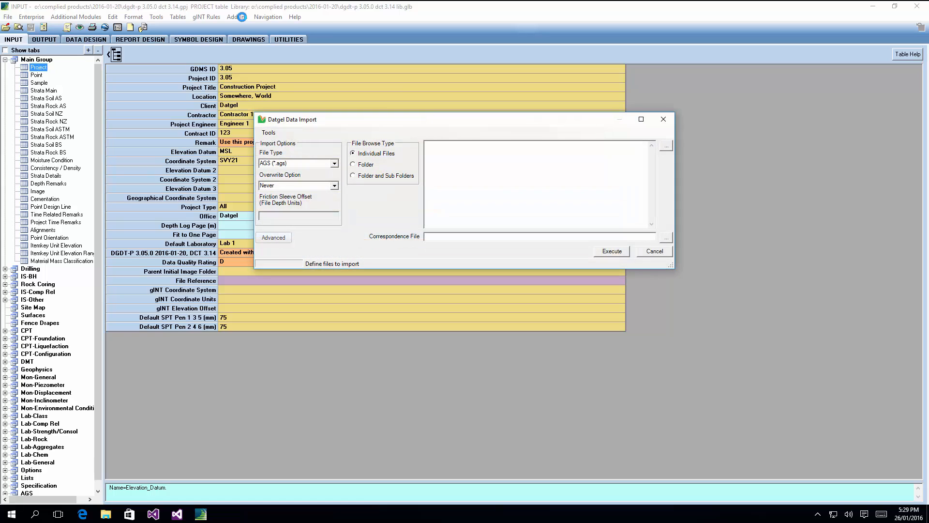
pyautogui.click(663, 120)
# Step: Review the file types in the Datgel DGD Tool's Import Tool, keeping AGS (*.ags), and close it without importing
pyautogui.click(237, 17)
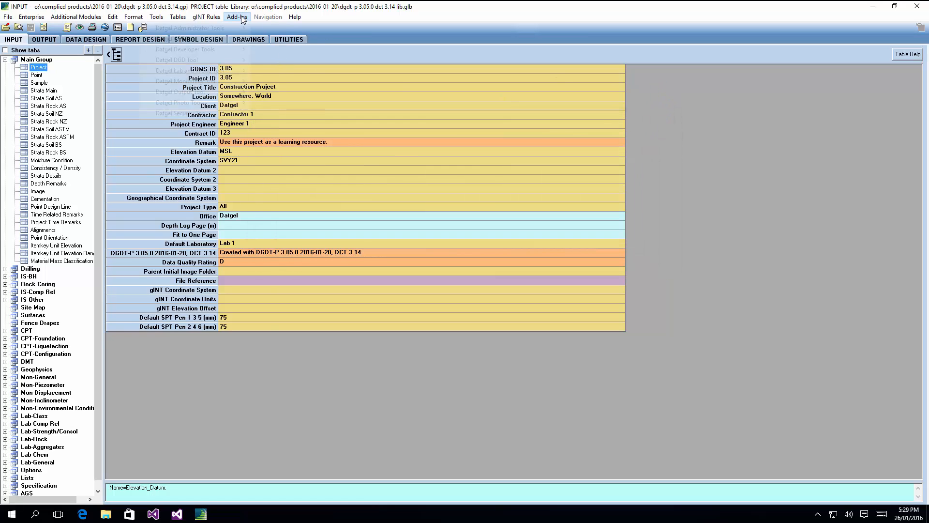
pyautogui.moveTo(222, 65)
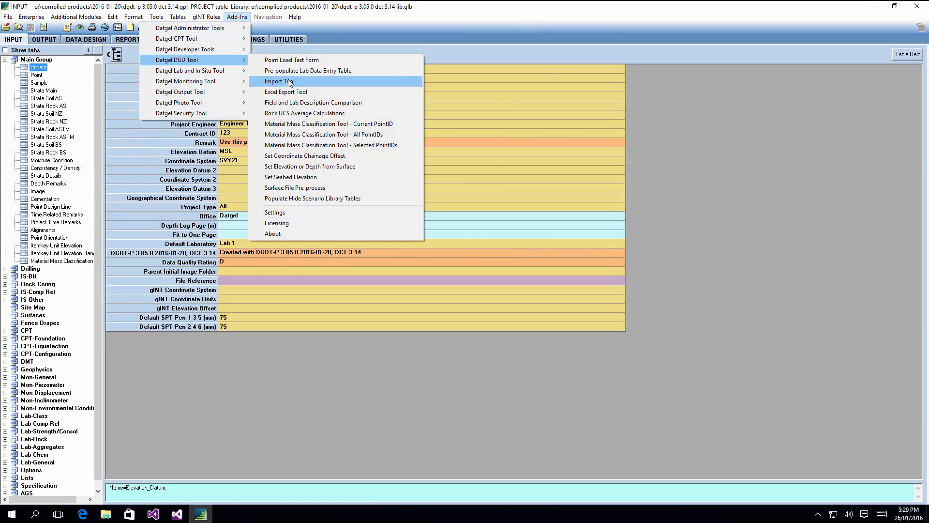
pyautogui.click(291, 83)
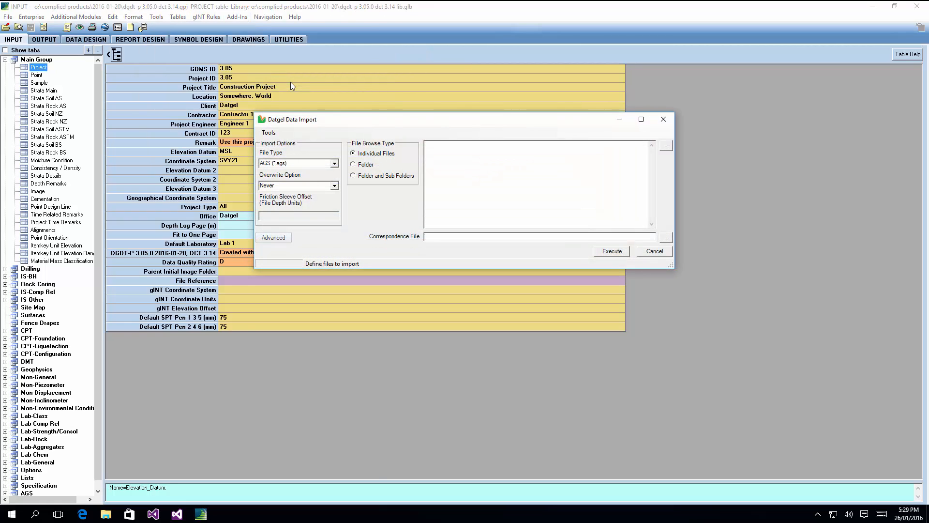
pyautogui.click(335, 165)
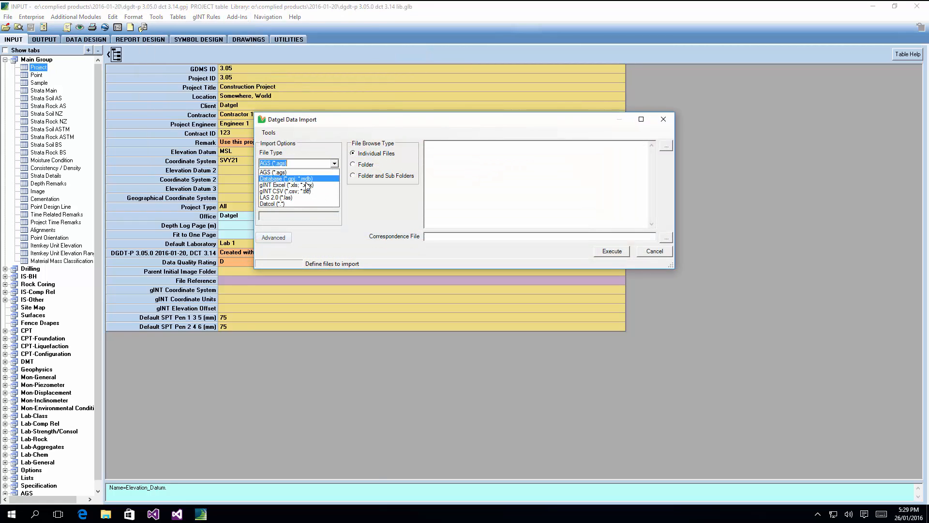
pyautogui.click(318, 174)
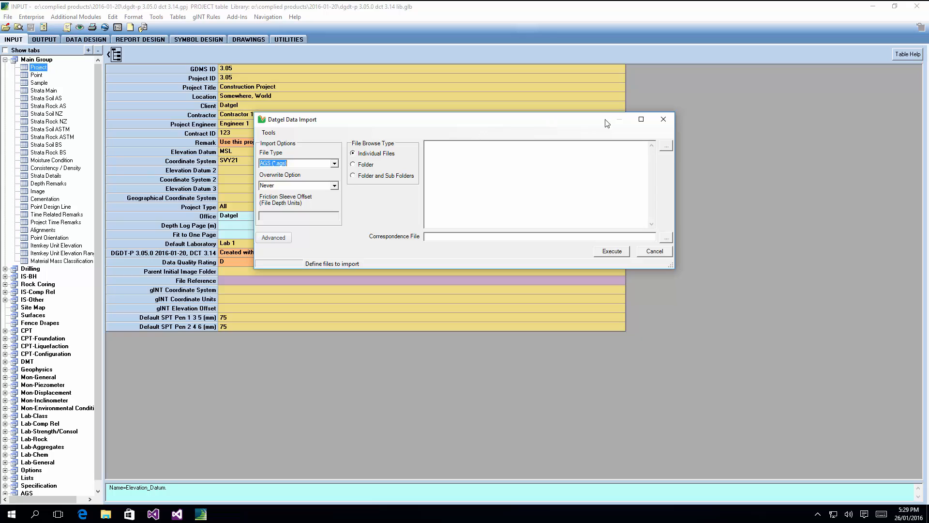
pyautogui.click(664, 119)
pyautogui.click(324, 125)
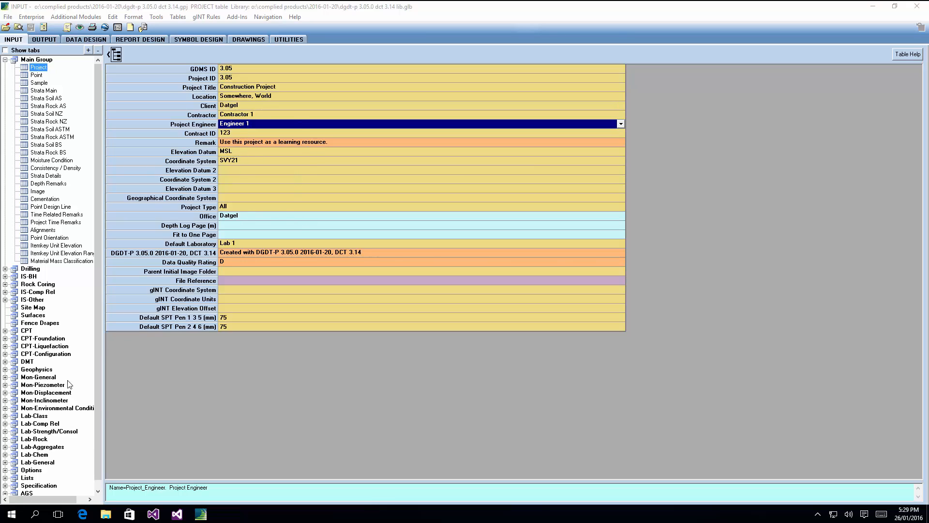
# Step: Open the Project Options table in the Options group
pyautogui.click(99, 489)
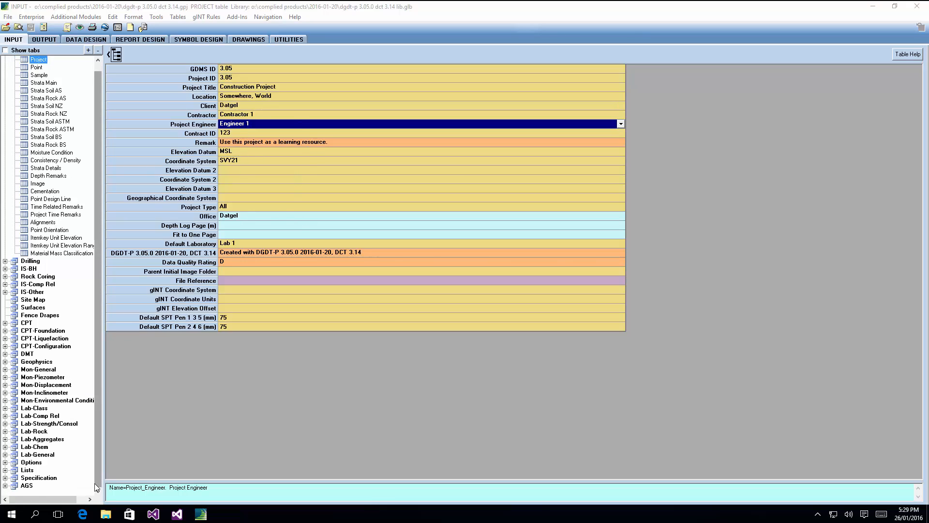
pyautogui.click(5, 462)
pyautogui.click(42, 470)
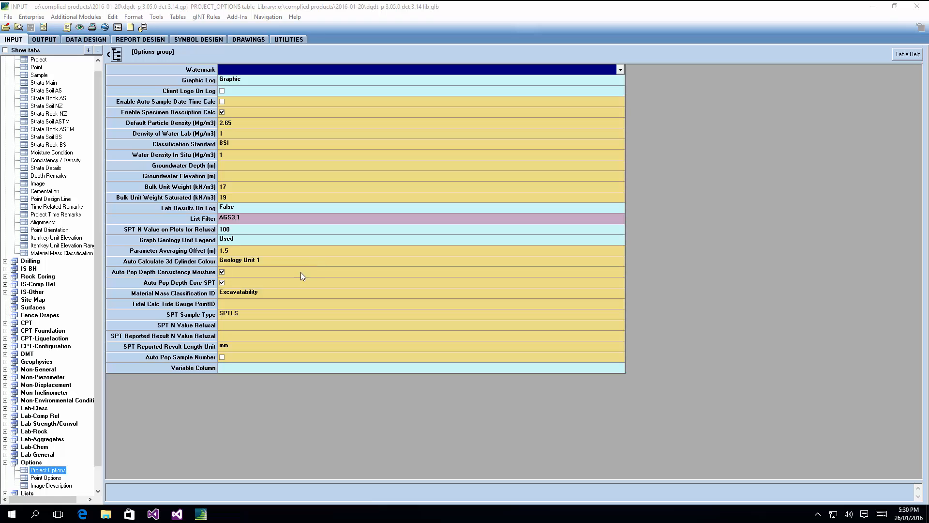
# Step: Review the available Classification Standard and List Filter choices, keeping BSI and AGS3.1
pyautogui.click(230, 146)
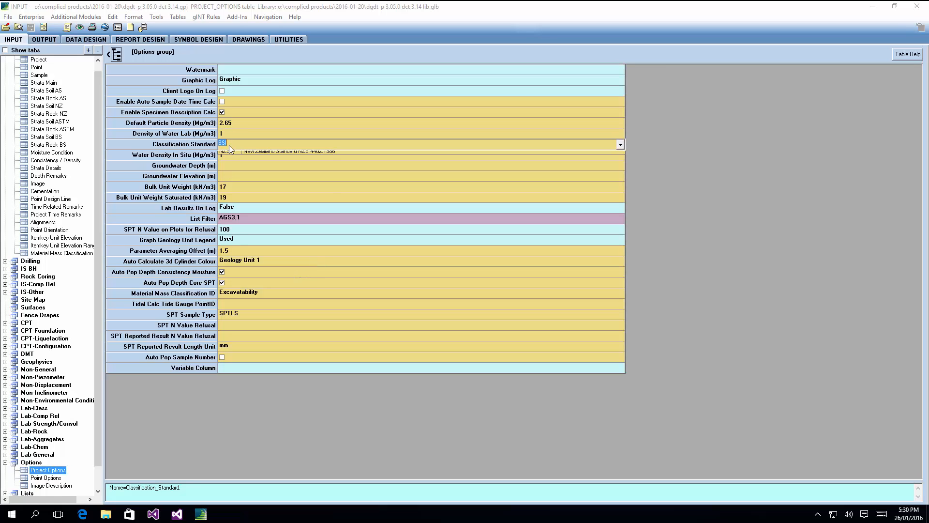
pyautogui.click(230, 145)
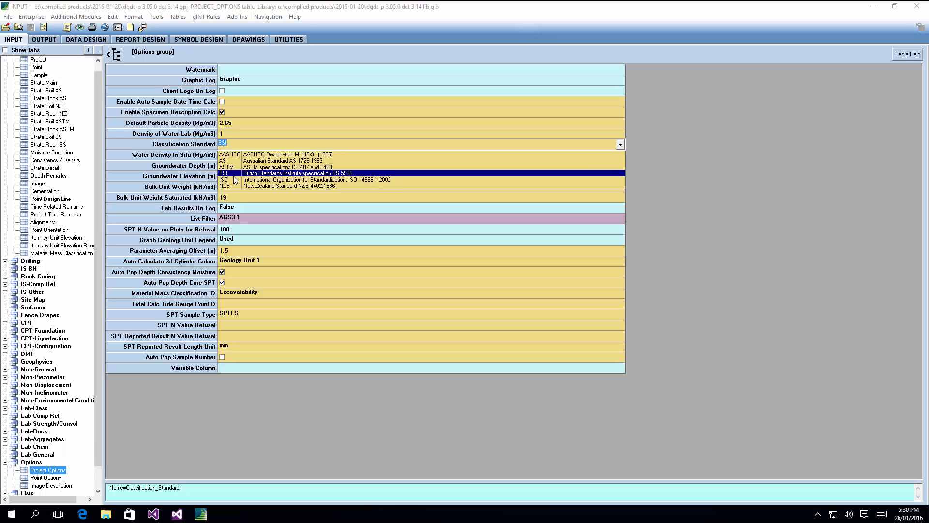
pyautogui.click(256, 134)
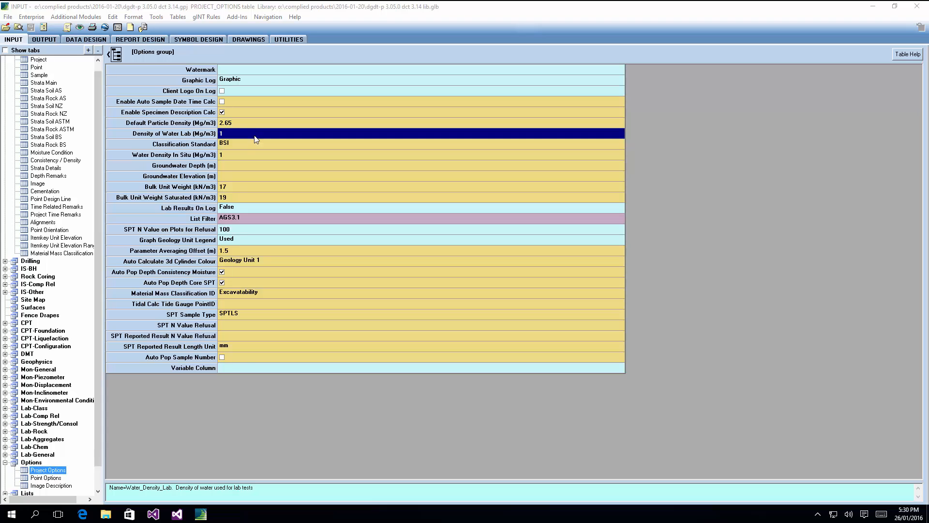
pyautogui.click(243, 219)
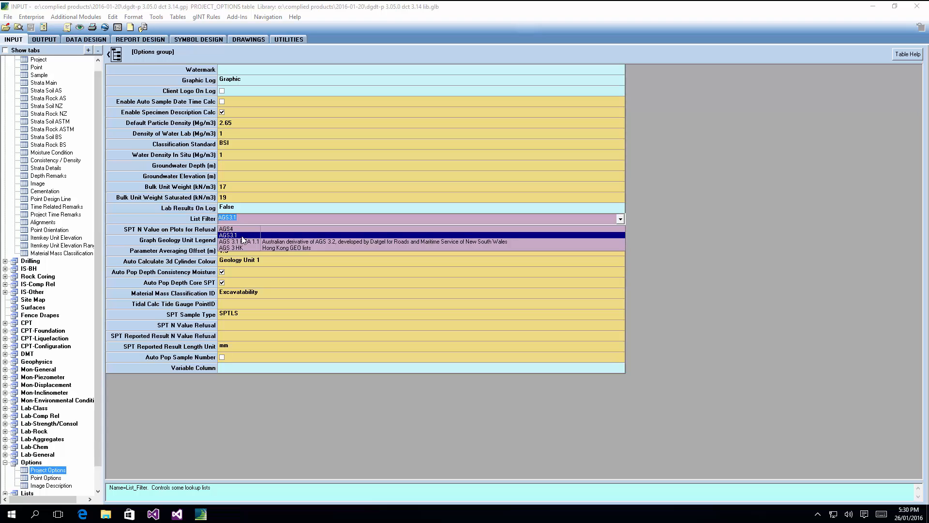
pyautogui.click(243, 236)
pyautogui.click(251, 177)
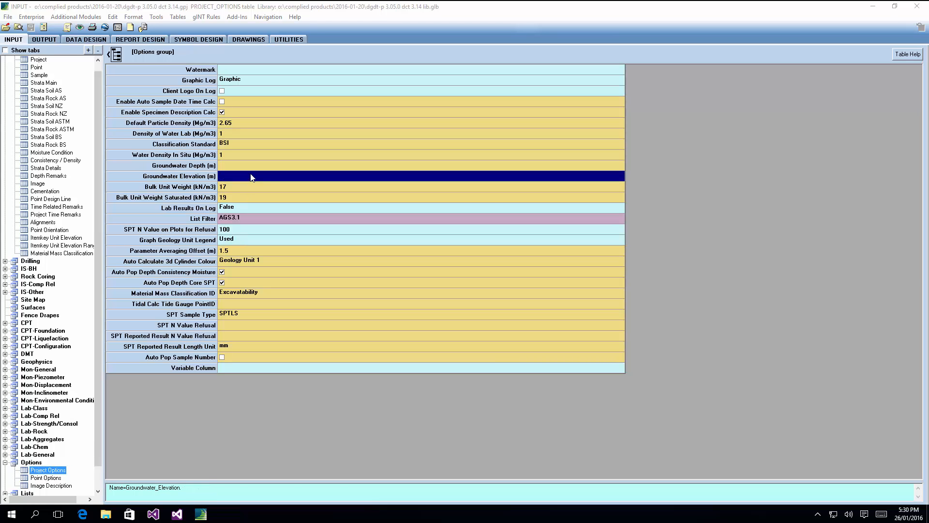
# Step: Examine the SPT sample type, N value refusal, reported result refusal and result length unit options without changing them
pyautogui.click(233, 315)
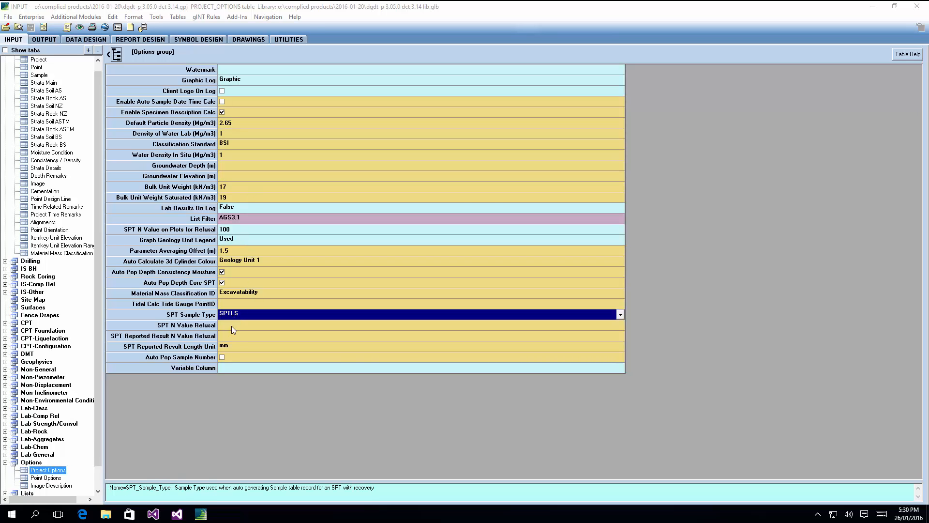
pyautogui.moveTo(231, 327); pyautogui.dragTo(234, 348)
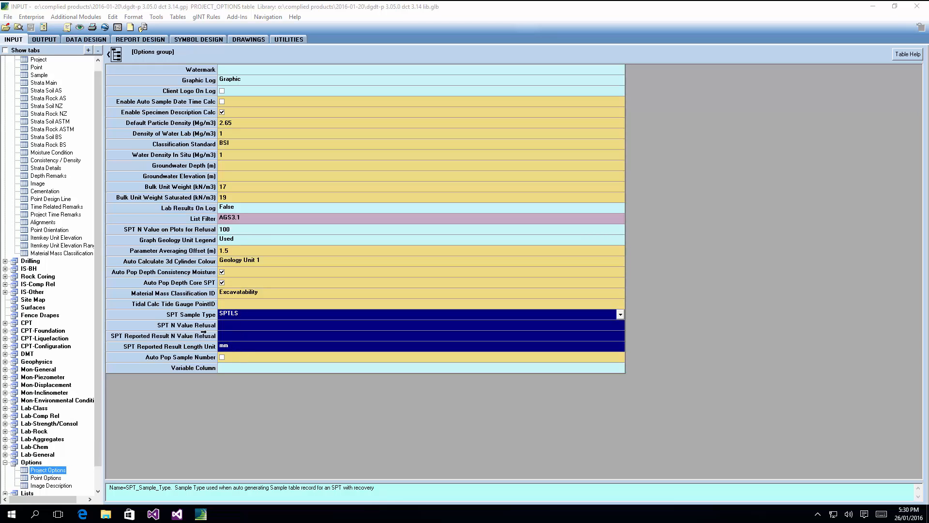
pyautogui.click(232, 328)
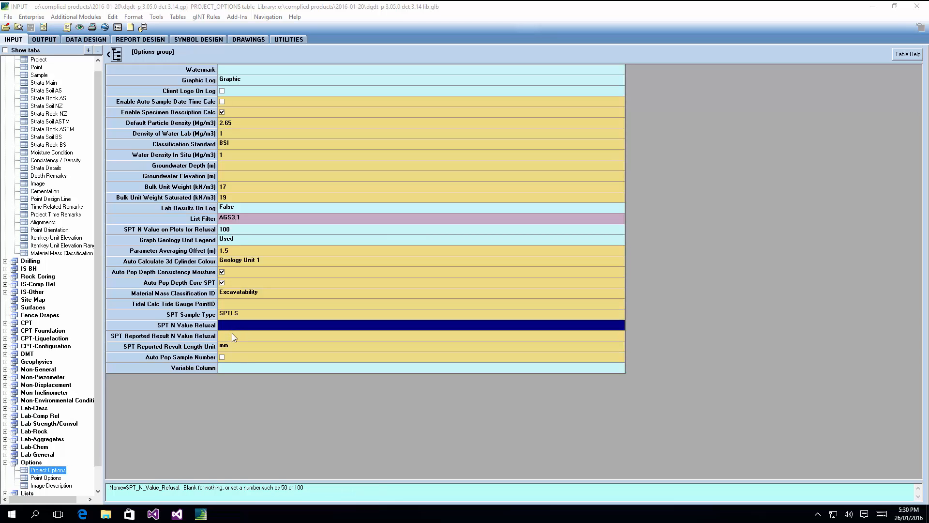
pyautogui.click(232, 336)
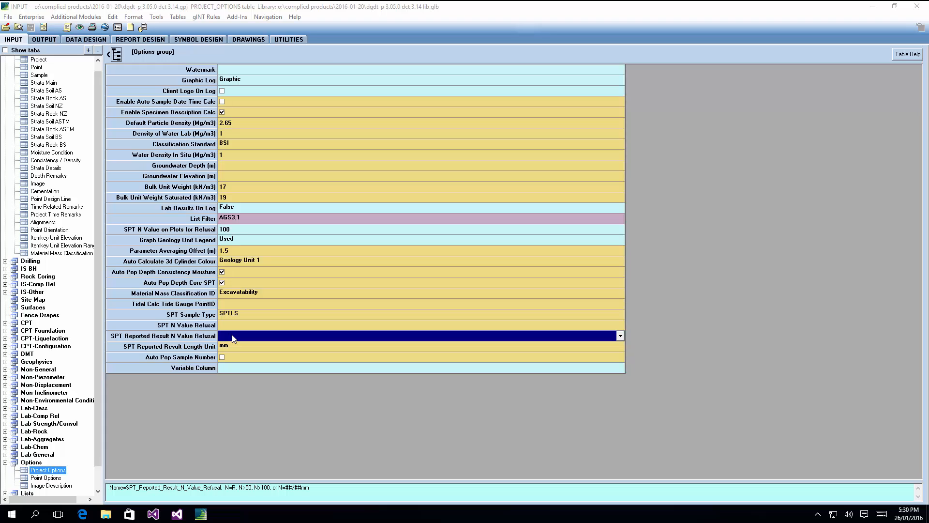
pyautogui.click(230, 328)
pyautogui.click(229, 337)
pyautogui.click(231, 347)
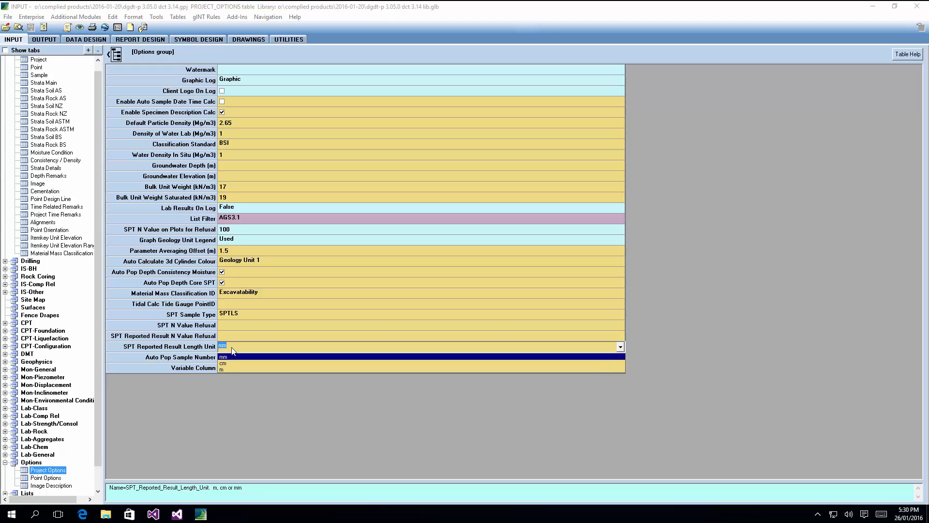
pyautogui.click(232, 315)
pyautogui.click(232, 304)
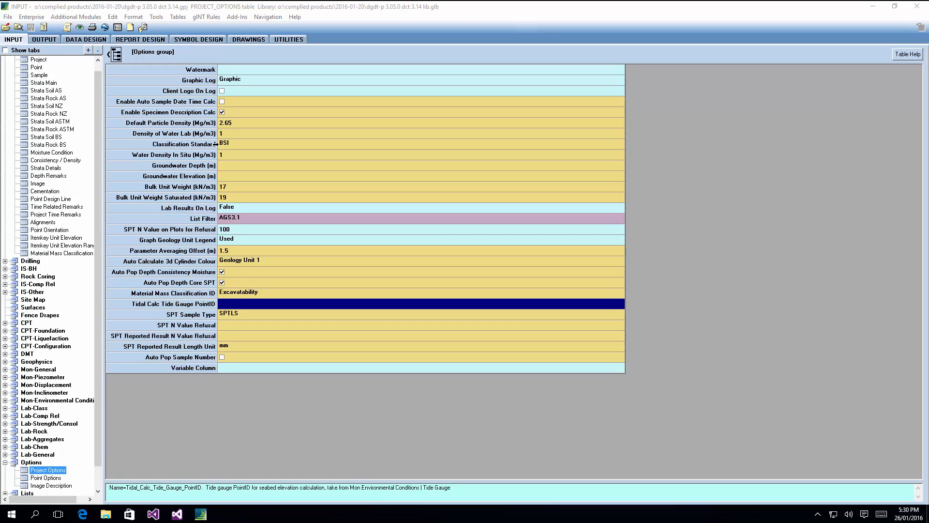
# Step: Examine the bulk unit weight, Graphic Log and Watermark options without changing them
pyautogui.moveTo(228, 189); pyautogui.dragTo(229, 196)
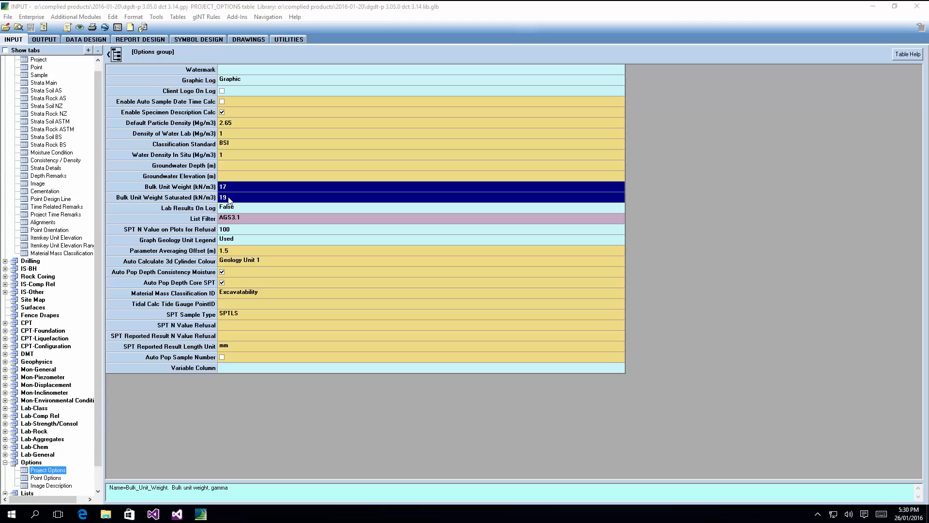
pyautogui.click(252, 80)
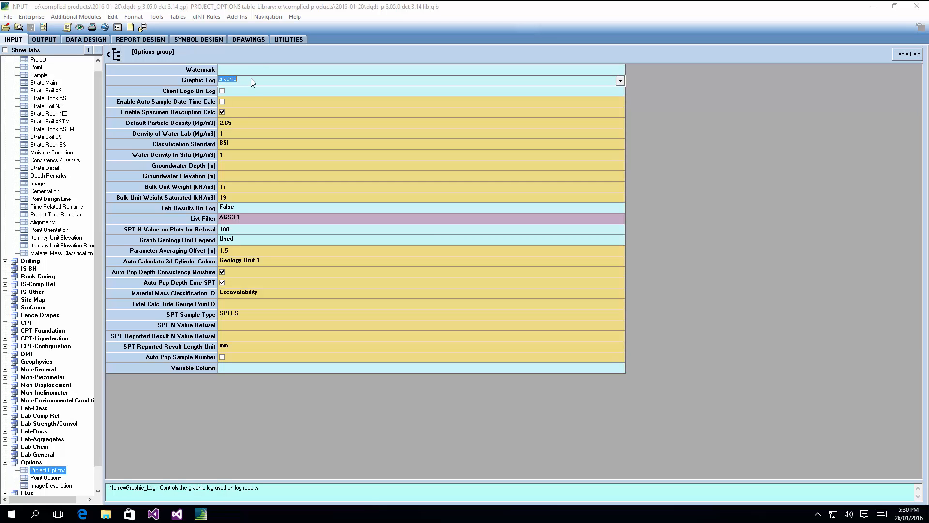
pyautogui.click(250, 72)
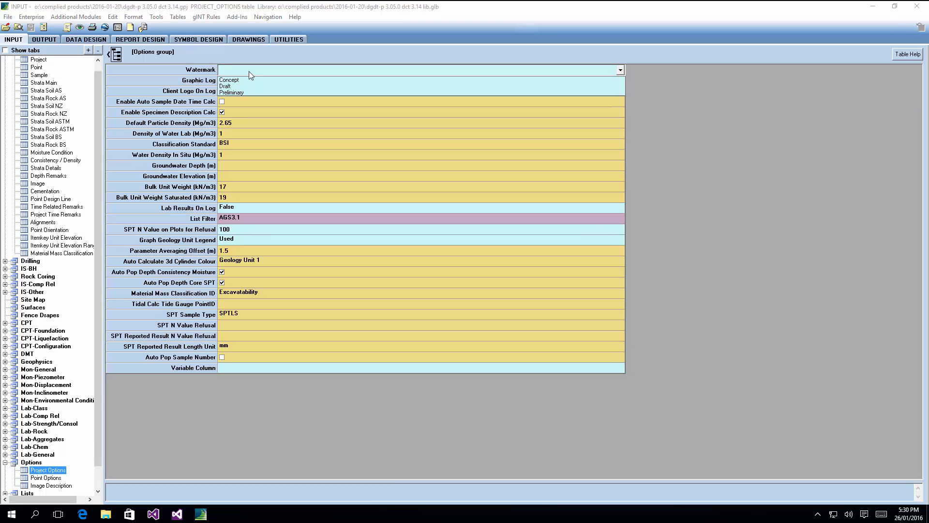
pyautogui.click(249, 72)
pyautogui.click(323, 159)
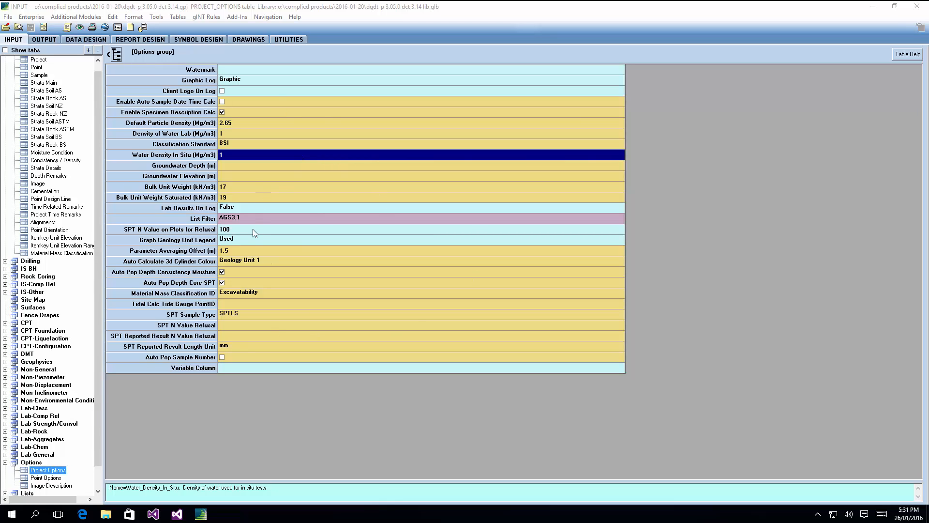
# Step: Check the Classification Standard field's default value in its Field Properties and close them without changes
pyautogui.rightClick(232, 145)
pyautogui.click(270, 275)
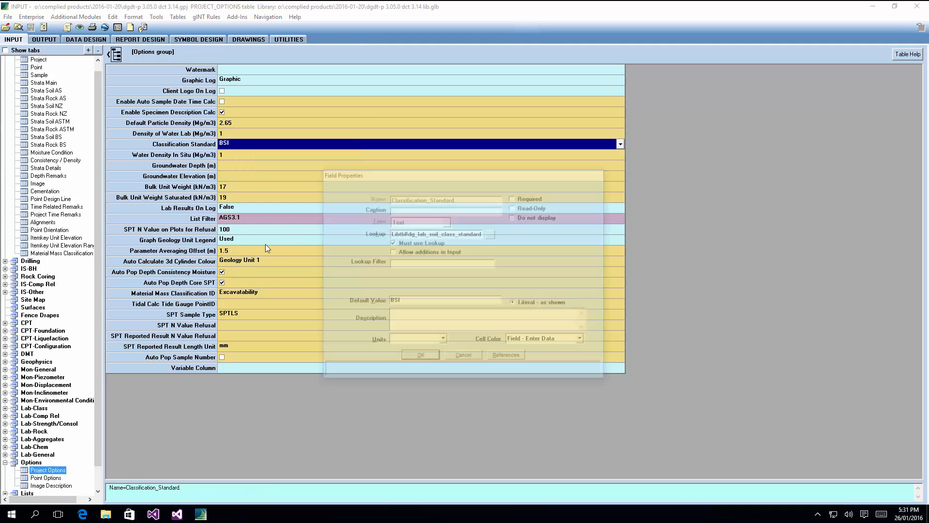
pyautogui.moveTo(406, 303); pyautogui.dragTo(339, 300)
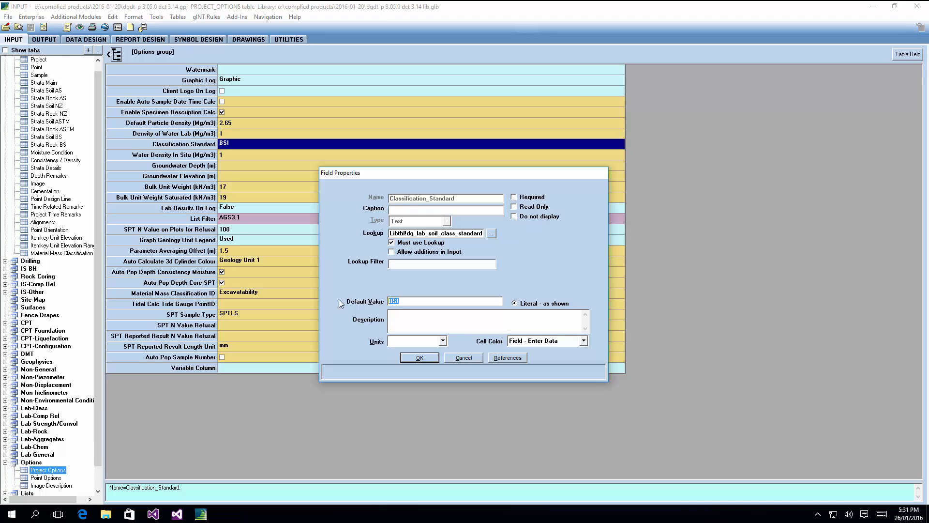
pyautogui.click(457, 358)
pyautogui.click(246, 184)
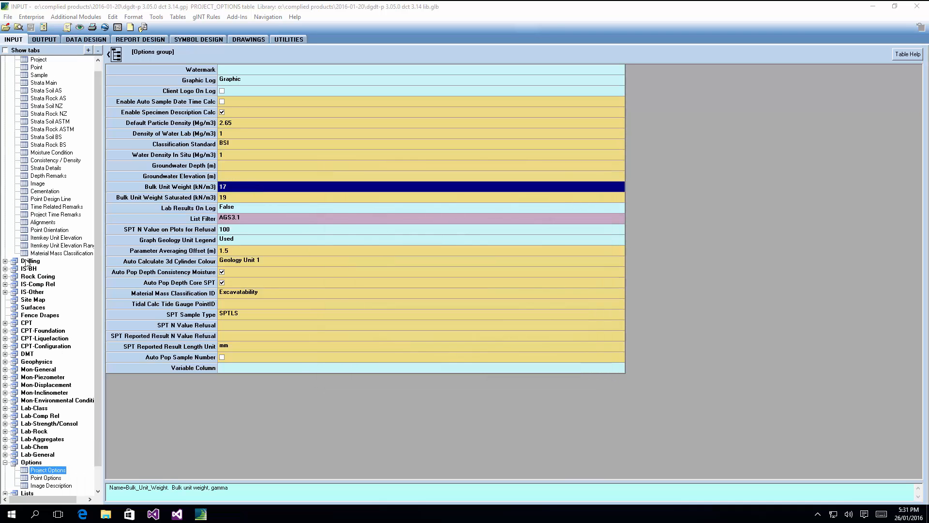
# Step: Discard the pending changes in the Project Options table
pyautogui.click(157, 17)
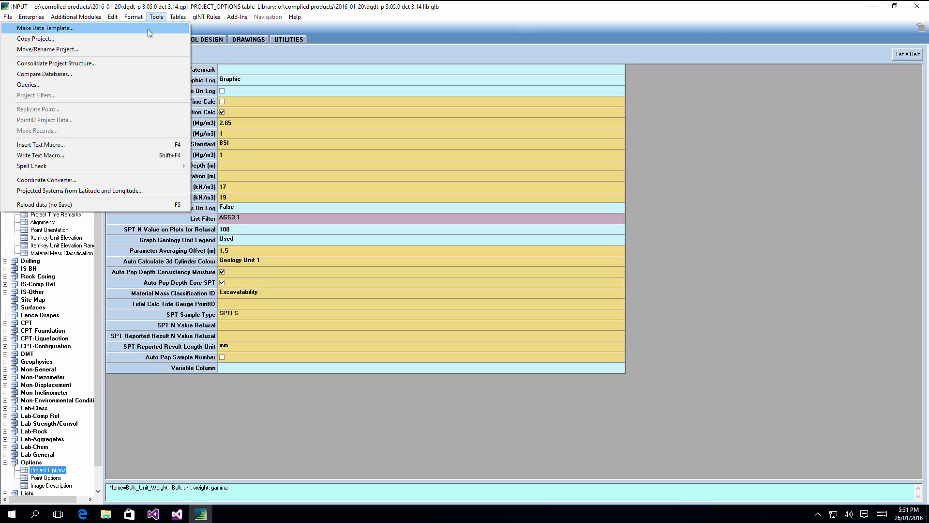
pyautogui.click(347, 120)
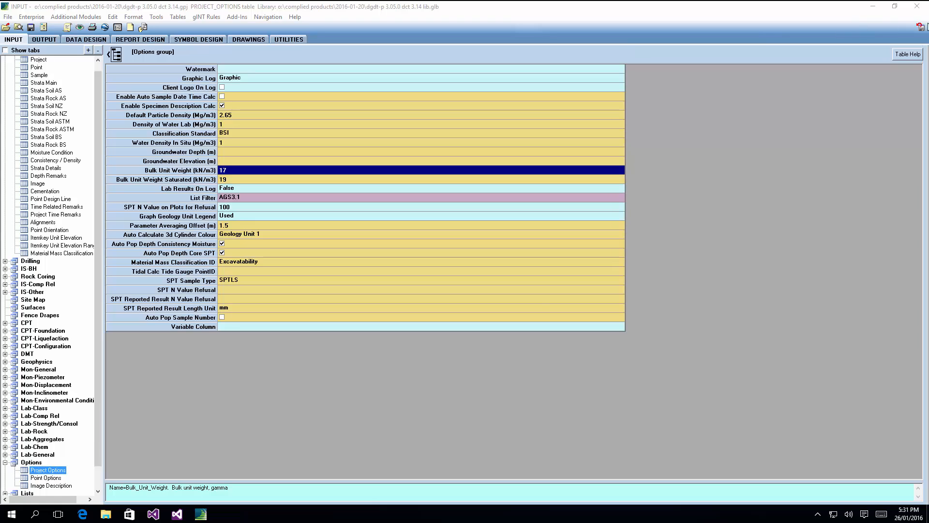
pyautogui.click(920, 28)
pyautogui.click(465, 292)
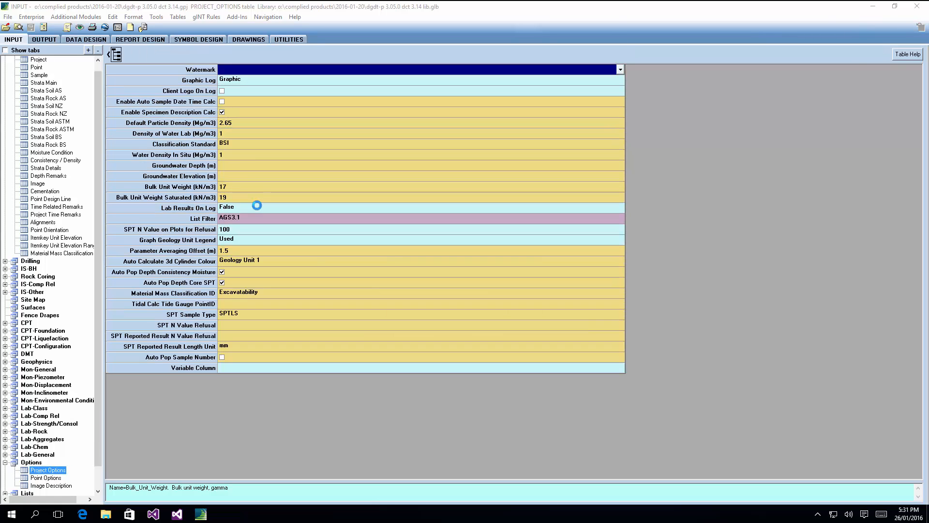
# Step: Examine the water density, Graphic Log, List Filter and groundwater fields in the Project Options table
pyautogui.click(254, 158)
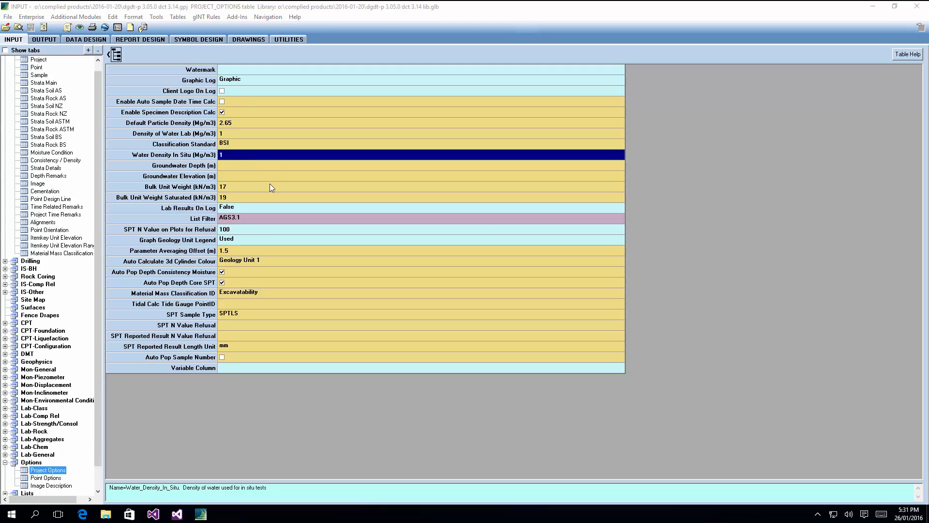
pyautogui.click(283, 82)
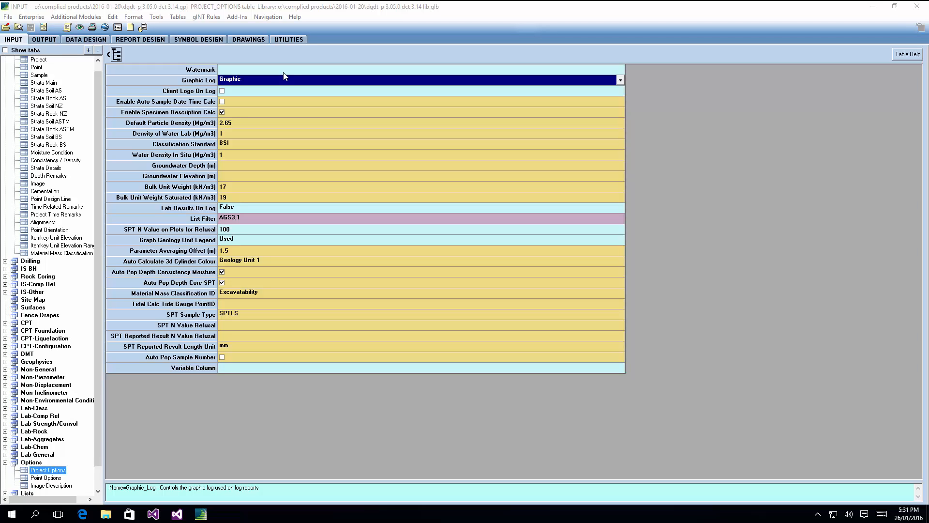
pyautogui.moveTo(234, 134); pyautogui.dragTo(234, 178)
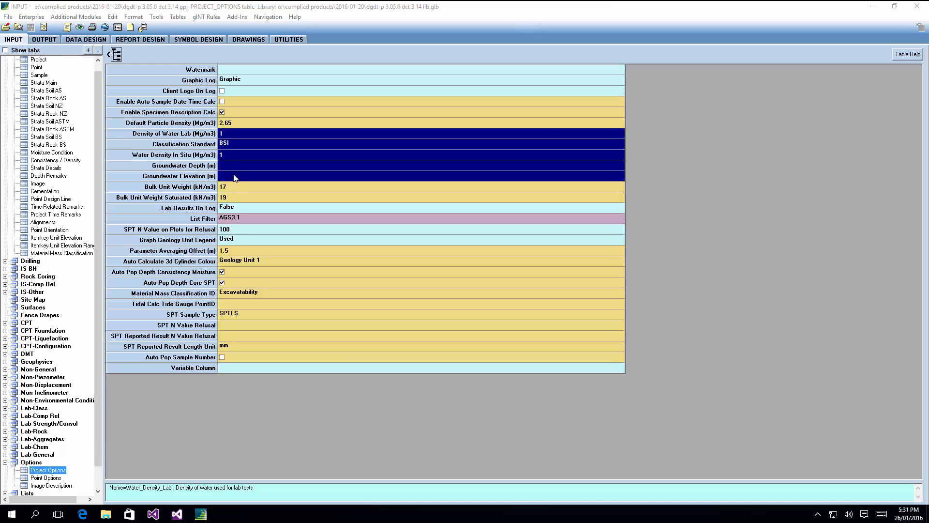
pyautogui.click(249, 222)
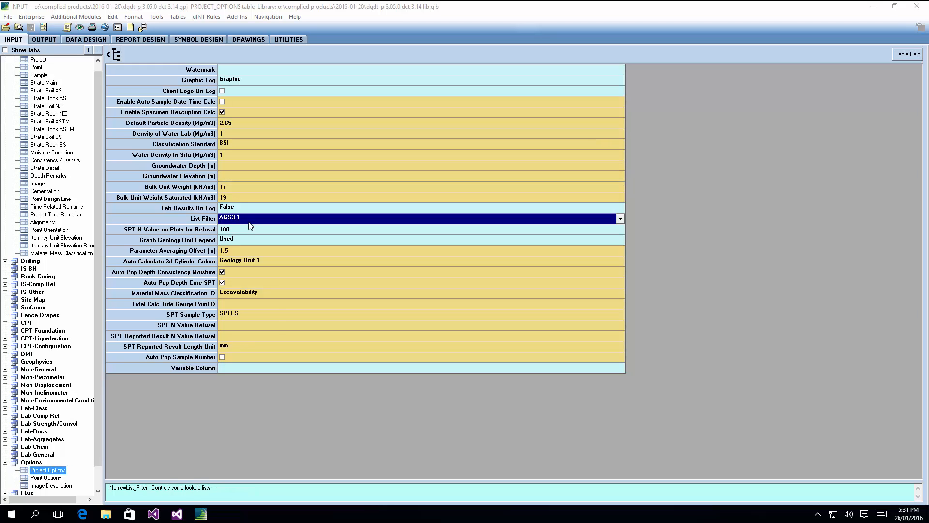
pyautogui.click(252, 167)
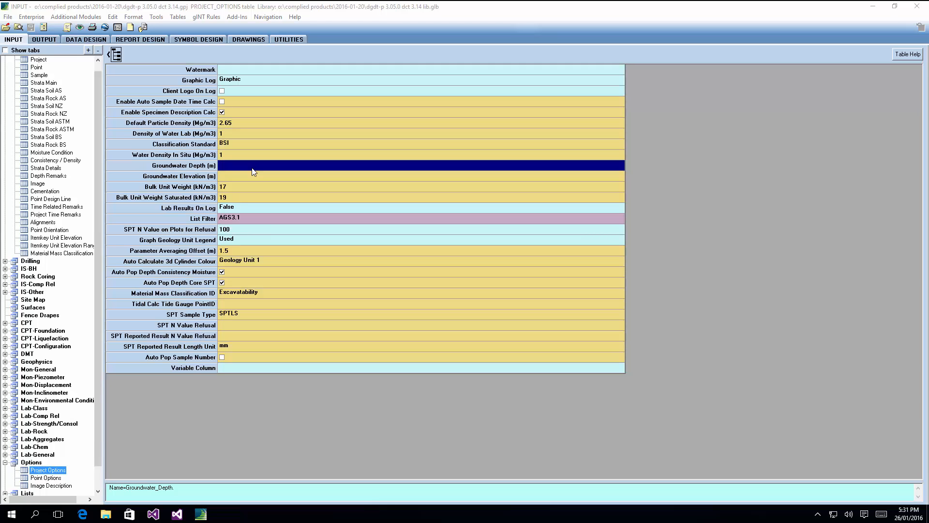
# Step: View the Point Options and Point tables, and open the Project table in the Main Group
pyautogui.click(100, 68)
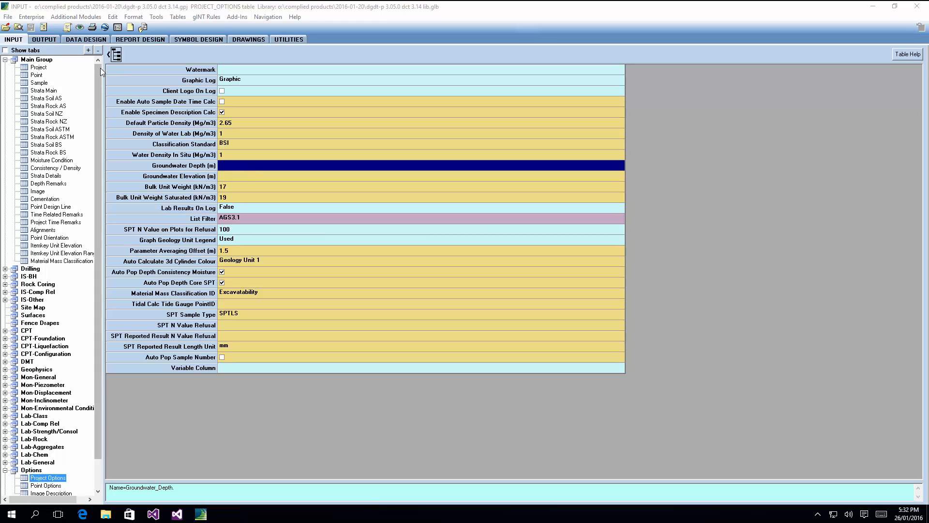
pyautogui.click(45, 485)
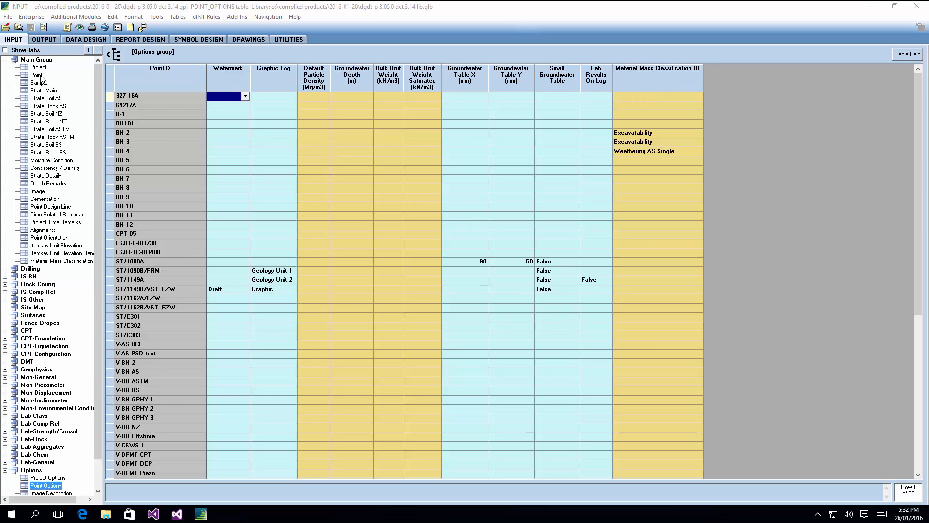
pyautogui.click(41, 76)
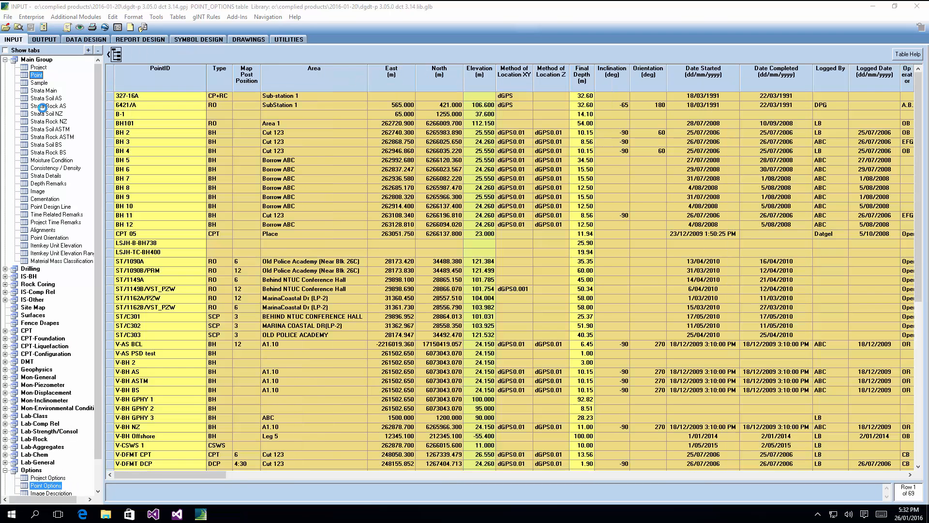
pyautogui.click(37, 68)
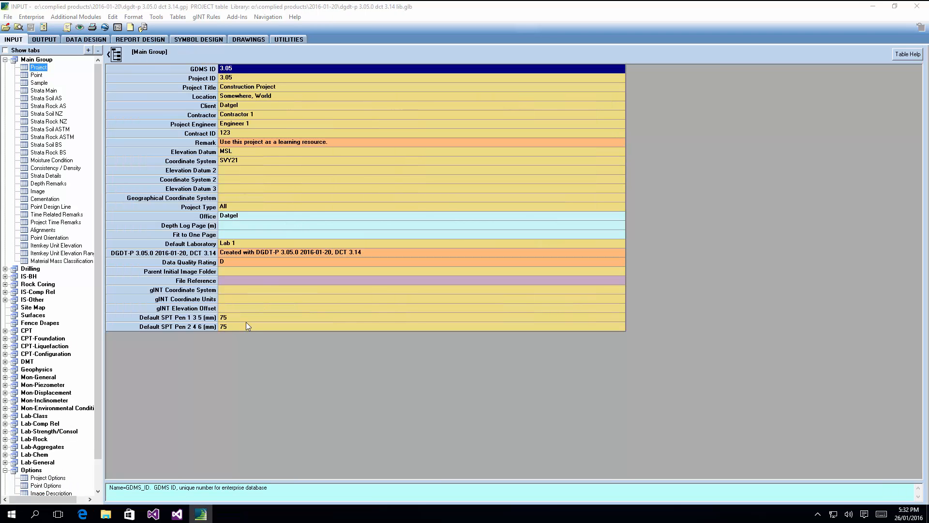
# Step: Set Default SPT Pen 1 3 5 to 150 mm and clear Default SPT Pen 2 4 6
pyautogui.moveTo(243, 320); pyautogui.dragTo(240, 326)
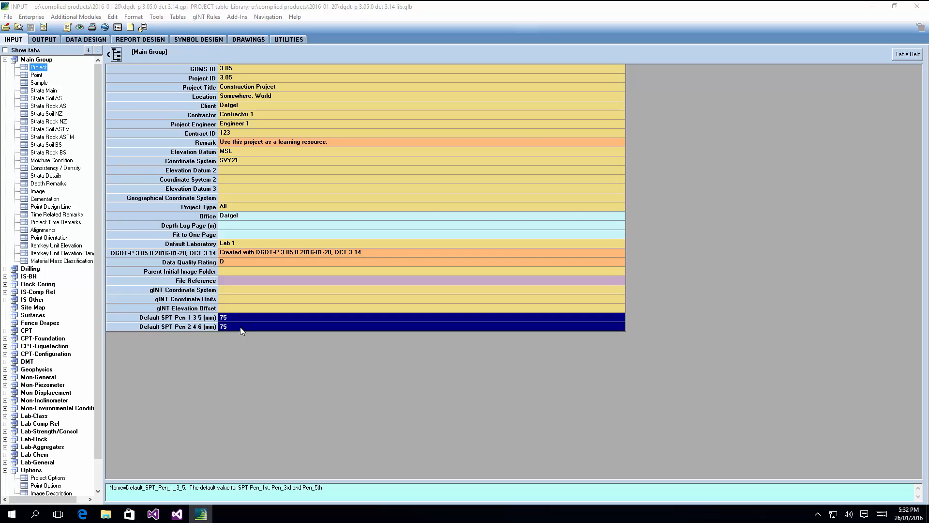
pyautogui.click(233, 318)
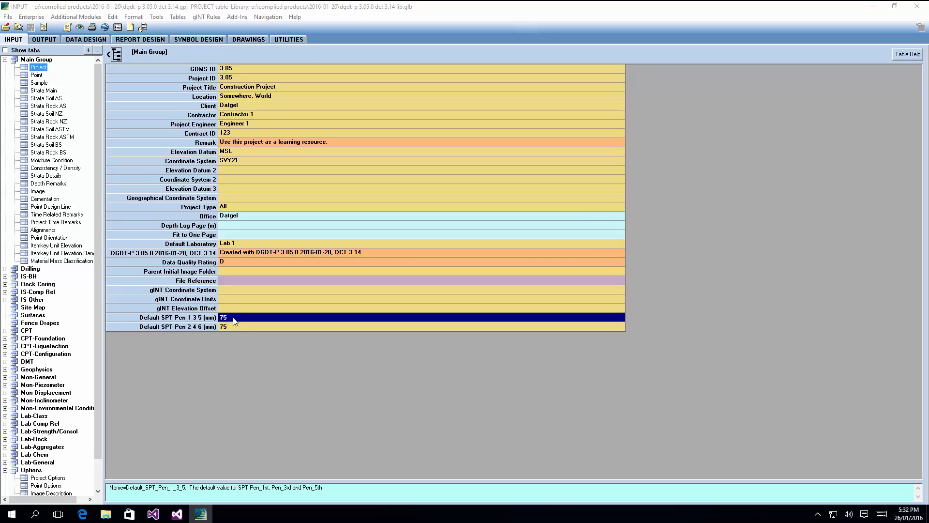
pyautogui.moveTo(233, 329); pyautogui.dragTo(233, 323)
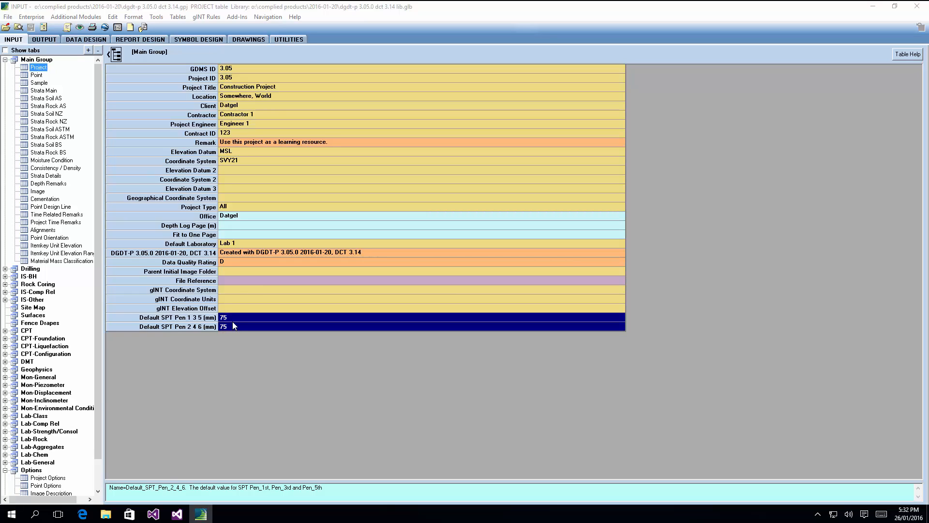
pyautogui.click(233, 321)
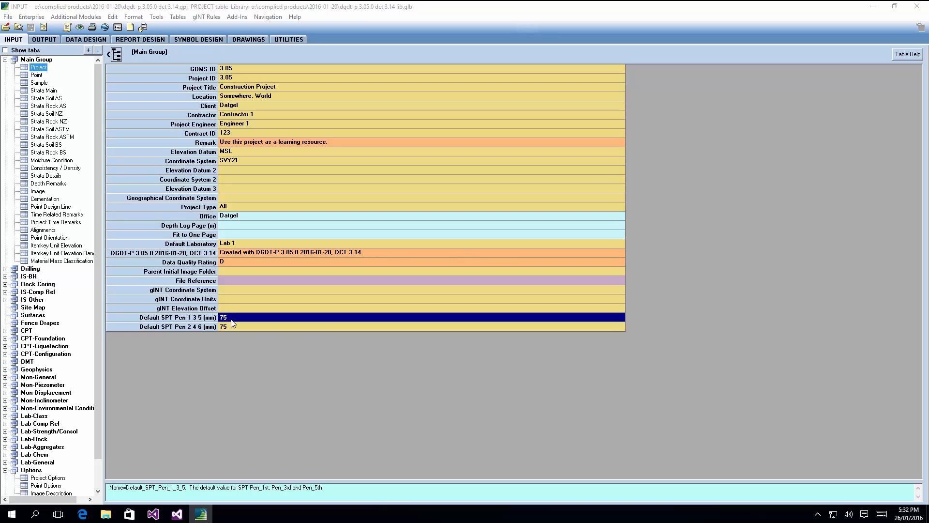
pyautogui.write('150')
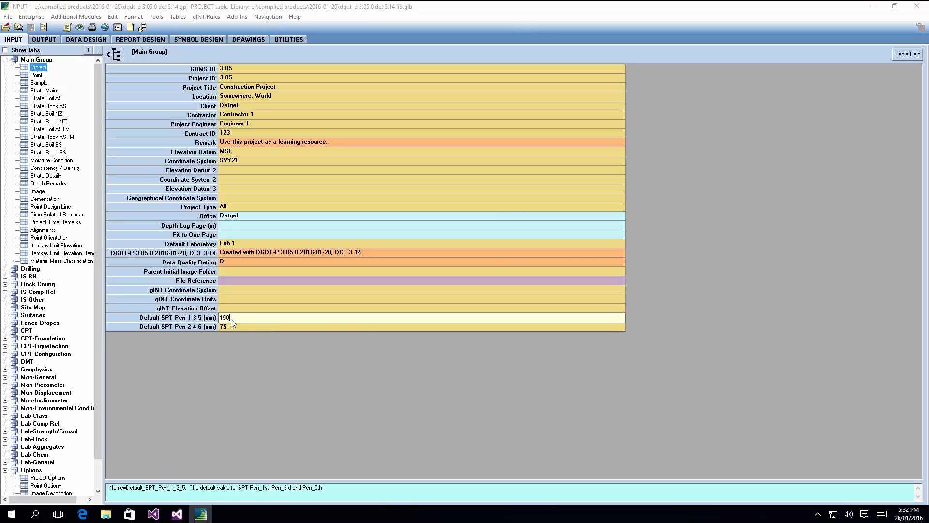
pyautogui.press('Return')
pyautogui.click(232, 320)
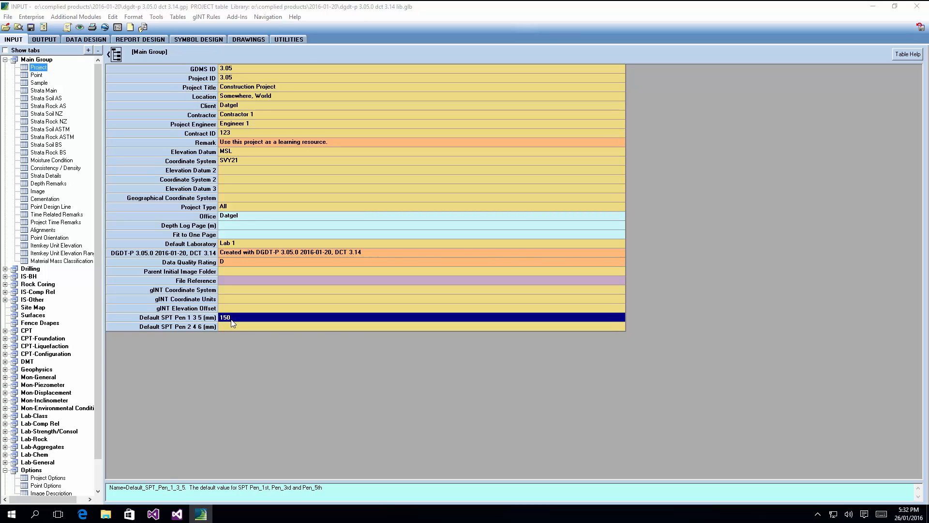
pyautogui.press('Down')
# Step: Set both Default SPT Pen 1 3 5 and Default SPT Pen 2 4 6 to 75 mm
pyautogui.click(231, 320)
pyautogui.write('75')
pyautogui.press('Down')
pyautogui.write('75')
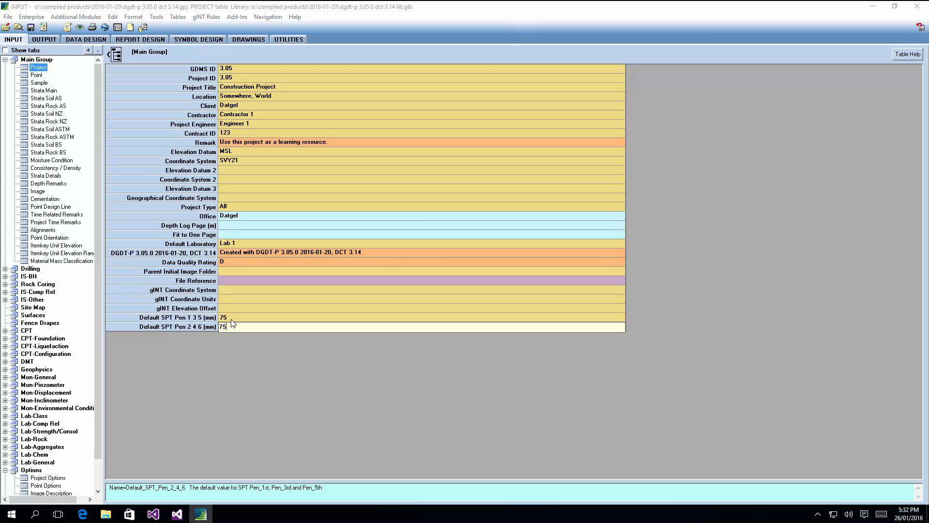
pyautogui.click(232, 319)
pyautogui.click(257, 306)
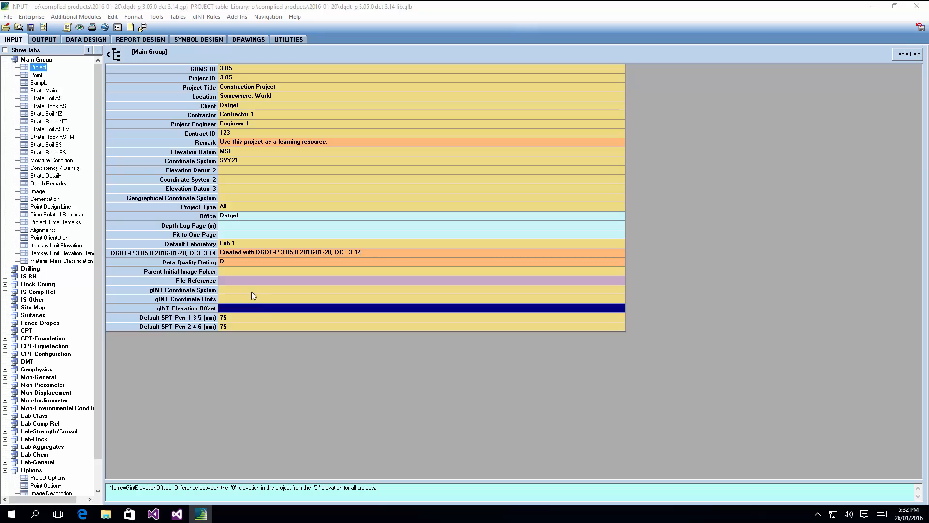
# Step: Review the Project Type choices, trying Logging first, and set the Project Type to Logging_CPT
pyautogui.click(242, 199)
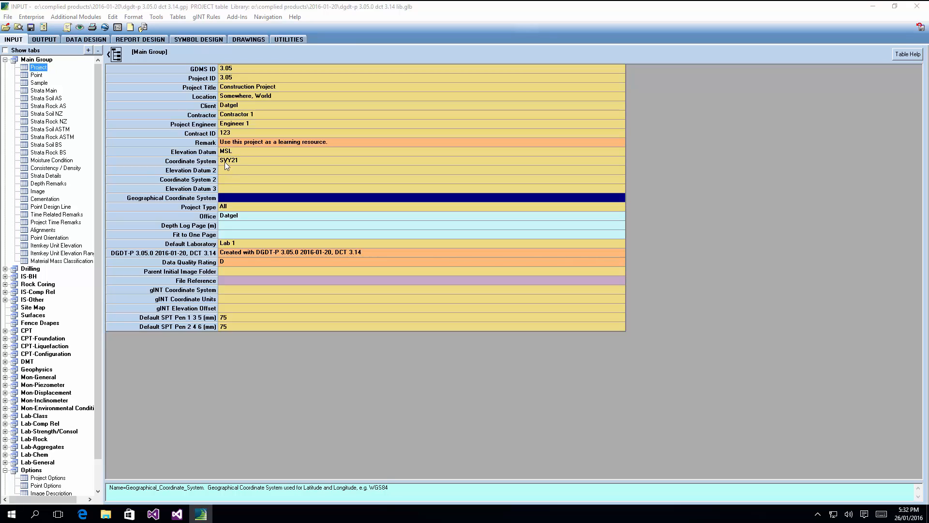
pyautogui.click(237, 209)
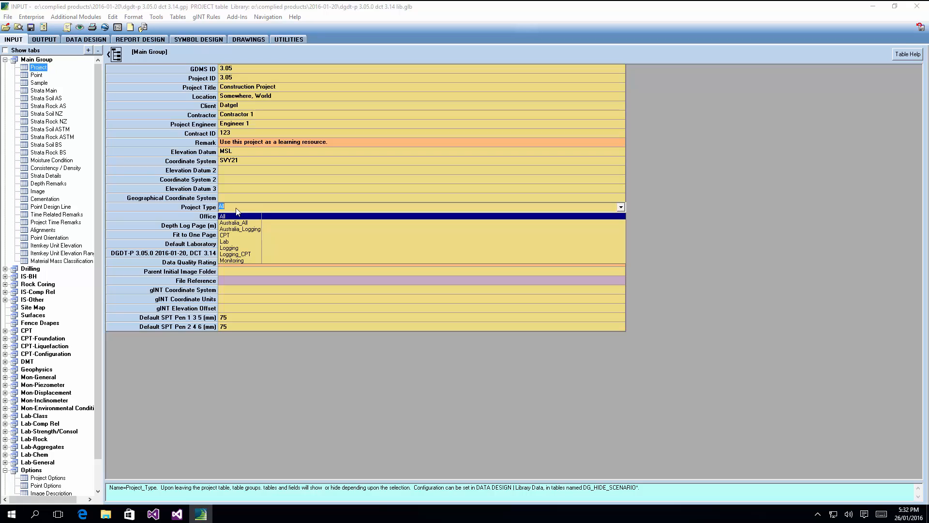
pyautogui.click(238, 248)
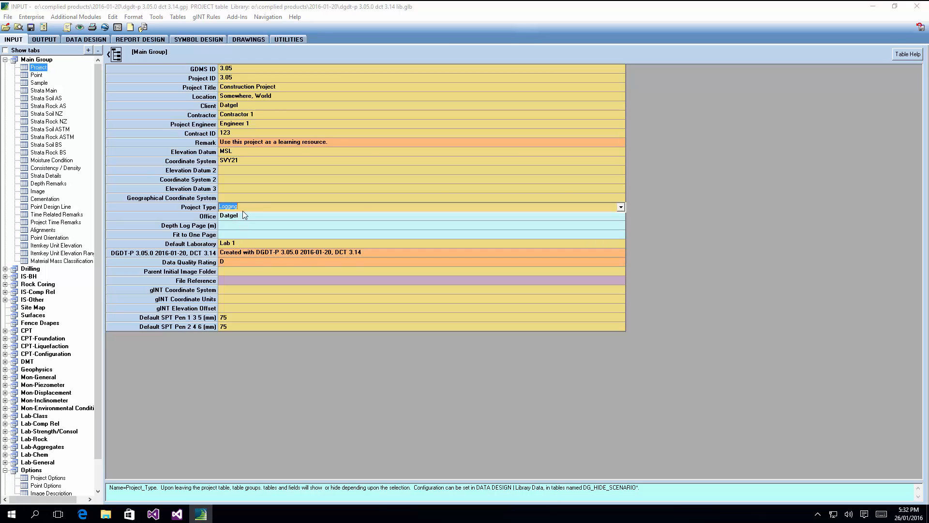
pyautogui.click(622, 207)
pyautogui.click(252, 253)
pyautogui.click(274, 180)
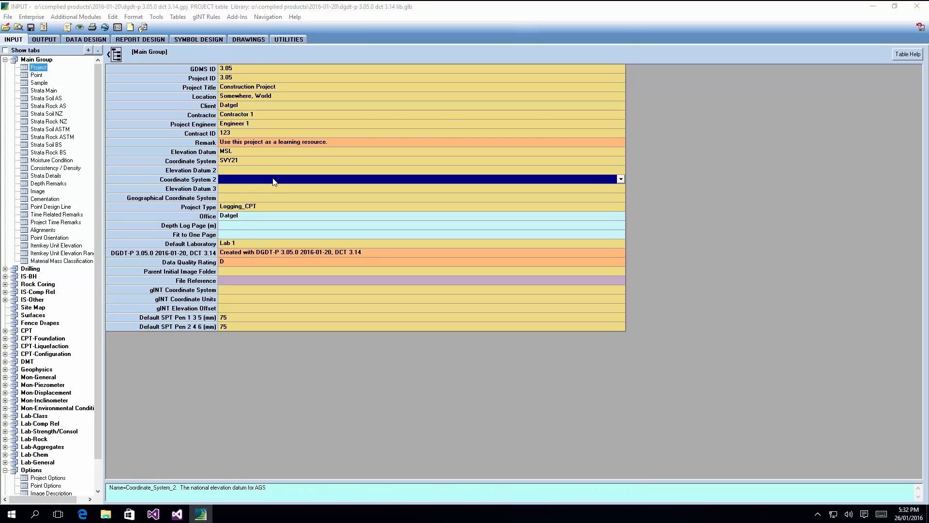
# Step: Open the Point table in the Main Group to apply the project type's table filtering
pyautogui.click(38, 76)
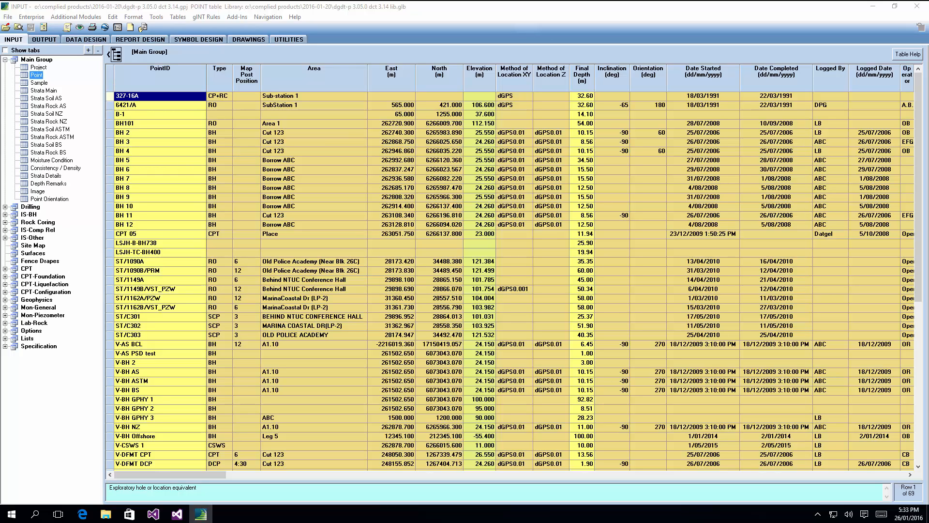
pyautogui.click(4, 307)
pyautogui.click(5, 308)
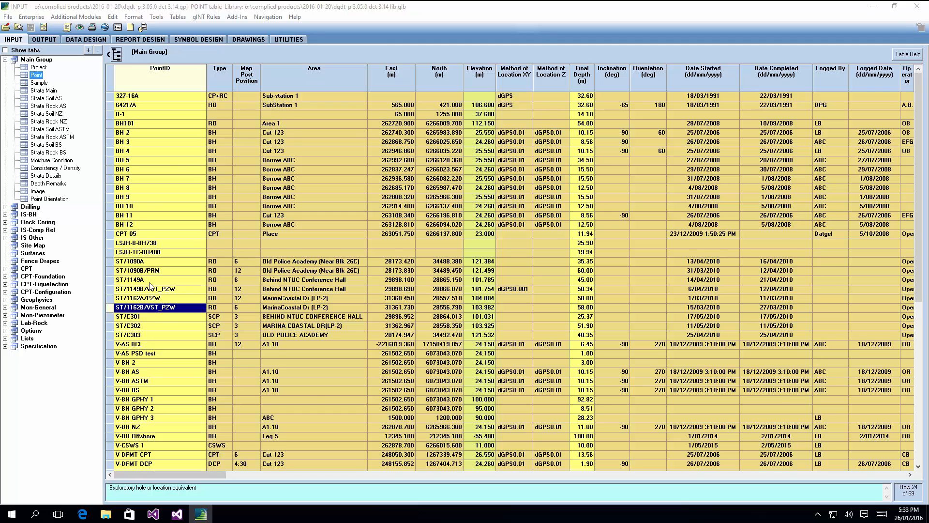
# Step: Review the V-BH Offshore record in the Point table, checking its Type choices, coordinates, Elevation and Final Depth
pyautogui.scroll(-3, 130, 308)
pyautogui.click(137, 372)
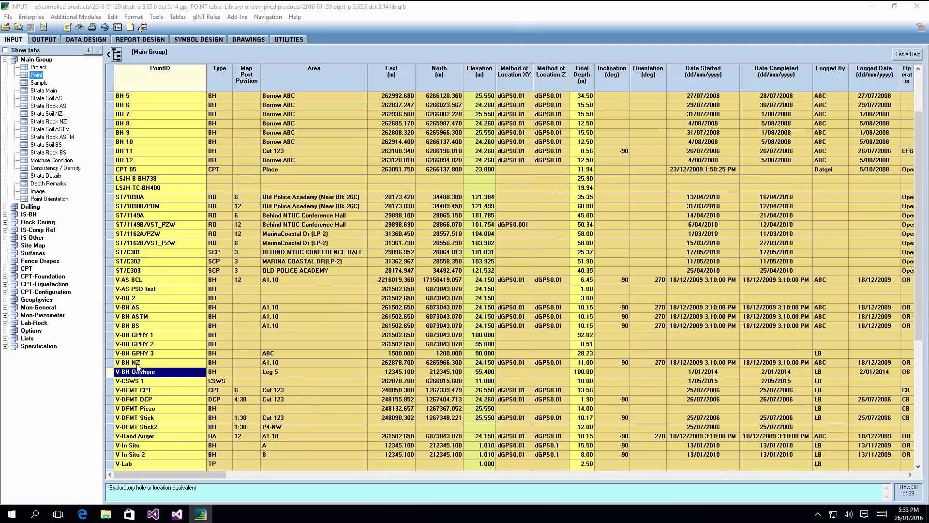
pyautogui.click(110, 372)
pyautogui.click(170, 376)
pyautogui.click(223, 373)
pyautogui.click(229, 373)
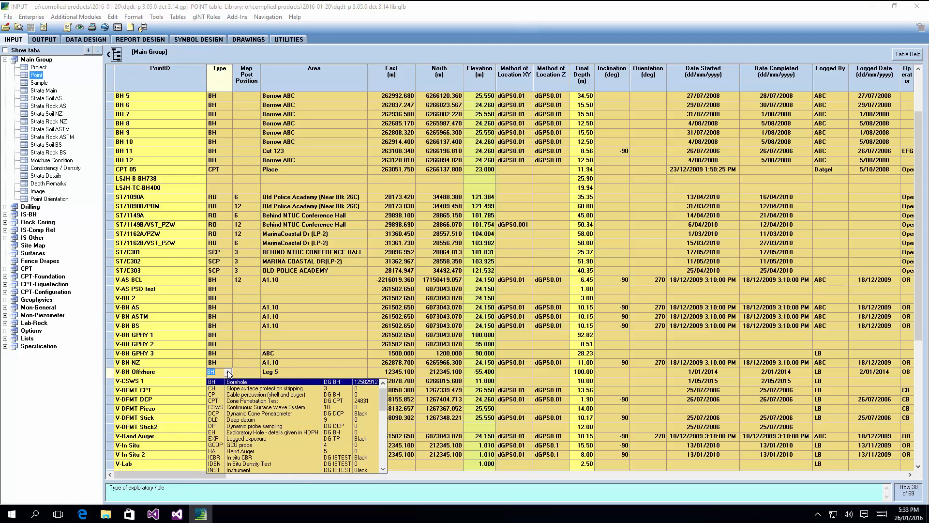
pyautogui.click(349, 375)
pyautogui.click(405, 375)
pyautogui.click(486, 372)
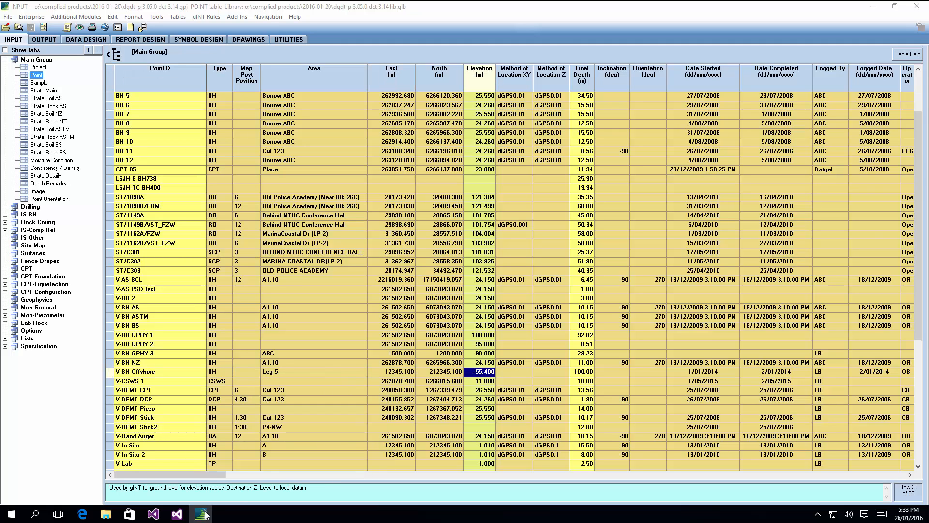
pyautogui.moveTo(210, 475); pyautogui.dragTo(255, 472)
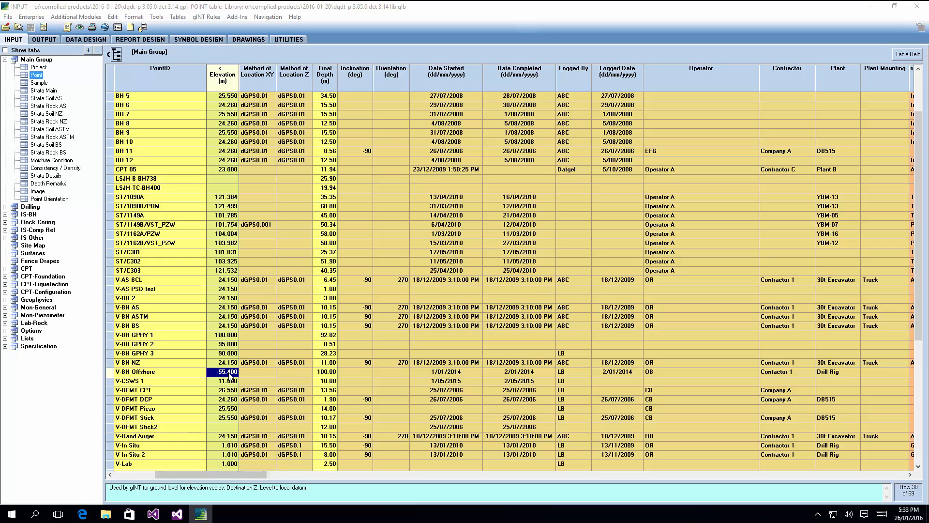
pyautogui.click(329, 374)
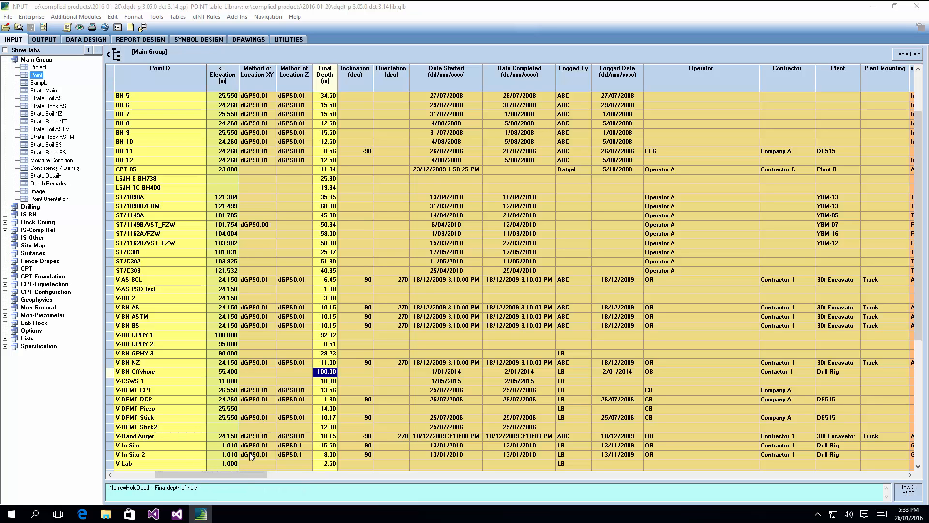
# Step: Examine the Depth Log Page, Depth Borehole / Corehole Break and remaining Point table fields up to Point Sort Order
pyautogui.moveTo(242, 473); pyautogui.dragTo(620, 460)
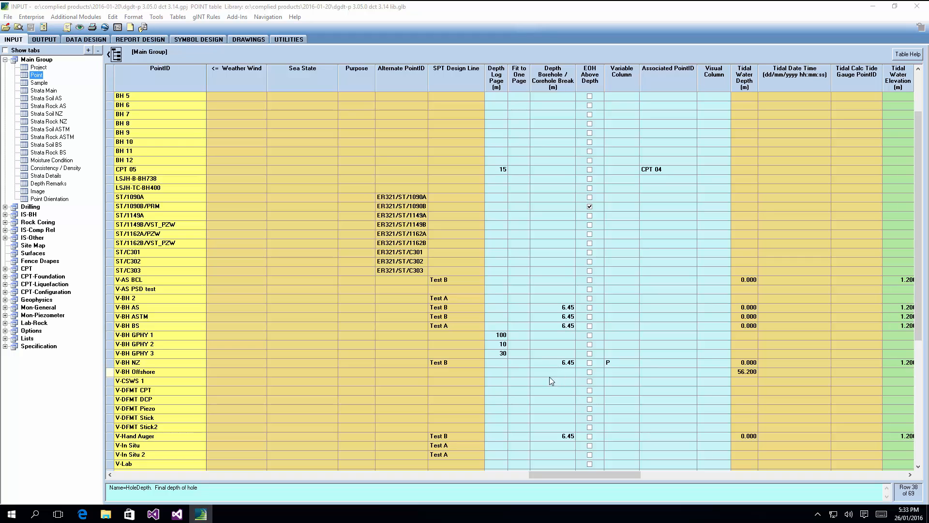
pyautogui.click(503, 373)
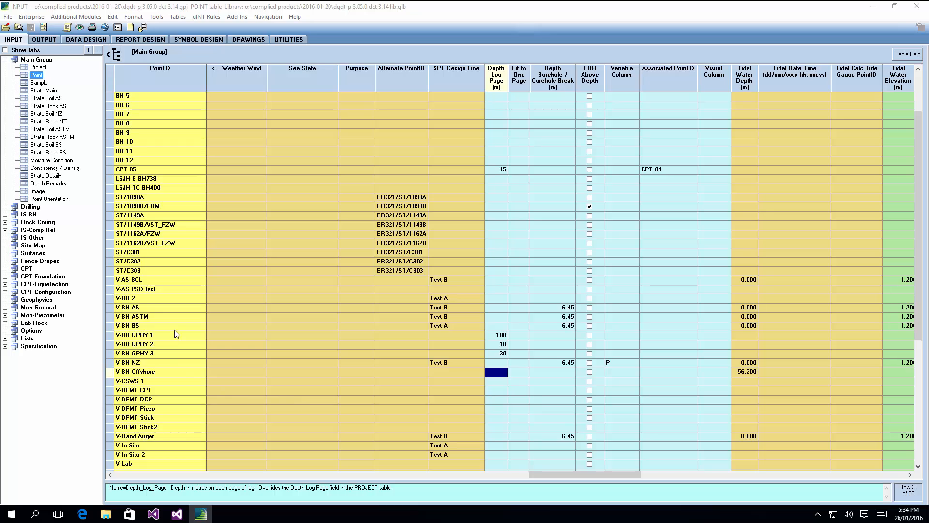
pyautogui.click(571, 318)
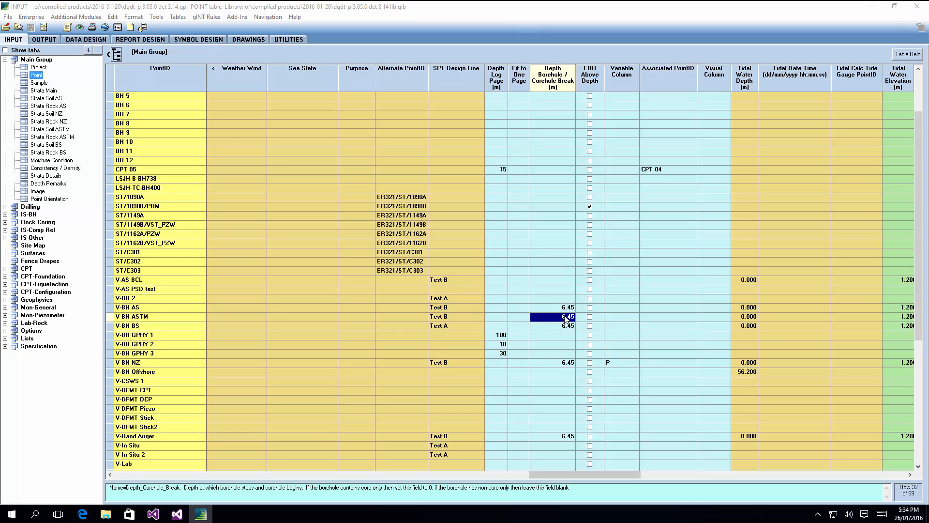
pyautogui.moveTo(560, 474); pyautogui.dragTo(848, 471)
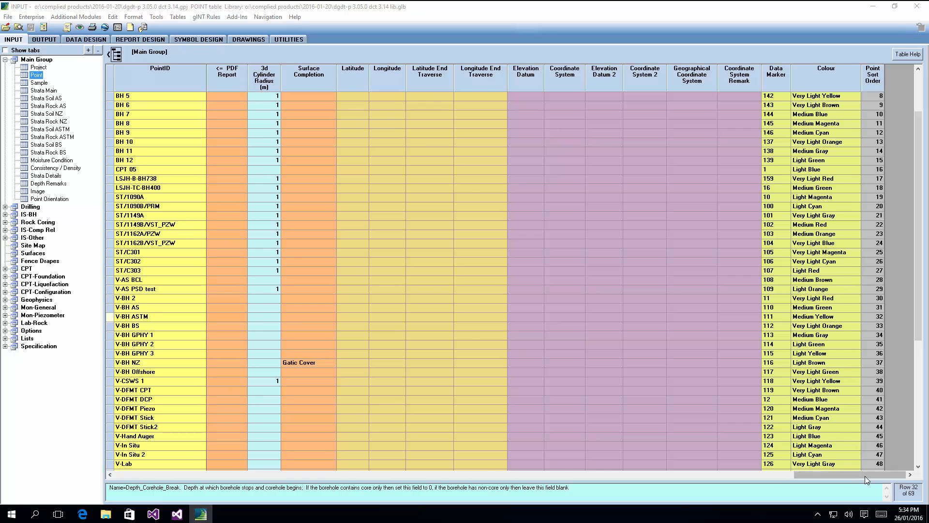
pyautogui.moveTo(864, 476); pyautogui.dragTo(184, 476)
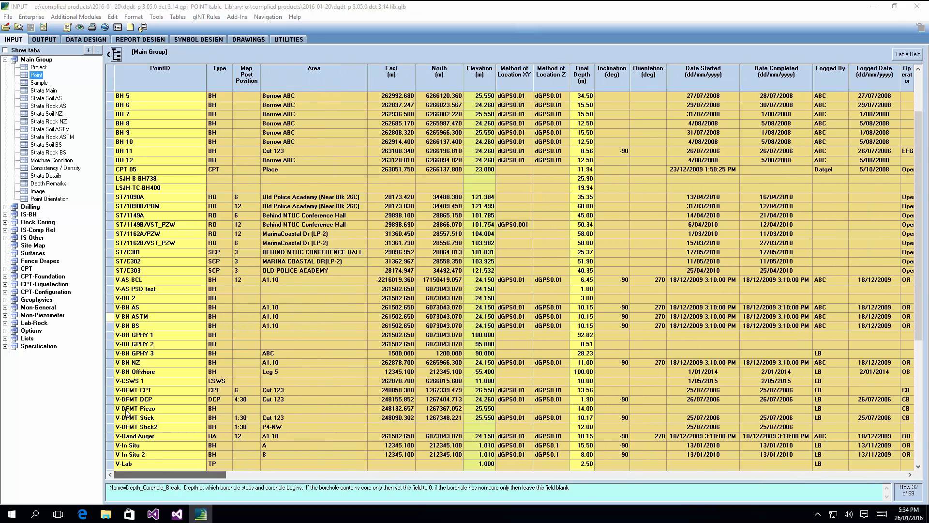
# Step: Open the Sample table for V-BH Offshore and check the Sample Type of its shallow samples, ending on the 0.20 m sample
pyautogui.click(147, 373)
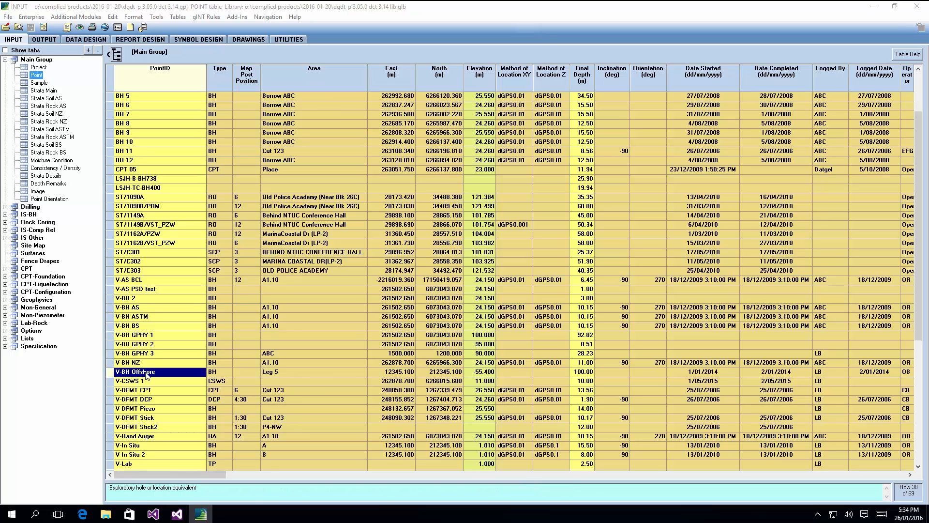
pyautogui.click(39, 83)
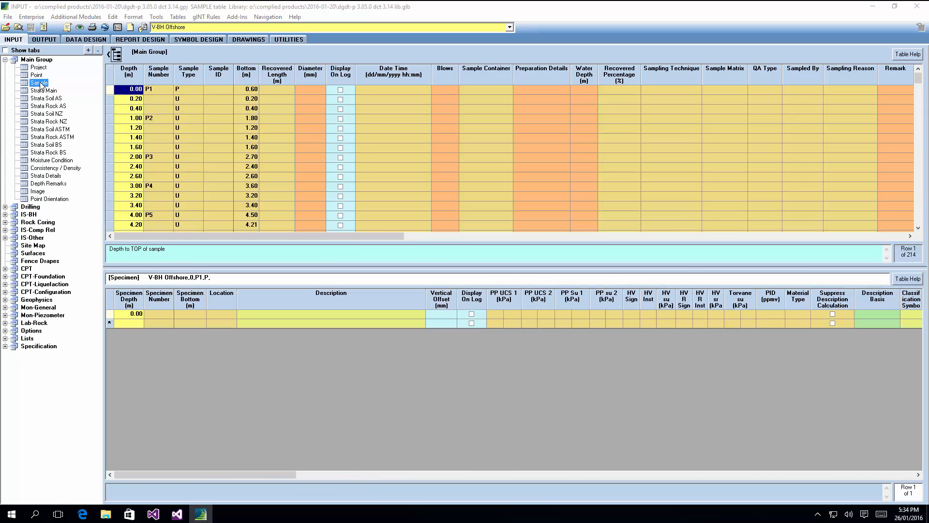
pyautogui.click(182, 89)
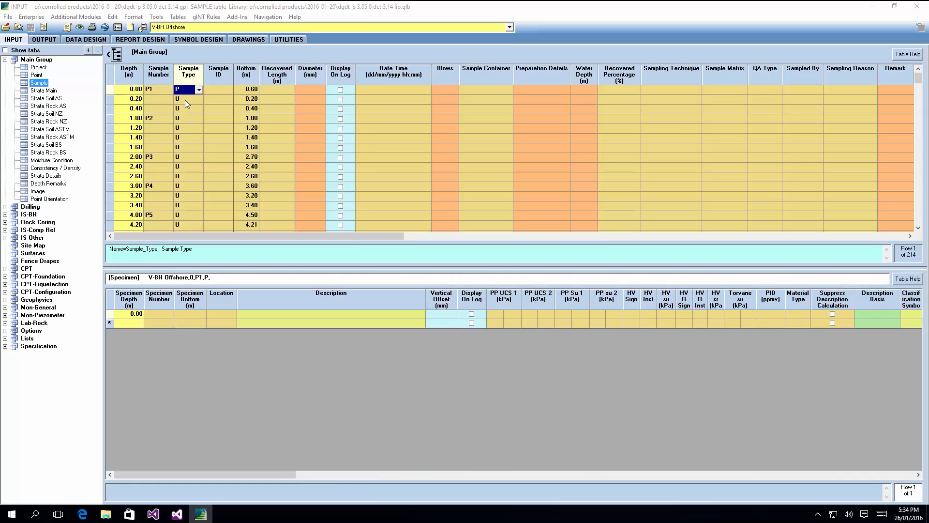
pyautogui.click(185, 100)
pyautogui.click(188, 116)
pyautogui.click(186, 147)
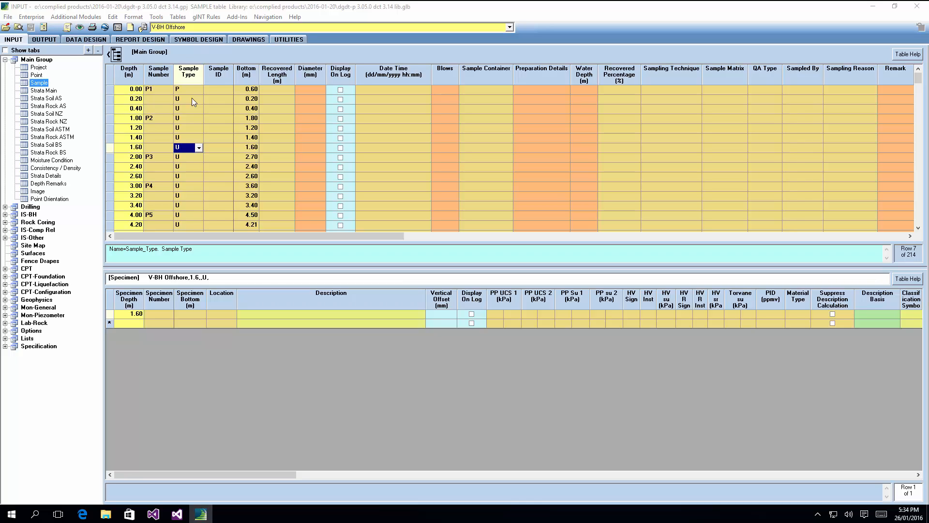
pyautogui.click(192, 98)
pyautogui.click(195, 120)
pyautogui.click(192, 138)
pyautogui.click(190, 100)
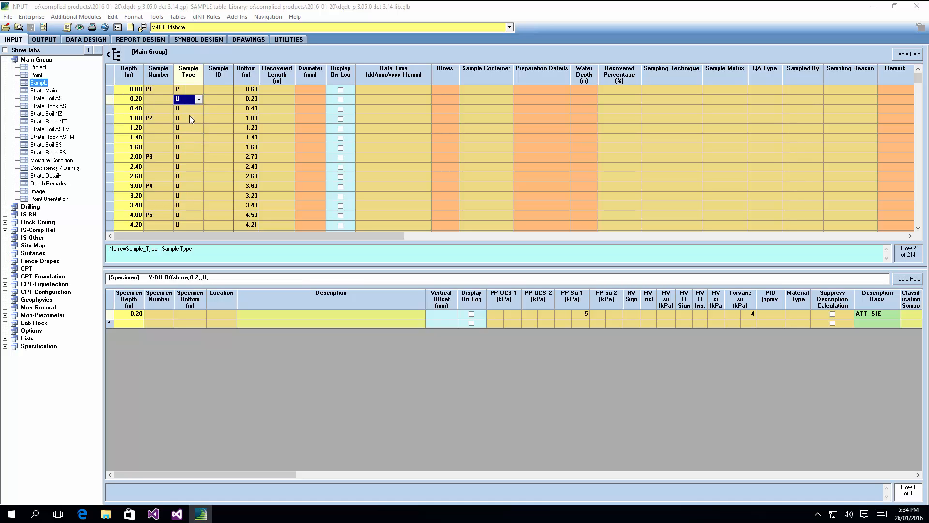
# Step: Inspect the 0.20 m sample's Specimen record, covering PP Su 1, Torvane su, grading and calculated stress fields
pyautogui.click(584, 315)
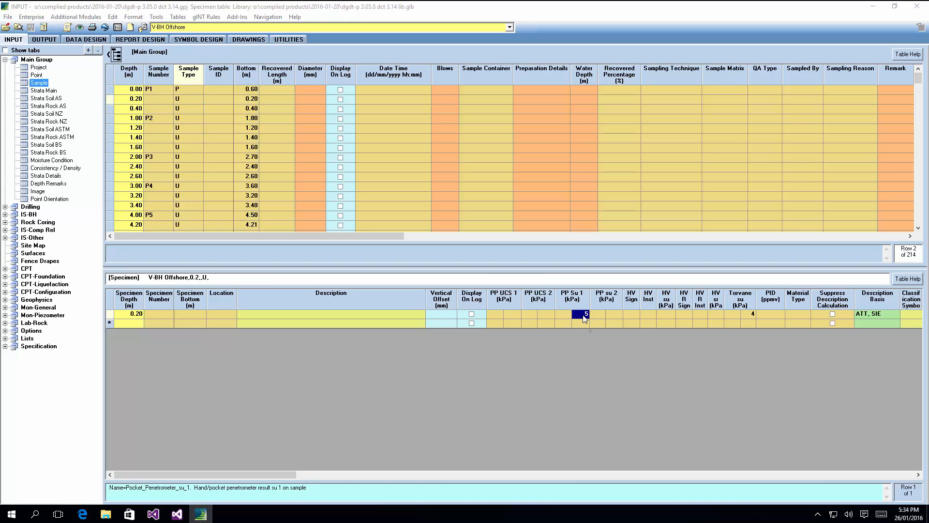
pyautogui.click(753, 315)
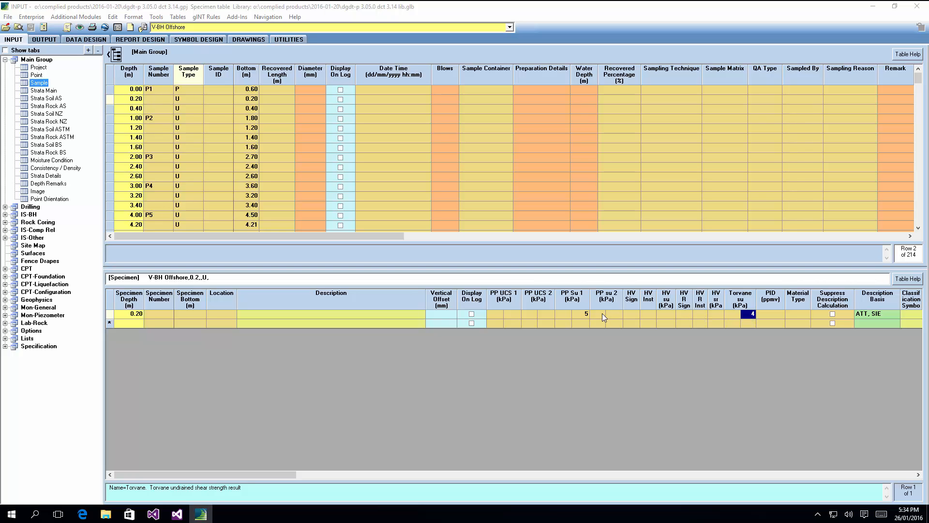
pyautogui.moveTo(284, 474); pyautogui.dragTo(443, 471)
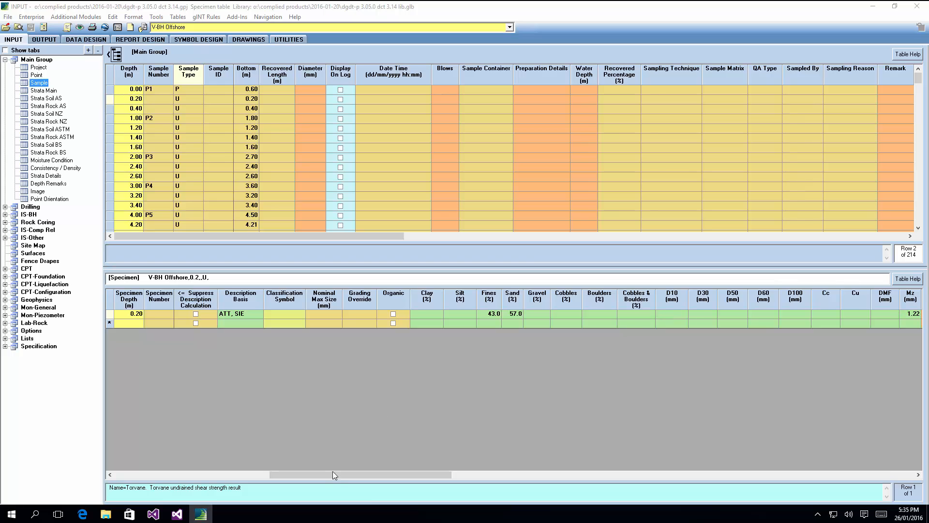
pyautogui.moveTo(333, 472); pyautogui.dragTo(792, 451)
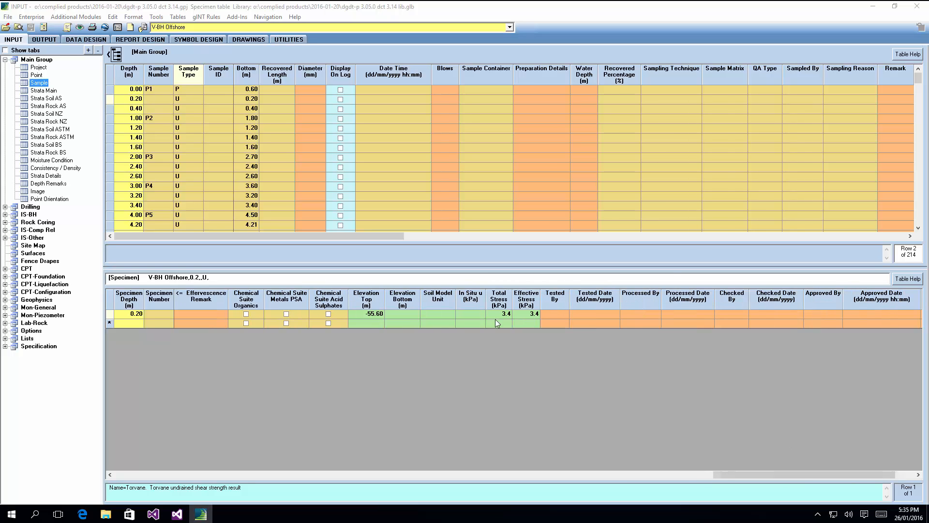
pyautogui.moveTo(752, 473); pyautogui.dragTo(167, 473)
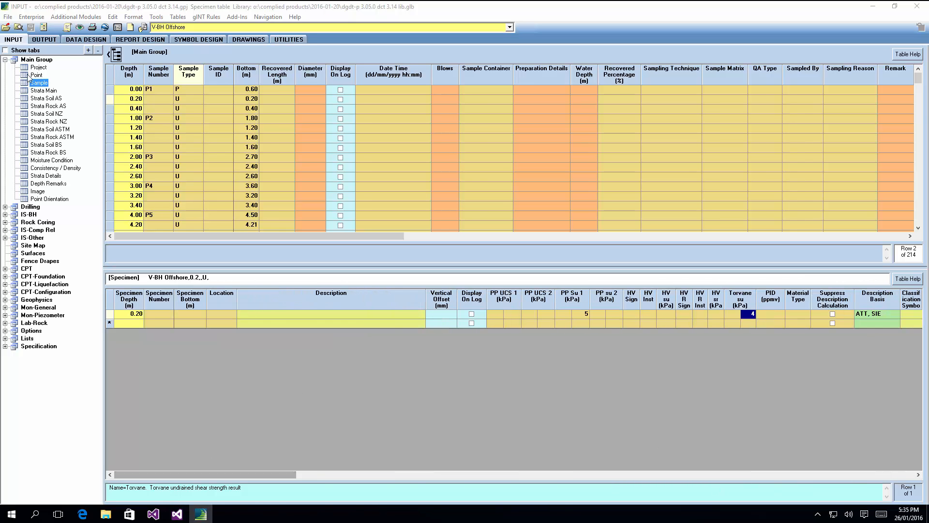
# Step: Open the Strata Main table for V-BH Offshore and view the Graphic legend codes available for its first stratum
pyautogui.click(43, 91)
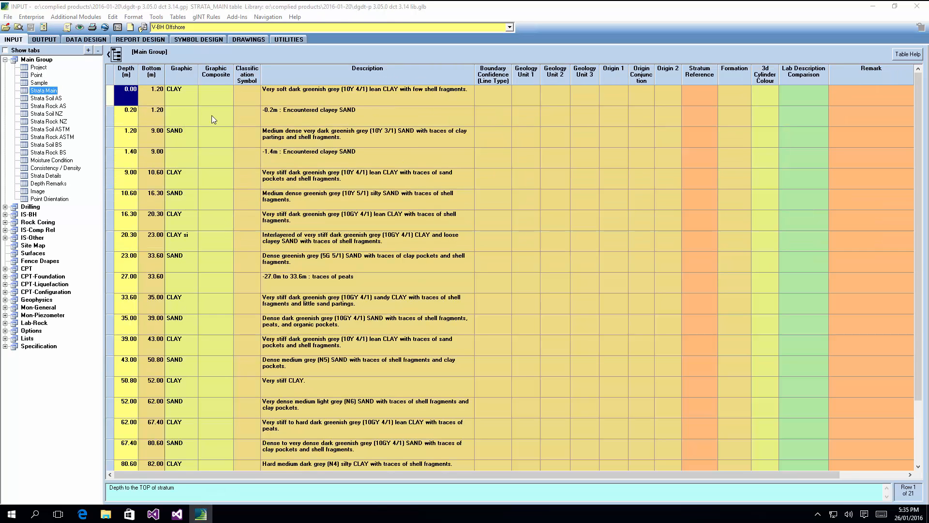
pyautogui.click(187, 95)
pyautogui.click(193, 95)
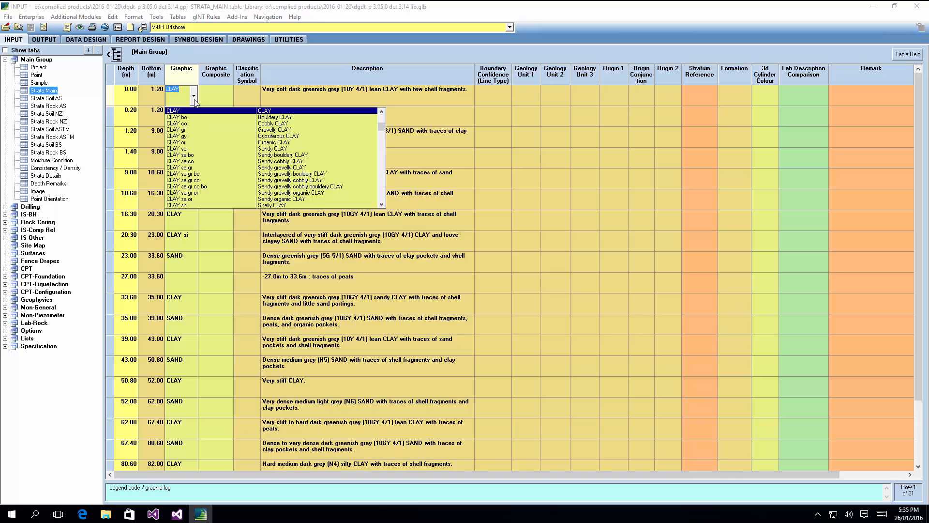
pyautogui.click(194, 99)
pyautogui.click(191, 139)
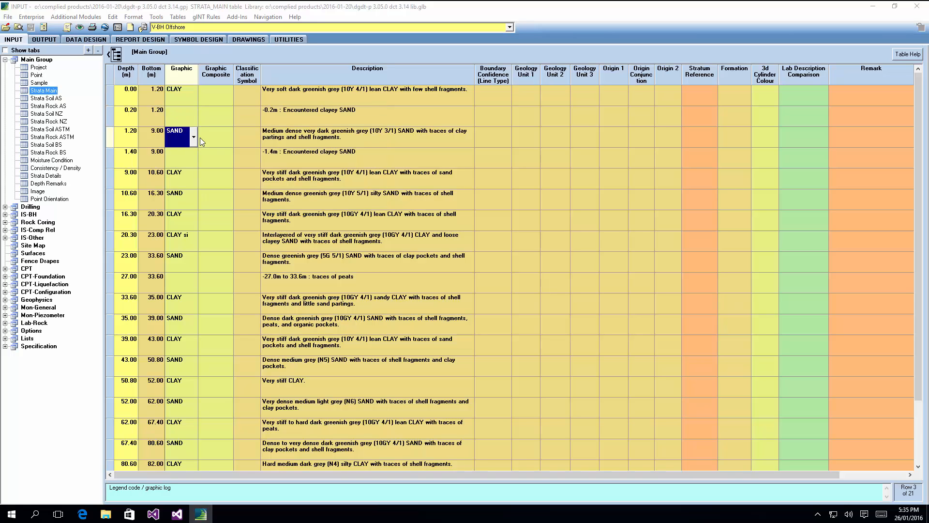
# Step: View the Geology Unit 1 choices for the 0.20 m stratum and go to its Geology Unit 2 field
pyautogui.click(526, 120)
pyautogui.click(536, 119)
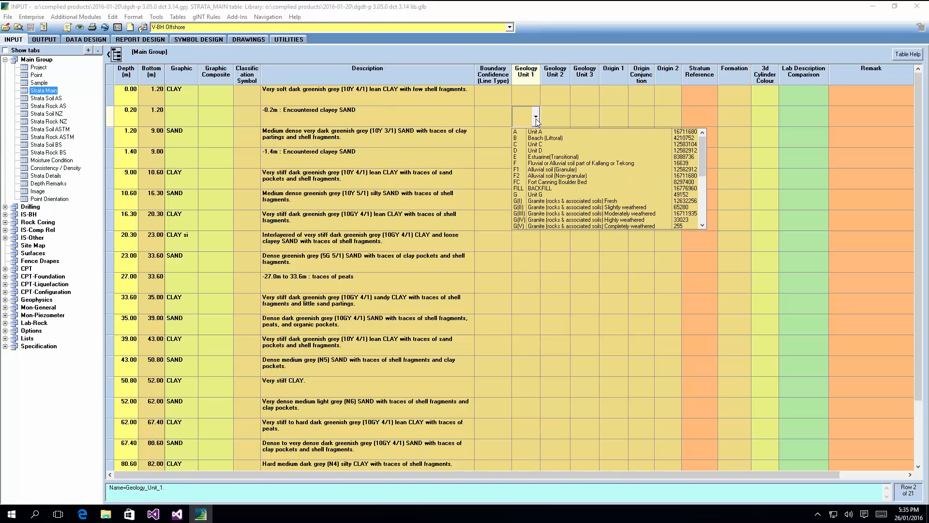
pyautogui.click(551, 118)
pyautogui.click(553, 119)
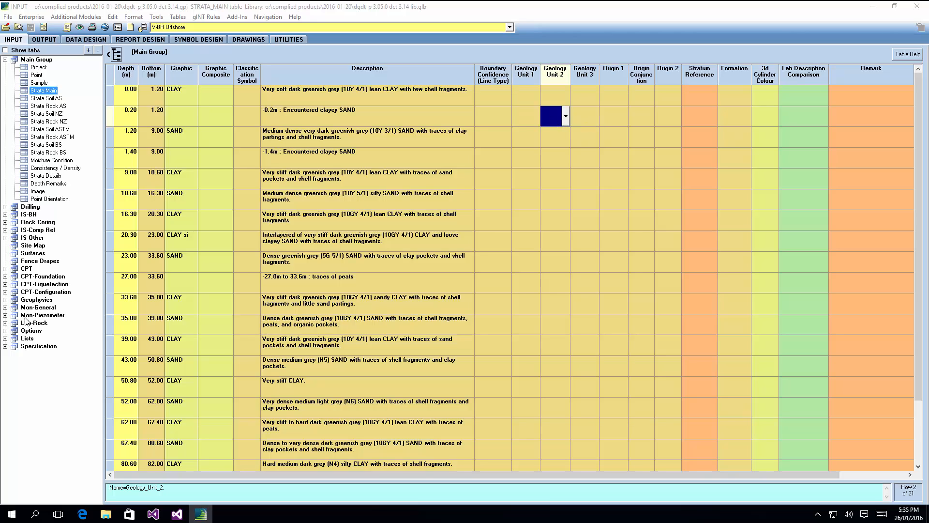
# Step: Expand the Lists group and look through its Geology Unit, Area, Plant List and Processed By tables
pyautogui.click(6, 339)
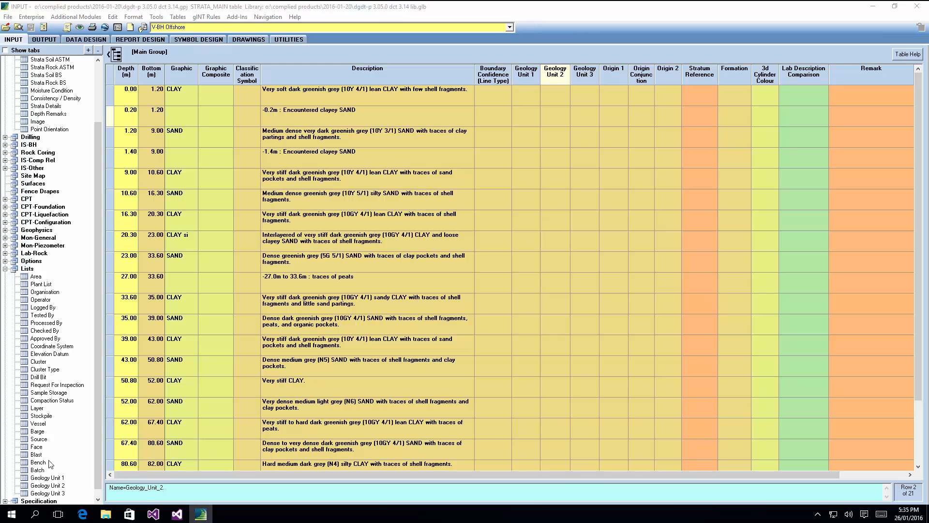
pyautogui.click(49, 479)
pyautogui.click(51, 486)
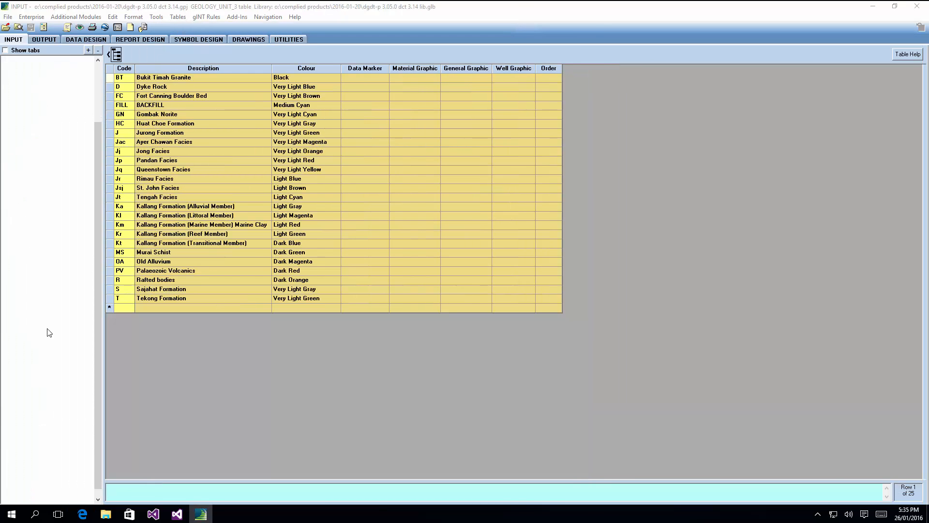
pyautogui.click(35, 277)
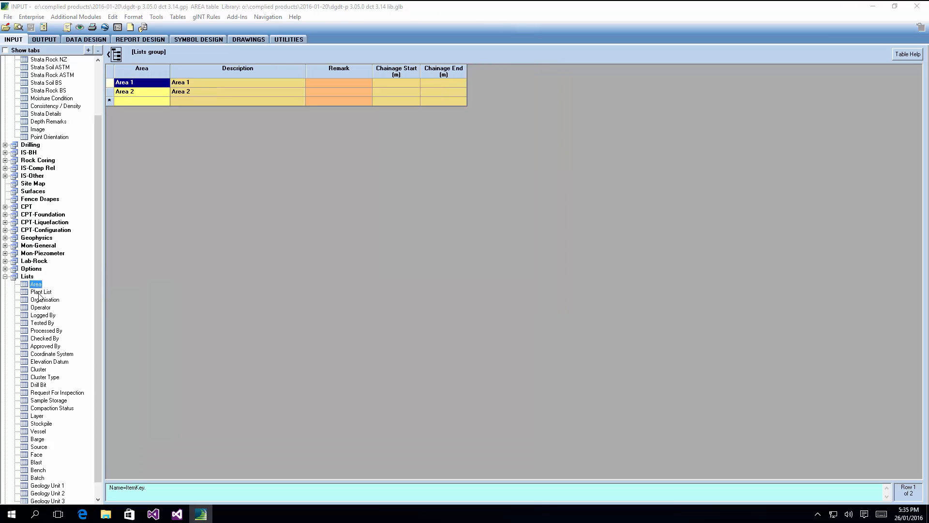
pyautogui.click(39, 292)
pyautogui.click(46, 331)
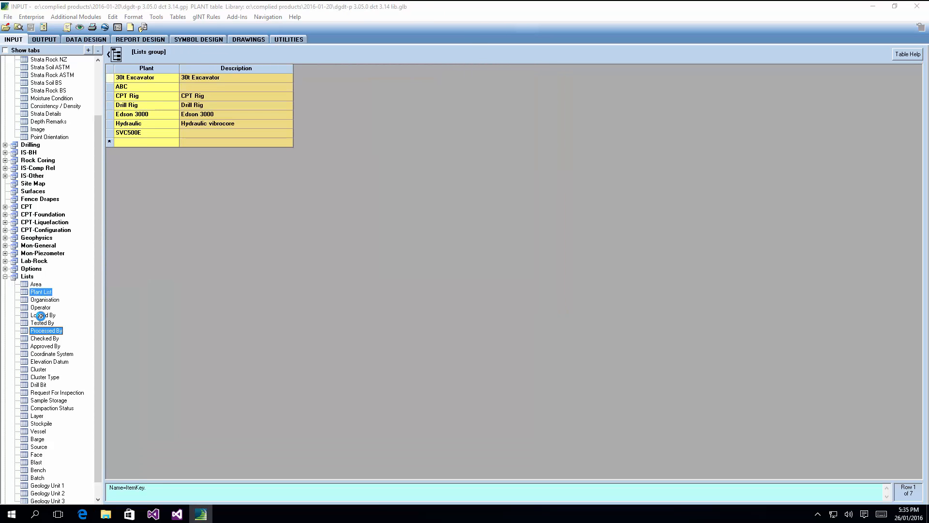
# Step: Open the Strata Soil ASTM table in the Main Group and switch the current PointID to V-BH ASTM
pyautogui.scroll(2, 24, 354)
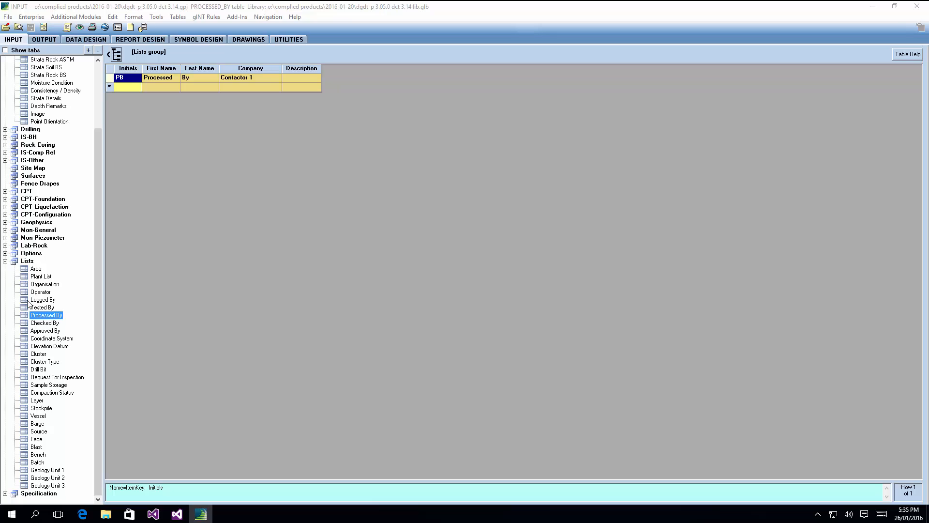
pyautogui.scroll(2, 28, 303)
pyautogui.scroll(-5, 28, 304)
pyautogui.scroll(5, 27, 303)
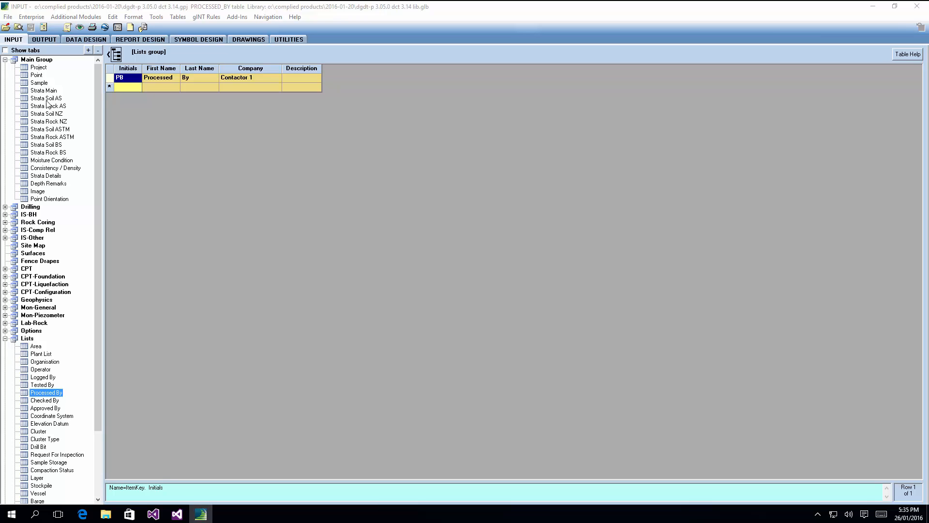
pyautogui.click(48, 131)
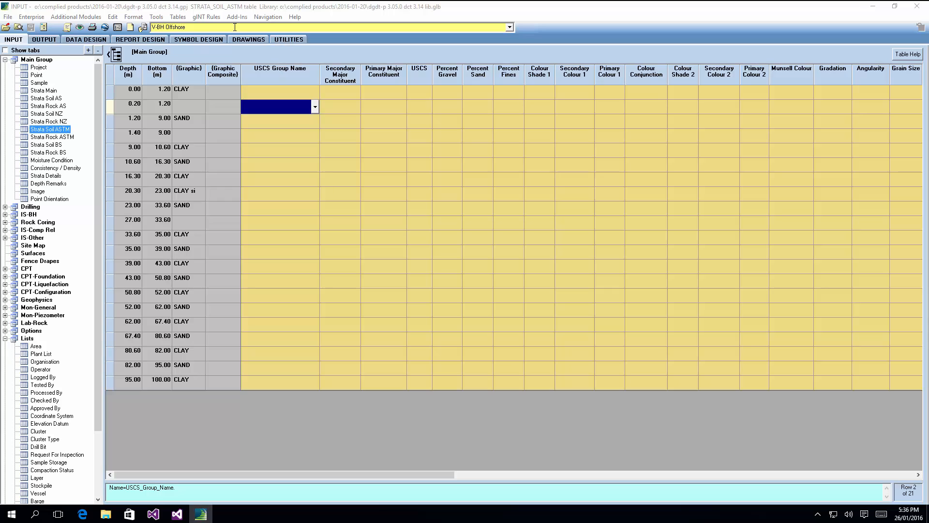
pyautogui.click(286, 27)
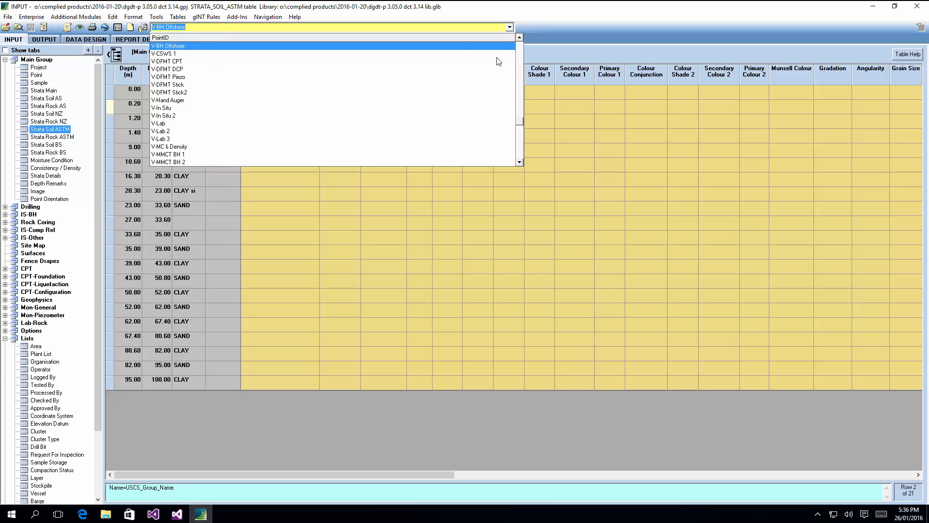
pyautogui.scroll(3, 521, 45)
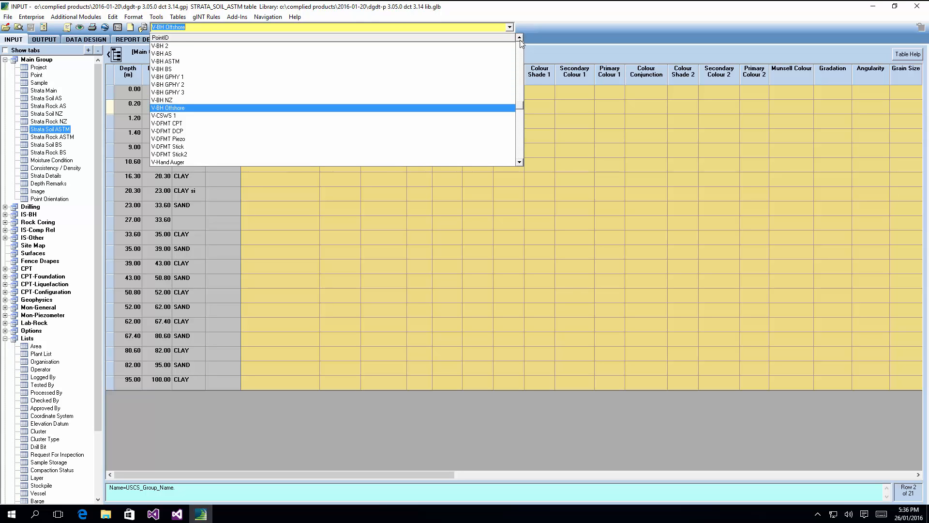
pyautogui.click(184, 71)
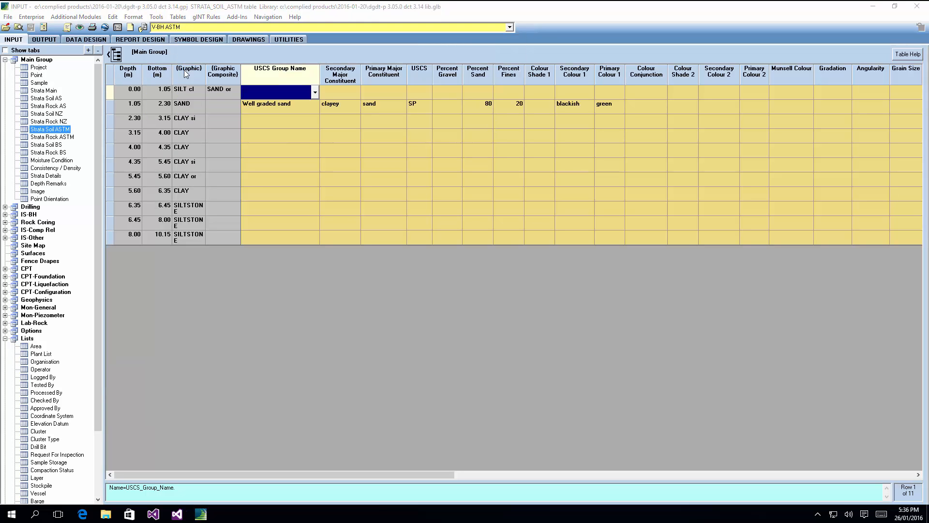
# Step: Open the Strata Soil BS table, switch the current PointID to V-BH BS and look across its columns
pyautogui.click(287, 106)
pyautogui.click(54, 145)
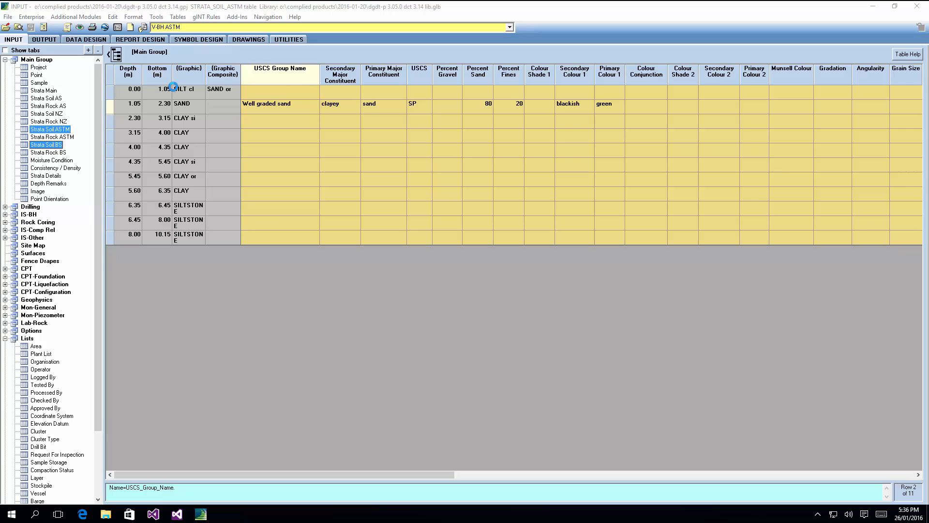
pyautogui.click(195, 28)
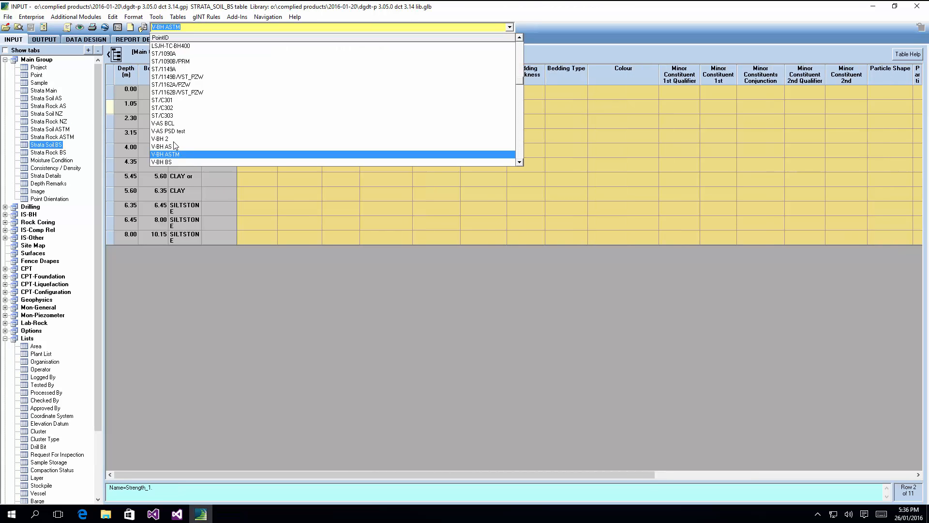
pyautogui.click(180, 162)
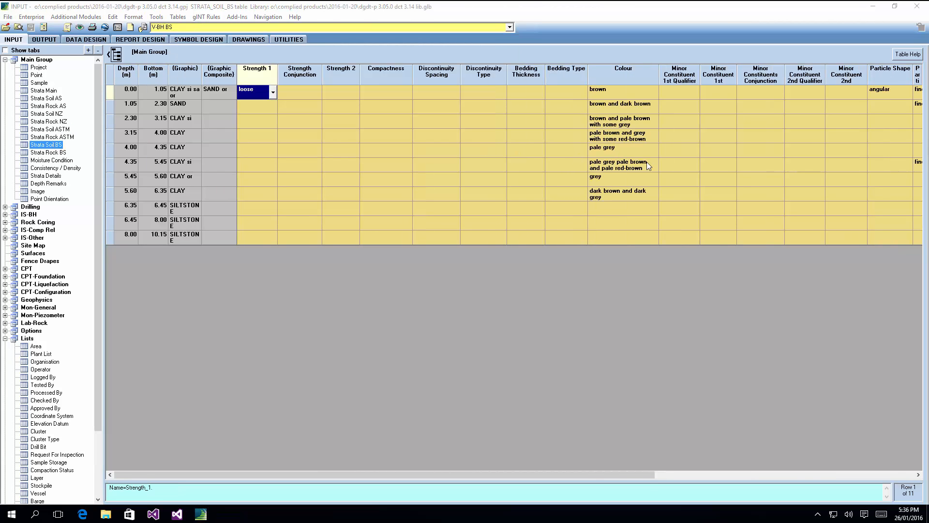
pyautogui.click(760, 473)
pyautogui.moveTo(760, 474); pyautogui.dragTo(537, 473)
# Step: Look through Strata Main, the Drilling group's hole information and Casing Diameter tables, and the IS-BH group's SPT and Vane PP TV tables
pyautogui.click(44, 91)
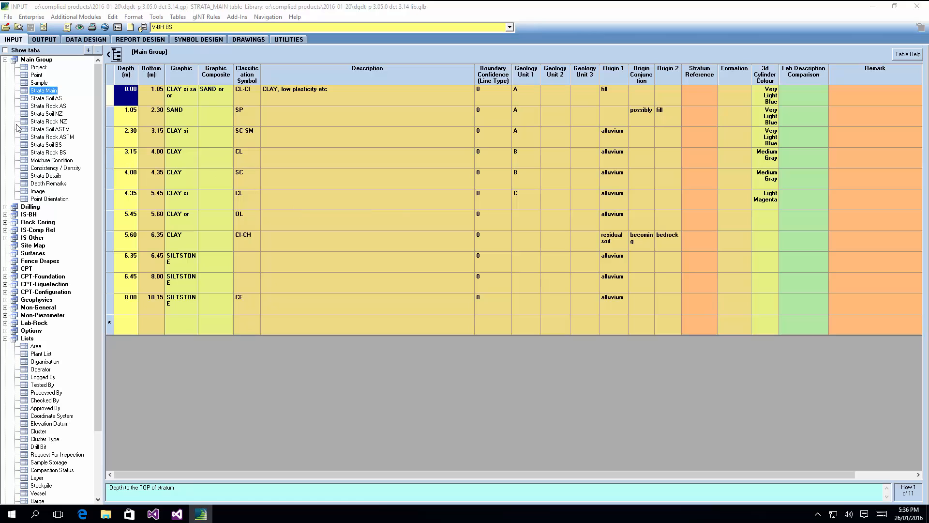
pyautogui.click(5, 207)
pyautogui.click(43, 216)
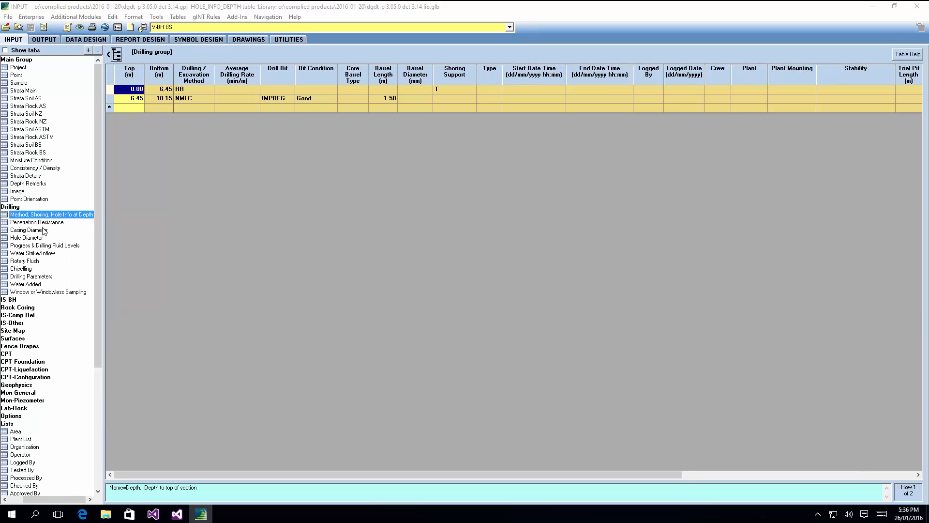
pyautogui.click(22, 231)
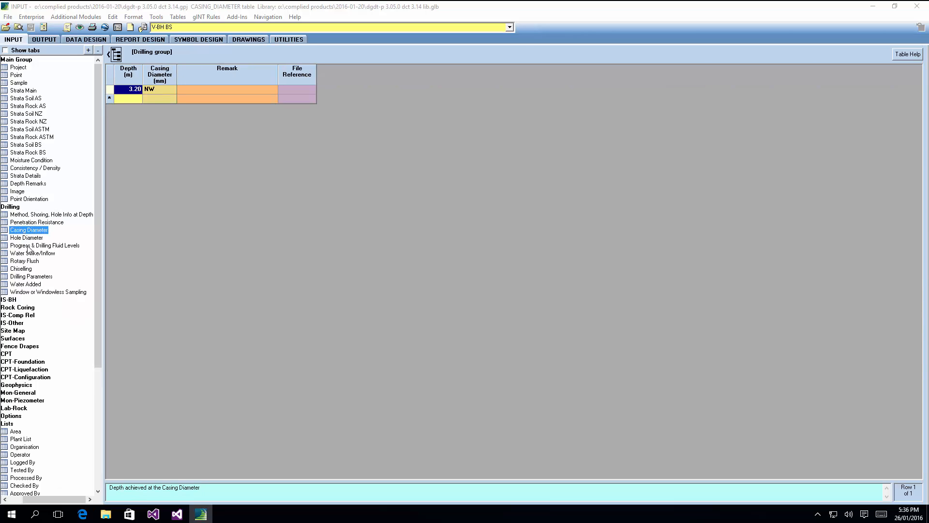
pyautogui.click(9, 300)
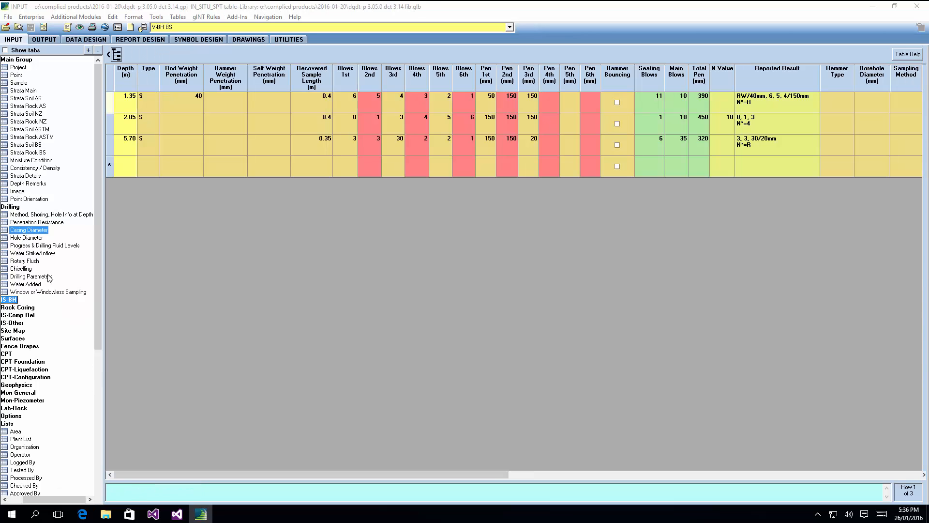
pyautogui.click(26, 317)
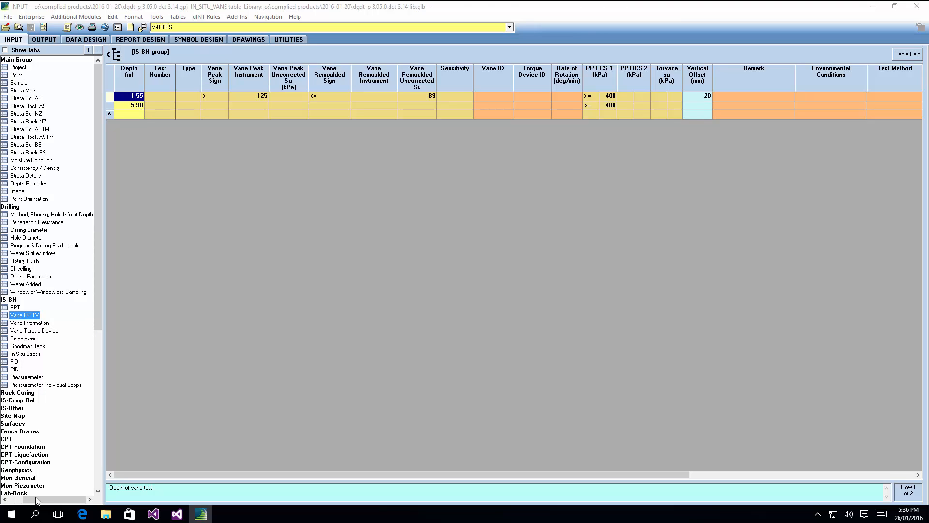
# Step: Open the Core table in the Rock Coring group and switch the current PointID to V-BH Offshore
pyautogui.moveTo(37, 500); pyautogui.dragTo(24, 501)
pyautogui.click(40, 394)
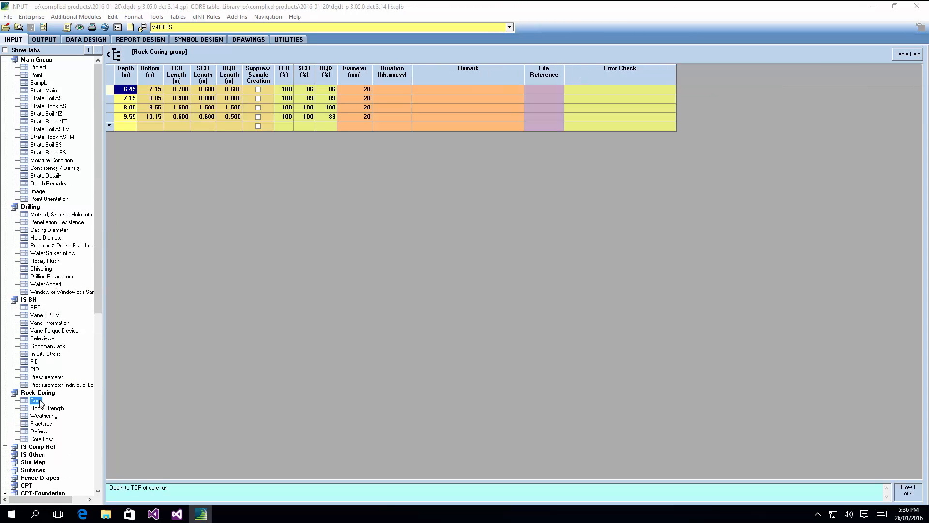
pyautogui.click(177, 27)
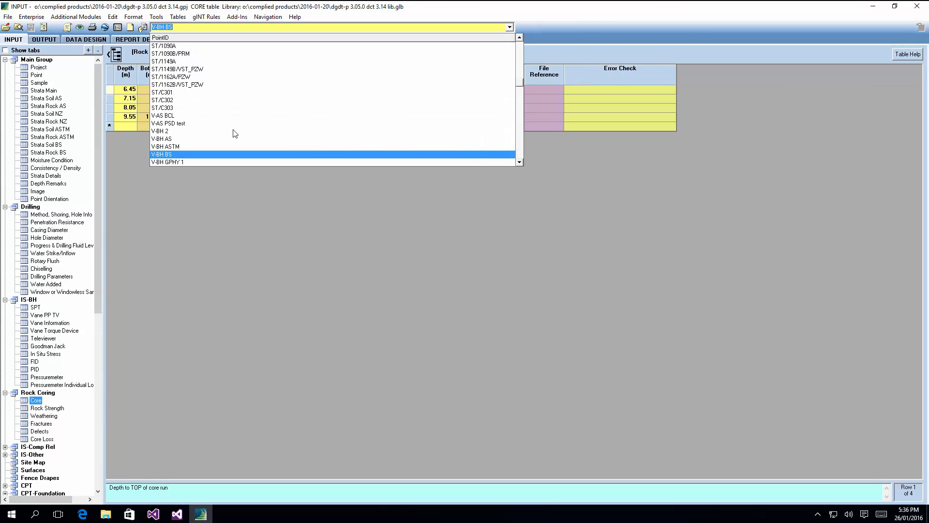
pyautogui.click(520, 148)
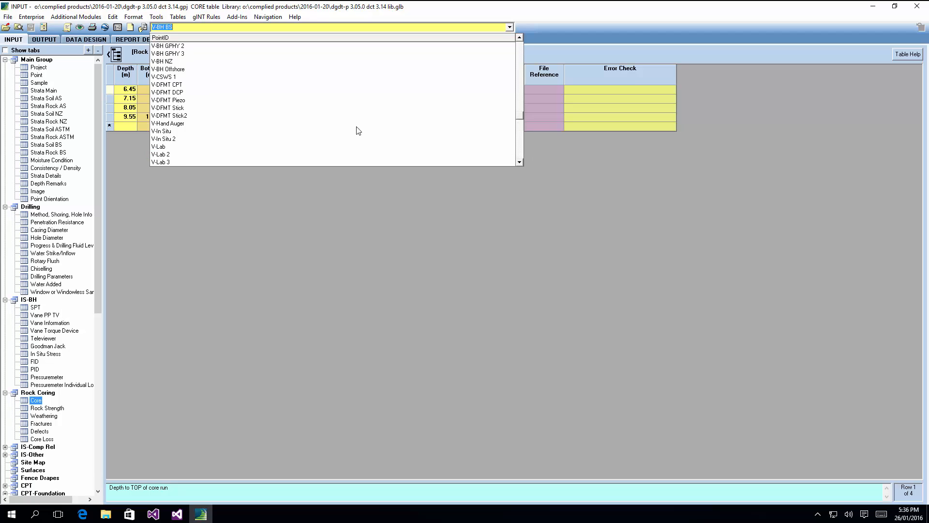
pyautogui.click(192, 68)
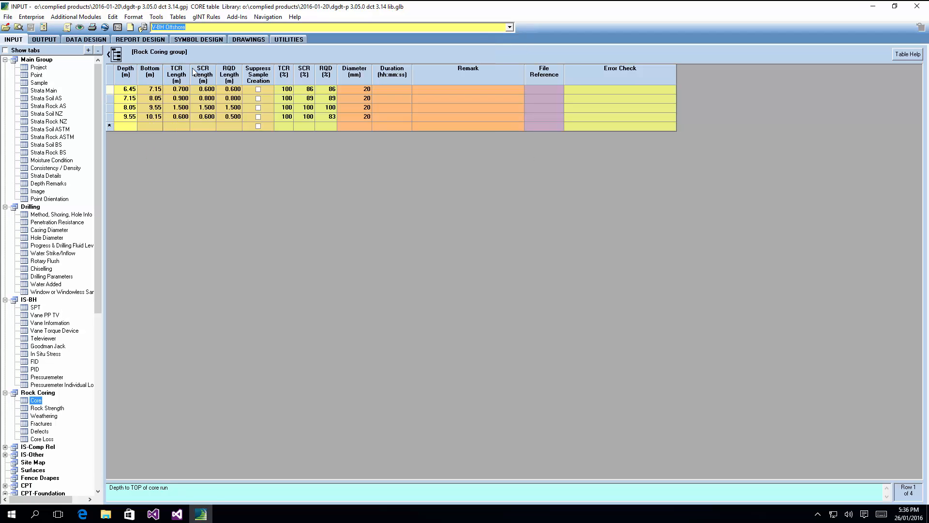
# Step: Look through the Rock Strength, Weathering and Fractures tables in the Rock Coring group
pyautogui.click(34, 409)
pyautogui.click(36, 415)
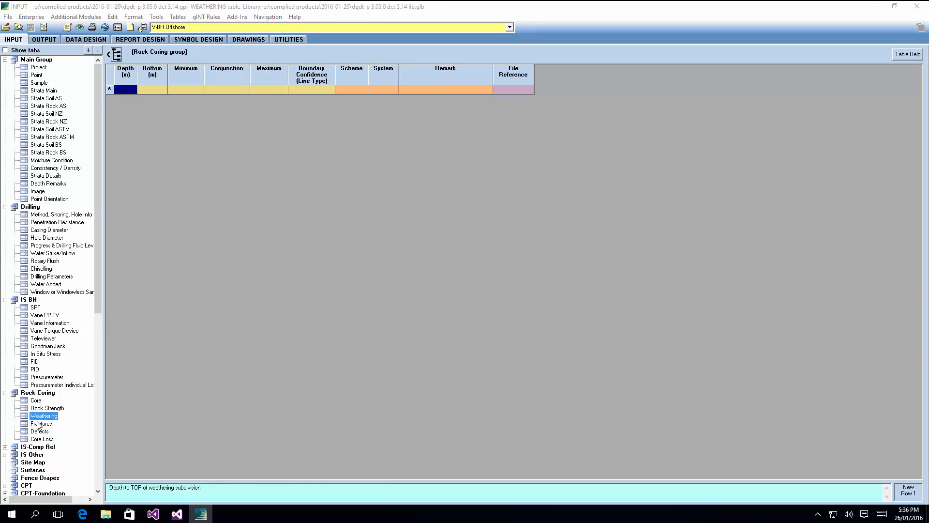
pyautogui.click(41, 423)
# Step: Expand the IS-Comp Rel and IS-Other groups to examine the tables they contain
pyautogui.click(5, 447)
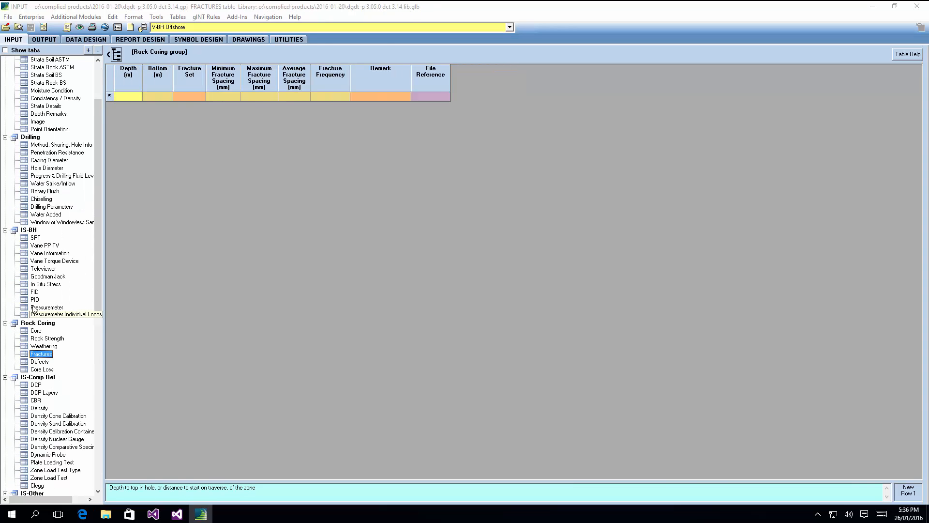
pyautogui.scroll(-2, 33, 306)
pyautogui.scroll(-5, 33, 308)
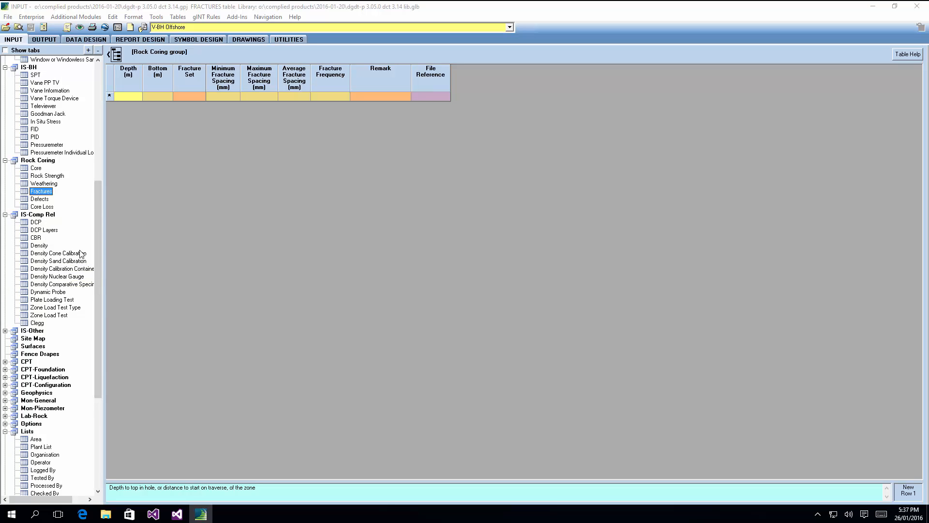
pyautogui.click(5, 330)
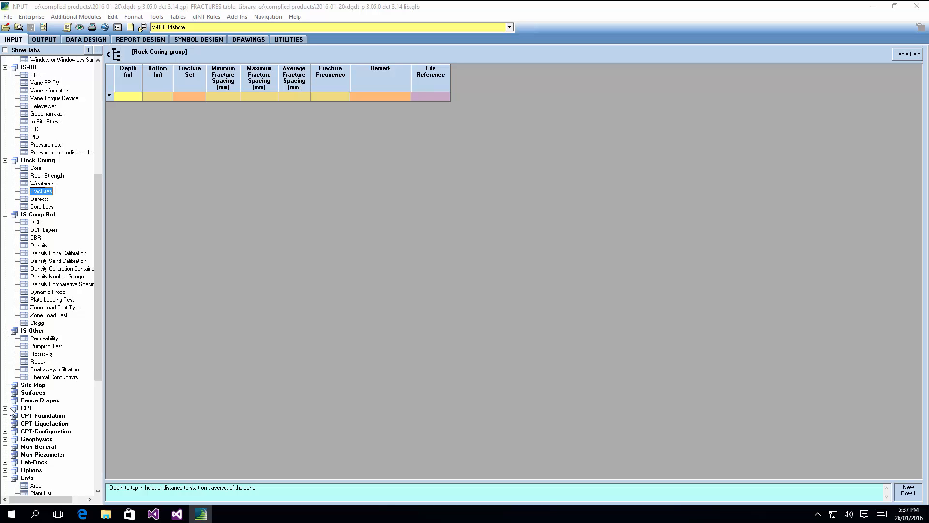
# Step: Open the Project table in the Main Group and set the Project Type to one that includes the laboratory table groups
pyautogui.click(100, 91)
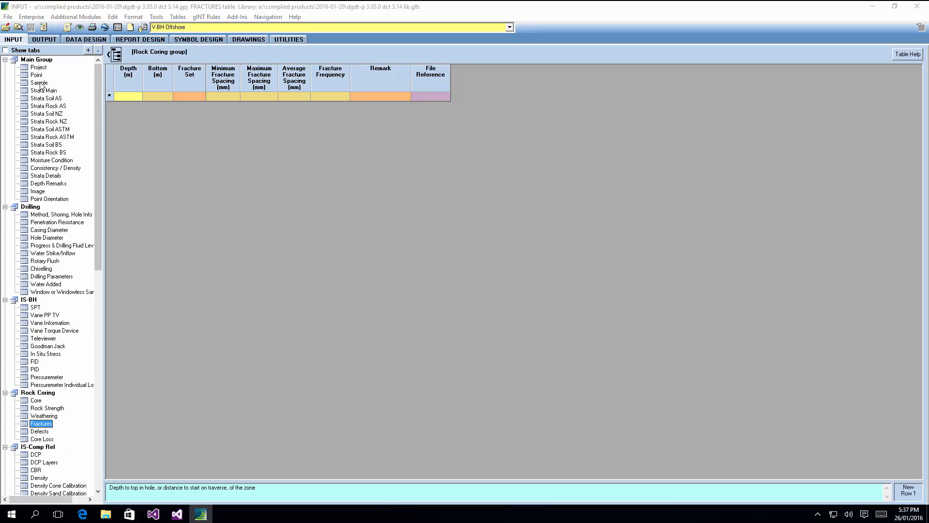
pyautogui.click(39, 68)
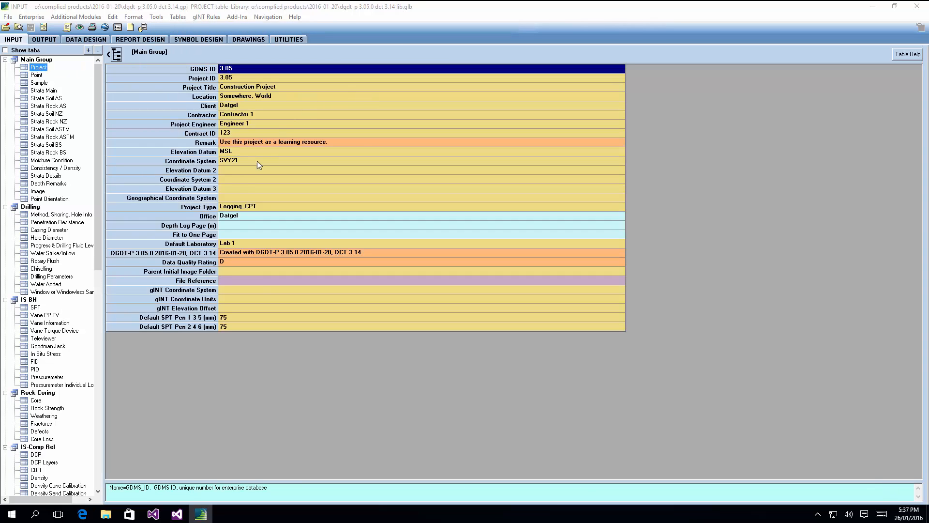
pyautogui.click(248, 209)
pyautogui.click(248, 213)
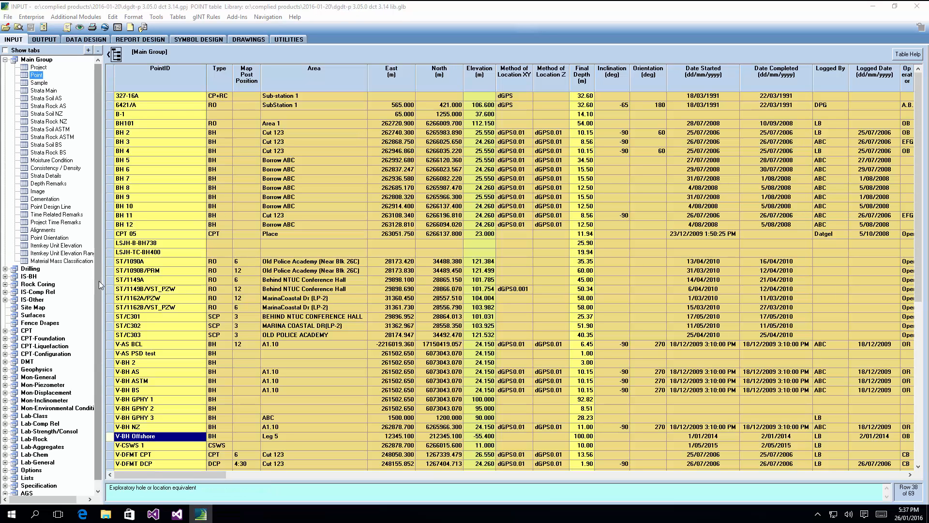
# Step: Expand the Lab-Class group and examine the Moisture Content and Density tables for V-BH Offshore
pyautogui.scroll(-1, 90, 344)
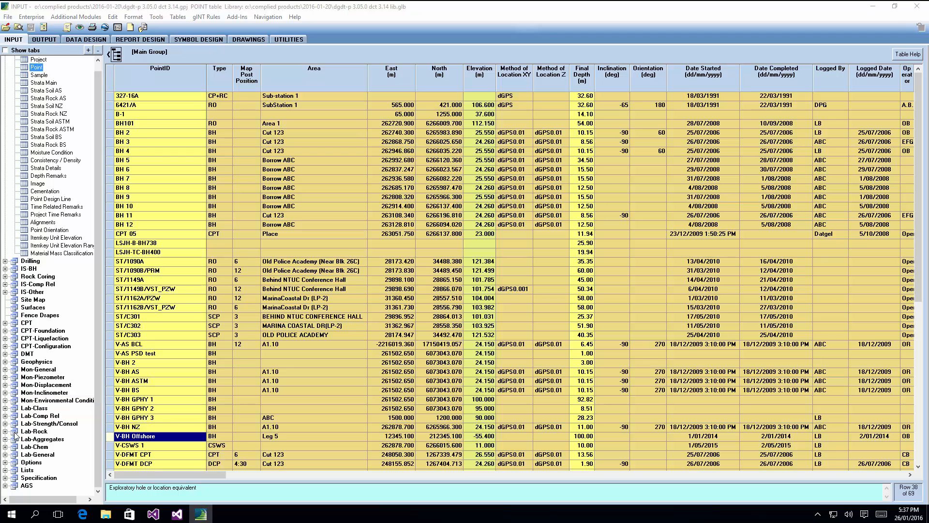
pyautogui.click(5, 408)
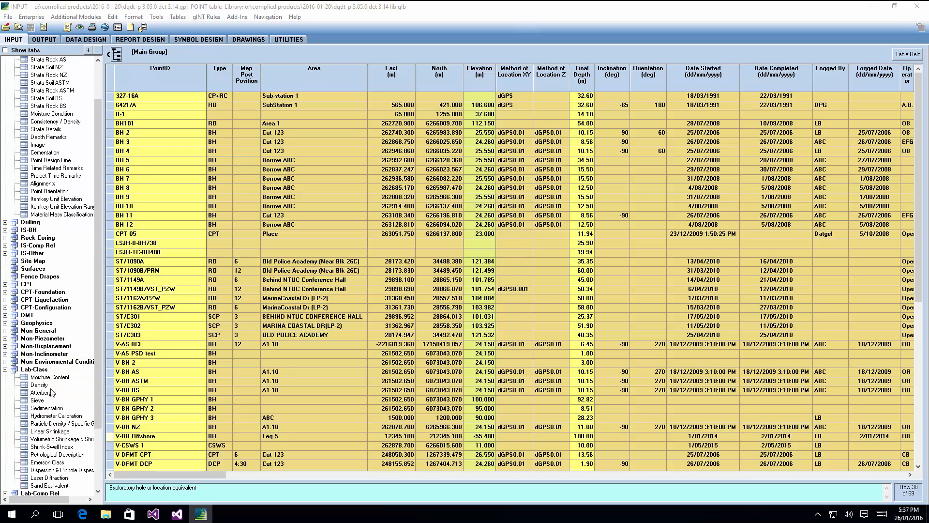
pyautogui.click(44, 378)
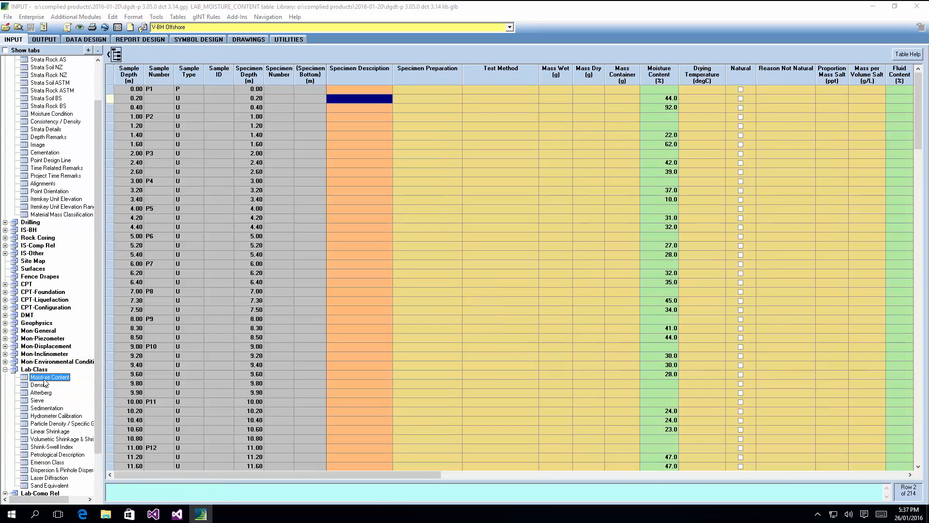
pyautogui.click(675, 172)
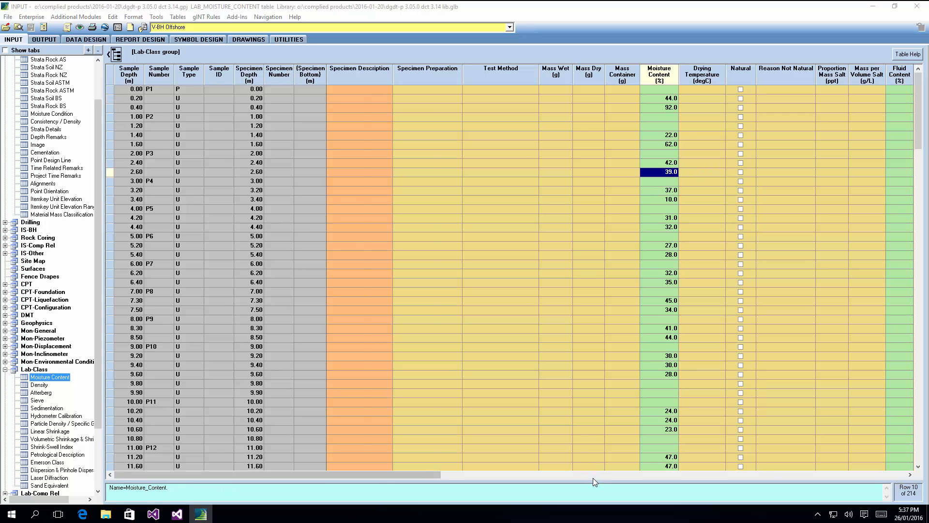
pyautogui.click(594, 478)
pyautogui.click(41, 385)
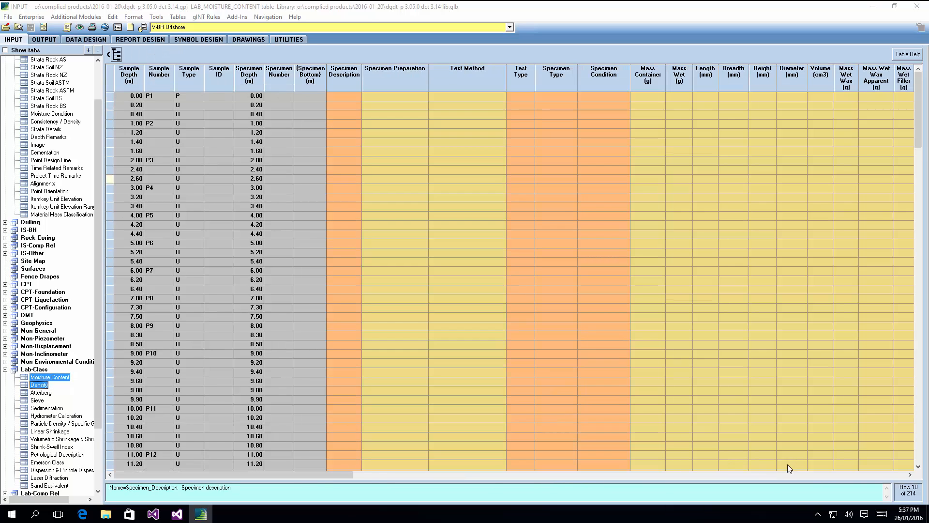
pyautogui.click(826, 476)
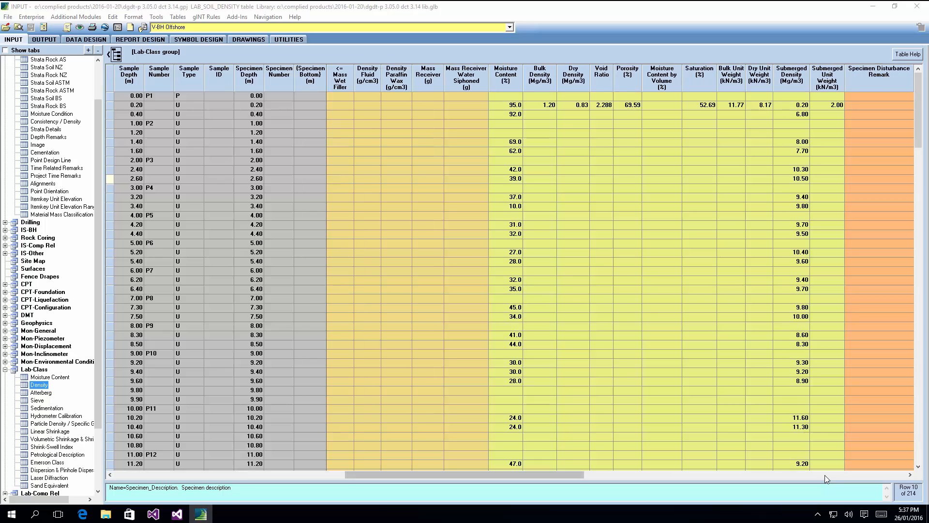
# Step: Look through the Atterberg, Sieve, Sedimentation, Hydrometer Calibration and Particle Density / Specific Gravity tables in the Lab-Class group
pyautogui.click(42, 393)
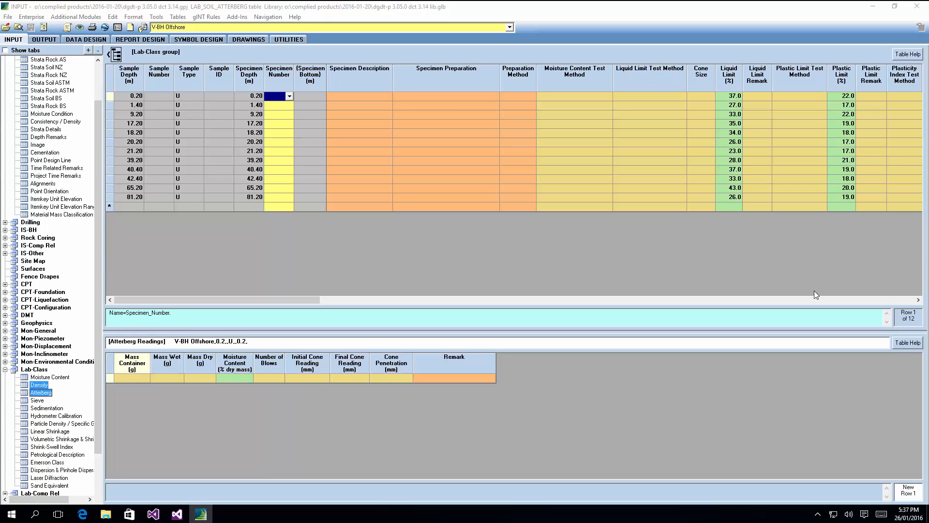
pyautogui.click(37, 401)
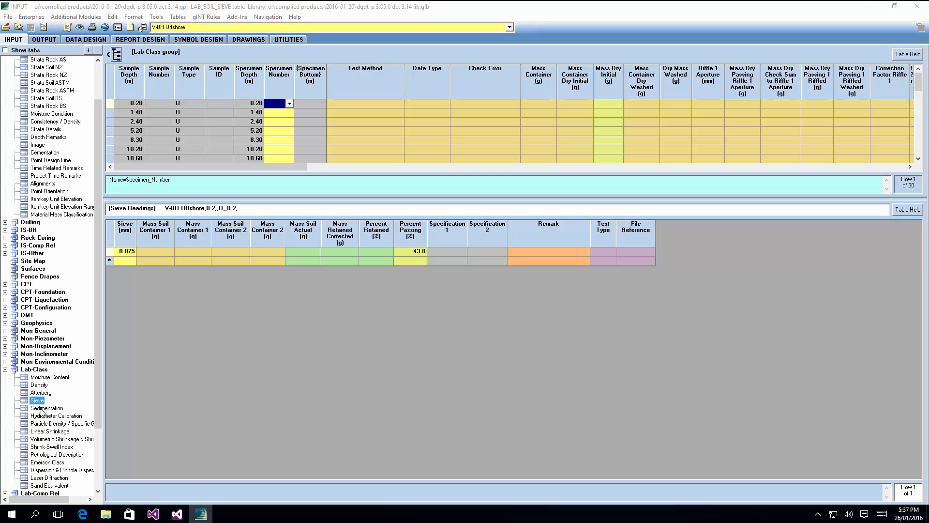
pyautogui.click(43, 409)
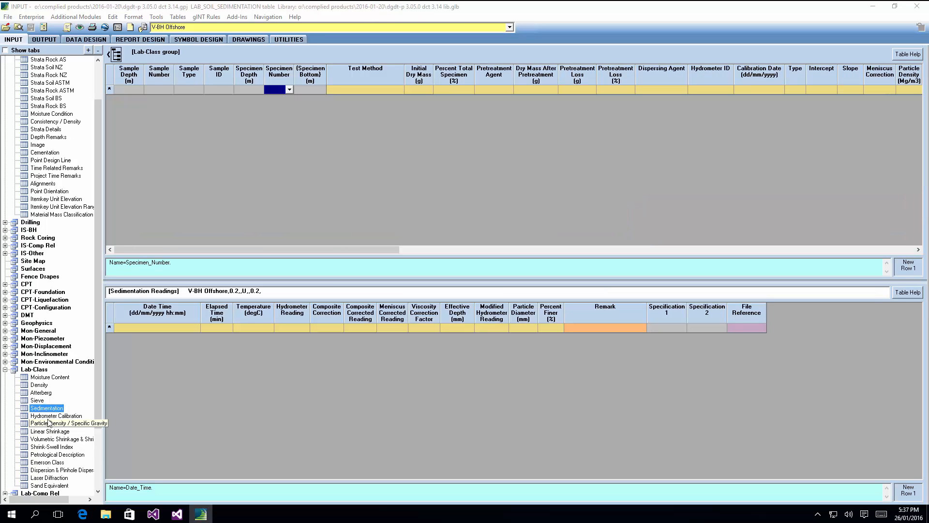
pyautogui.click(48, 419)
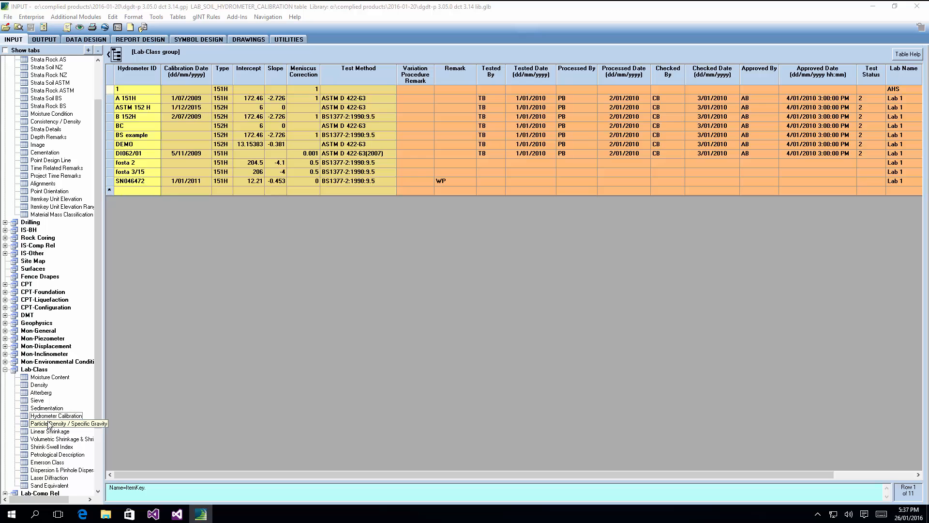
pyautogui.click(49, 424)
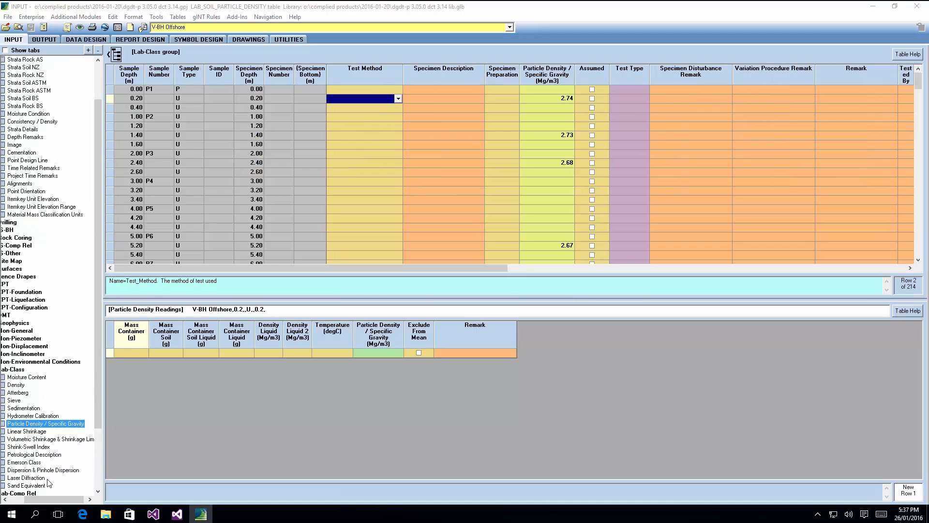
pyautogui.moveTo(34, 499); pyautogui.dragTo(19, 499)
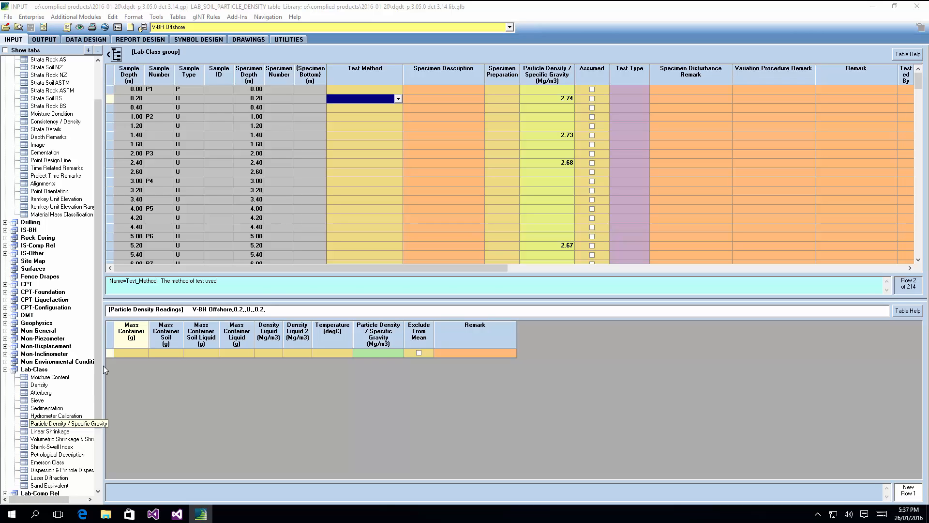
# Step: View the tables of the Lab-Comp Rel group, collapse it, and open the Consolidation table in the Lab-Strength/Consol group
pyautogui.moveTo(99, 366); pyautogui.dragTo(106, 445)
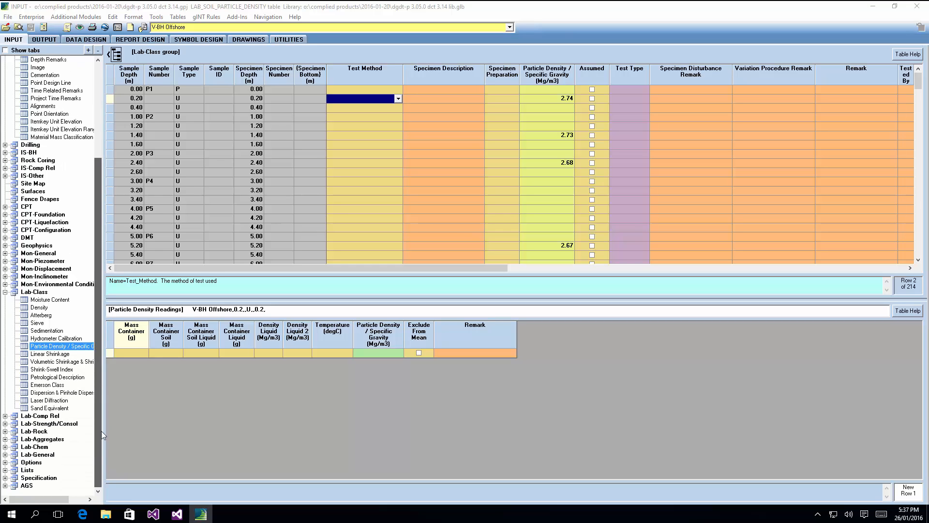
pyautogui.click(5, 415)
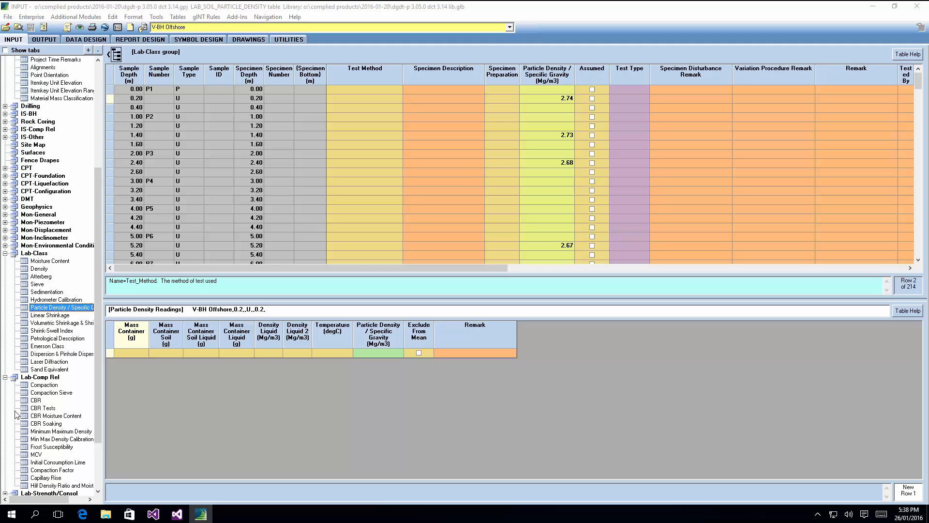
pyautogui.click(5, 377)
pyautogui.click(5, 424)
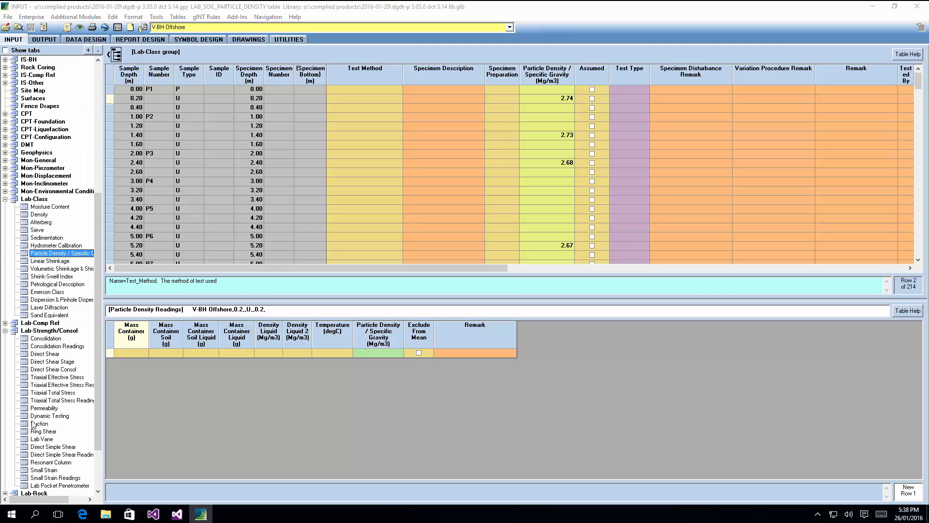
pyautogui.click(48, 339)
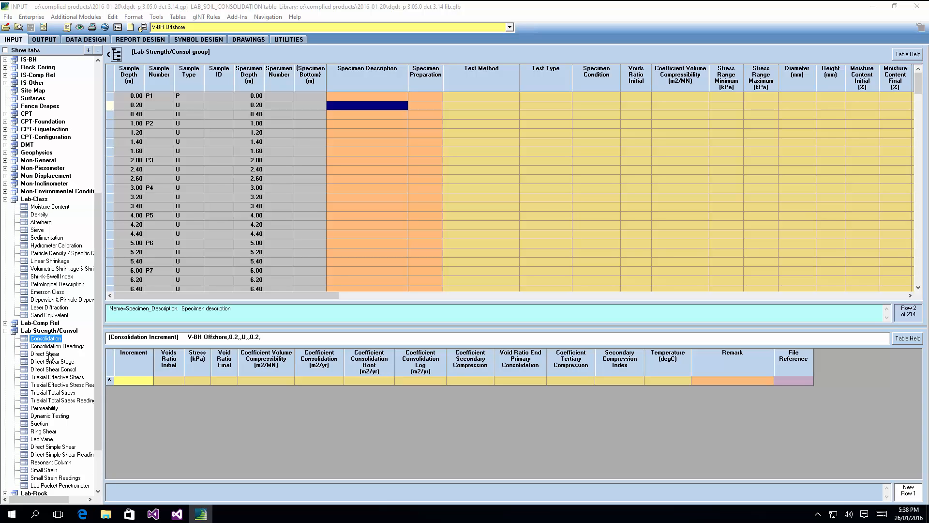
# Step: Examine the Direct Shear table, including the test type at 2.40 m, and the Direct Shear Stage table for V-BH Offshore
pyautogui.click(47, 355)
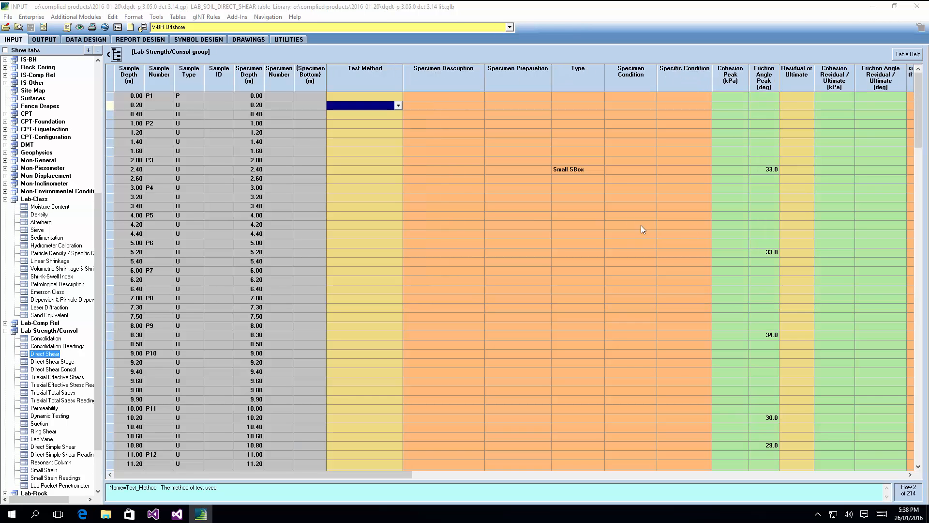
pyautogui.click(581, 172)
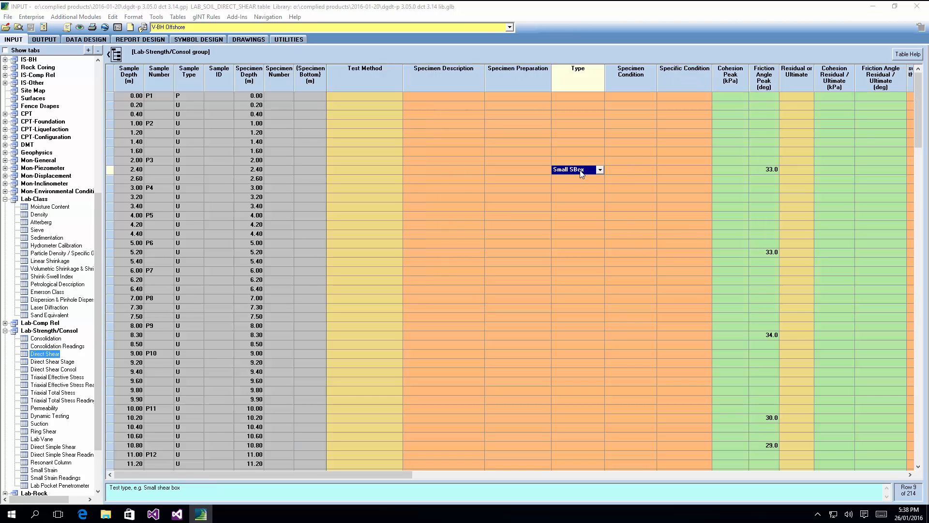
pyautogui.click(62, 364)
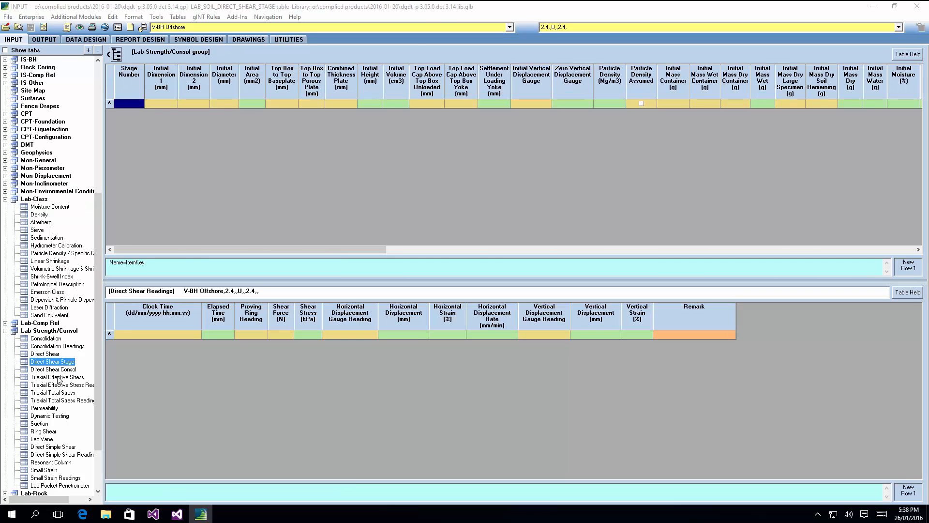
# Step: Open the Triaxial Effective Stress table and review the Test Type options and Consolidation Test Type field for the 2.40 m sample
pyautogui.click(58, 377)
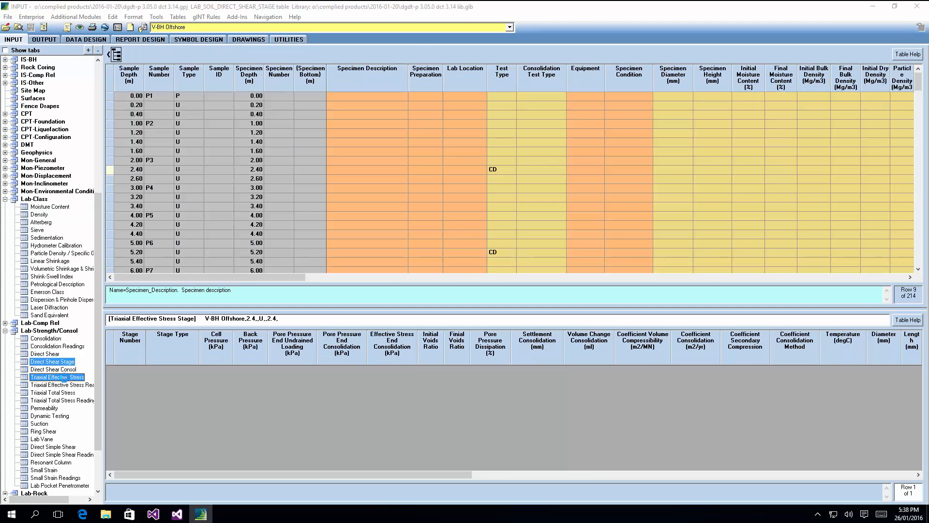
pyautogui.click(513, 172)
pyautogui.click(513, 171)
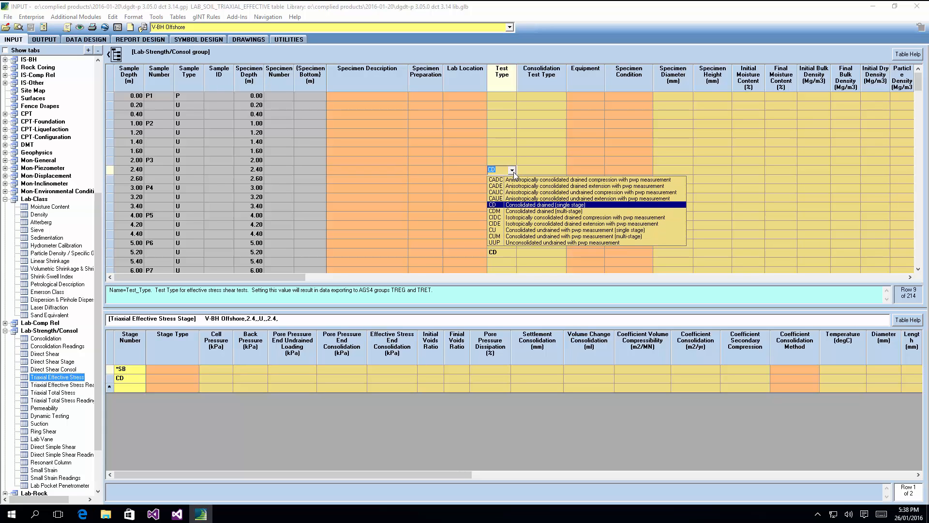
pyautogui.click(513, 173)
pyautogui.click(523, 172)
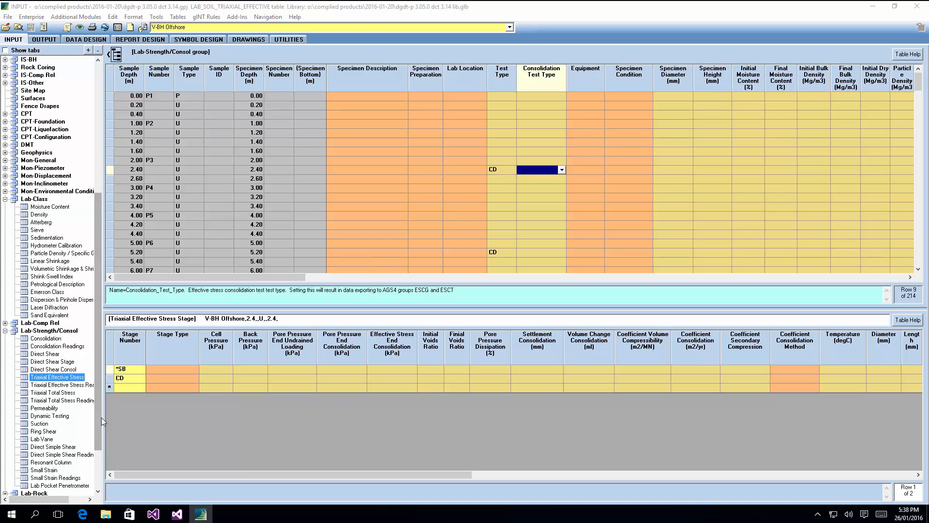
# Step: Look over the remaining lab groups and expand the Options group in the table list
pyautogui.scroll(-3, 100, 417)
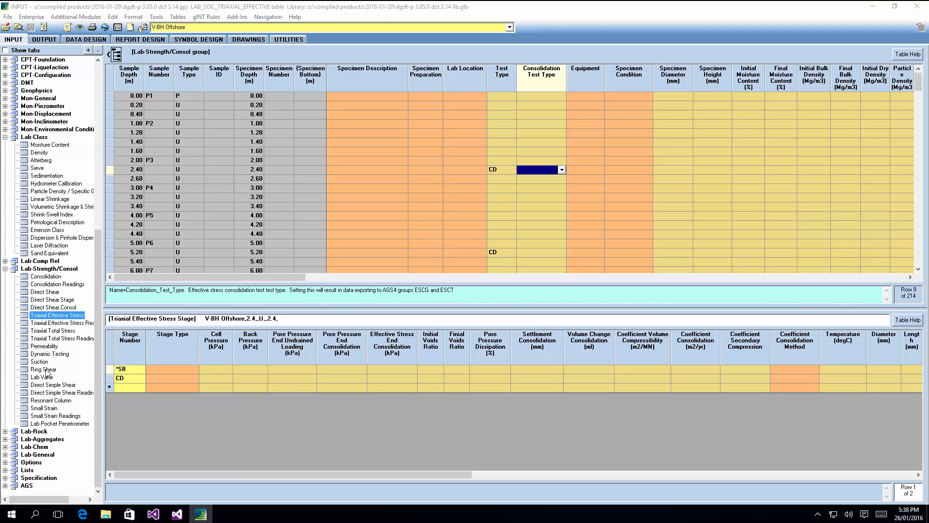
pyautogui.click(4, 462)
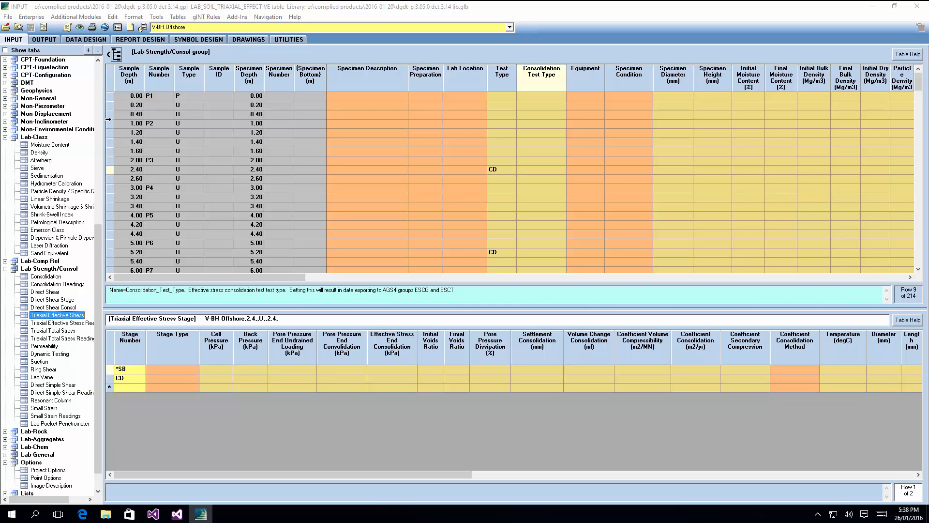
pyautogui.click(96, 82)
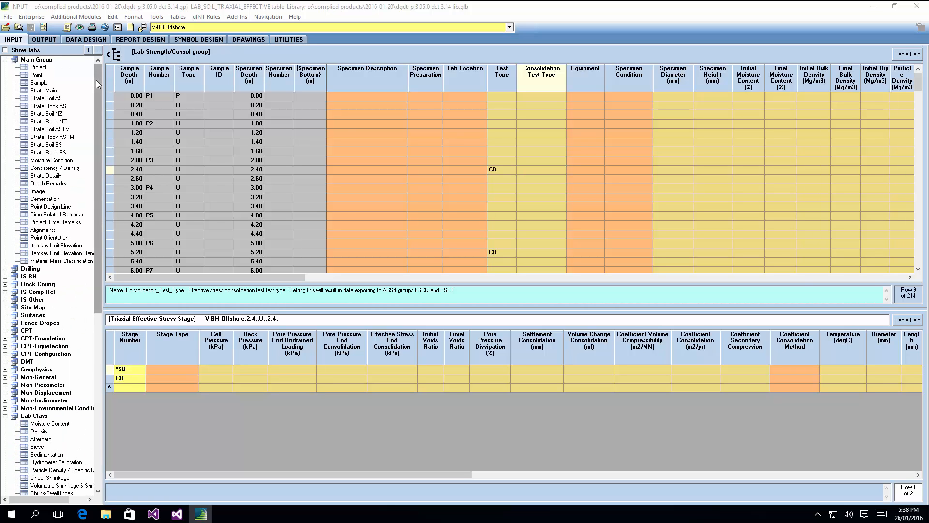
# Step: Switch to graphical data input for V-BH Offshore and select the IS OFFSHORE BOREHOLE 1 log report for input
pyautogui.click(507, 153)
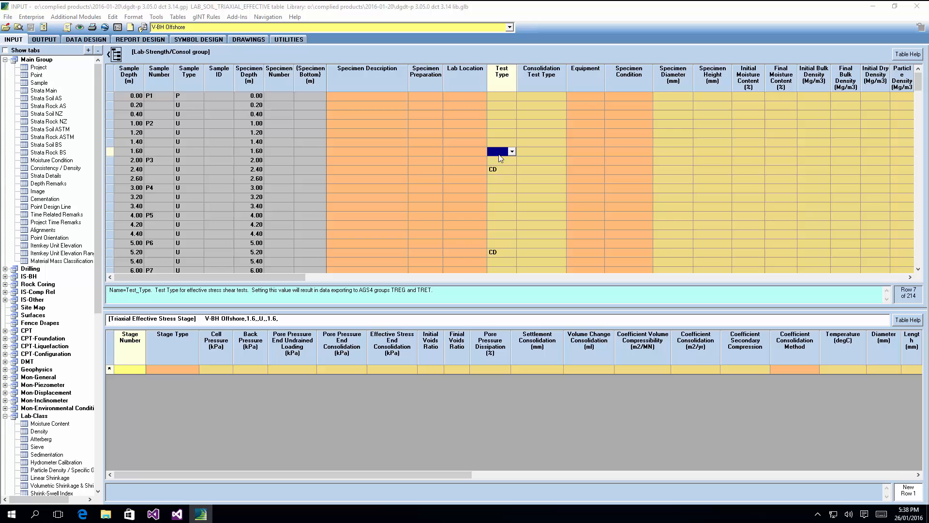
pyautogui.click(44, 28)
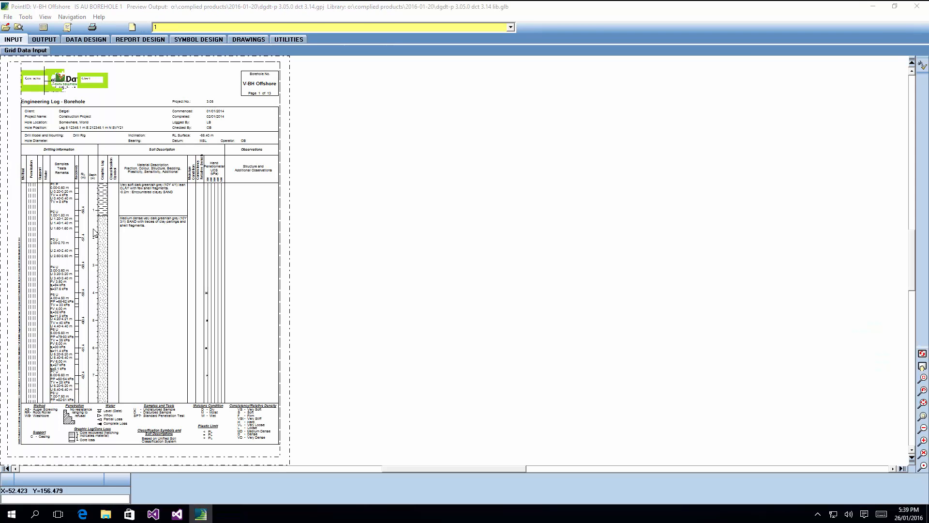
pyautogui.click(8, 18)
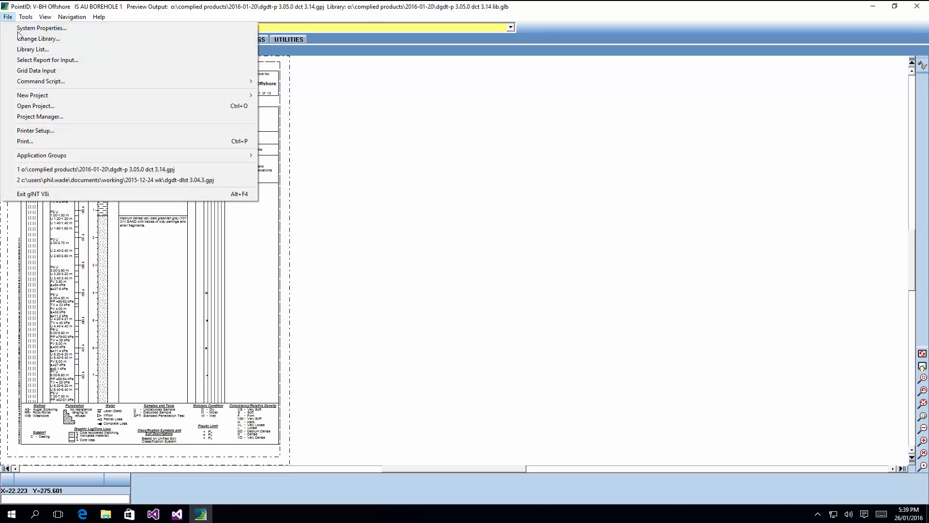
pyautogui.click(49, 60)
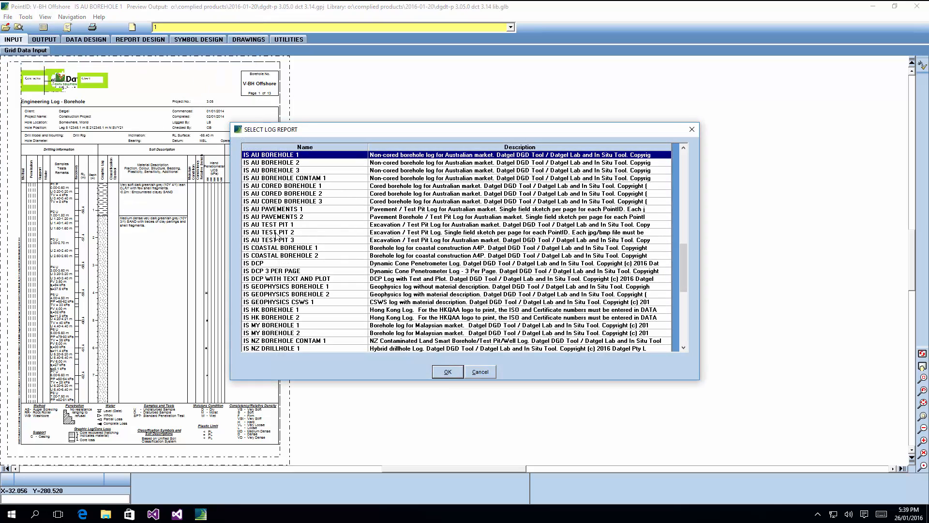
pyautogui.scroll(-4, 317, 264)
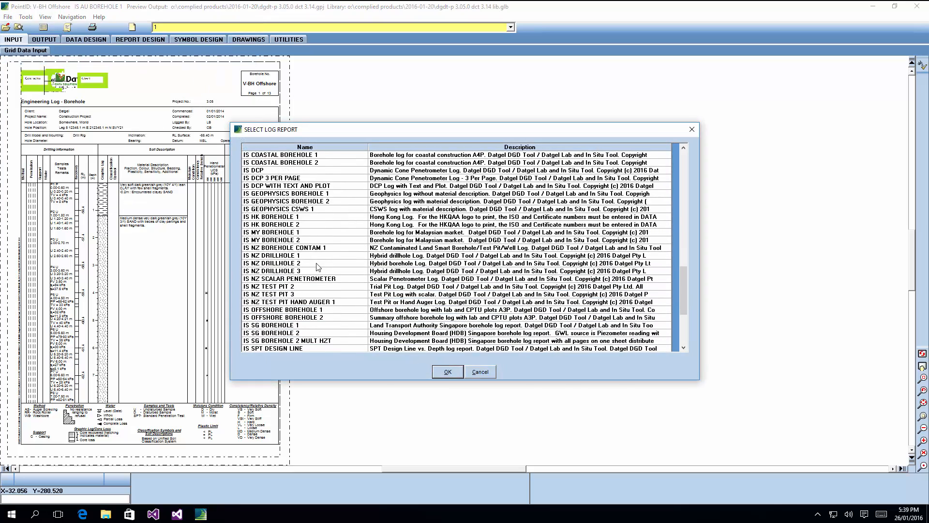
pyautogui.click(310, 311)
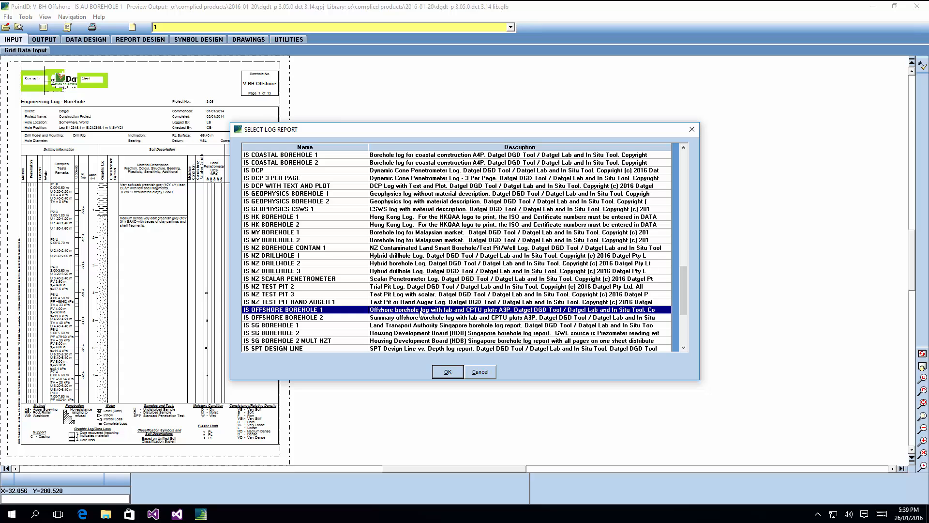
pyautogui.click(449, 372)
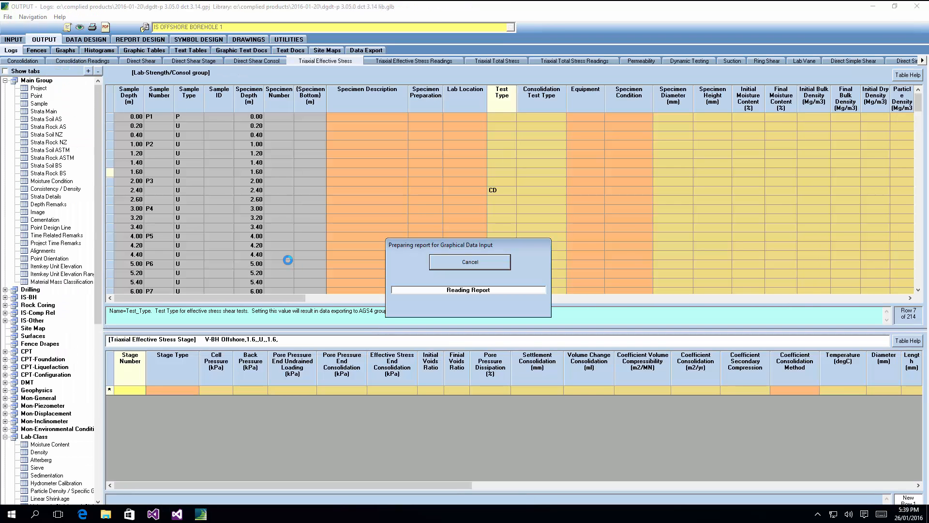
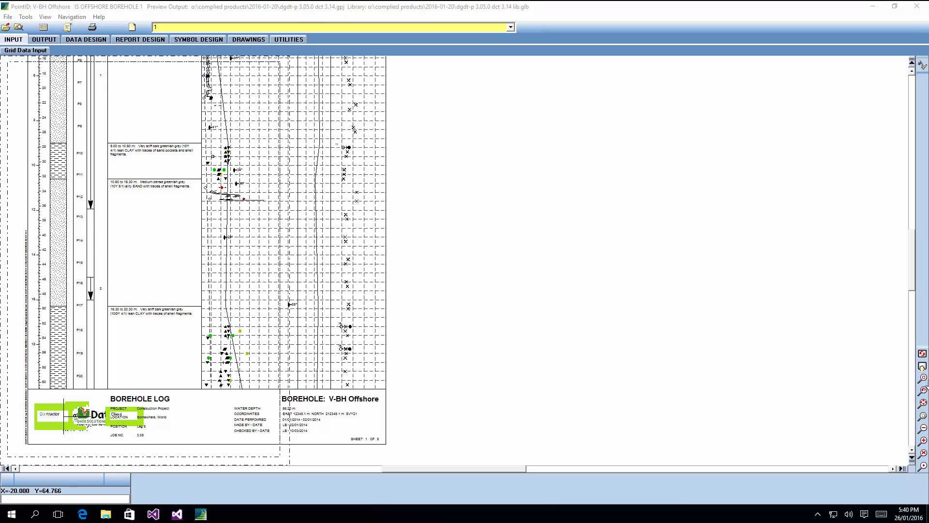
# Step: Open the strata tables from the depth scale of the offshore borehole log and view the Strata Main table
pyautogui.click(923, 403)
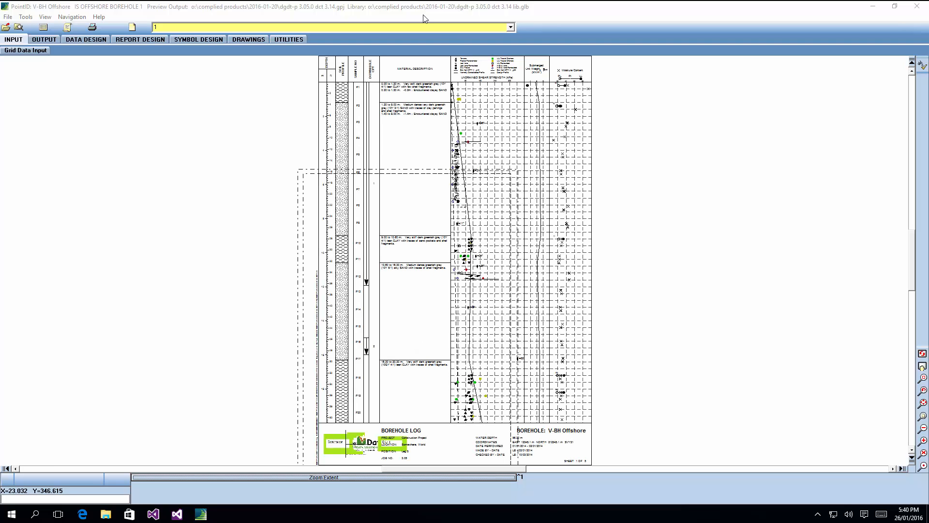
pyautogui.click(923, 466)
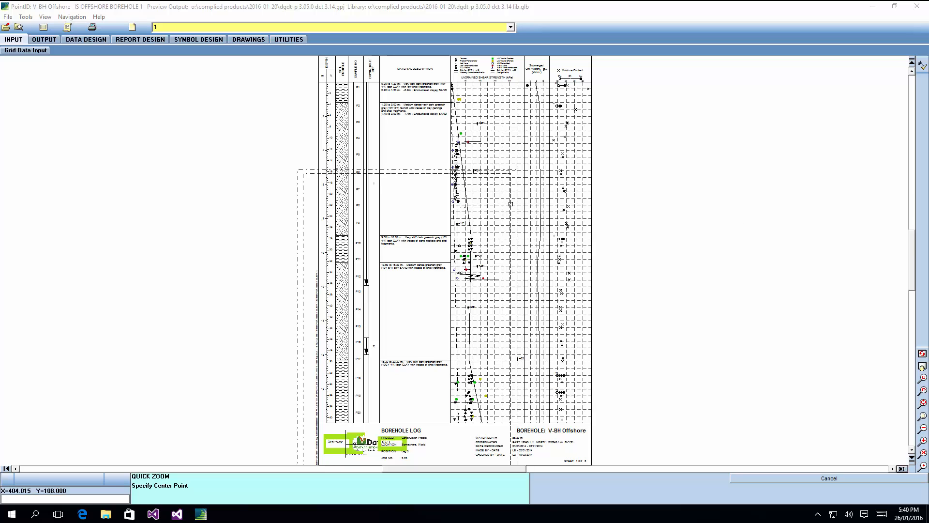
pyautogui.click(475, 165)
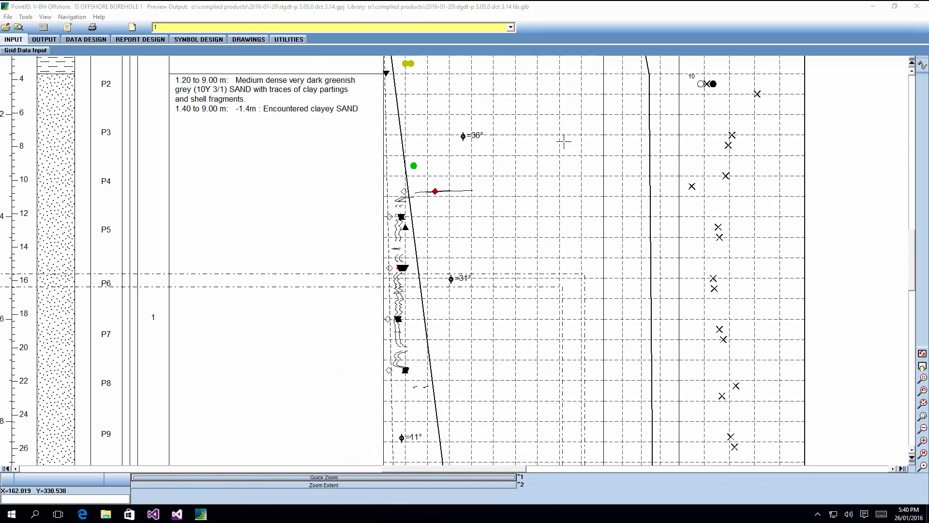
pyautogui.moveTo(474, 154); pyautogui.dragTo(479, 293)
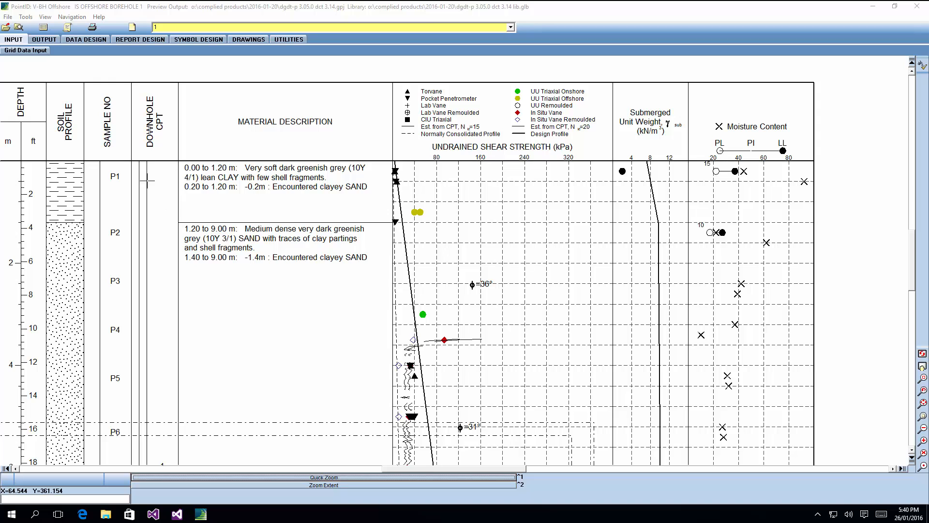
pyautogui.moveTo(10, 192); pyautogui.dragTo(75, 199)
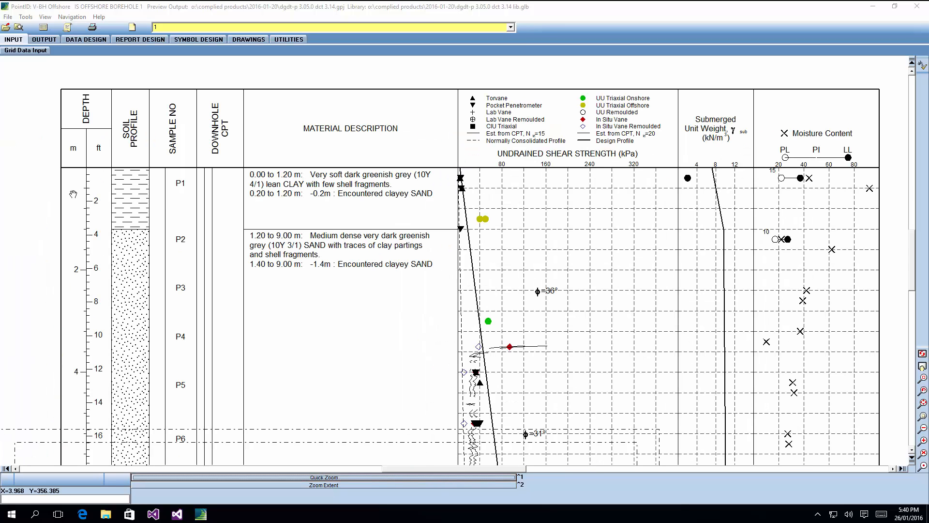
pyautogui.doubleClick(74, 194)
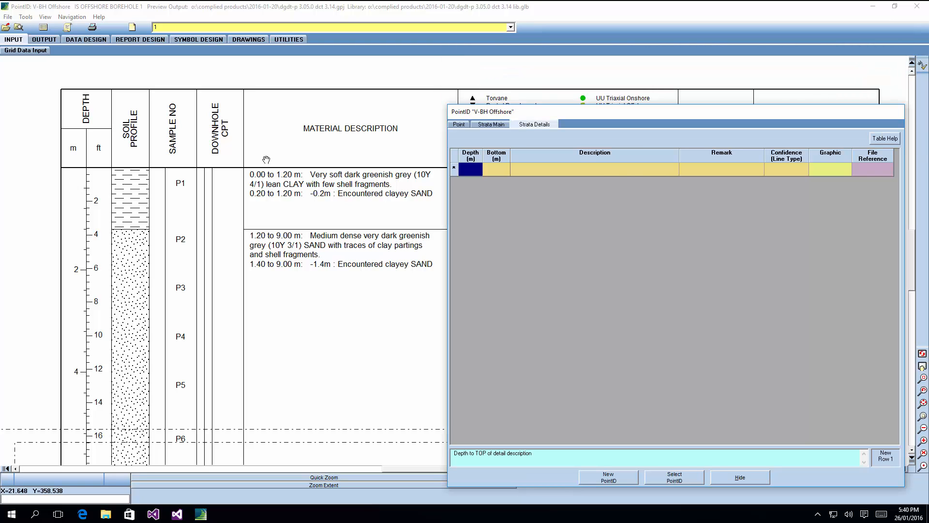
pyautogui.click(493, 124)
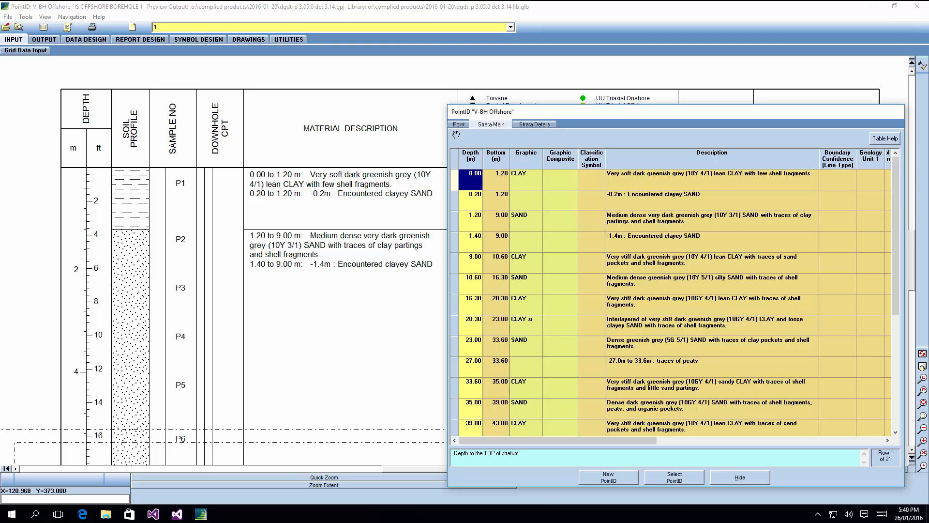
# Step: Open the Sample, CPT Data and strata tables from their log columns, ending on Strata Main for the material description
pyautogui.click(179, 200)
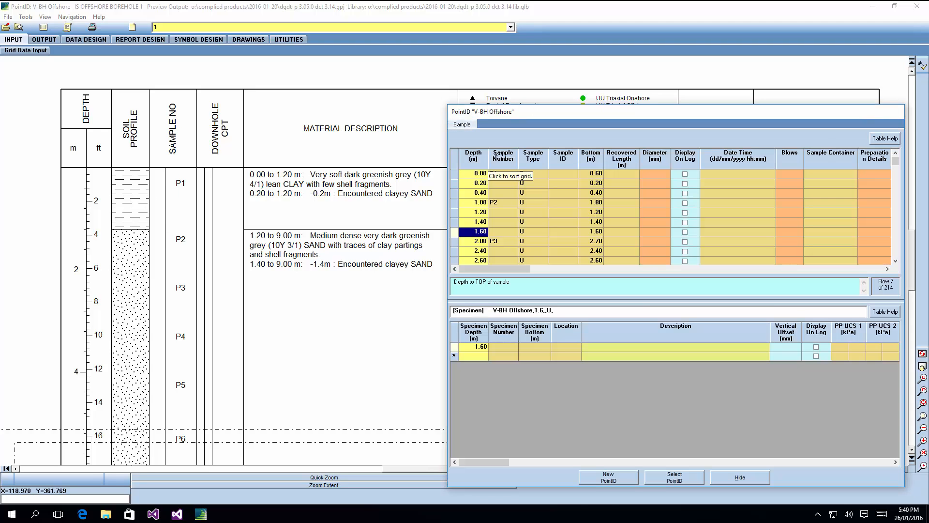
pyautogui.click(227, 205)
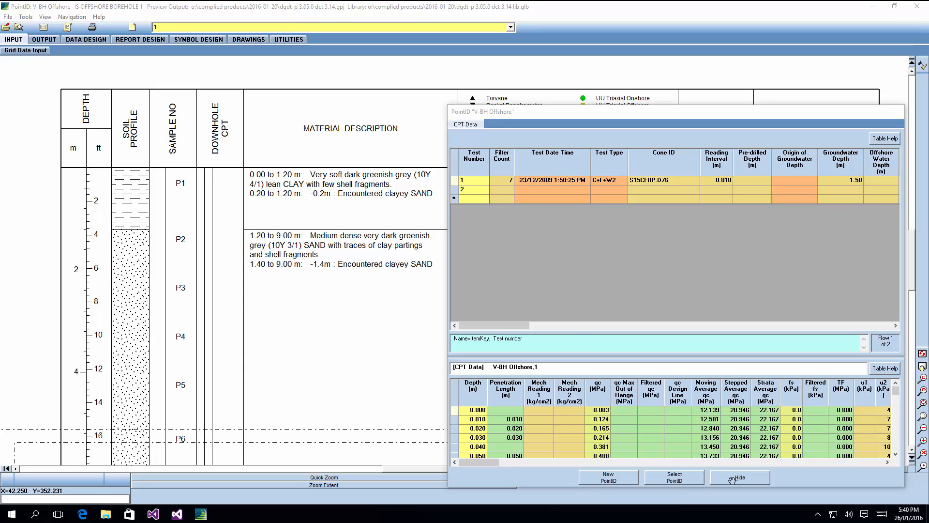
pyautogui.click(316, 188)
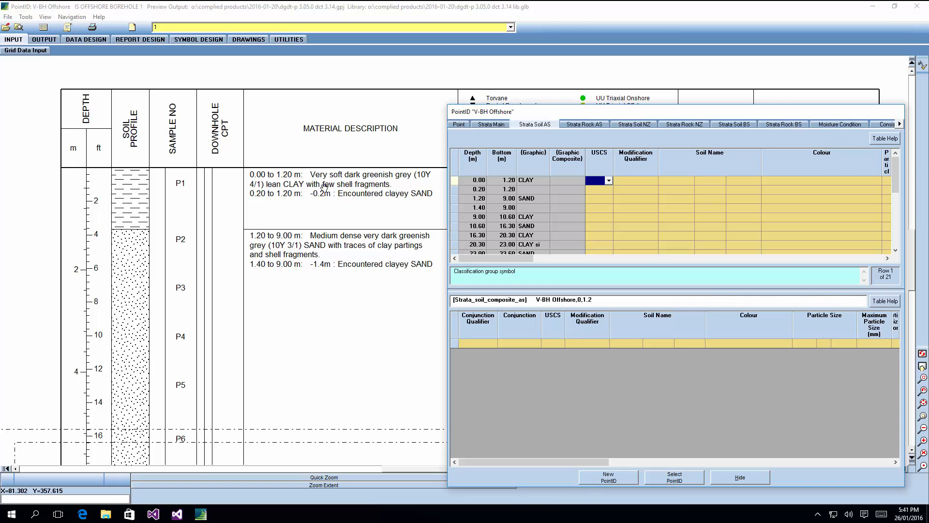
pyautogui.click(497, 125)
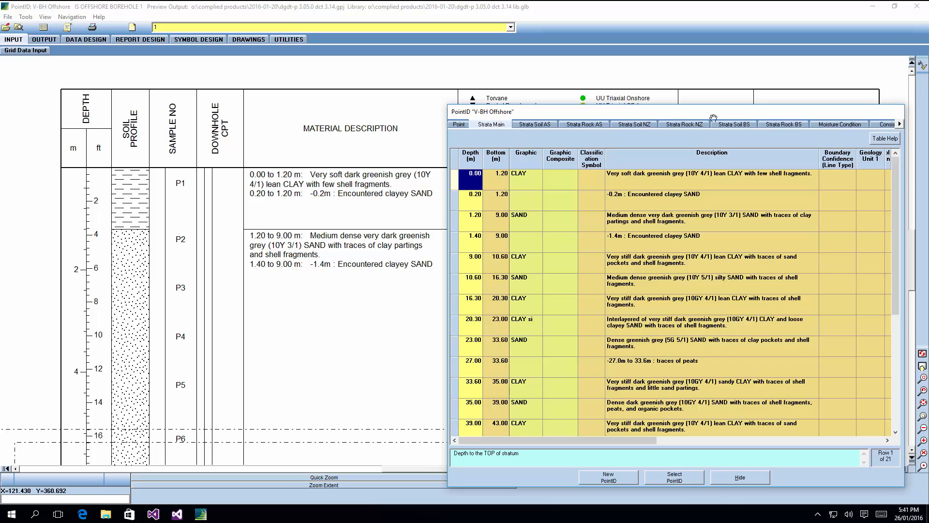
# Step: Open the Lab Vane data from the undrained shear strength plot and view the Point Design Line table beside the log
pyautogui.moveTo(714, 117); pyautogui.dragTo(254, 96)
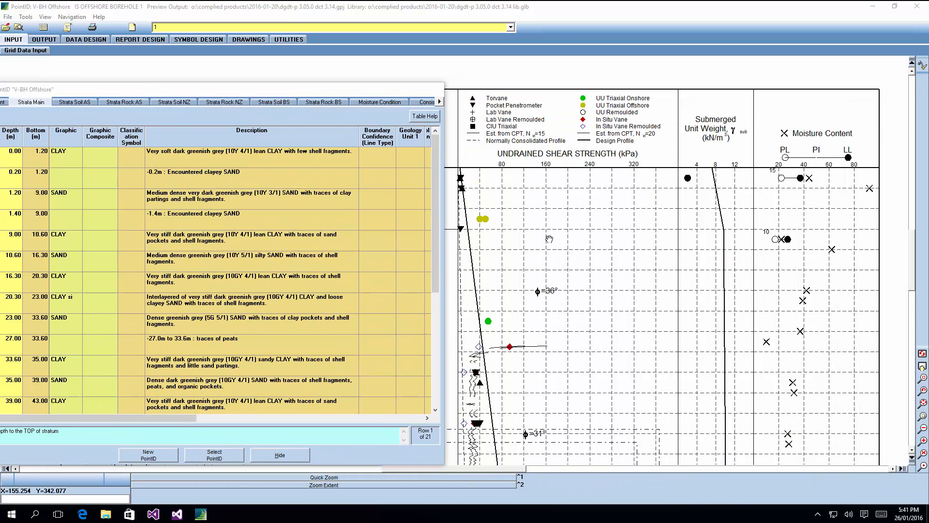
pyautogui.doubleClick(550, 239)
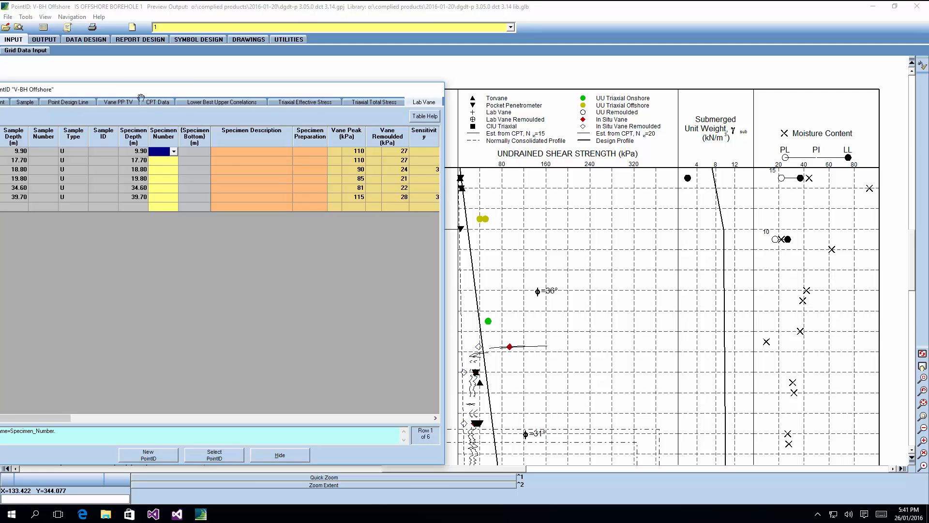
pyautogui.moveTo(152, 84); pyautogui.dragTo(187, 83)
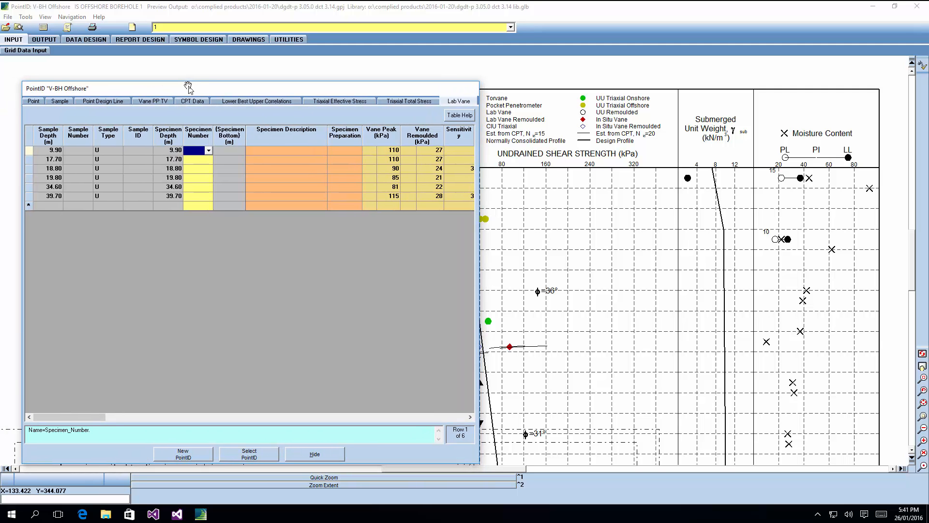
pyautogui.moveTo(393, 88); pyautogui.dragTo(367, 80)
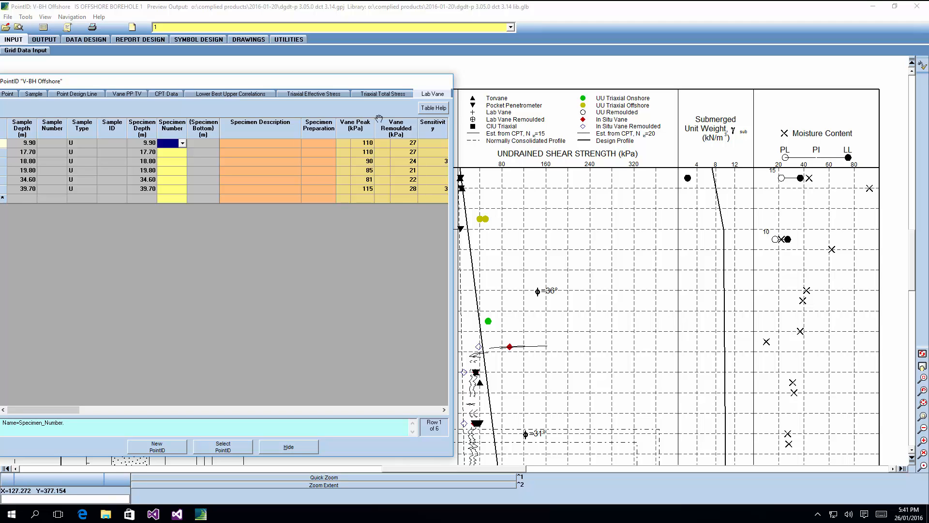
pyautogui.click(71, 94)
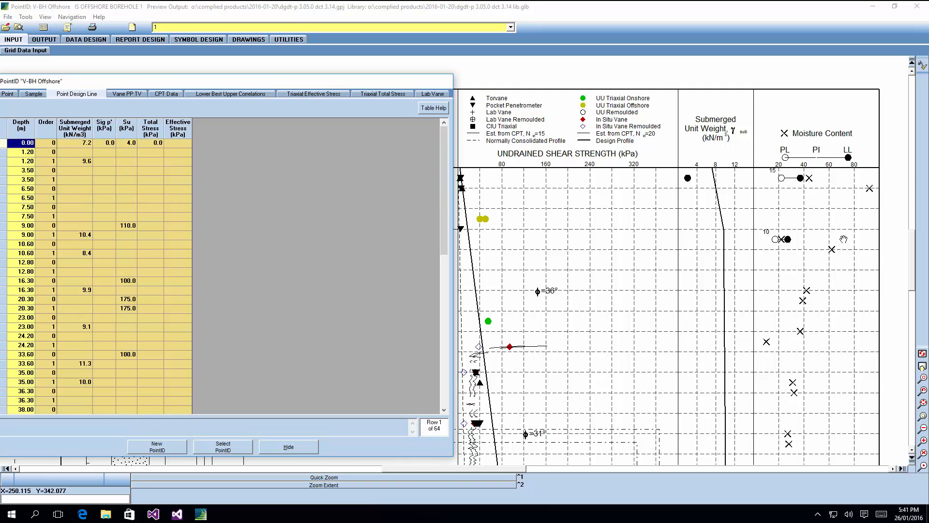
# Step: Open the Density table from the submerged unit weight plot and locate its Submerged Density and Submerged Unit Weight values
pyautogui.doubleClick(722, 233)
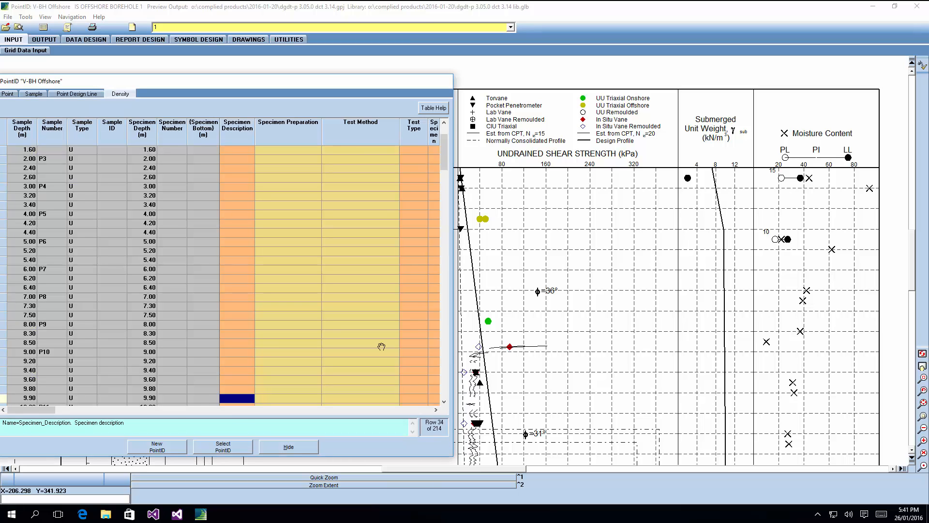
pyautogui.moveTo(46, 410); pyautogui.dragTo(249, 412)
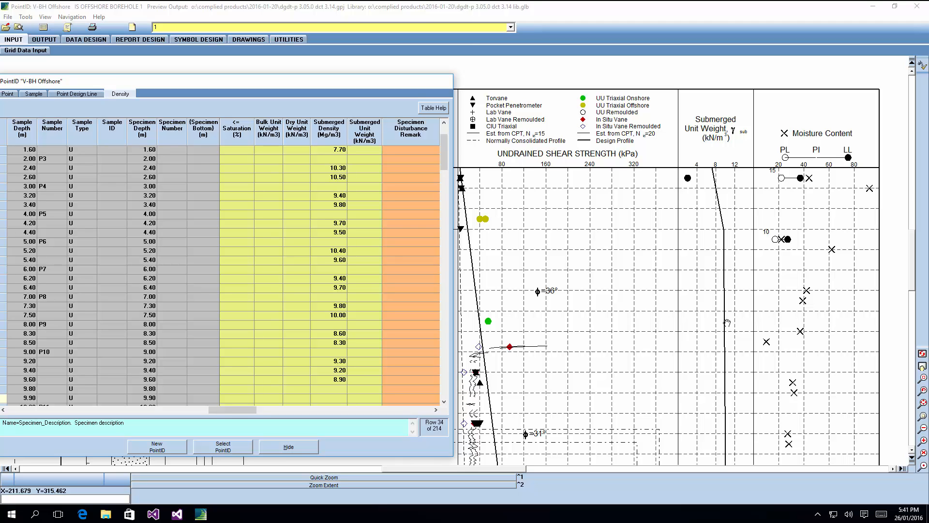
pyautogui.click(356, 215)
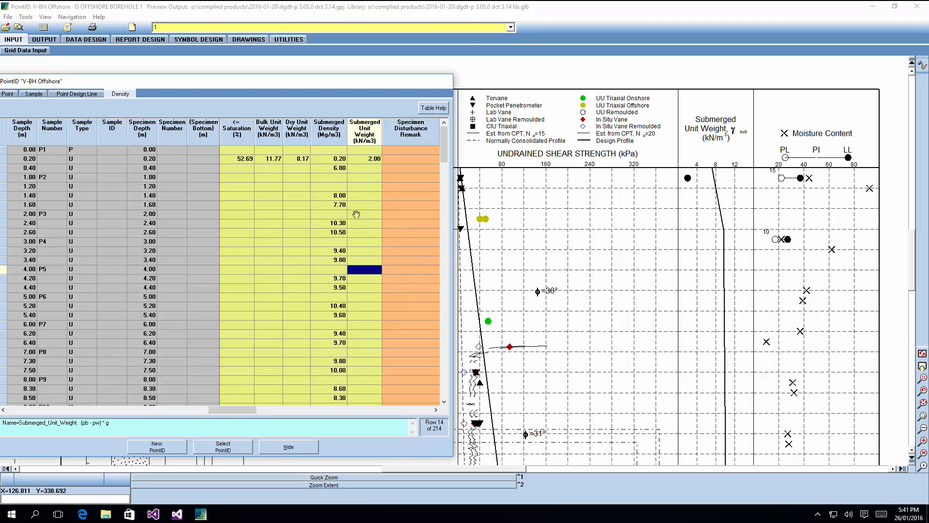
pyautogui.click(364, 160)
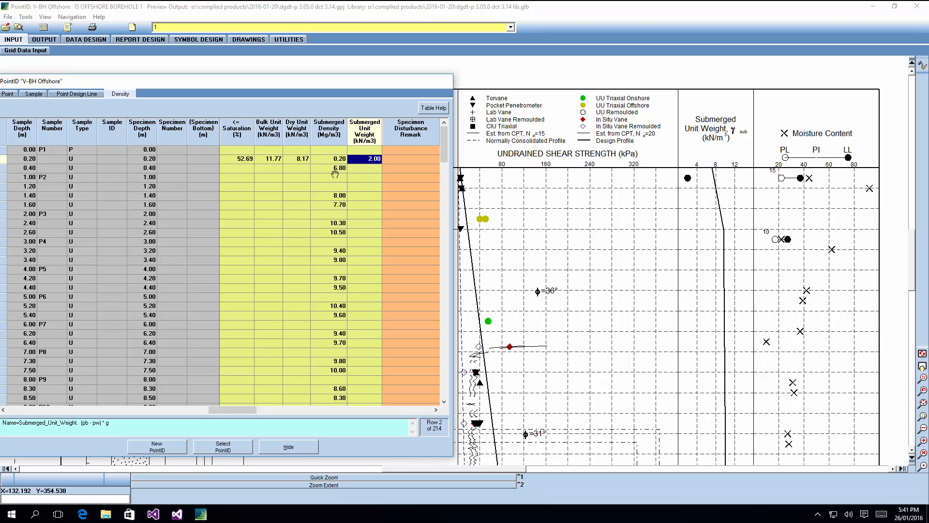
# Step: Move the Submerged Density values from the 0.40 m sample downward into the Submerged Unit Weight column and save the table
pyautogui.moveTo(335, 167); pyautogui.dragTo(334, 251)
pyautogui.moveTo(330, 291); pyautogui.dragTo(329, 417)
pyautogui.moveTo(444, 327); pyautogui.dragTo(444, 130)
pyautogui.click(344, 389)
pyautogui.keyDown('shift'); pyautogui.click(329, 168); pyautogui.keyUp('shift')
pyautogui.hotkey('ctrl', 'c')
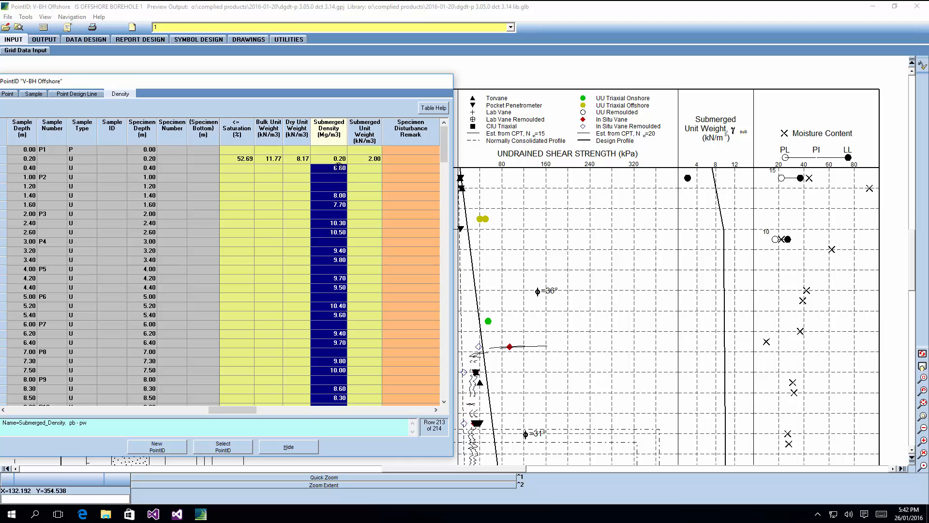
pyautogui.press('Delete')
pyautogui.click(365, 167)
pyautogui.hotkey('ctrl', 'v')
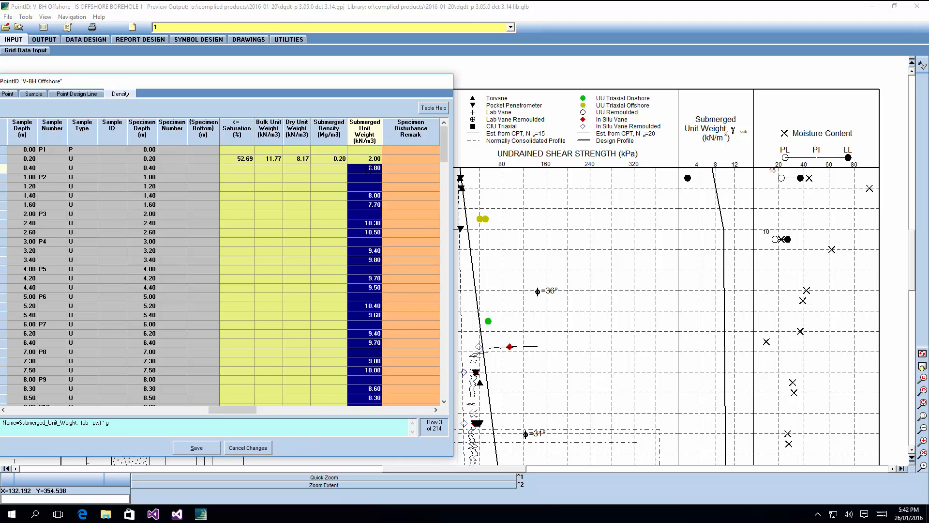
pyautogui.click(368, 197)
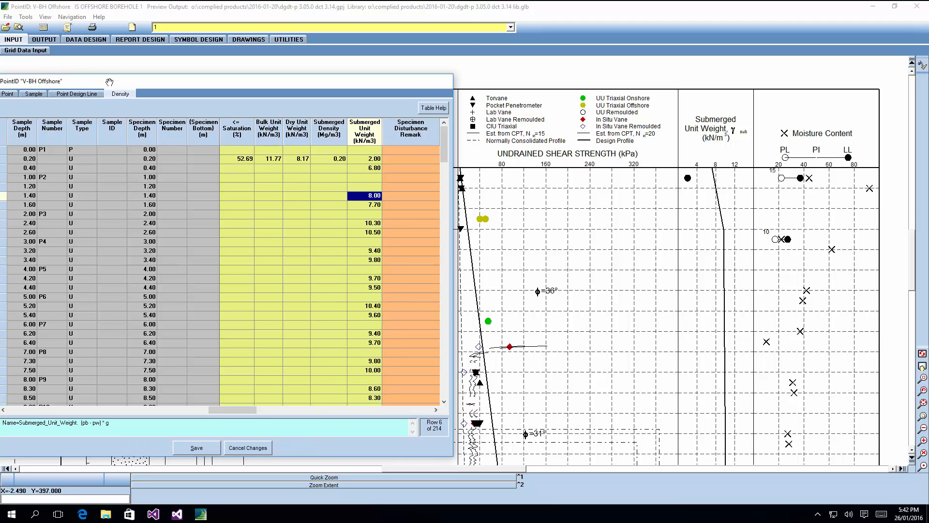
pyautogui.moveTo(116, 80); pyautogui.dragTo(189, 54)
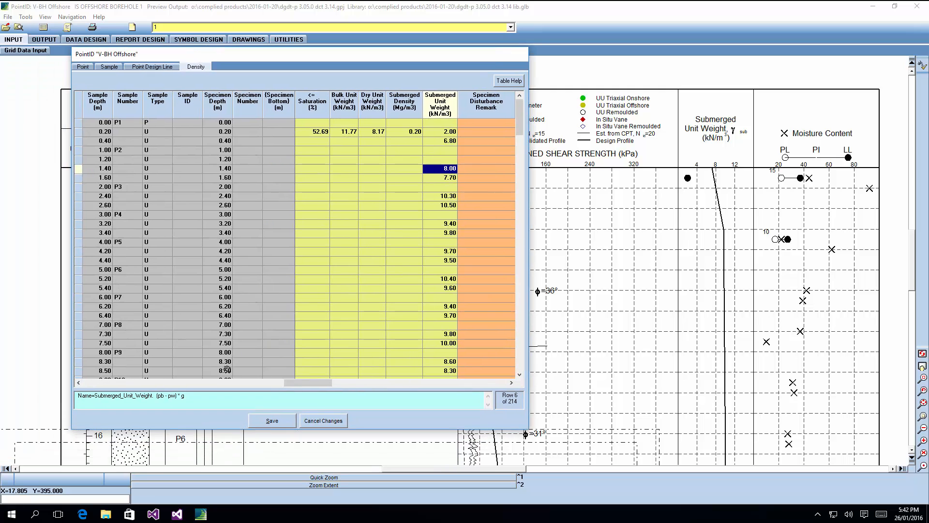
pyautogui.click(273, 420)
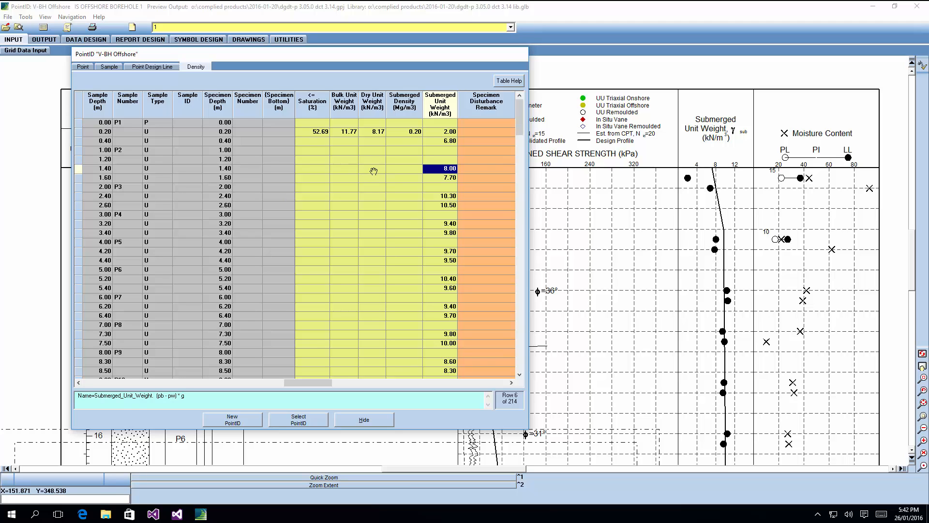
# Step: Open the Atterberg data from the moisture content plot, examine its Plasticity Index fields and hide the data window
pyautogui.click(816, 189)
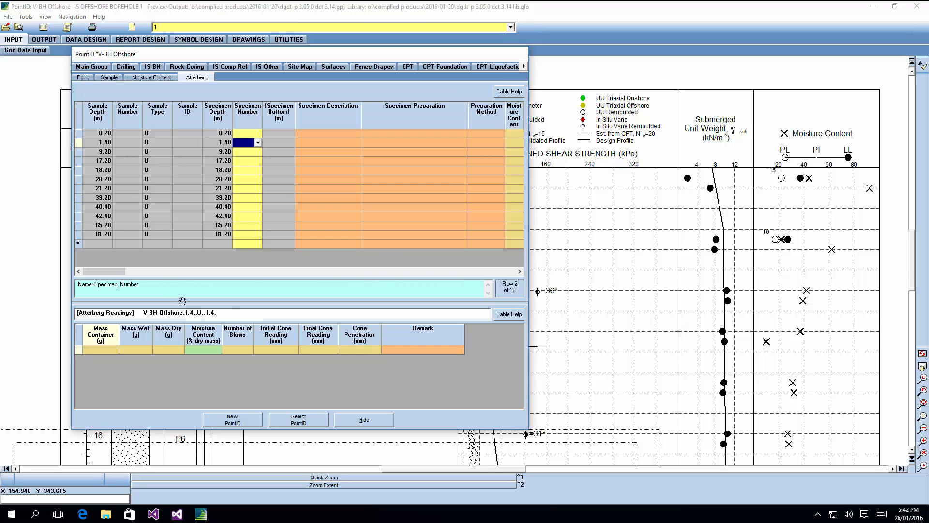
pyautogui.click(137, 76)
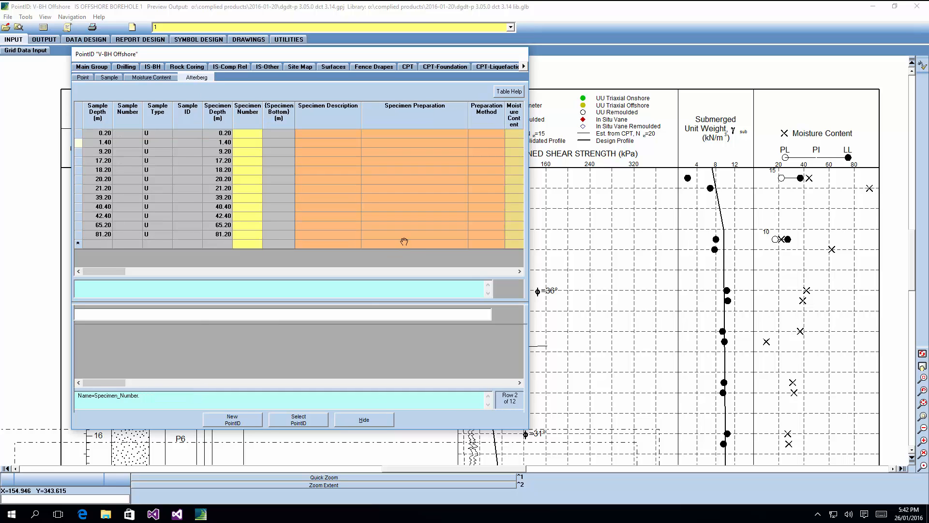
pyautogui.click(433, 272)
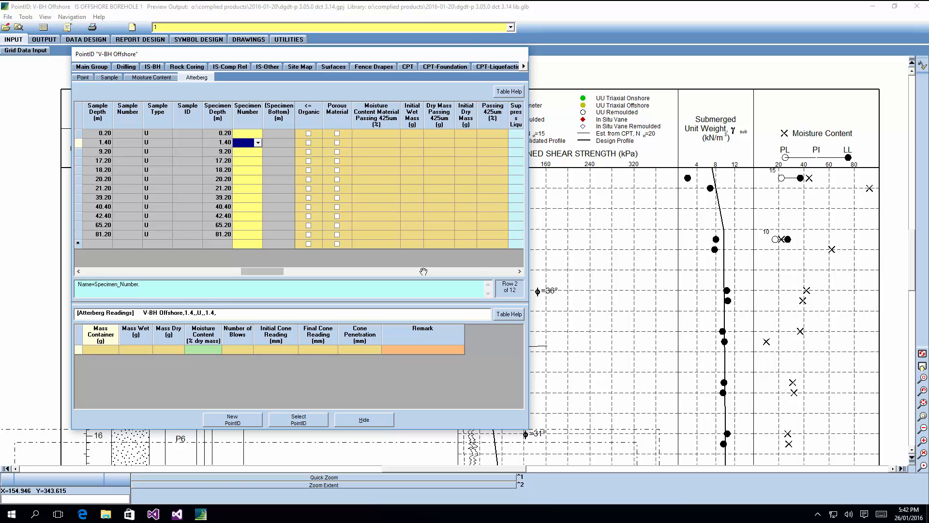
pyautogui.moveTo(253, 273); pyautogui.dragTo(216, 269)
pyautogui.click(408, 197)
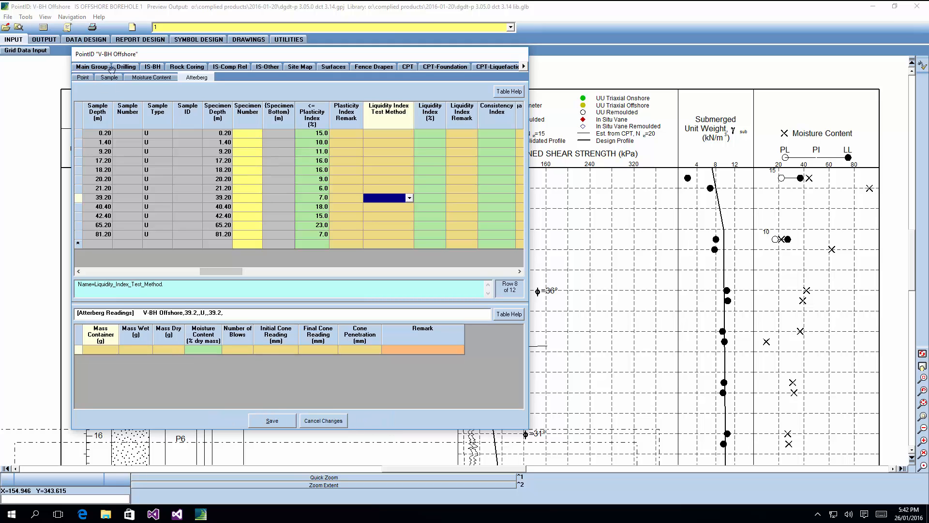
pyautogui.click(274, 421)
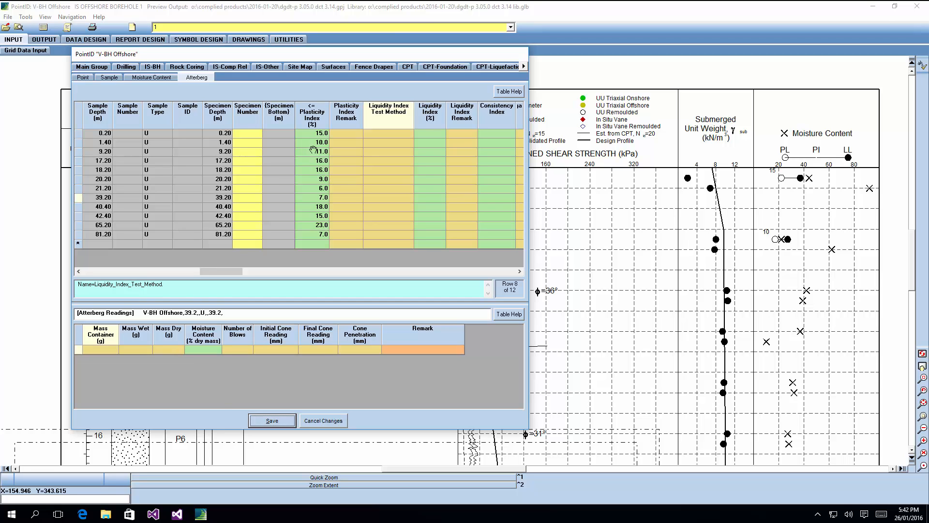
pyautogui.moveTo(220, 271); pyautogui.dragTo(217, 270)
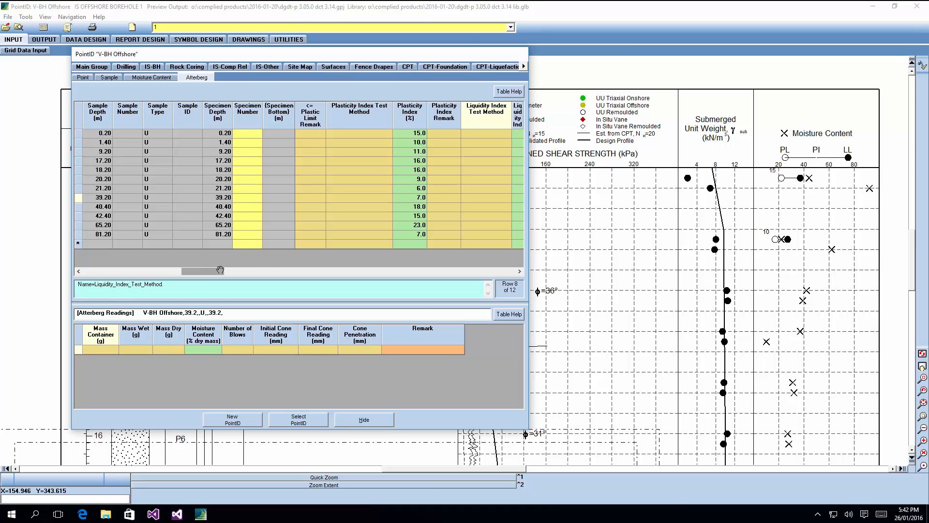
pyautogui.click(364, 419)
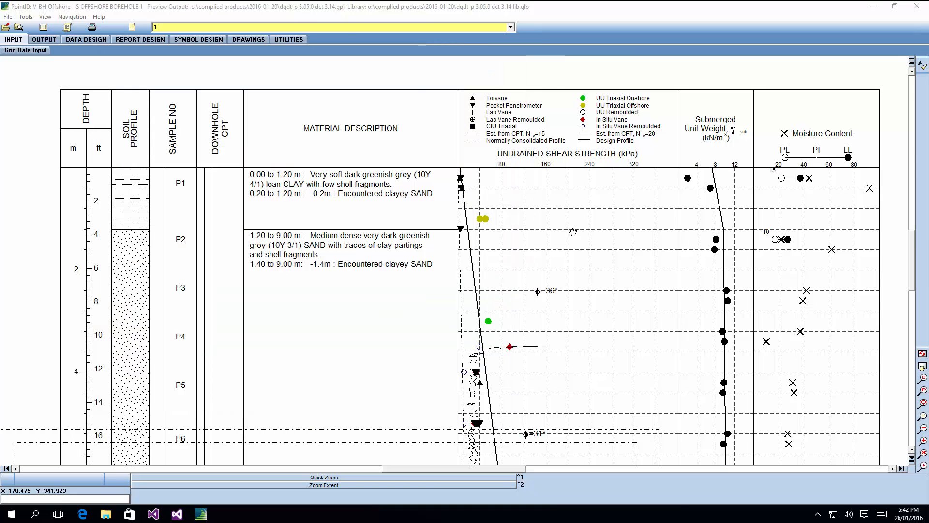
# Step: Return to the data grid, switch to log output and select V-BH Offshore as the PointID
pyautogui.click(25, 50)
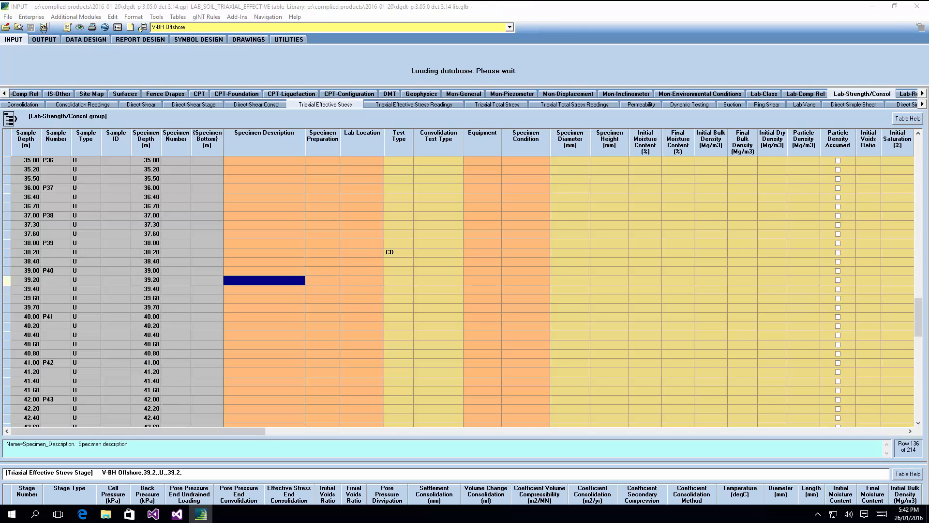
pyautogui.click(44, 39)
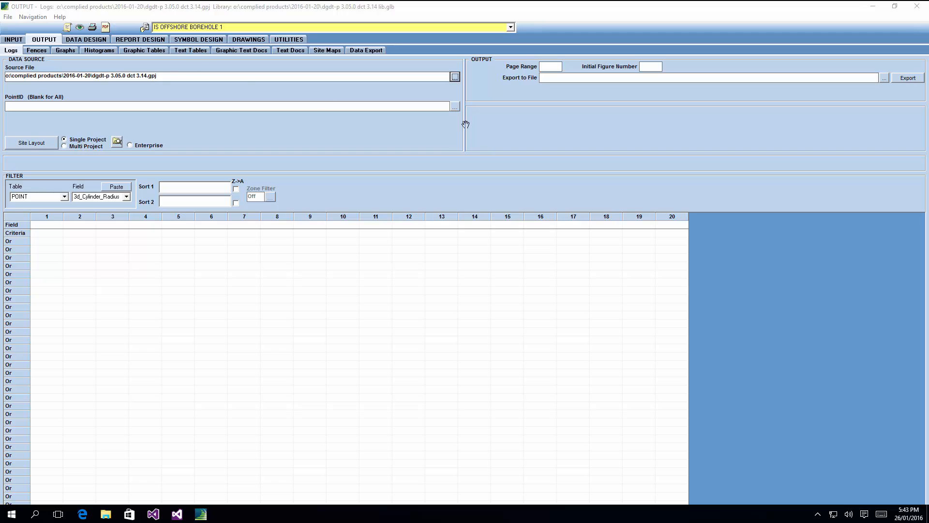
pyautogui.click(454, 107)
pyautogui.moveTo(516, 196); pyautogui.dragTo(519, 274)
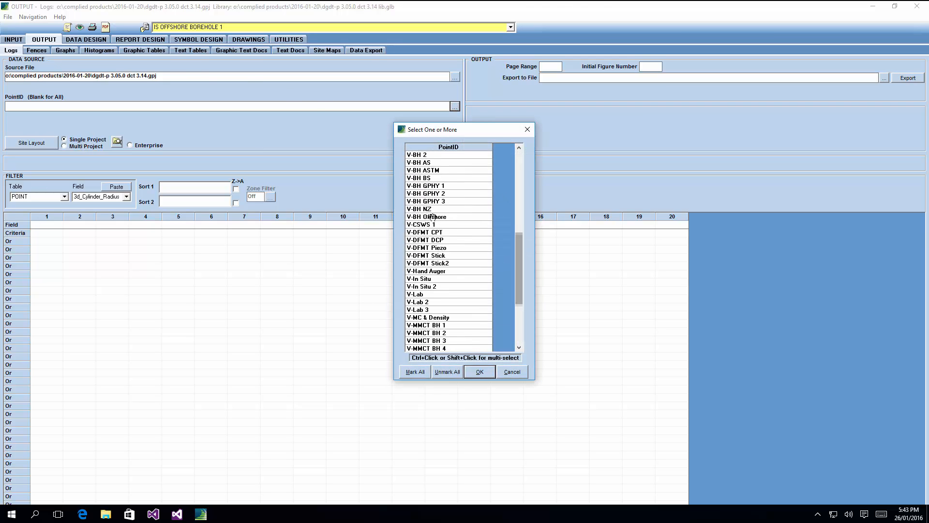
pyautogui.doubleClick(426, 217)
# Step: Set the log's export file to c:\temp\1.pdf and try to enable viewing after export, declining to browse for a PDF viewer
pyautogui.click(884, 78)
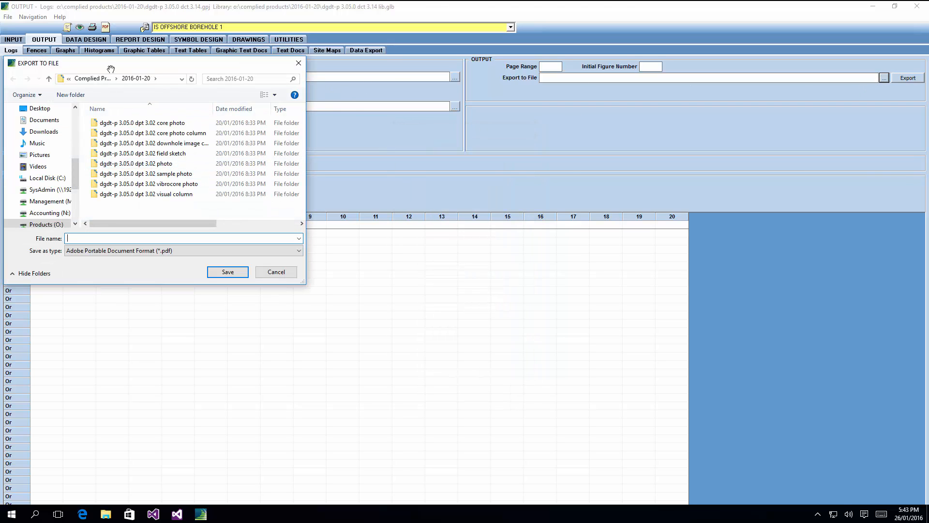
pyautogui.click(92, 78)
pyautogui.click(42, 178)
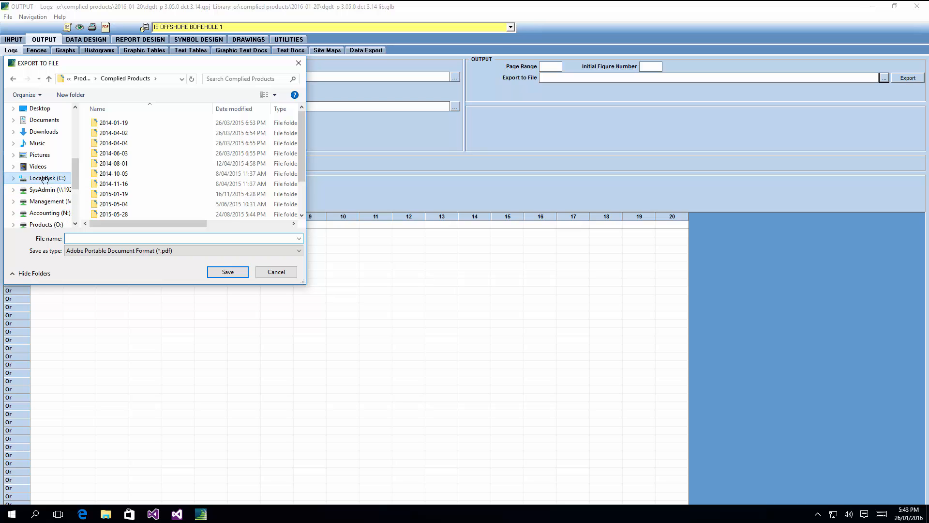
pyautogui.doubleClick(116, 193)
pyautogui.click(111, 239)
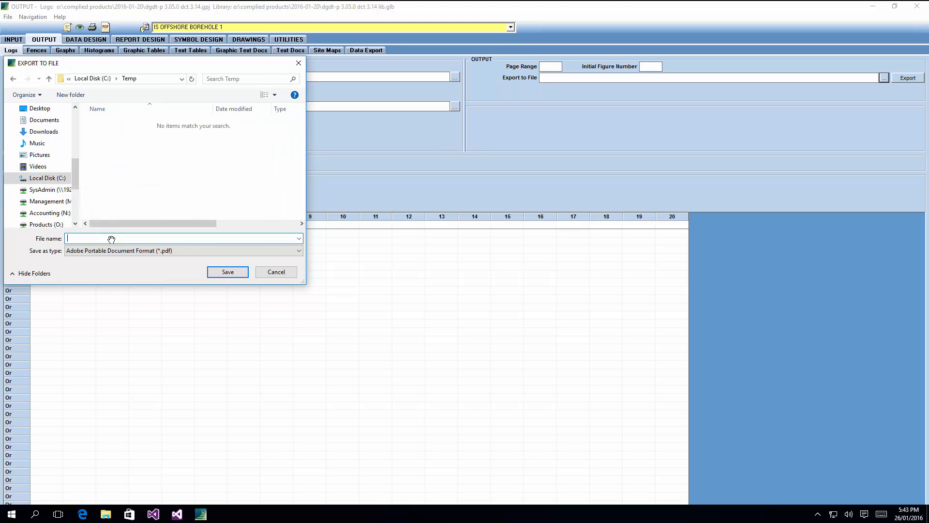
pyautogui.write('1')
pyautogui.click(227, 271)
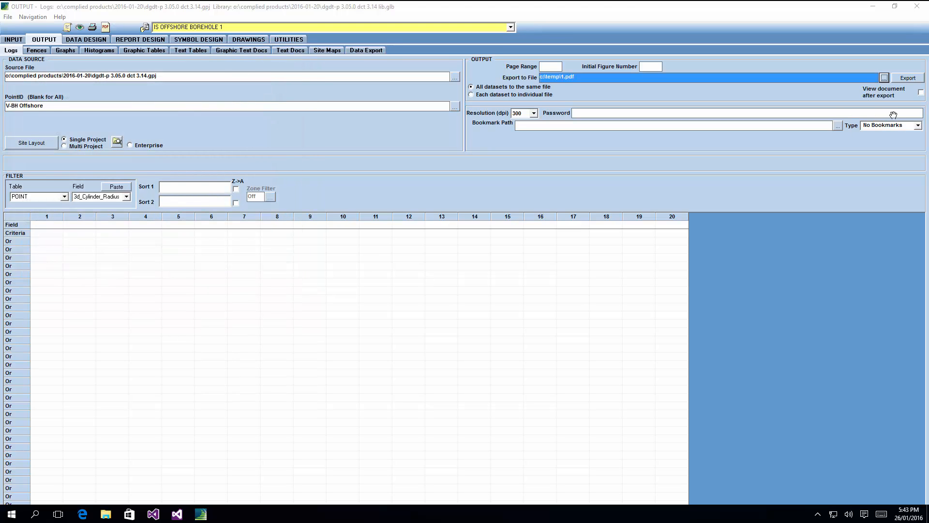
pyautogui.click(920, 92)
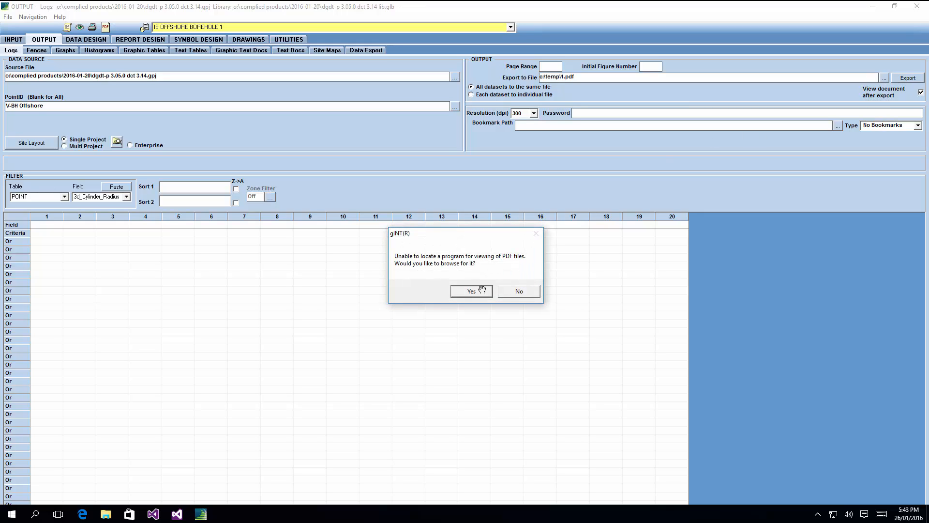
pyautogui.click(515, 291)
# Step: Set the PDF export resolution to 600 dpi and generate a preview of the IS OFFSHORE BOREHOLE 1 log
pyautogui.click(535, 113)
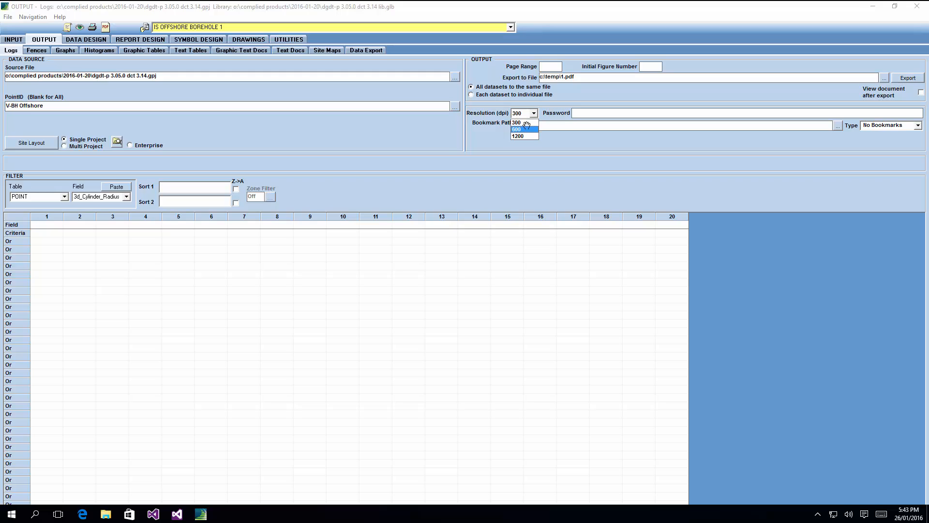
pyautogui.click(527, 127)
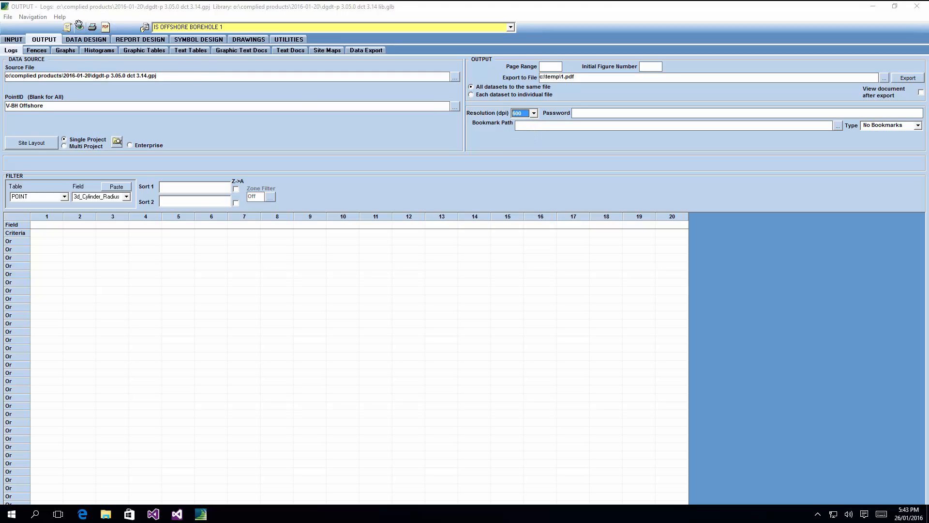
pyautogui.click(79, 27)
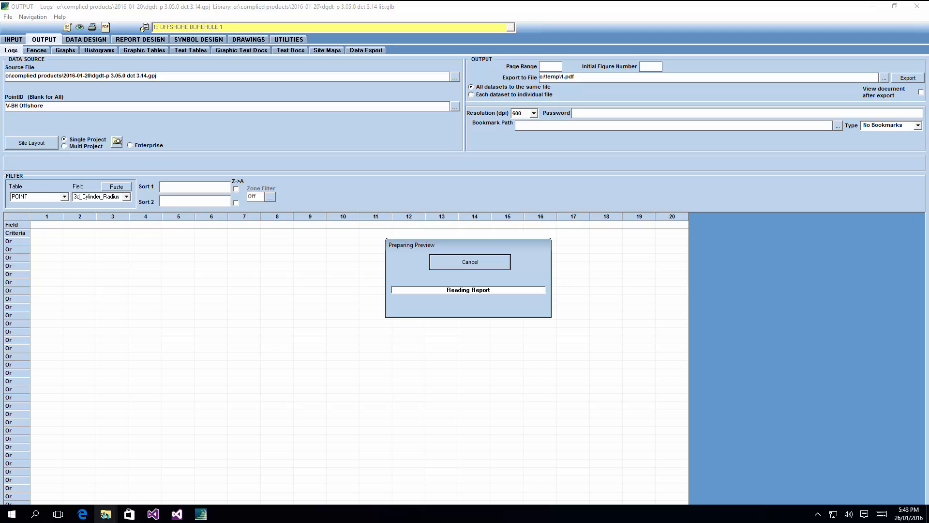
# Step: Switch to File Explorer and open the Temp folder on the C: drive
pyautogui.moveTo(106, 514)
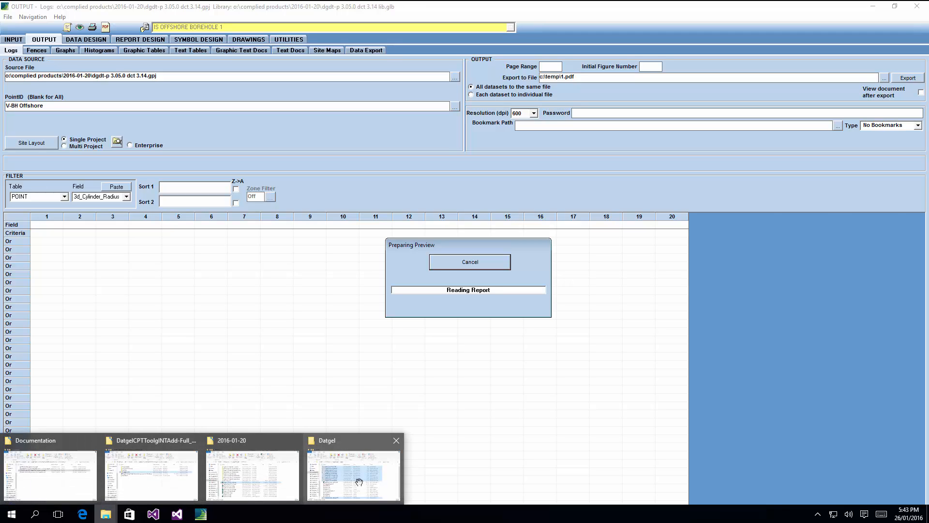
pyautogui.click(357, 481)
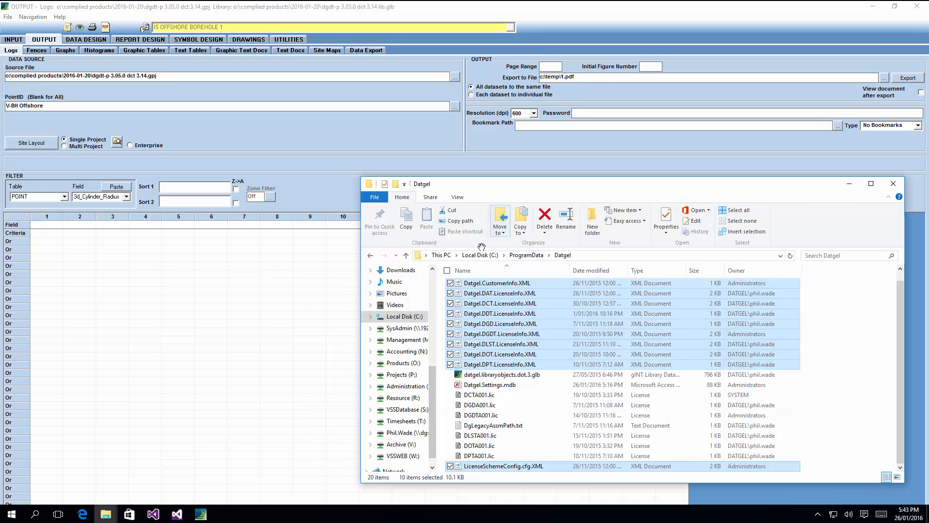
pyautogui.click(480, 255)
pyautogui.doubleClick(477, 355)
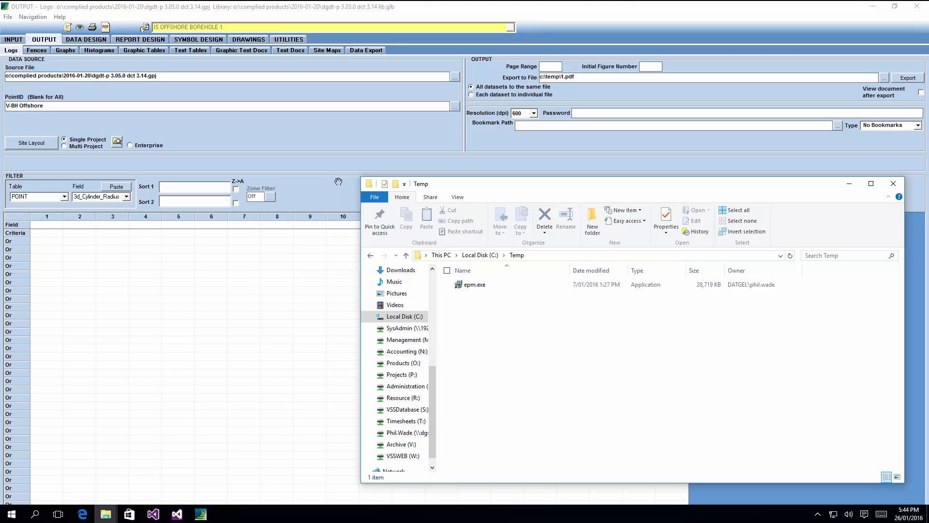
# Step: Return to the V-BH Offshore log preview and view sheet 2 and the final sheet 5
pyautogui.moveTo(578, 183); pyautogui.dragTo(481, 341)
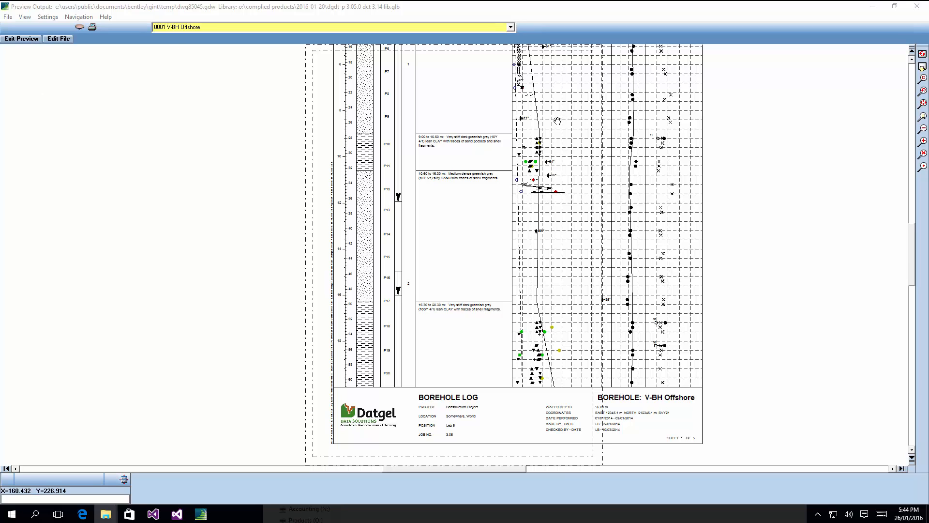
pyautogui.click(370, 26)
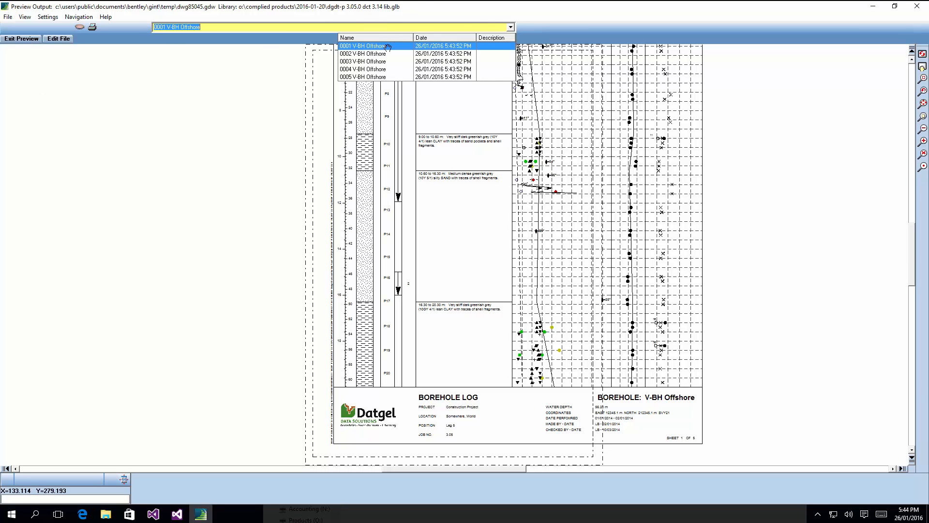
pyautogui.click(386, 49)
pyautogui.click(385, 28)
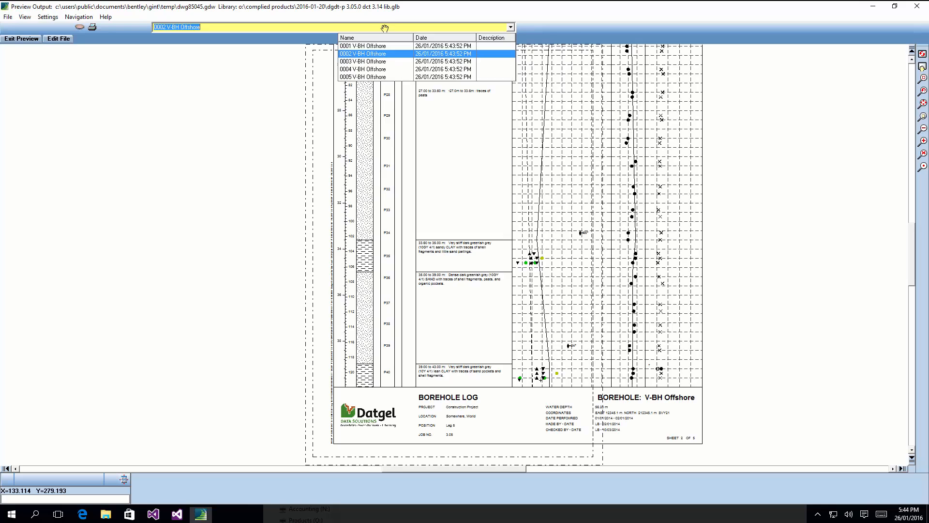
pyautogui.click(385, 77)
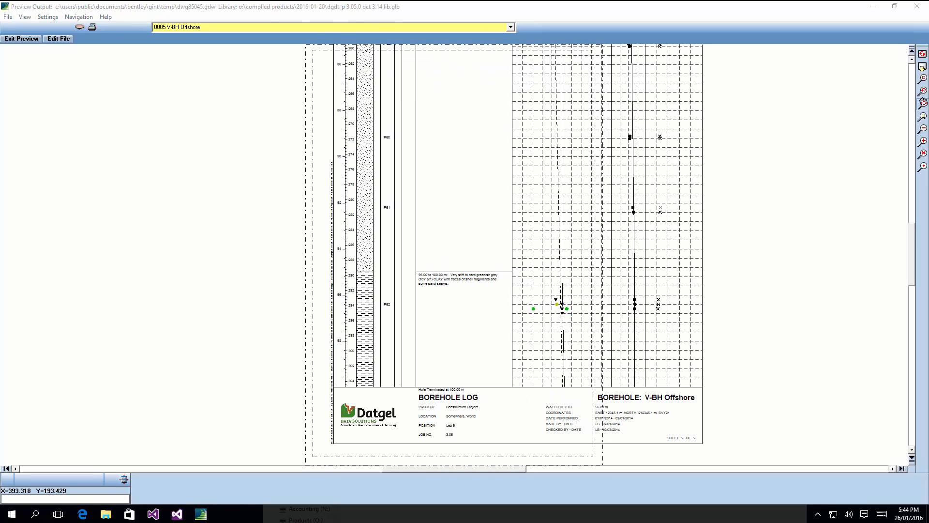
# Step: Examine the footer block of sheet 5 up close and exit the preview
pyautogui.click(923, 103)
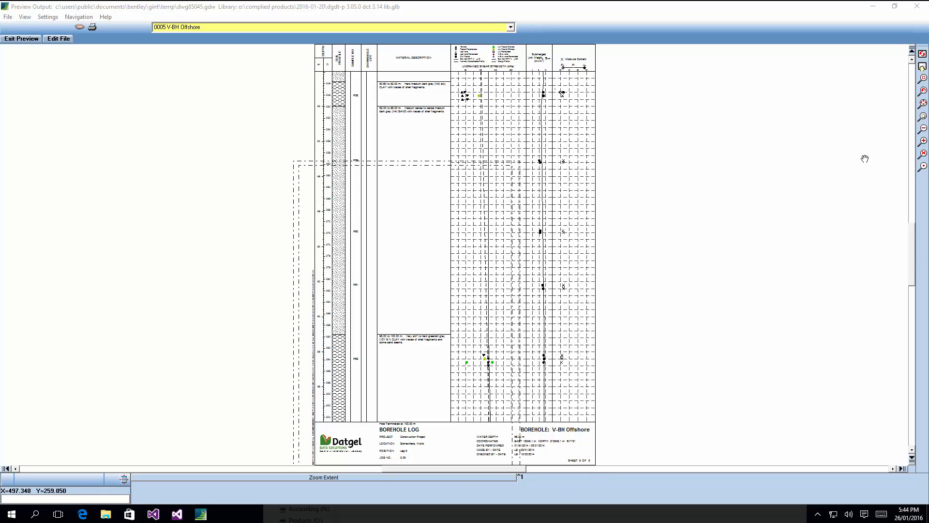
pyautogui.click(923, 166)
pyautogui.click(513, 432)
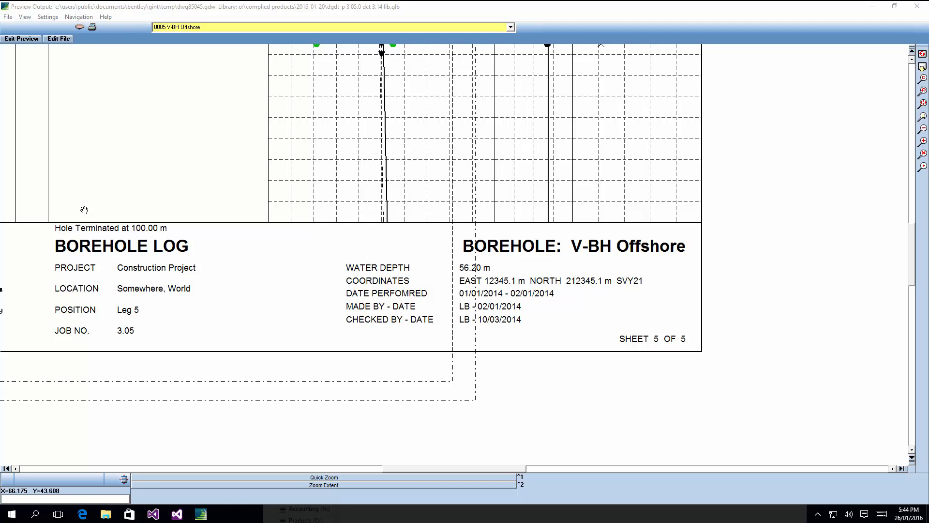
pyautogui.click(922, 113)
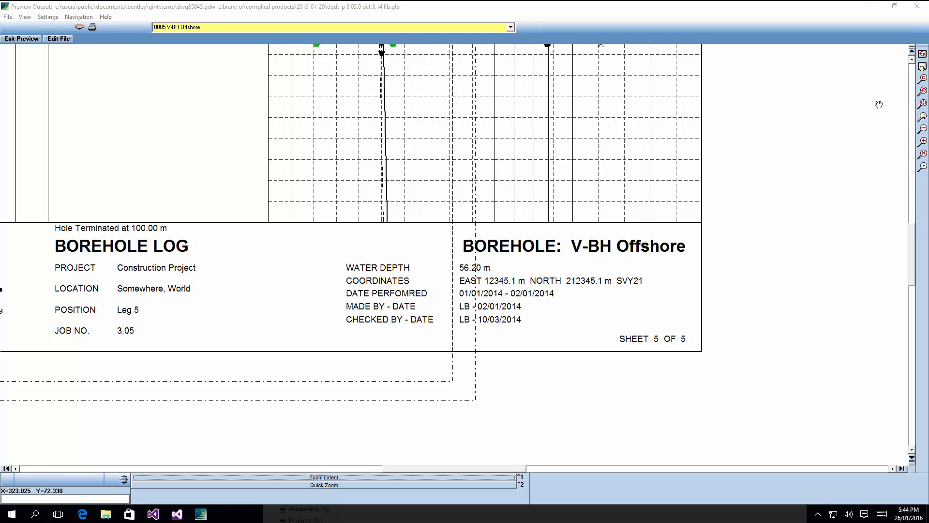
pyautogui.click(36, 40)
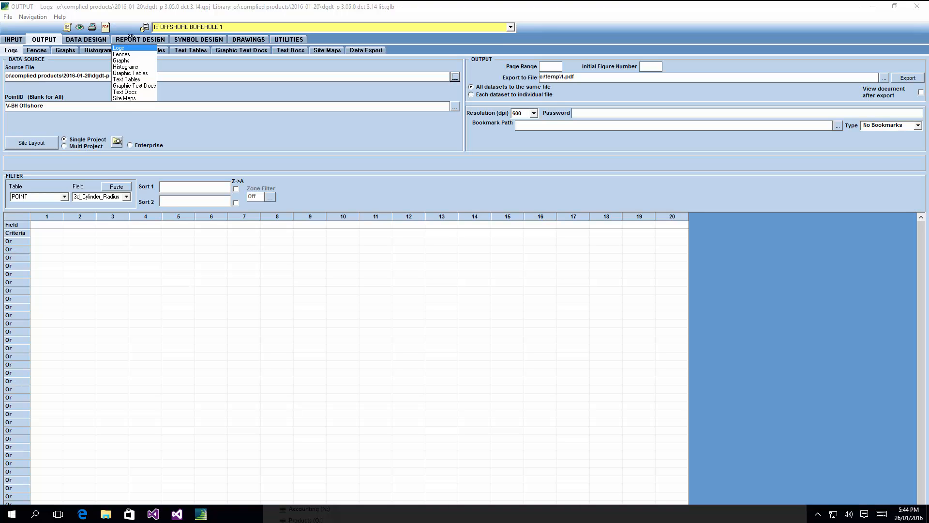
# Step: Switch to the log report design of IS OFFSHORE BOREHOLE 1, dismissing the data template assignment
pyautogui.click(131, 39)
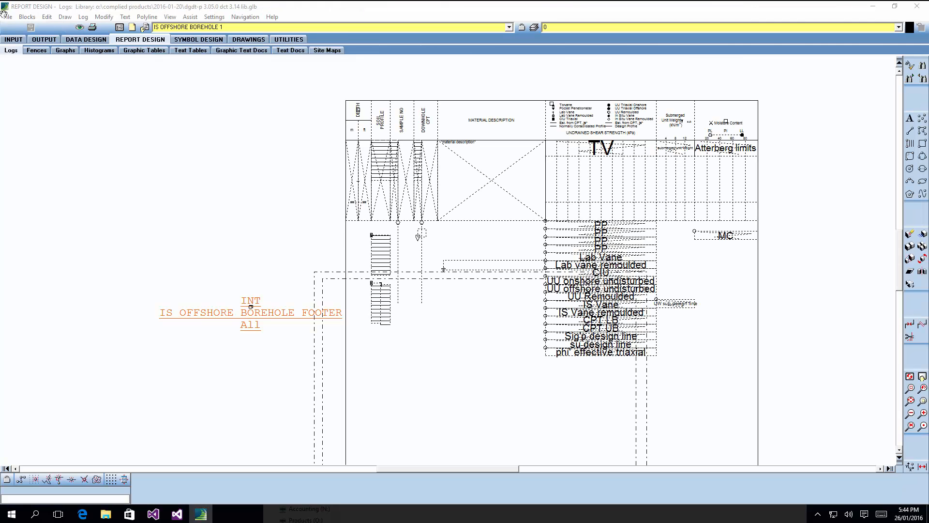
pyautogui.click(8, 16)
pyautogui.click(51, 144)
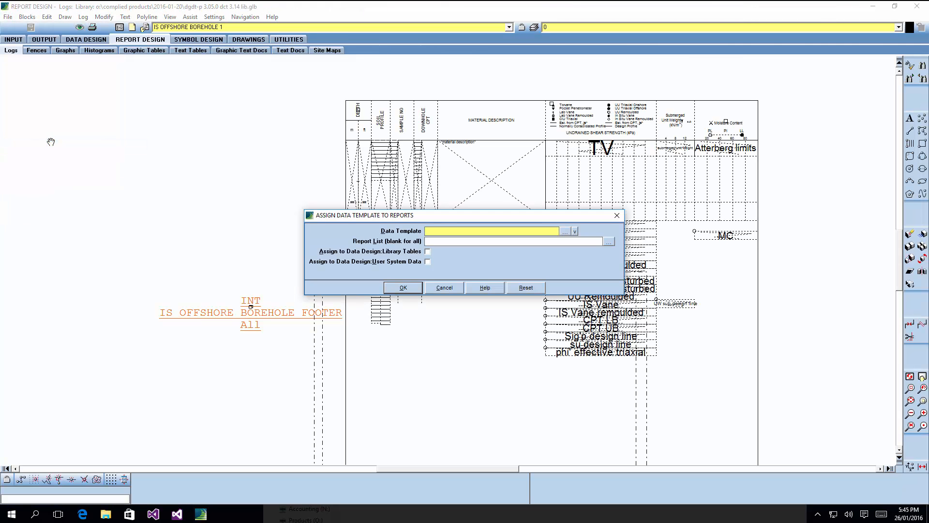
pyautogui.click(616, 216)
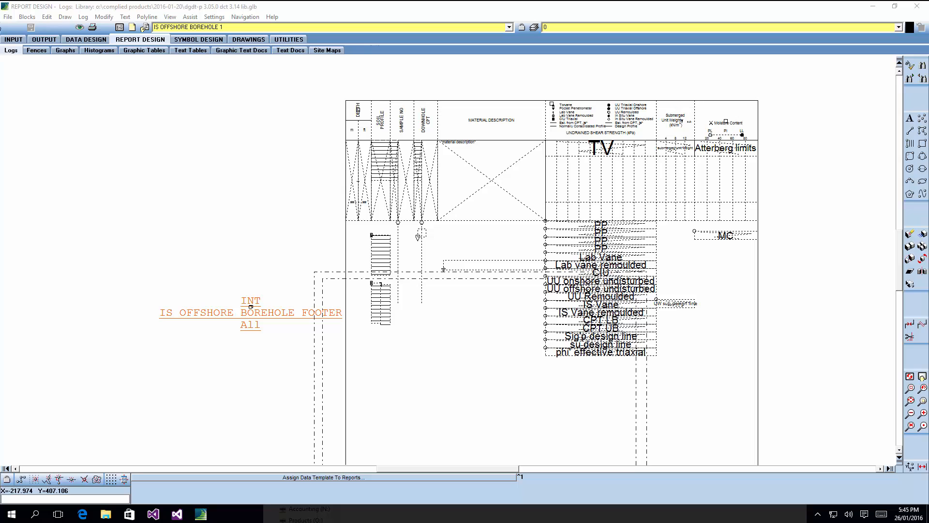
# Step: Try to choose Microsoft Print to PDF as the new printer for the reports
pyautogui.click(8, 17)
pyautogui.click(43, 172)
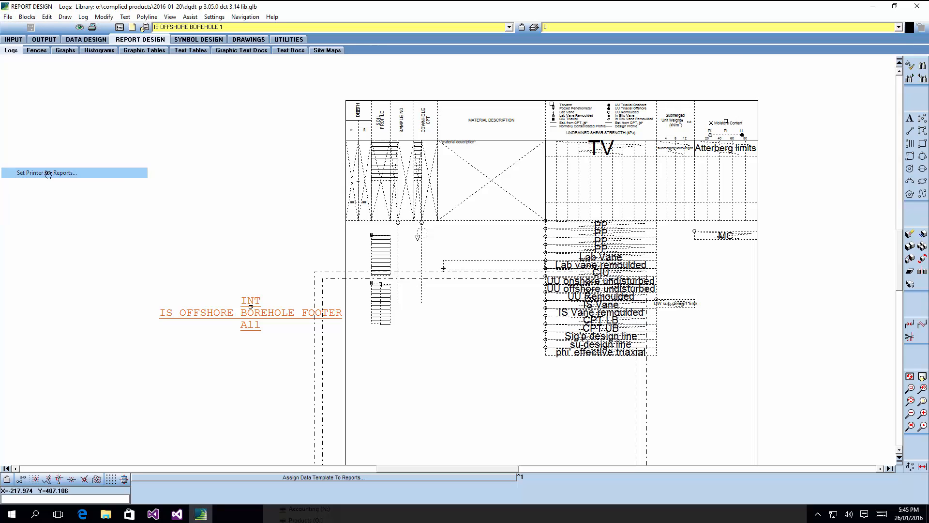
pyautogui.click(591, 242)
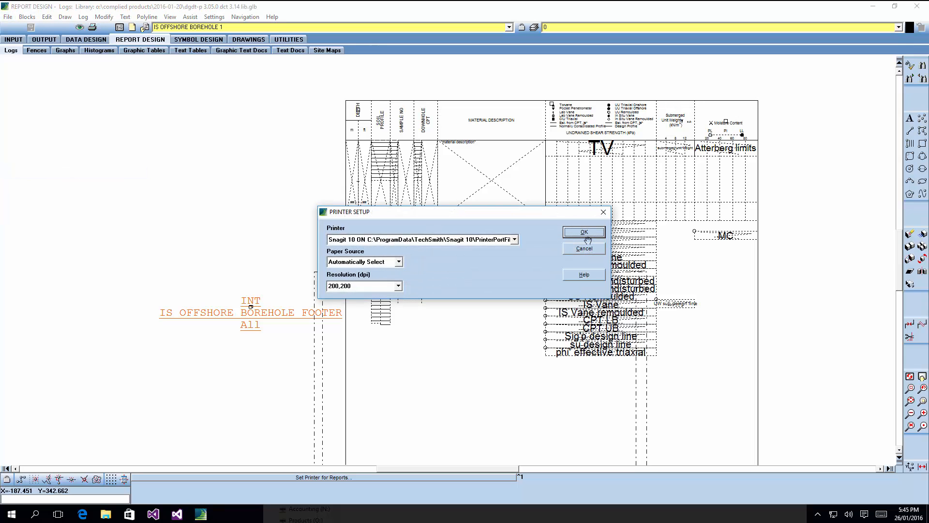
pyautogui.click(515, 239)
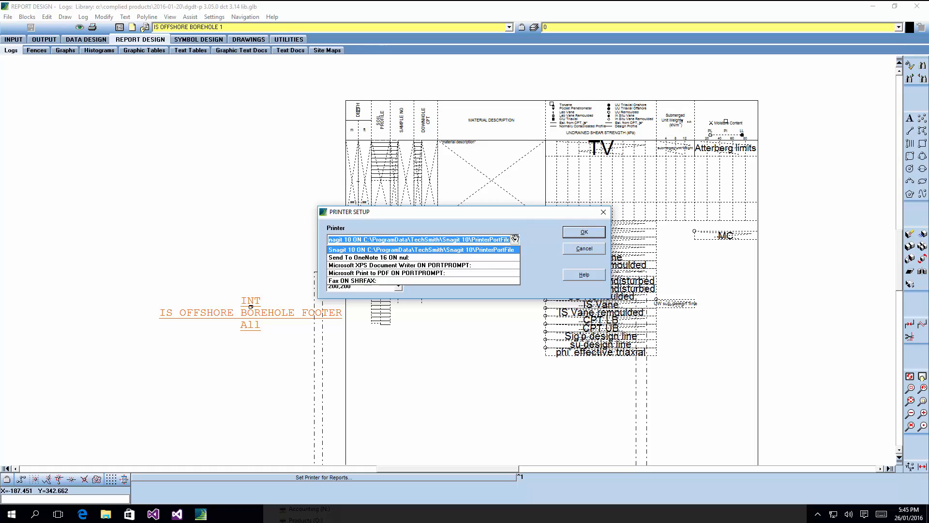
pyautogui.click(387, 272)
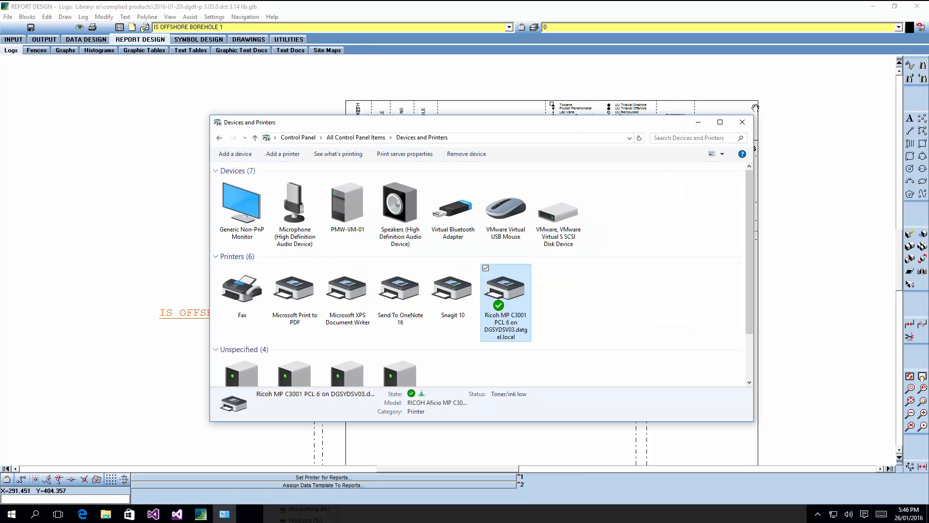
# Step: Close Devices and Printers and set the printer for all reports to Ricoh MP C3001 PCL 6 with 1200,1200 dpi resolution
pyautogui.click(742, 122)
pyautogui.click(8, 17)
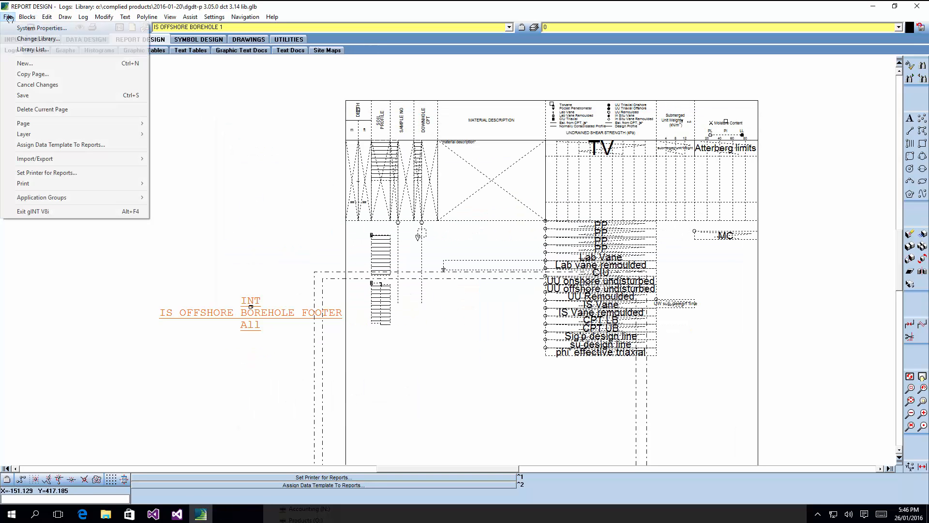
pyautogui.click(61, 173)
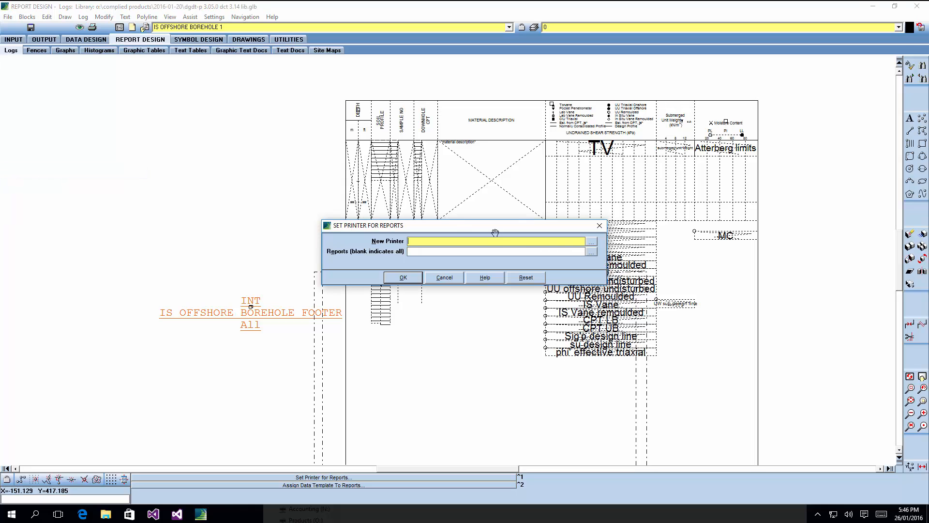
pyautogui.click(596, 244)
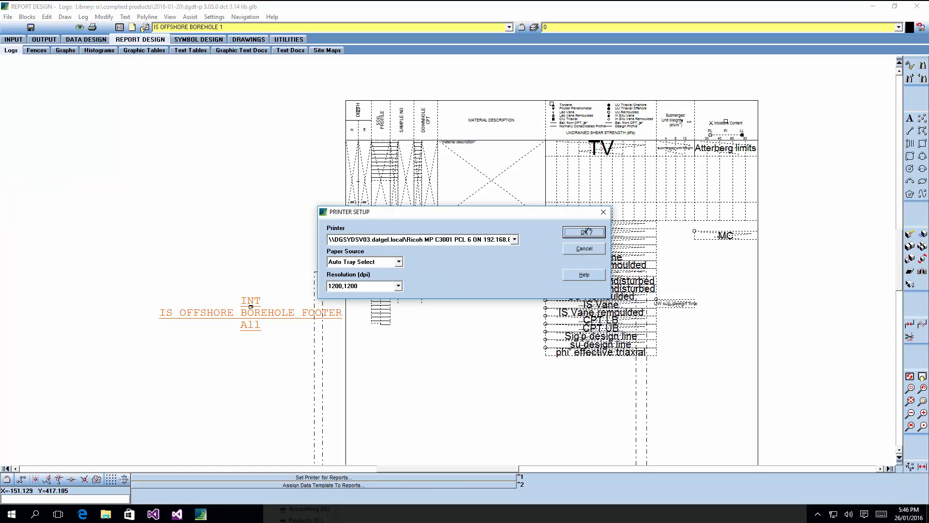
pyautogui.click(585, 232)
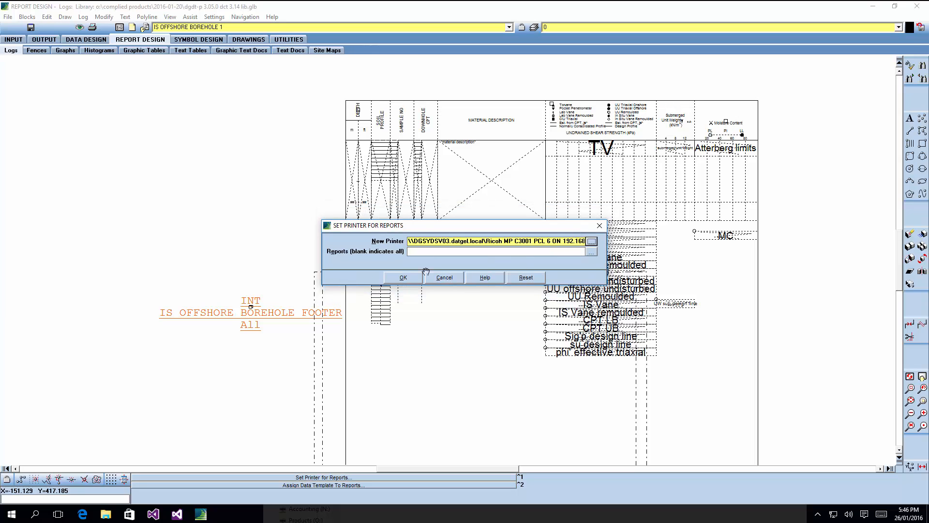
pyautogui.click(399, 275)
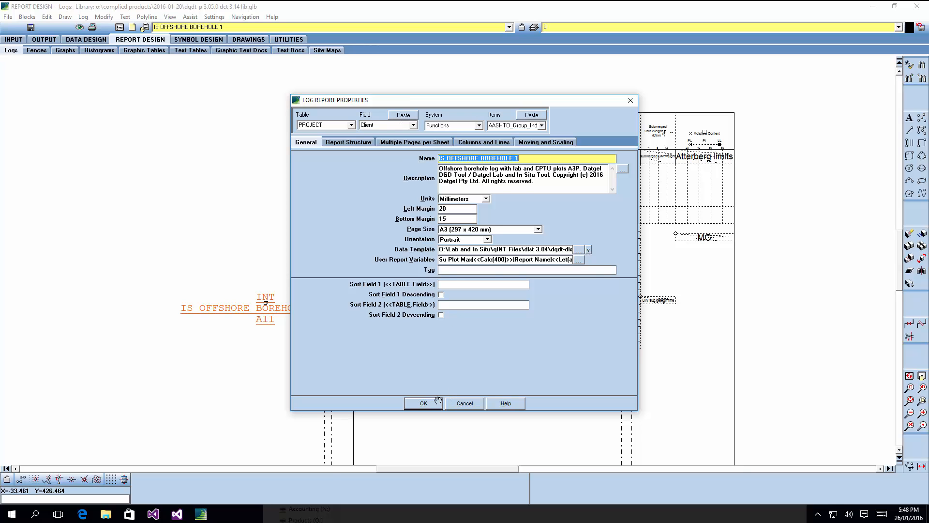
# Step: Accept the log report properties with A3 portrait pages, and cancel the unsaved changes to the IS OFFSHORE BOREHOLE 1 report
pyautogui.click(424, 402)
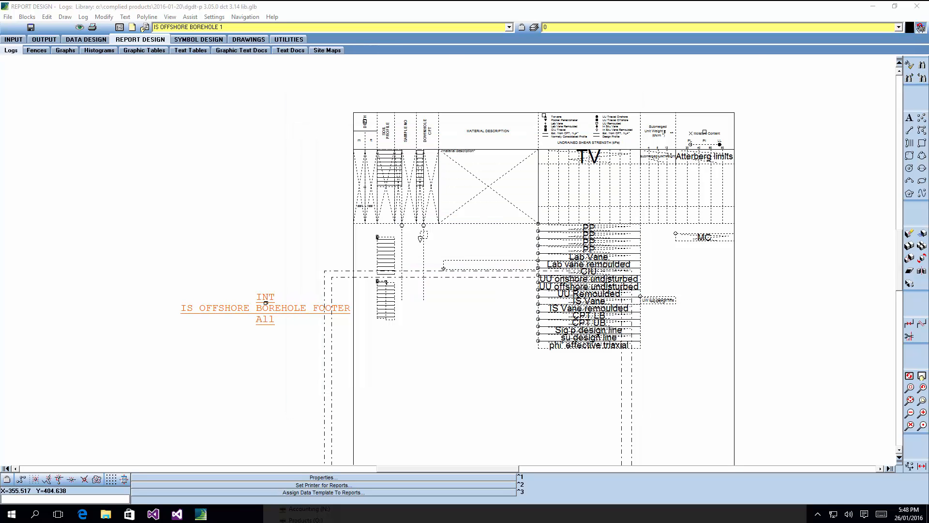
pyautogui.click(921, 28)
pyautogui.click(443, 290)
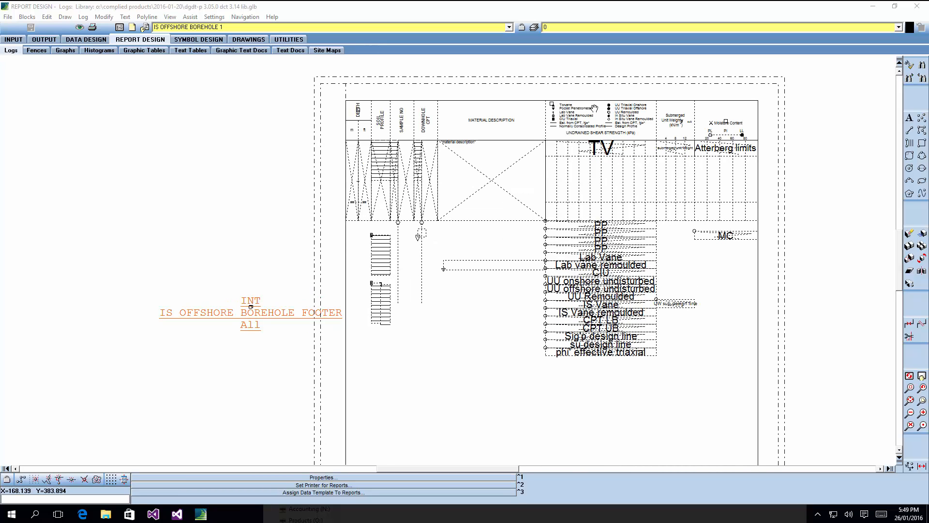
# Step: Open the IS OFFSHORE BOREHOLE 2 report design for viewing, and switch to data input
pyautogui.click(40, 39)
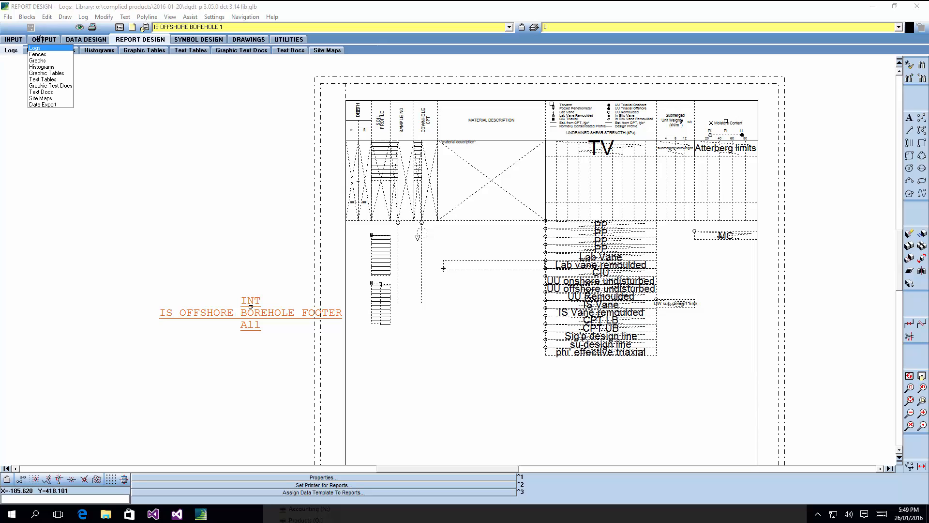
pyautogui.click(220, 27)
pyautogui.click(209, 75)
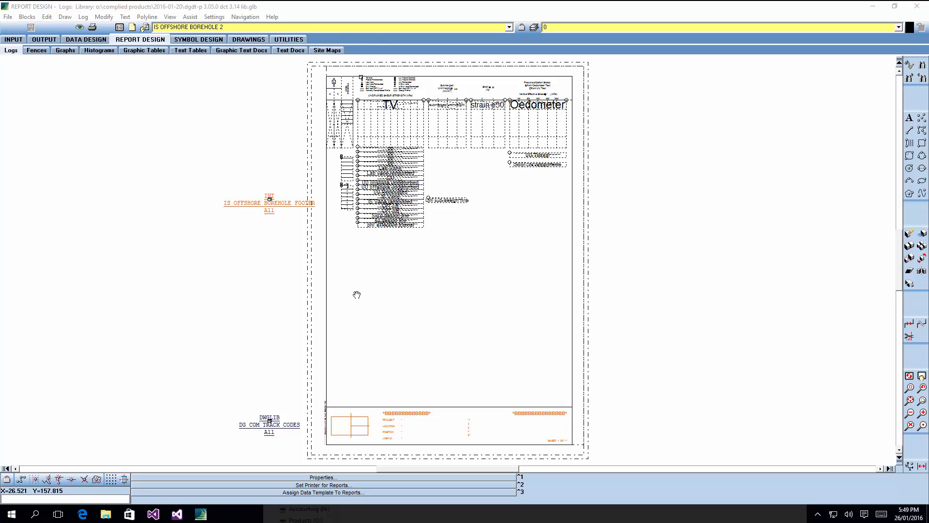
pyautogui.click(17, 39)
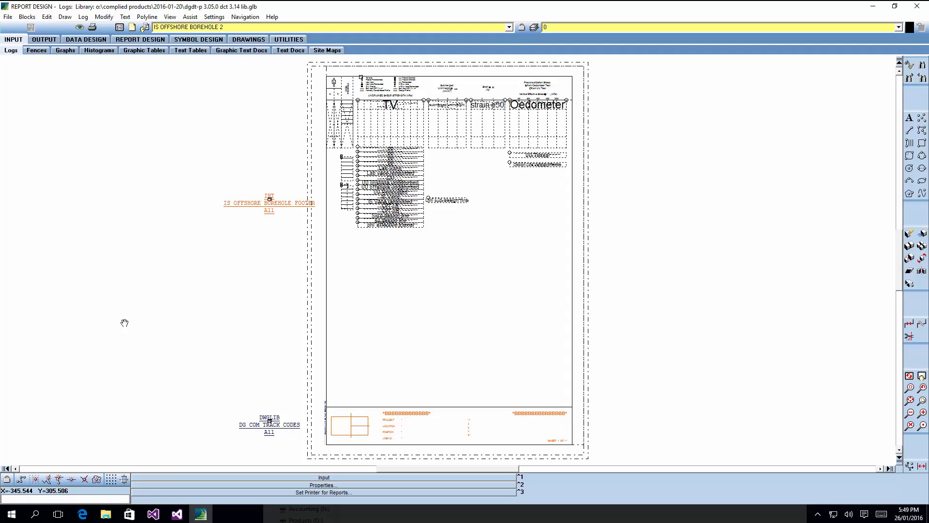
# Step: Switch to File Explorer, open the CPT package's Example CPT Data Files folder and select the Gorilla 04 ref level files .001 to .007
pyautogui.click(106, 514)
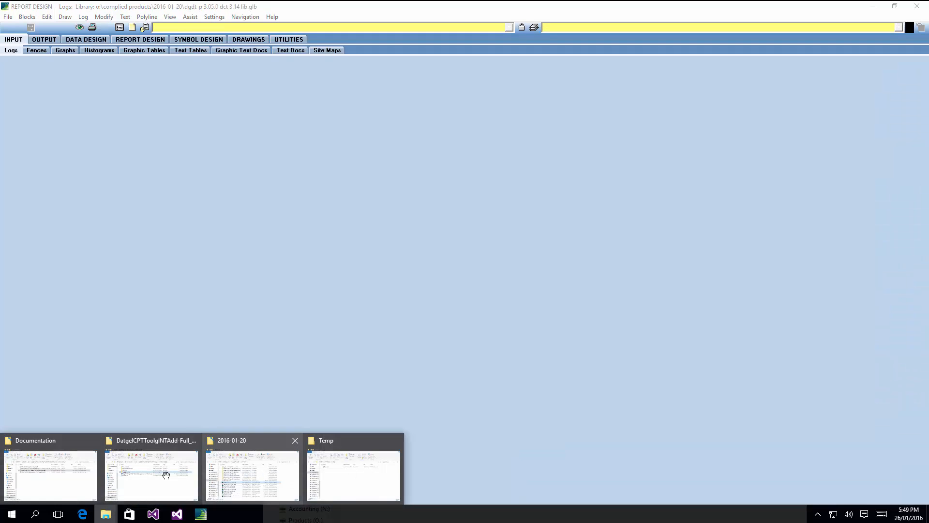
pyautogui.click(154, 441)
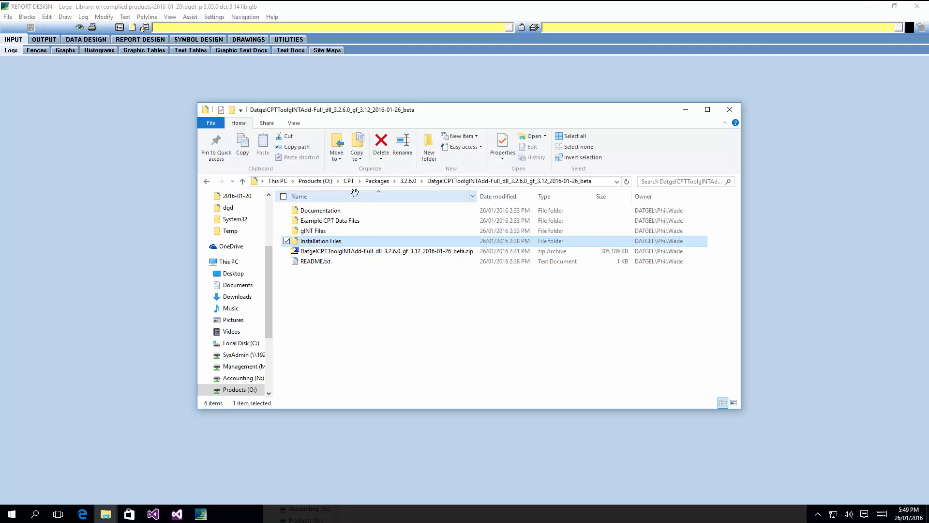
pyautogui.click(322, 219)
pyautogui.doubleClick(323, 219)
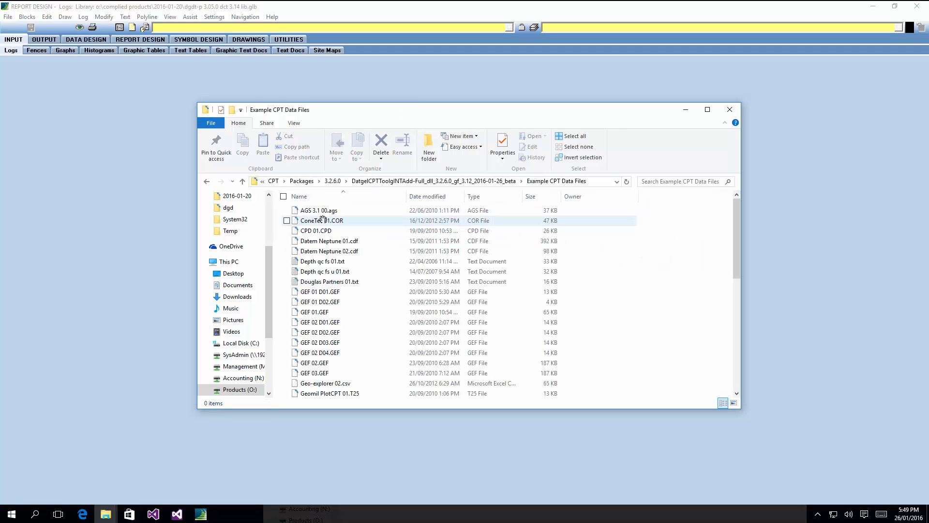
pyautogui.click(320, 291)
pyautogui.scroll(-5, 320, 266)
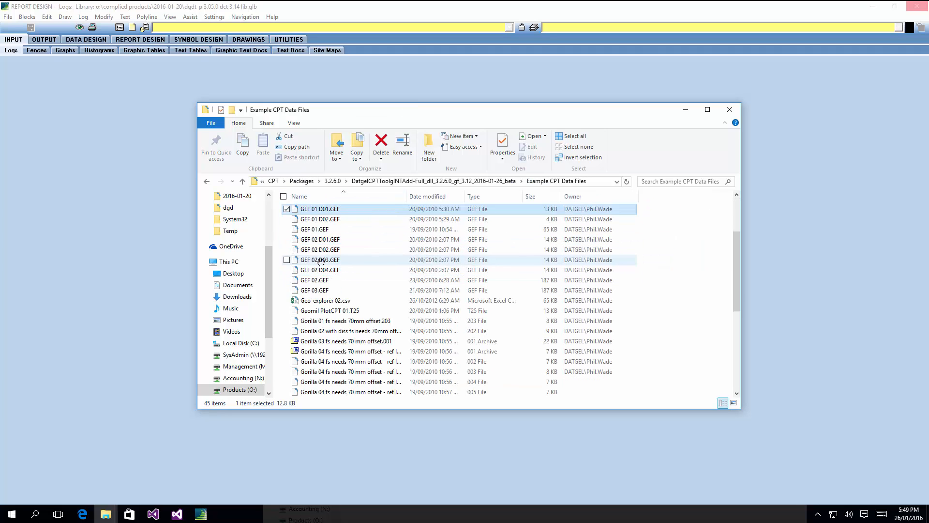
pyautogui.moveTo(408, 195); pyautogui.dragTo(423, 194)
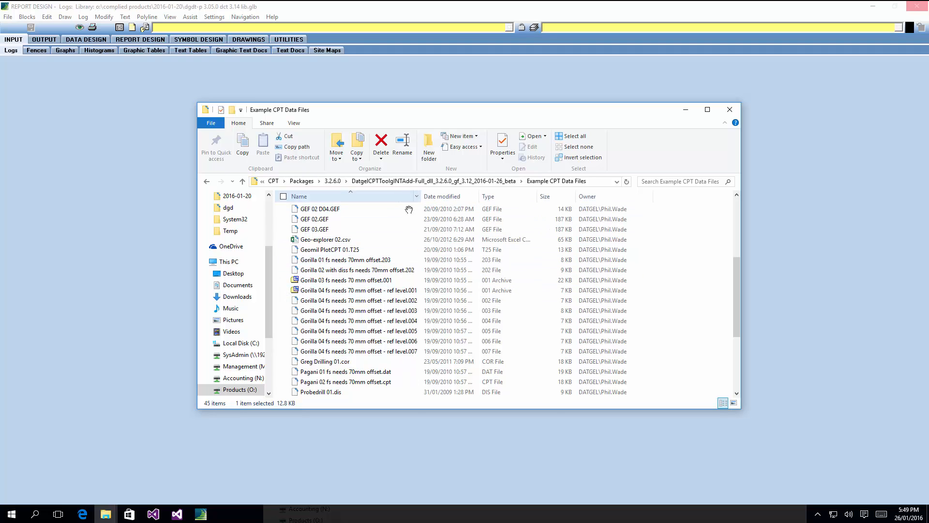
pyautogui.click(406, 290)
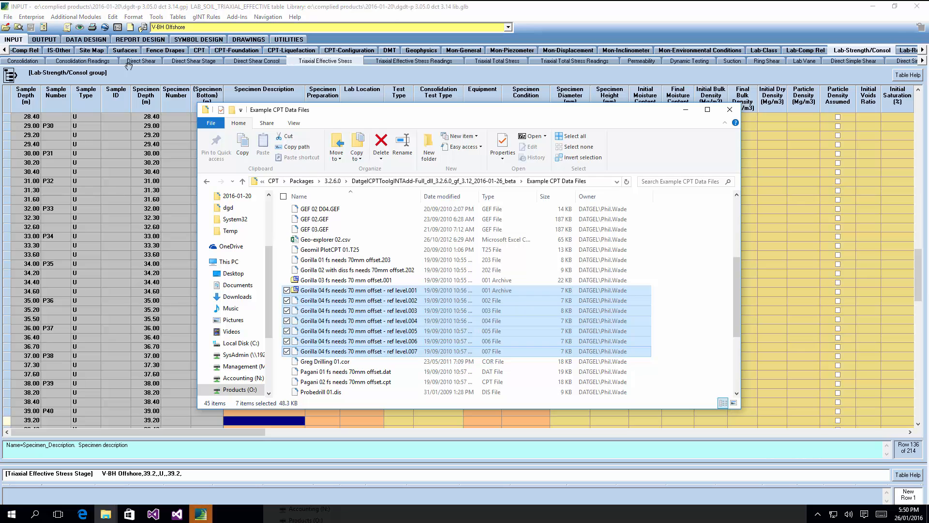
# Step: Return to gINT's project input, open the Main Group's Point table and sort the points by Type
pyautogui.click(4, 49)
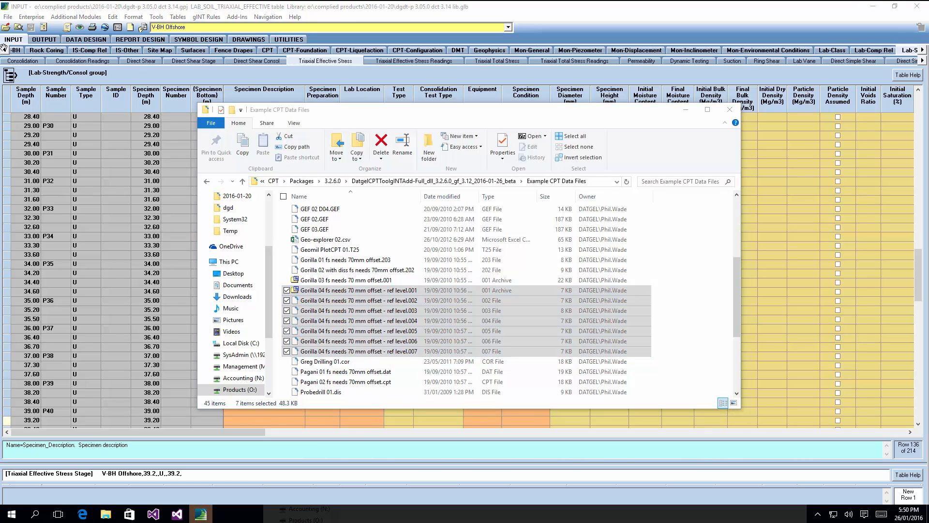
pyautogui.click(4, 50)
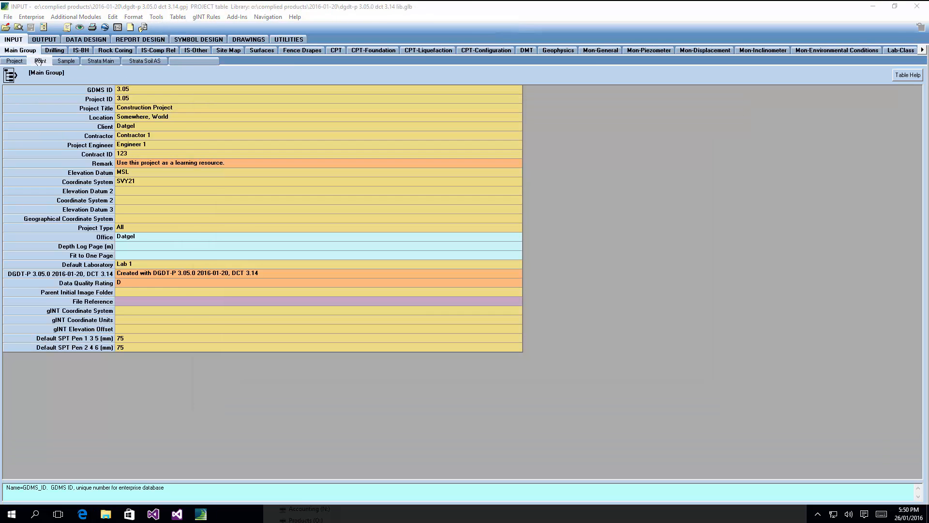
pyautogui.click(39, 61)
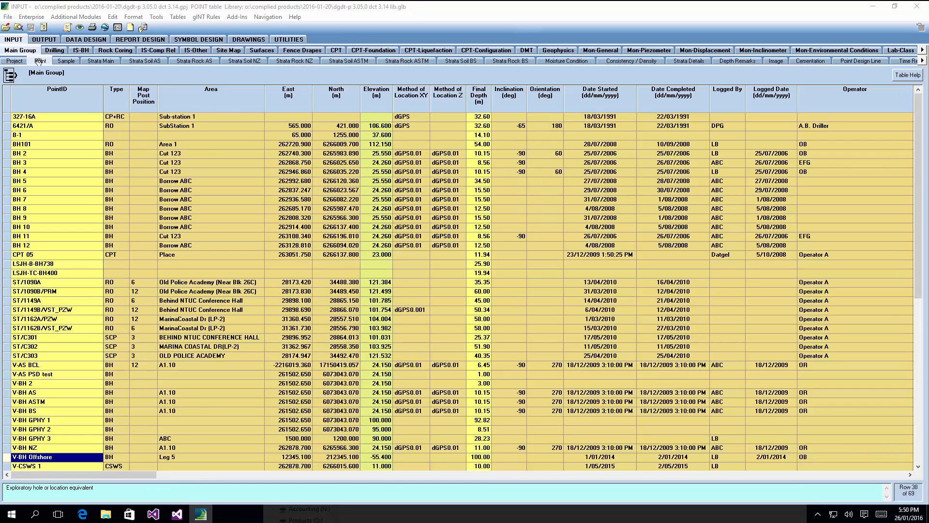
pyautogui.click(116, 95)
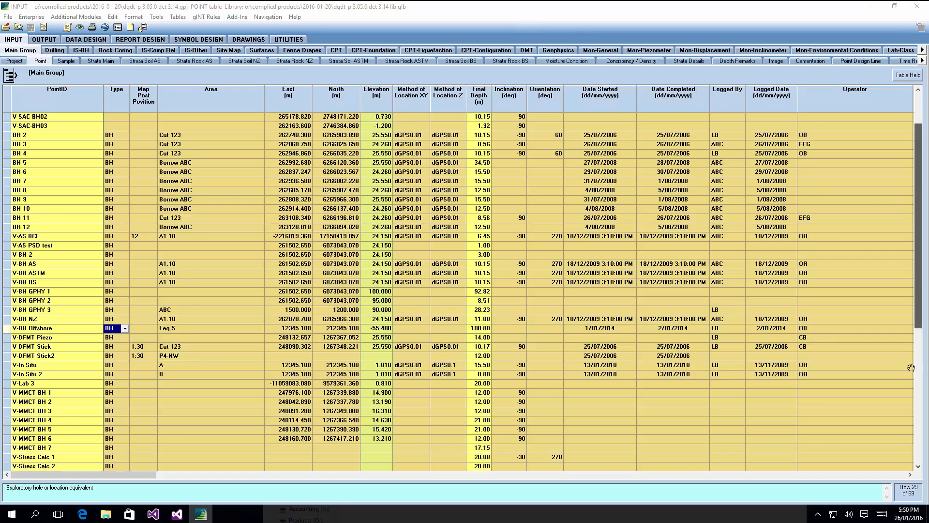
# Step: Open the Datgel CPT Tool's data import and set the file type to A.P. van den Berg Gorilla!
pyautogui.moveTo(918, 291); pyautogui.dragTo(903, 484)
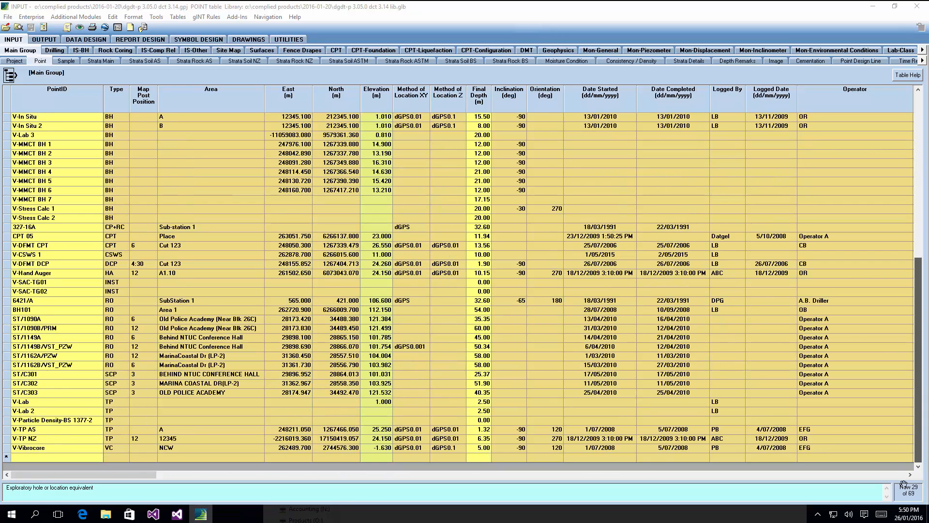
pyautogui.click(240, 17)
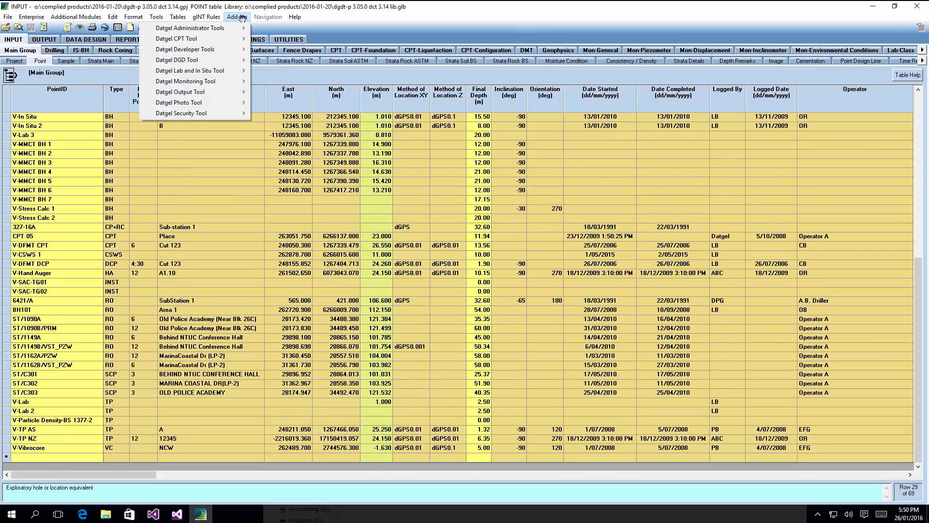
pyautogui.moveTo(232, 39)
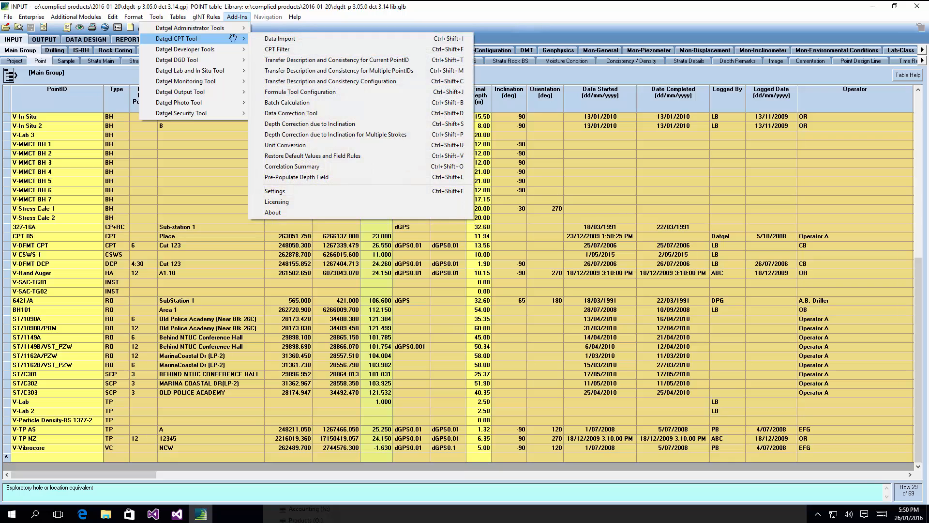
pyautogui.click(304, 38)
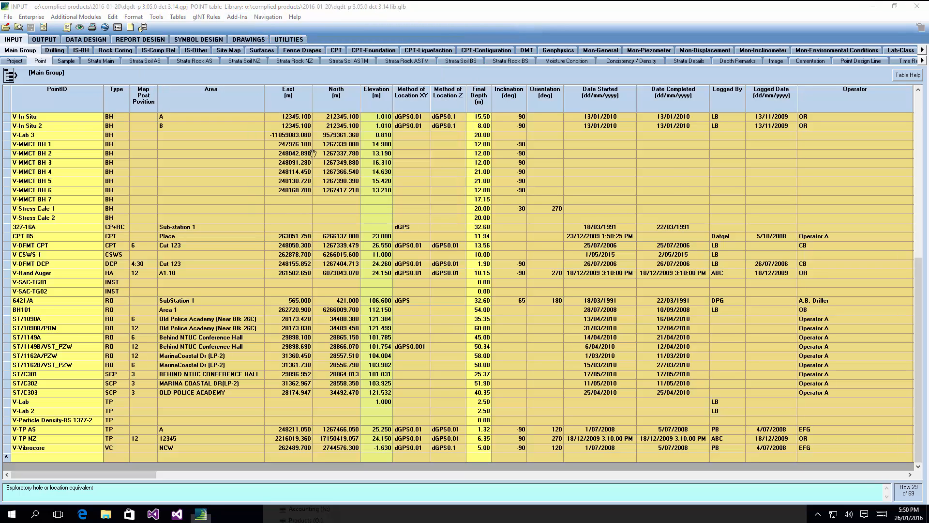
pyautogui.click(335, 163)
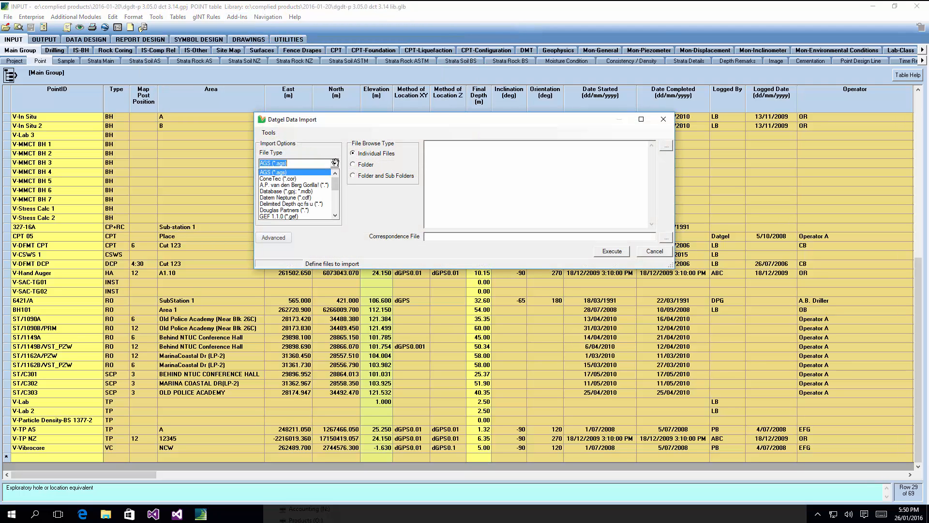
pyautogui.click(317, 185)
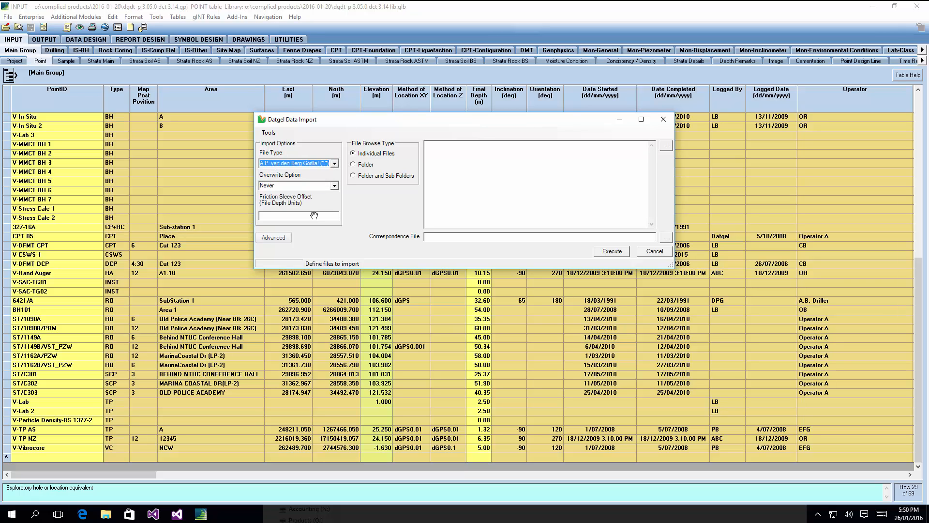
# Step: Browse for the import files, copy the Example CPT Data Files folder path from File Explorer, and go to that folder in the file selection dialog
pyautogui.click(666, 145)
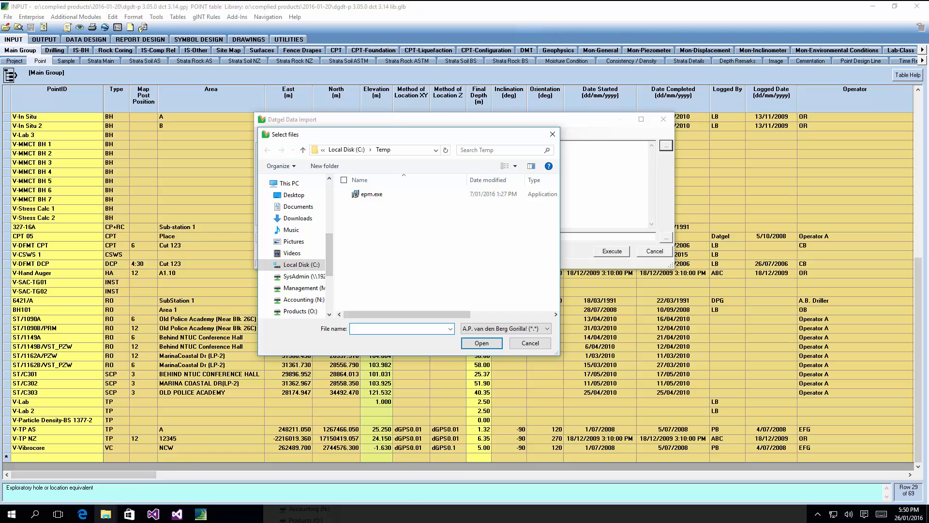
pyautogui.moveTo(106, 514)
pyautogui.click(145, 479)
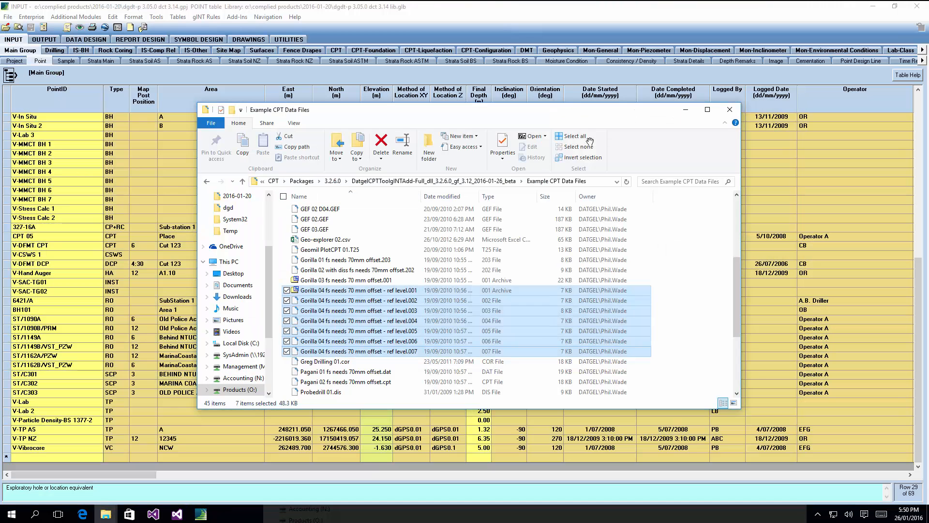
pyautogui.click(592, 182)
pyautogui.hotkey('alt', 'Tab')
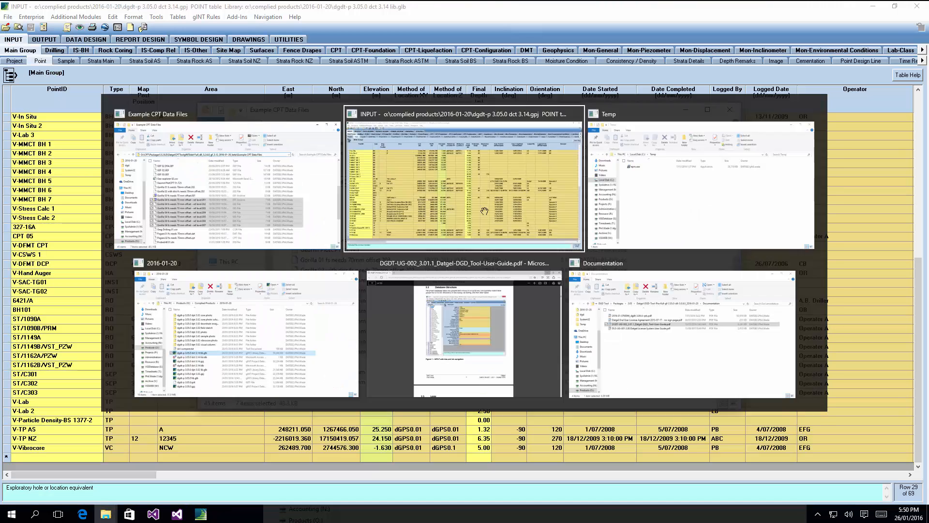
pyautogui.hotkey('ctrl', 'v')
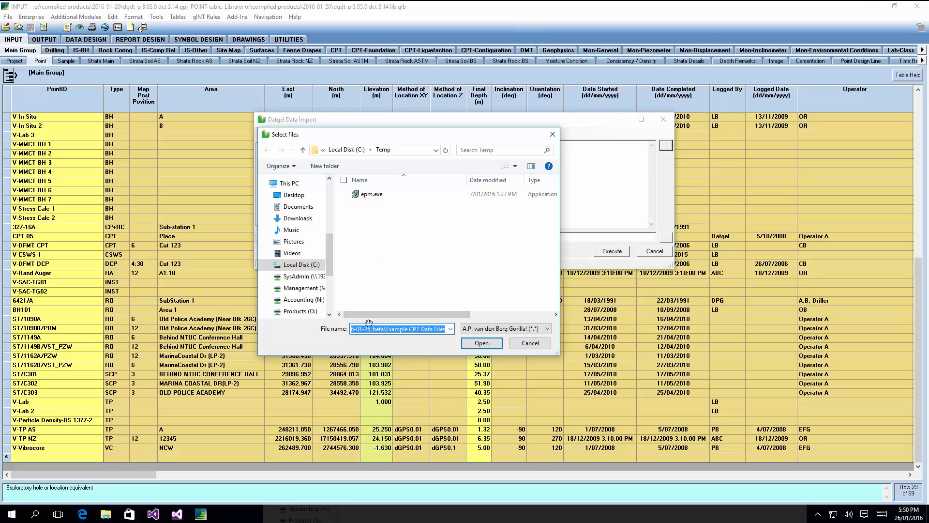
pyautogui.press('Return')
# Step: Select the seven files "Gorilla 04 fs needs 70 mm offset - ref level" .001 to .007 and add them to the import
pyautogui.moveTo(552, 200); pyautogui.dragTo(549, 240)
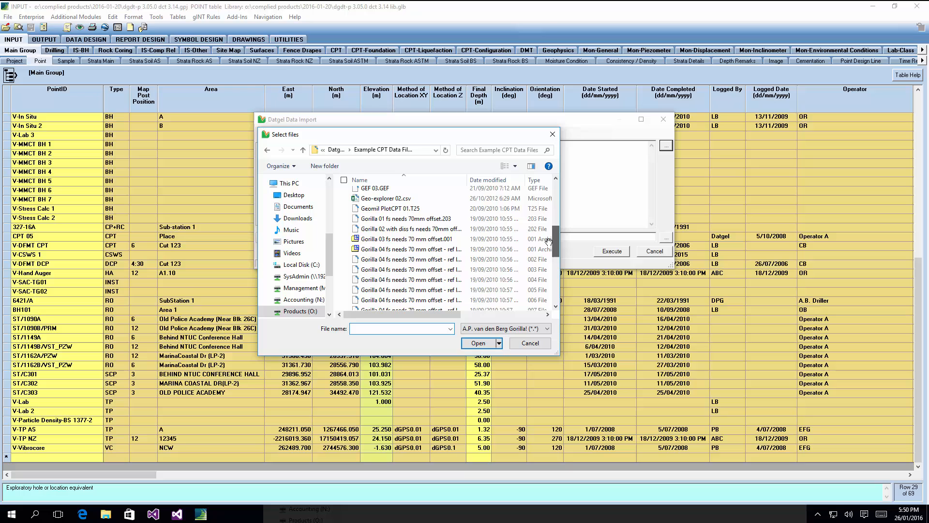
pyautogui.doubleClick(468, 180)
pyautogui.click(461, 249)
pyautogui.scroll(-2, 461, 246)
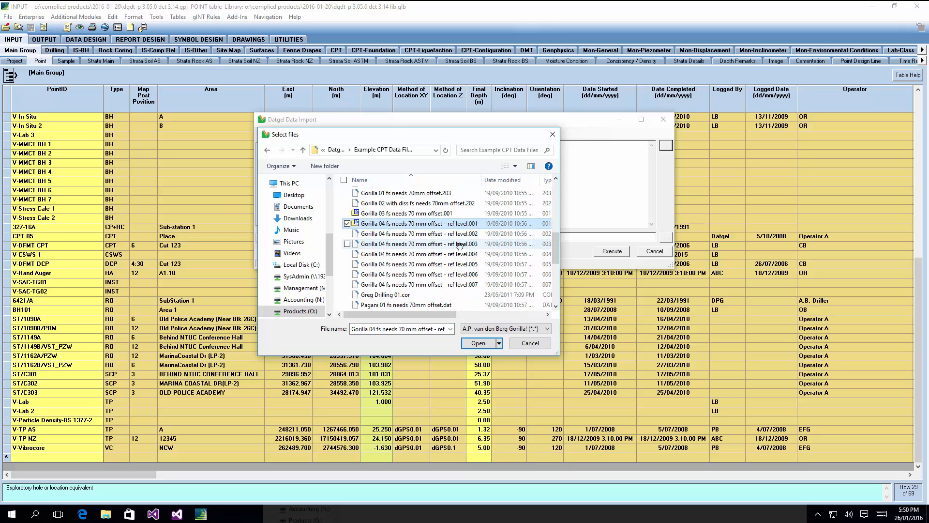
pyautogui.keyDown('shift'); pyautogui.click(463, 253); pyautogui.keyUp('shift')
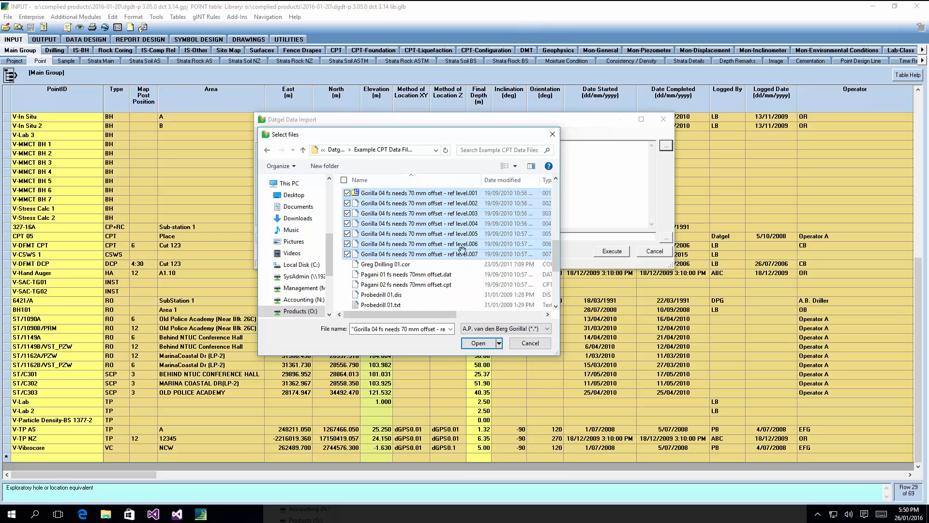
pyautogui.click(481, 344)
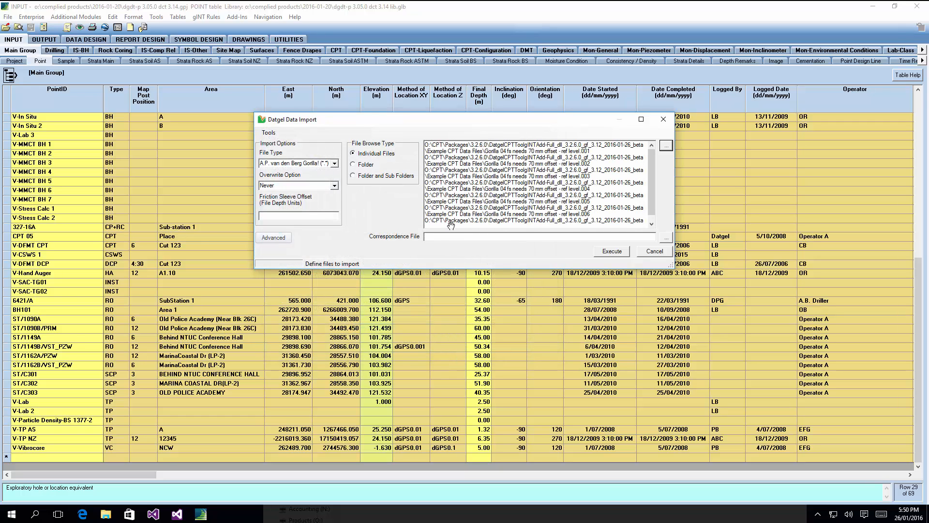
# Step: Set the correspondence file to datgel_cpt_tool_dgd_3.12_si_gorilla_reference_level_06.gci from the gINT Files\DGD SI folder
pyautogui.click(666, 237)
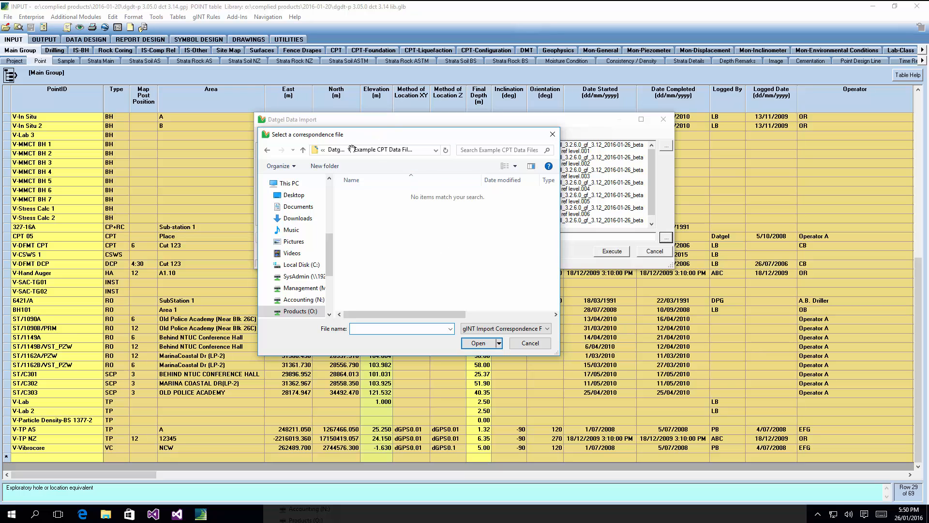
pyautogui.click(338, 150)
pyautogui.doubleClick(365, 203)
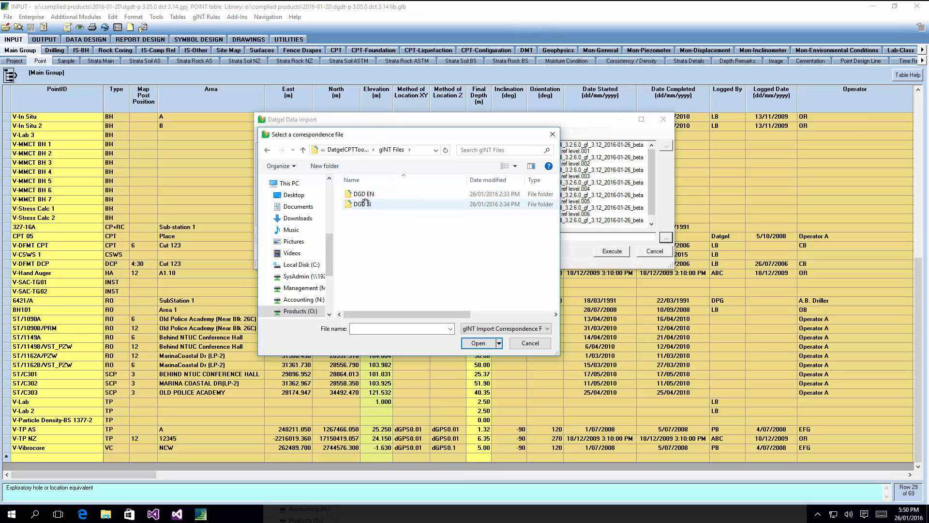
pyautogui.doubleClick(365, 203)
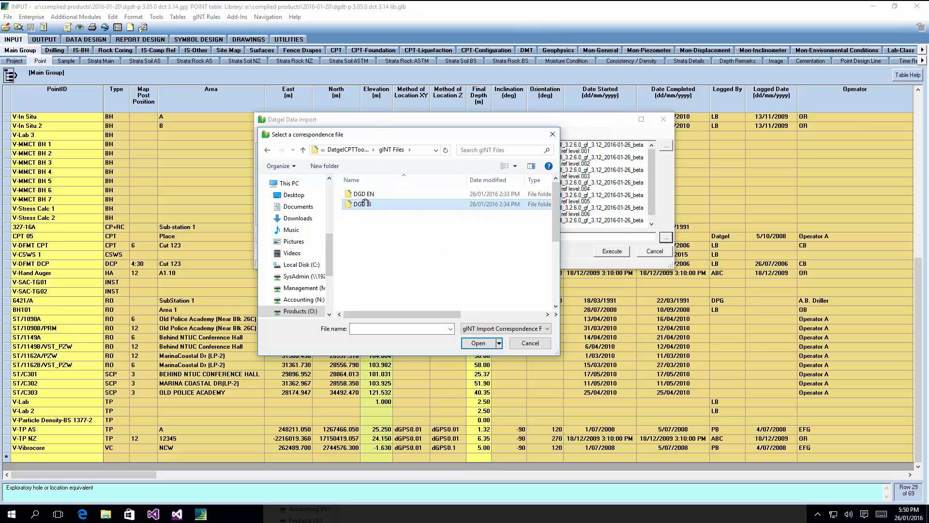
pyautogui.doubleClick(467, 179)
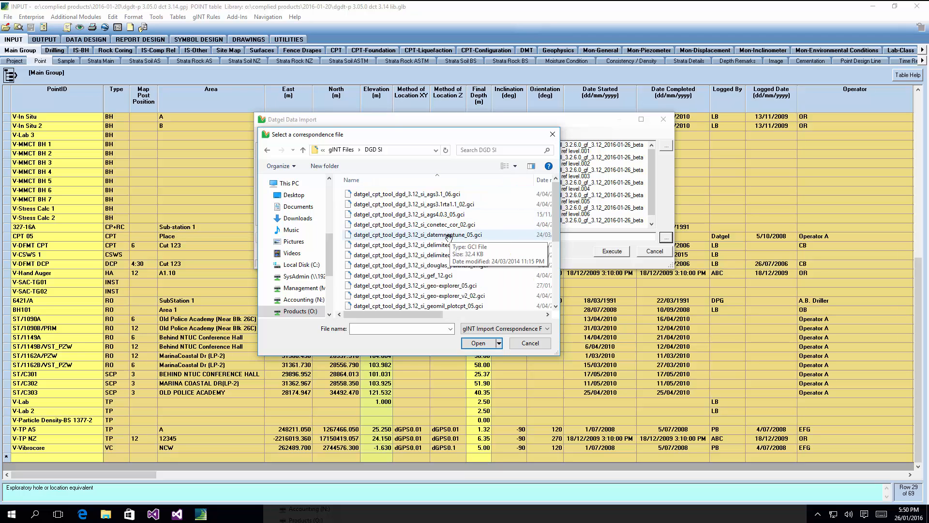
pyautogui.scroll(-3, 454, 263)
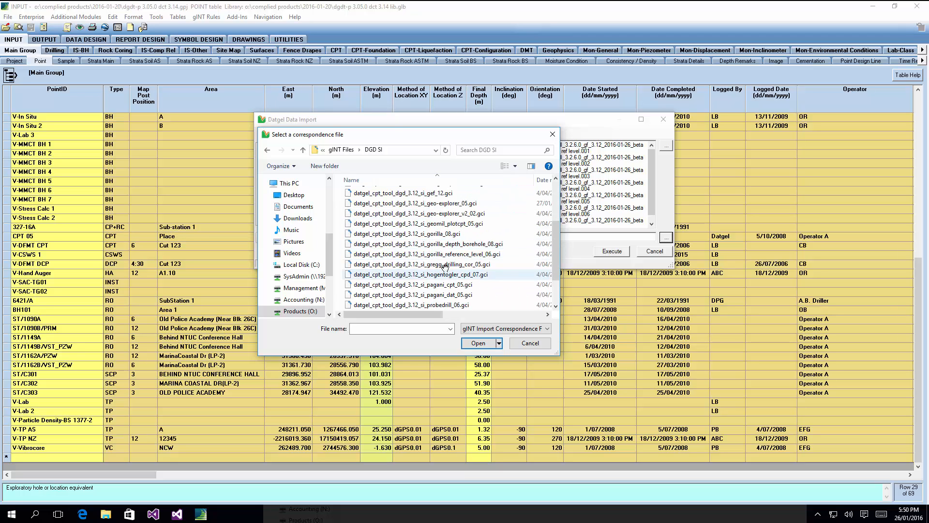
pyautogui.click(475, 254)
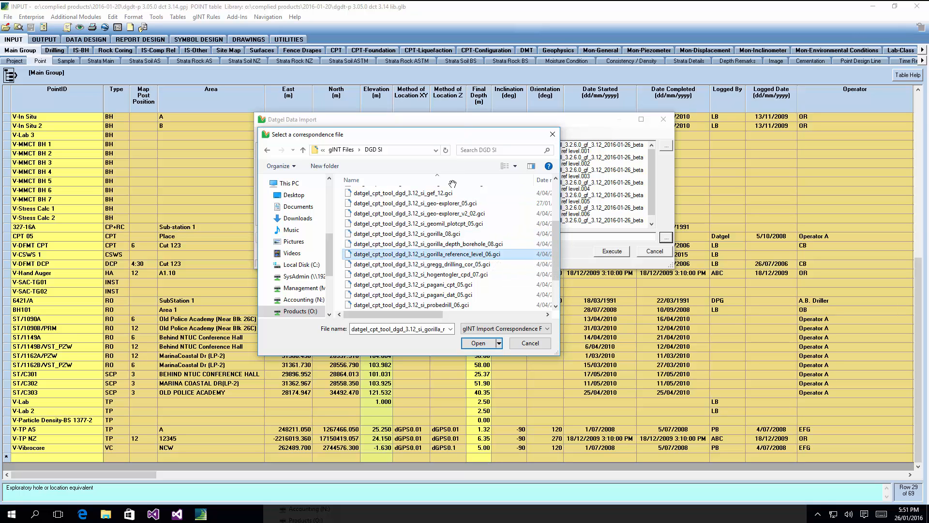
pyautogui.moveTo(464, 135); pyautogui.dragTo(478, 252)
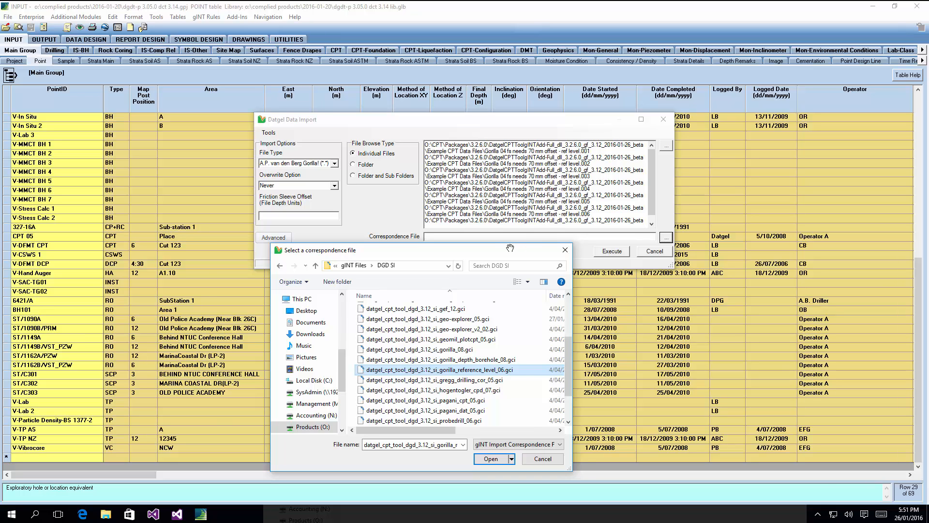
pyautogui.moveTo(510, 249); pyautogui.dragTo(460, 200)
pyautogui.click(441, 410)
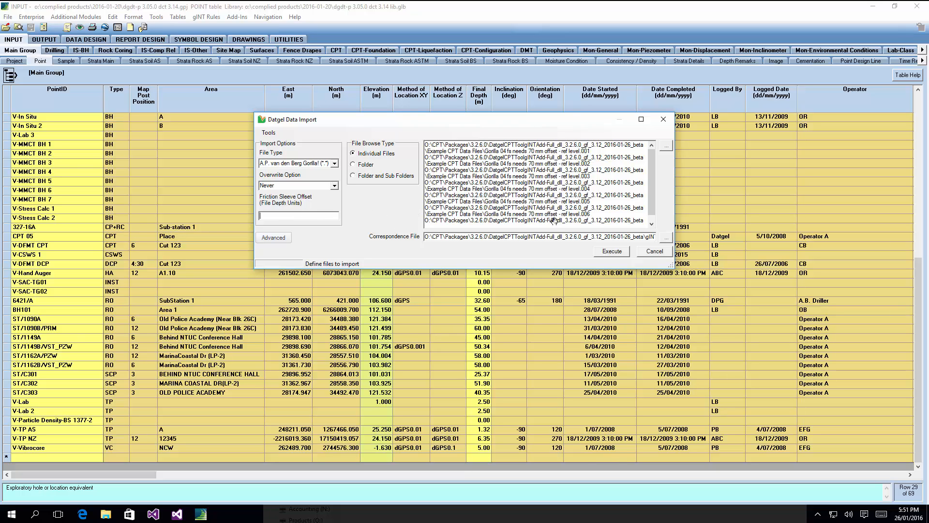
# Step: Set the friction sleeve offset to 0.07 and execute the import of the Gorilla files
pyautogui.write('0.07')
pyautogui.click(613, 251)
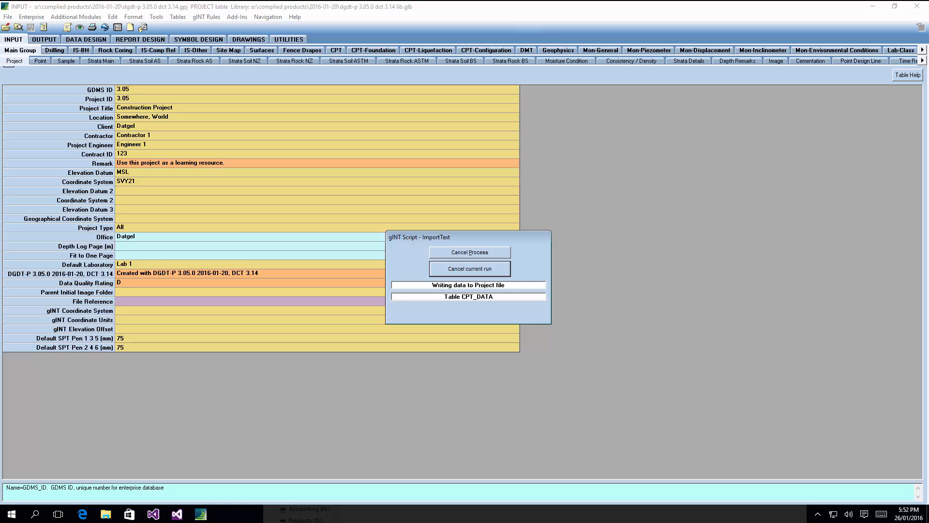
pyautogui.hotkey('alt', 'Tab')
pyautogui.hotkey('alt', 'Tab')
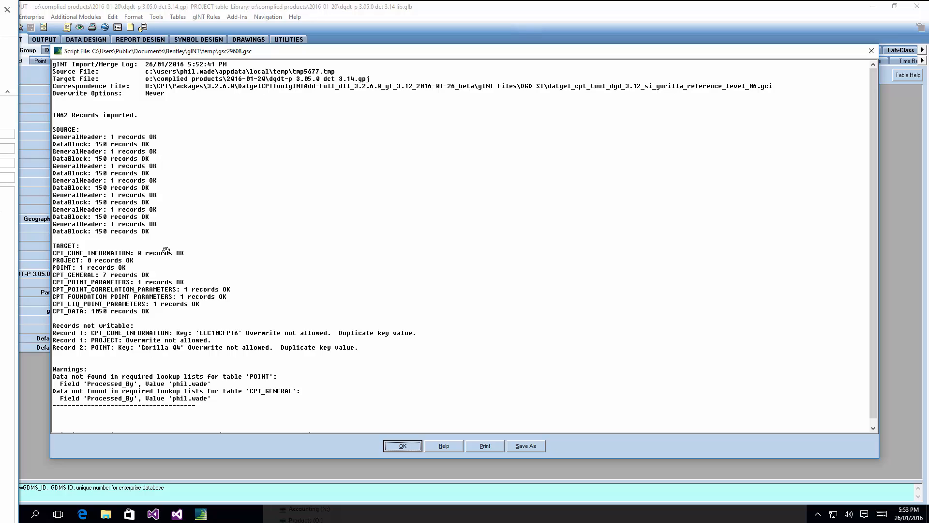
# Step: Review the import log's record counts for the CPT_DATA, POINT and CPT_GENERAL tables, and close the log
pyautogui.doubleClick(100, 310)
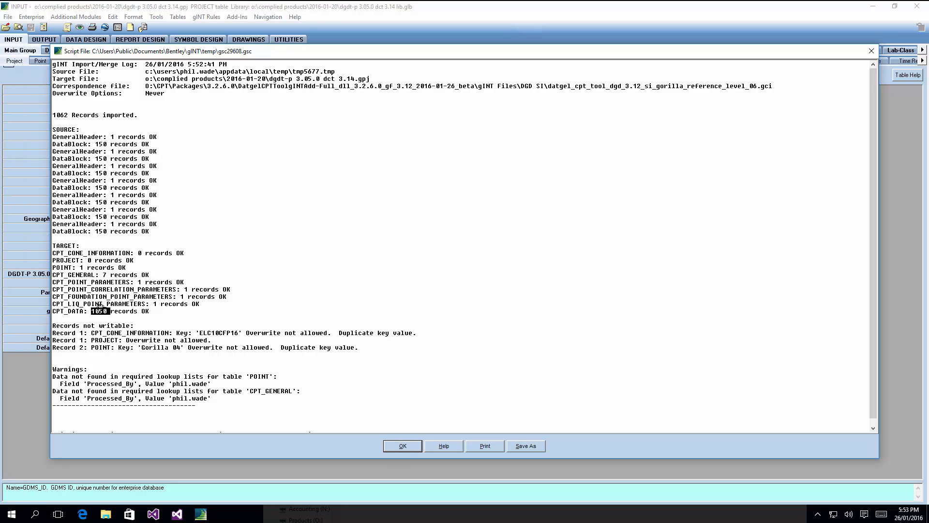
pyautogui.click(84, 267)
pyautogui.doubleClick(104, 274)
pyautogui.click(408, 442)
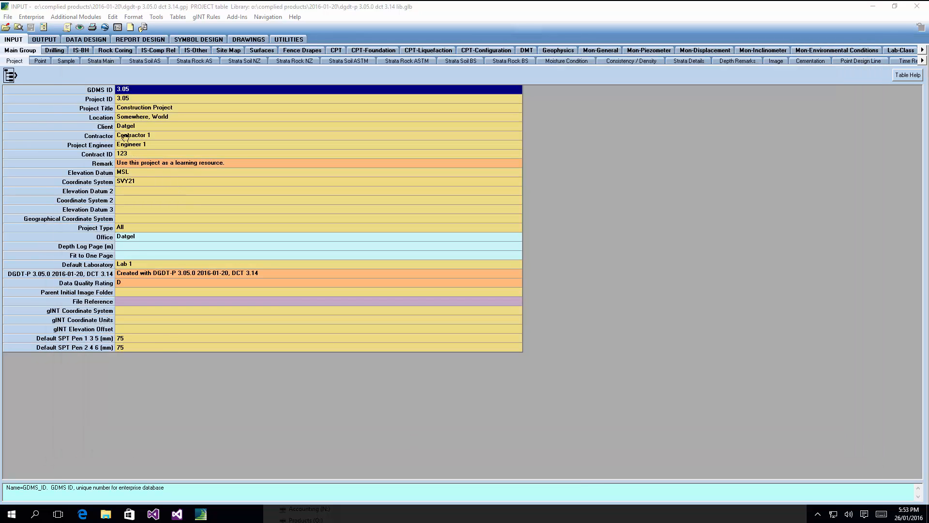
# Step: Open the Point table and examine the imported Gorilla 04 record and its final depth
pyautogui.click(39, 60)
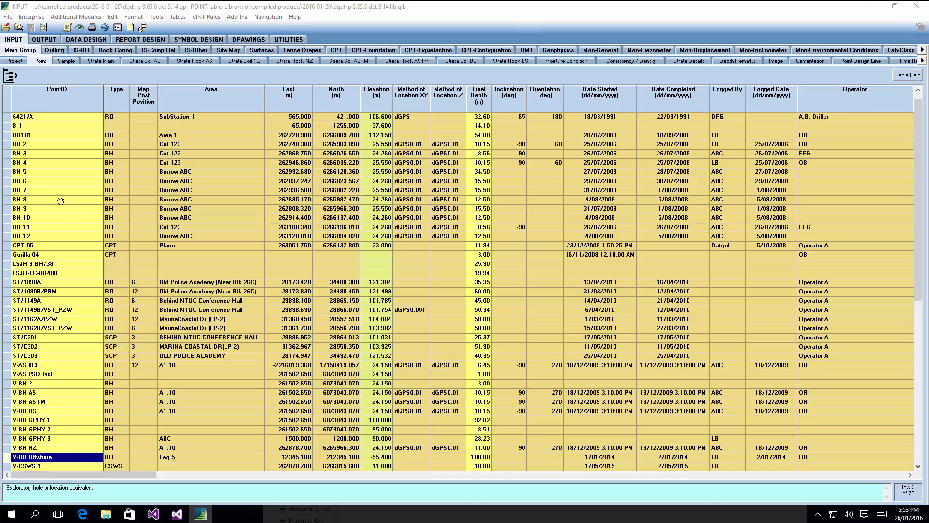
pyautogui.click(41, 255)
pyautogui.click(7, 255)
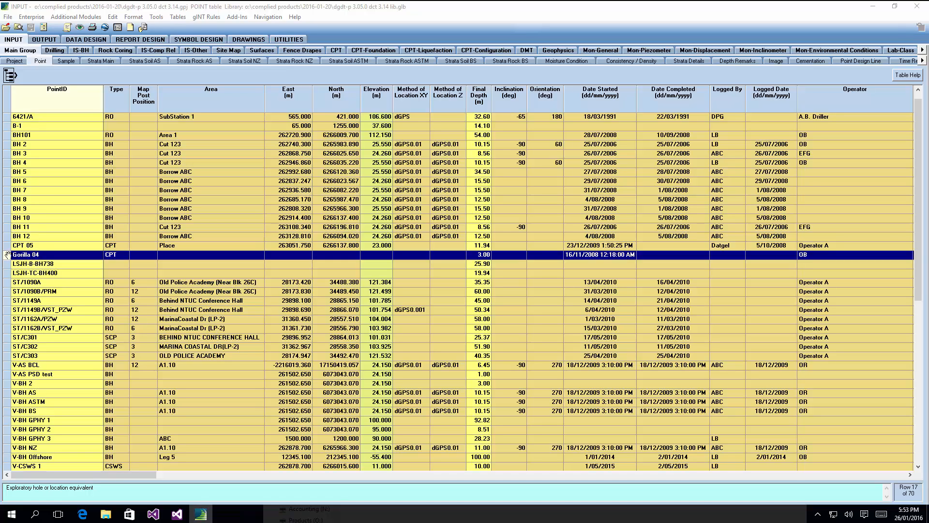
pyautogui.click(471, 258)
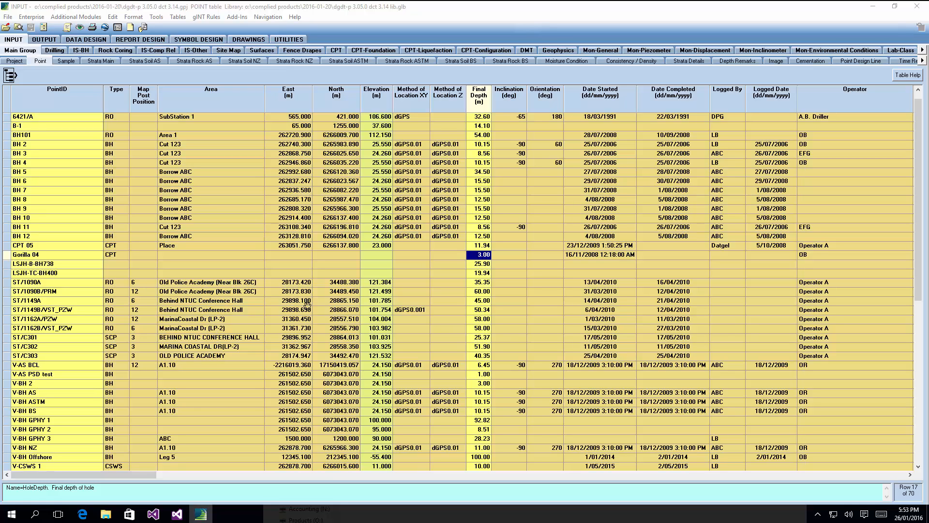
pyautogui.moveTo(101, 475); pyautogui.dragTo(21, 469)
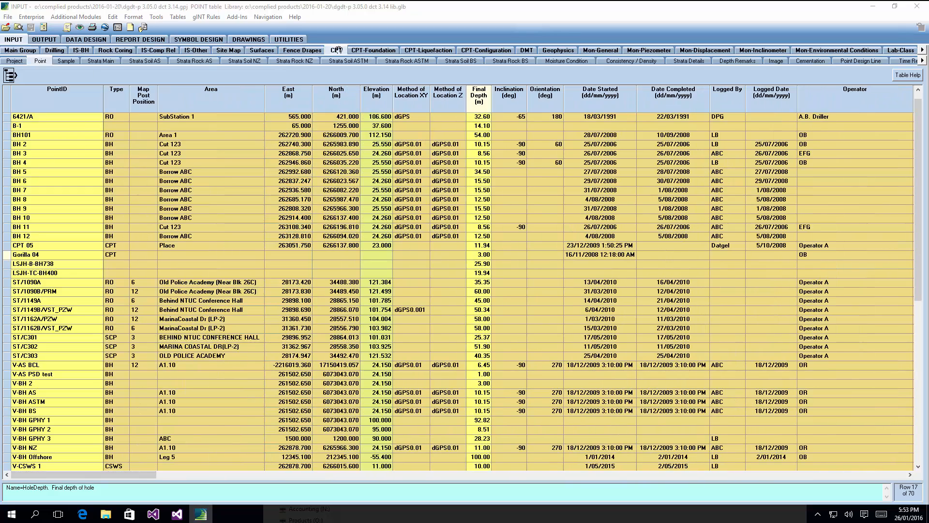
# Step: Inspect Gorilla 04's CPT data for tests 001 and 007 down to the last depth reading, and return to the Main Group's Point table
pyautogui.click(337, 50)
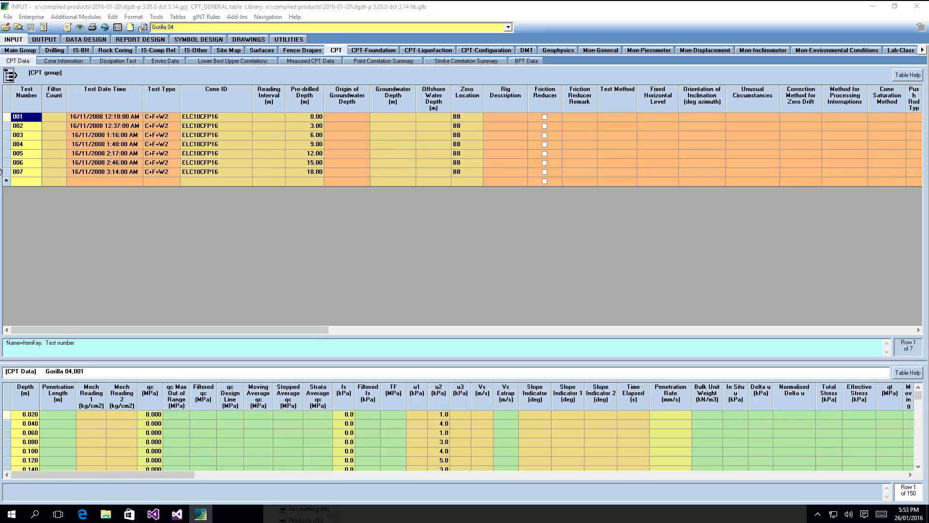
pyautogui.click(30, 172)
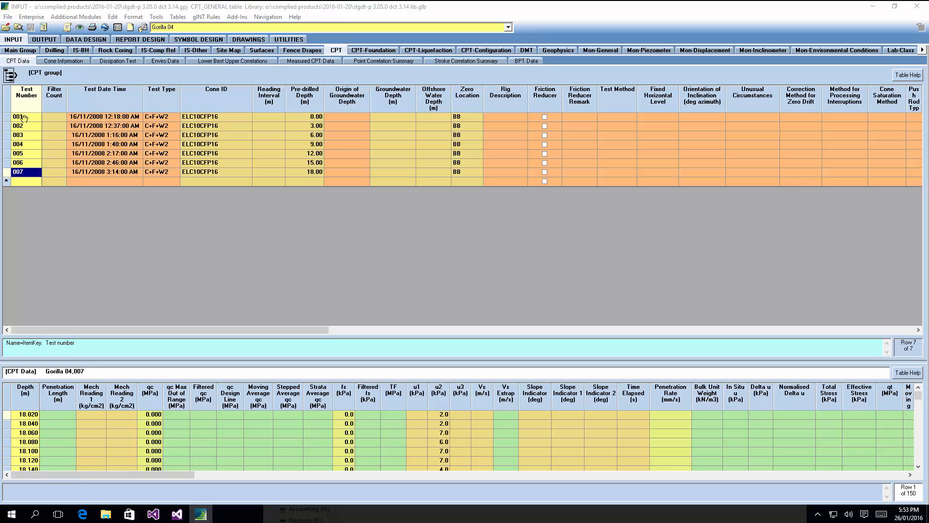
pyautogui.click(25, 118)
pyautogui.click(25, 174)
pyautogui.moveTo(919, 396); pyautogui.dragTo(918, 457)
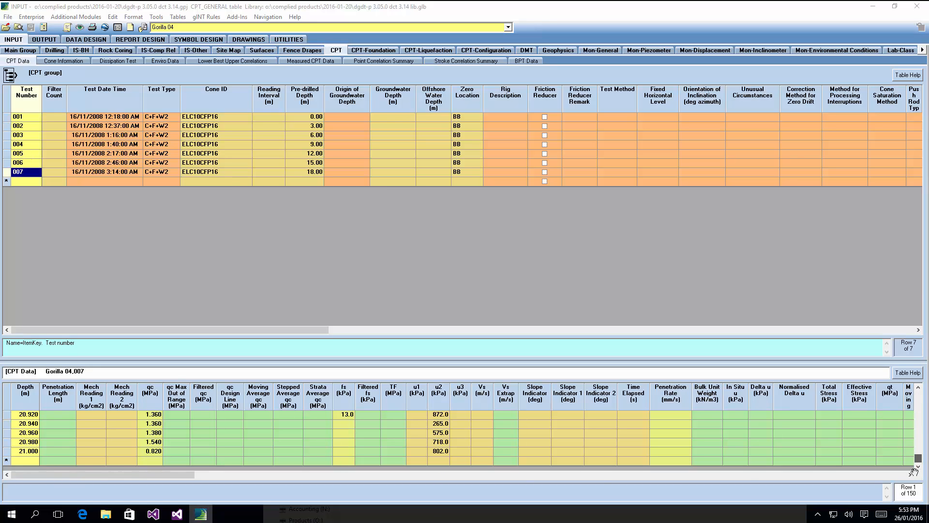
pyautogui.click(30, 451)
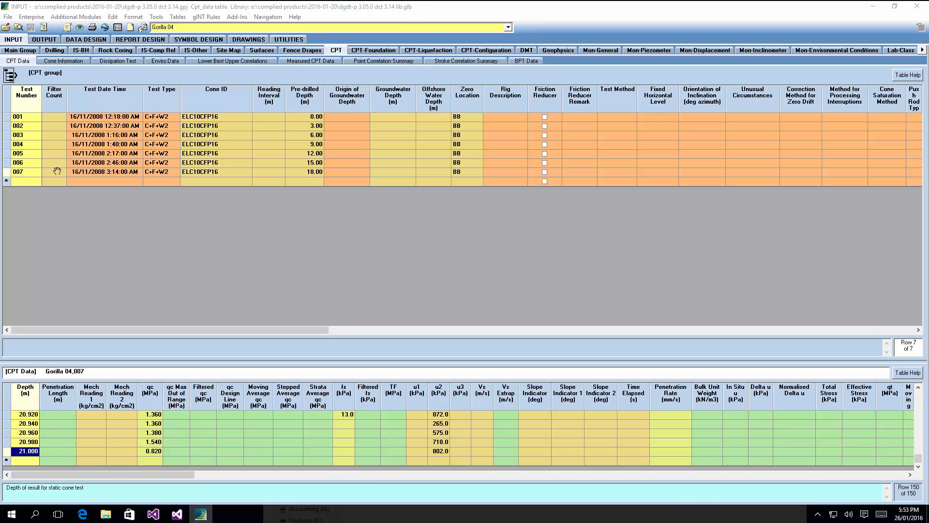
pyautogui.click(25, 50)
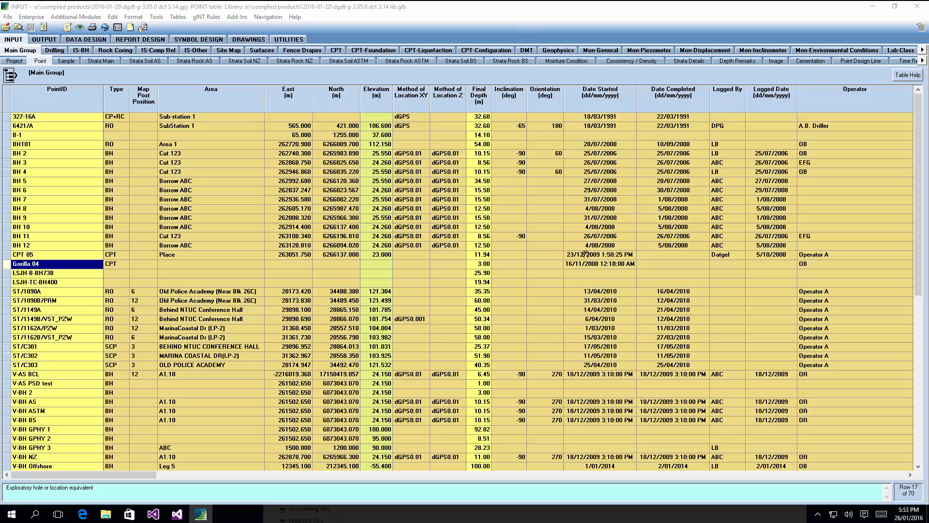
# Step: Set Gorilla 04's final depth to 21 m in the Point table
pyautogui.click(487, 263)
pyautogui.write('21')
pyautogui.press('Tab')
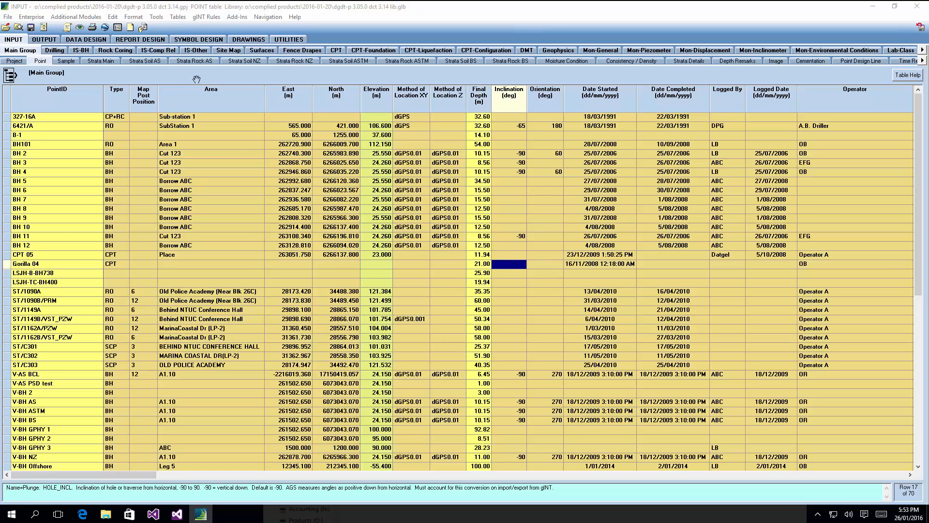
# Step: Show the table tree and set Gorilla 04's offshore water depth to 50 m in CPT-Configuration's Point Parameters table
pyautogui.click(334, 51)
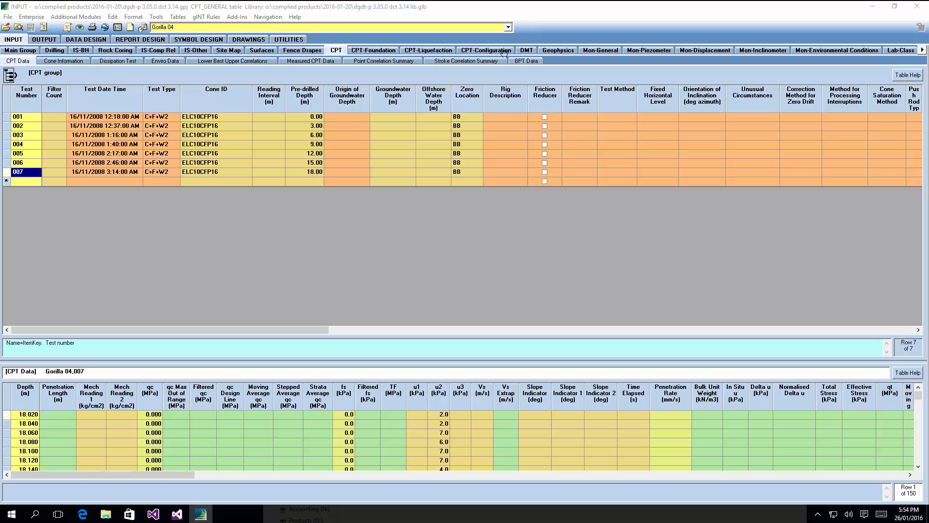
pyautogui.click(10, 76)
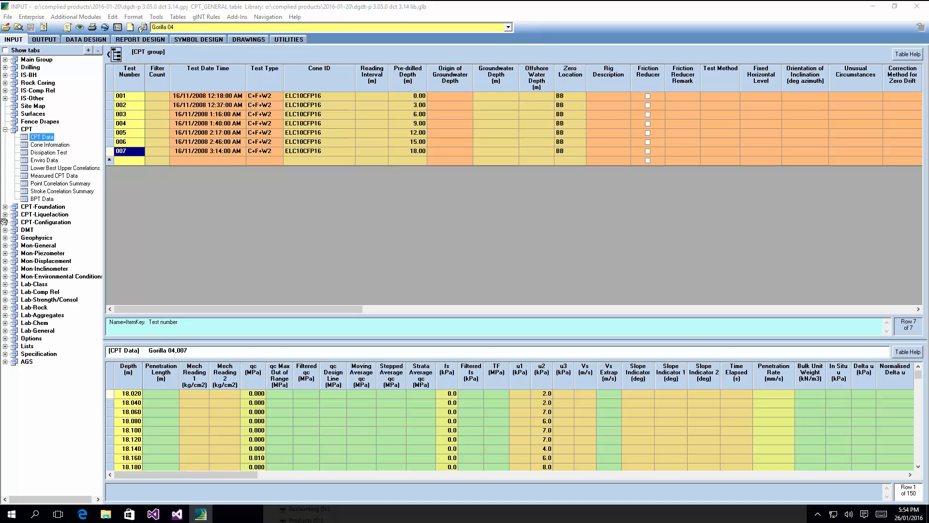
pyautogui.click(4, 222)
pyautogui.click(51, 253)
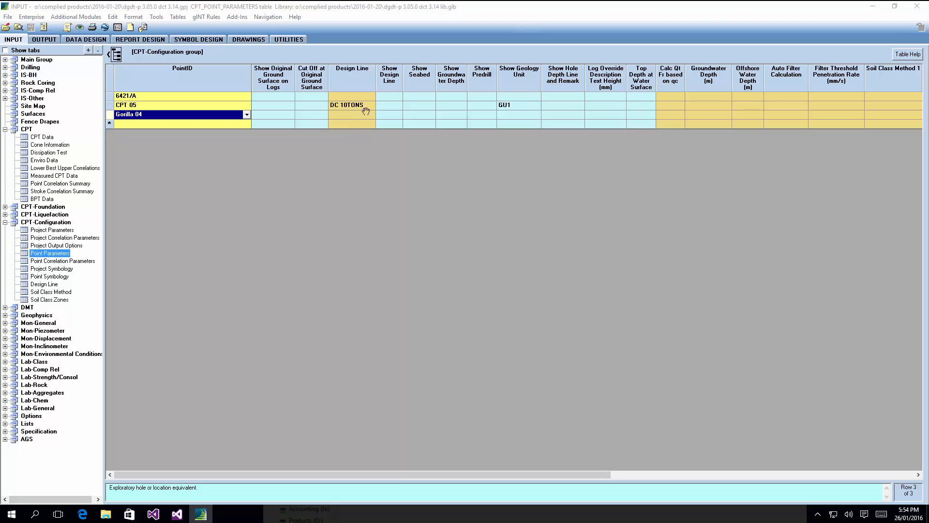
pyautogui.click(746, 115)
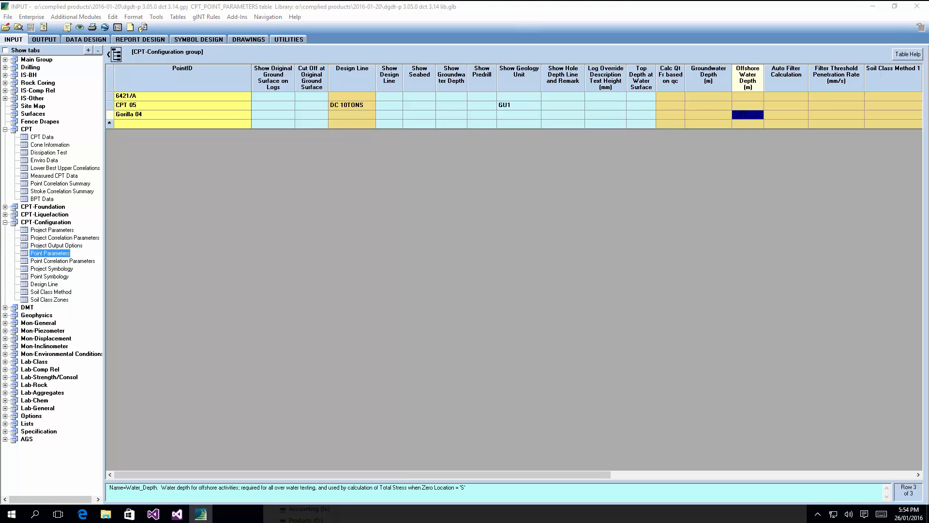
pyautogui.write('50')
pyautogui.press('Return')
pyautogui.press('Left')
pyautogui.click(743, 115)
# Step: Leave Point Parameters to run the CPT calculation, close the progress report, and open the CPT Data table
pyautogui.click(39, 137)
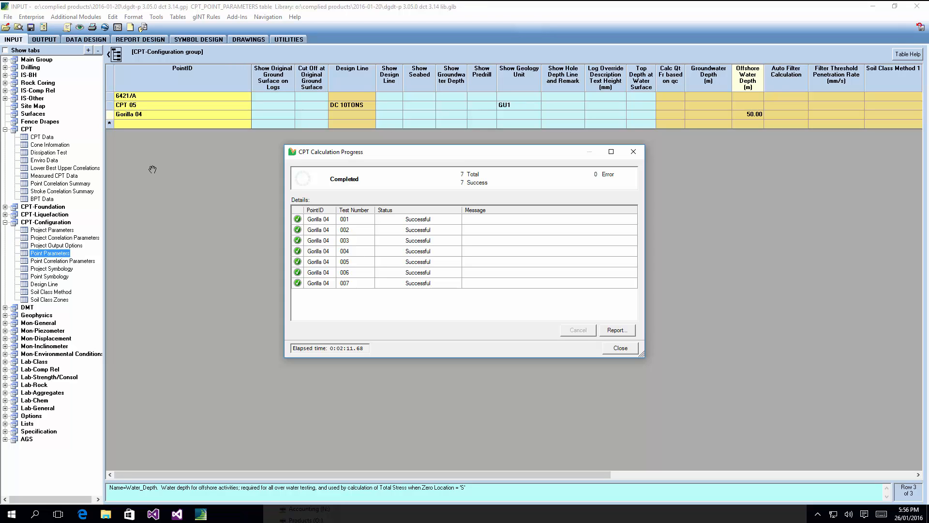
pyautogui.click(623, 348)
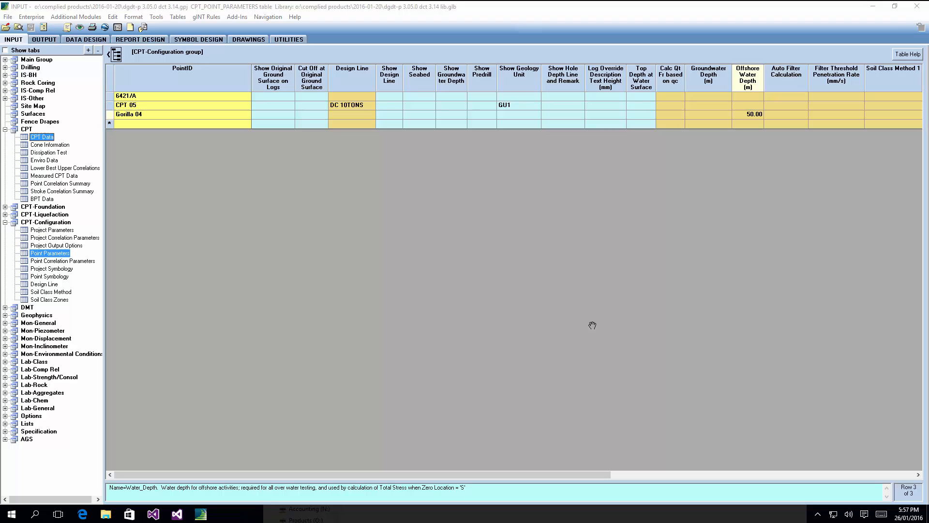
pyautogui.click(40, 138)
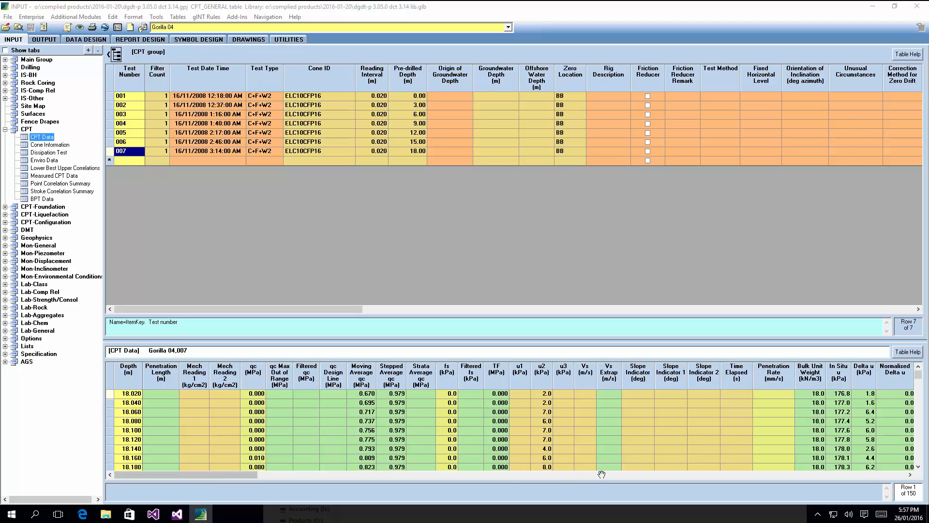
# Step: Examine the calculated CPT data columns for Gorilla 04's test 007, enlarge the readings pane, and check tests 005, 002 and 001
pyautogui.click(602, 474)
pyautogui.click(602, 474)
pyautogui.click(602, 474)
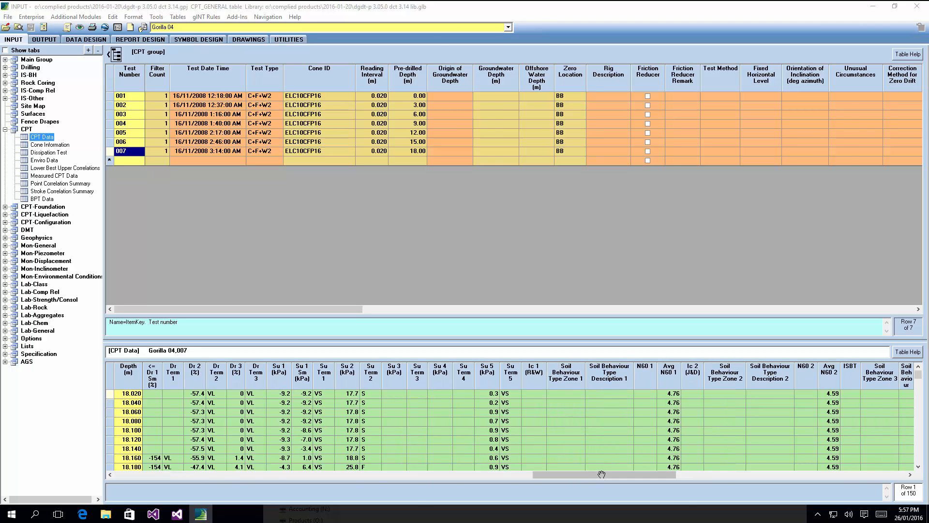
pyautogui.moveTo(601, 475)
pyautogui.mouseDown()
pyautogui.moveTo(642, 472)
pyautogui.moveTo(594, 471)
pyautogui.mouseUp()
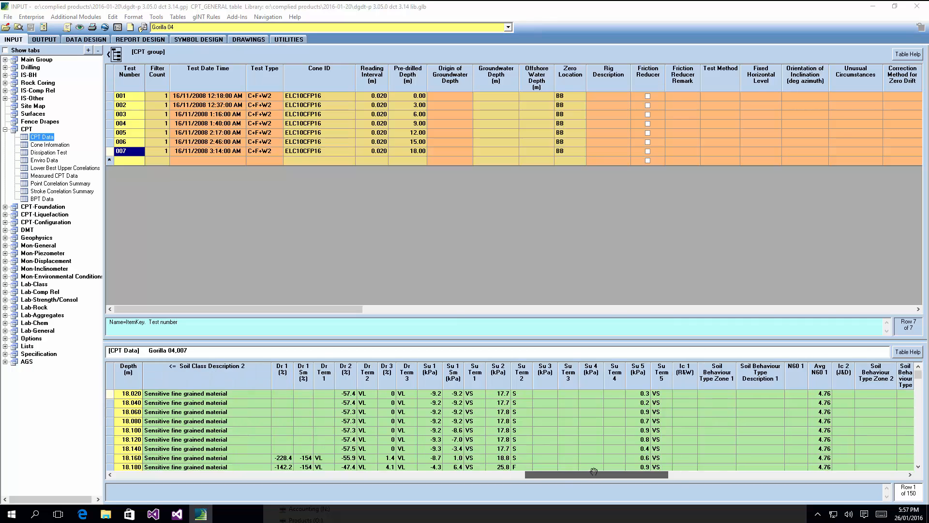
pyautogui.scroll(-7, 516, 398)
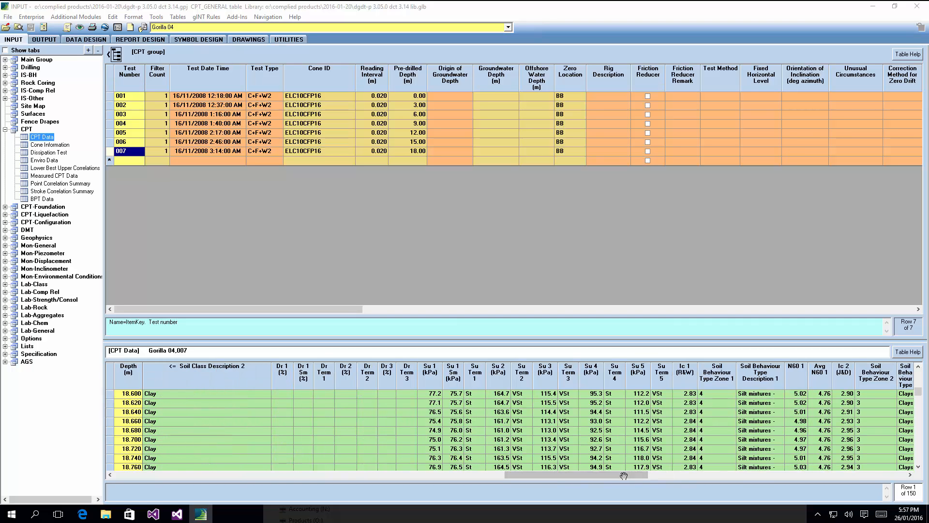
pyautogui.moveTo(625, 475); pyautogui.dragTo(193, 203)
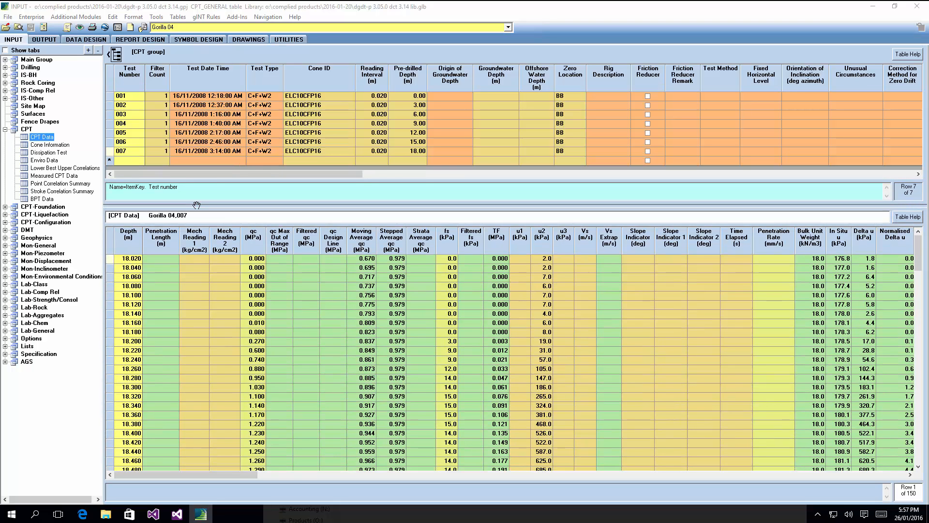
pyautogui.click(201, 129)
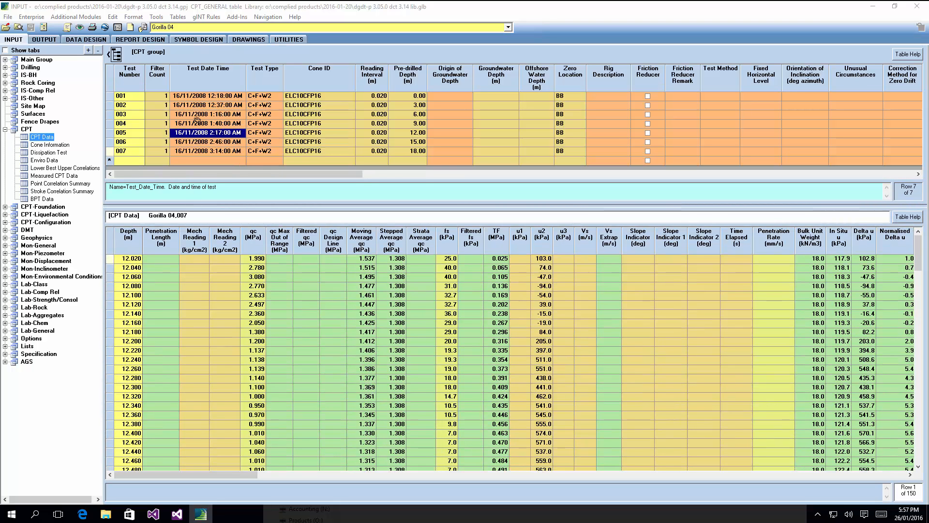
pyautogui.click(194, 106)
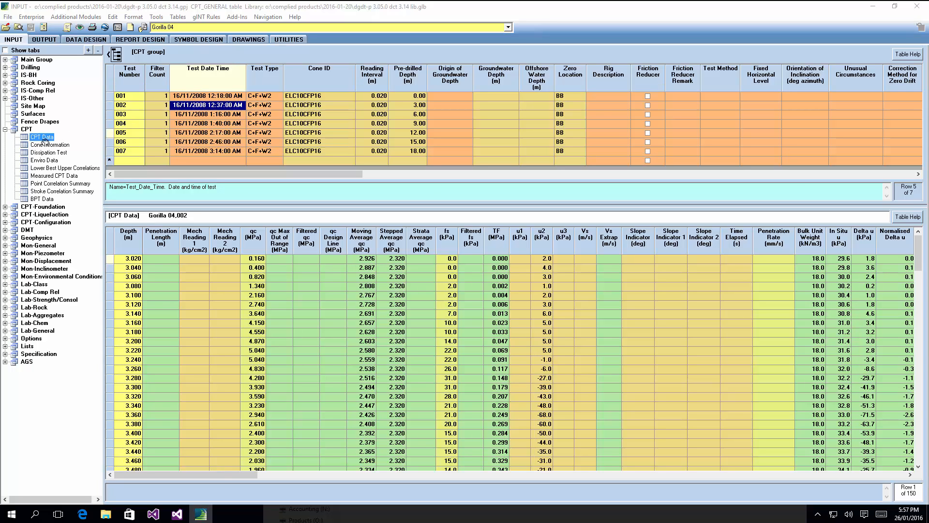
pyautogui.press('Up')
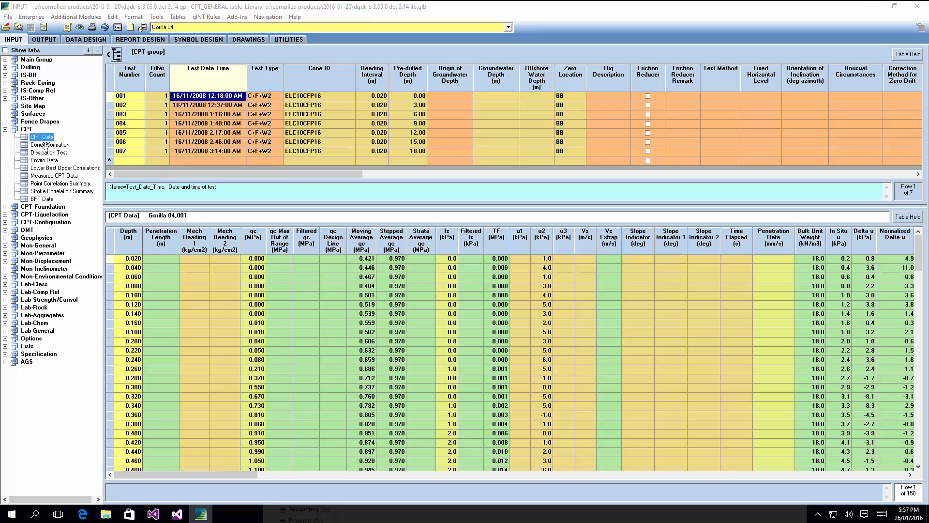
# Step: Check the cone ID used by Gorilla 04's tests and locate cone ELC10CFP16 in the Cone Information table
pyautogui.click(46, 145)
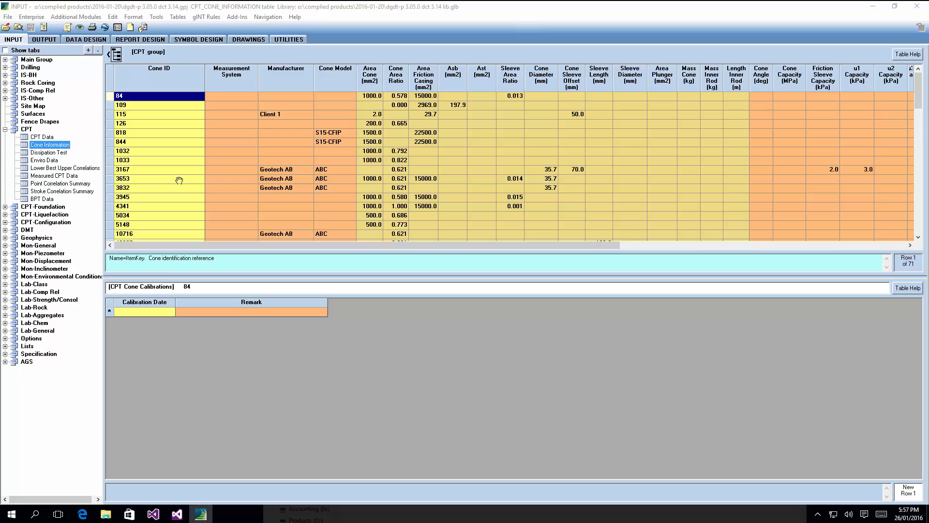
pyautogui.scroll(-10, 179, 180)
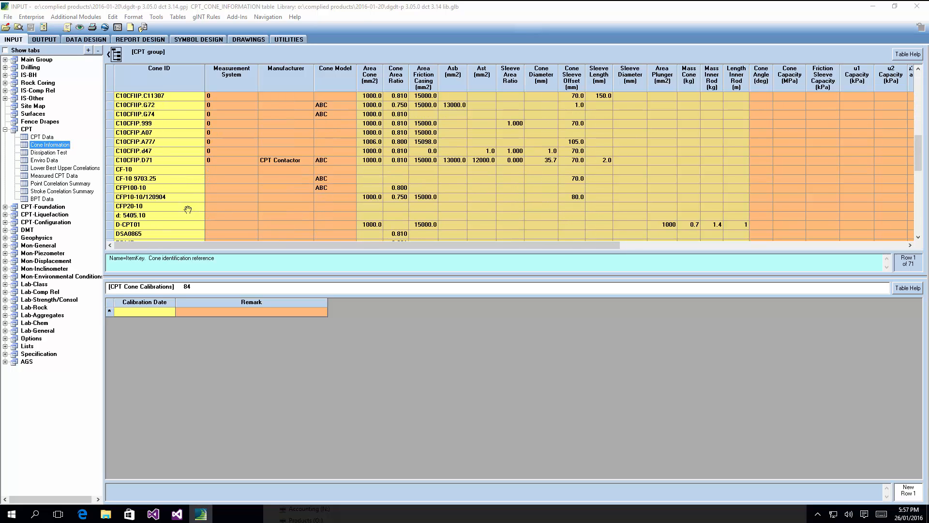
pyautogui.click(41, 137)
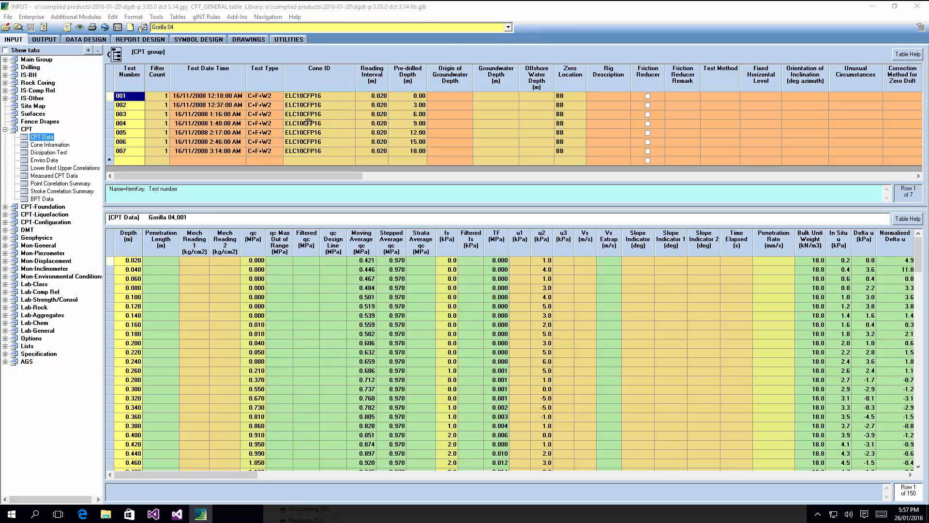
pyautogui.click(700, 476)
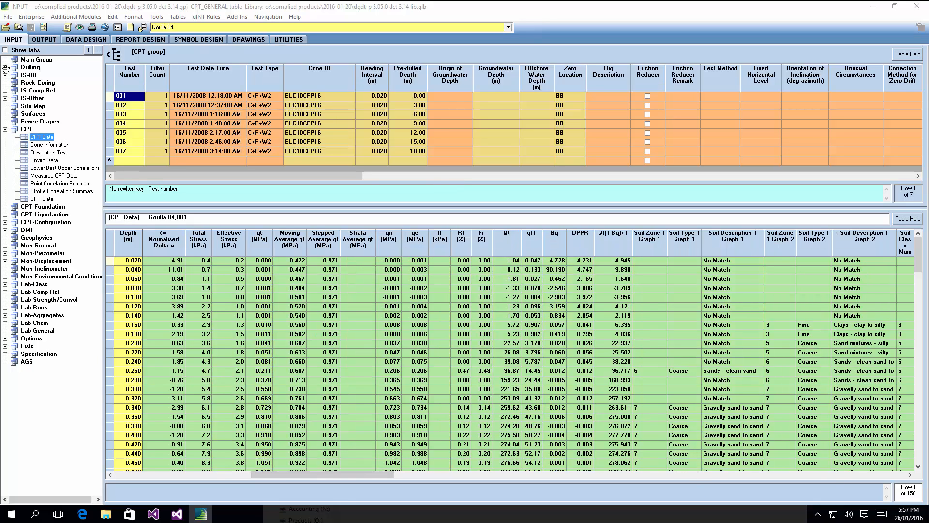
pyautogui.click(46, 144)
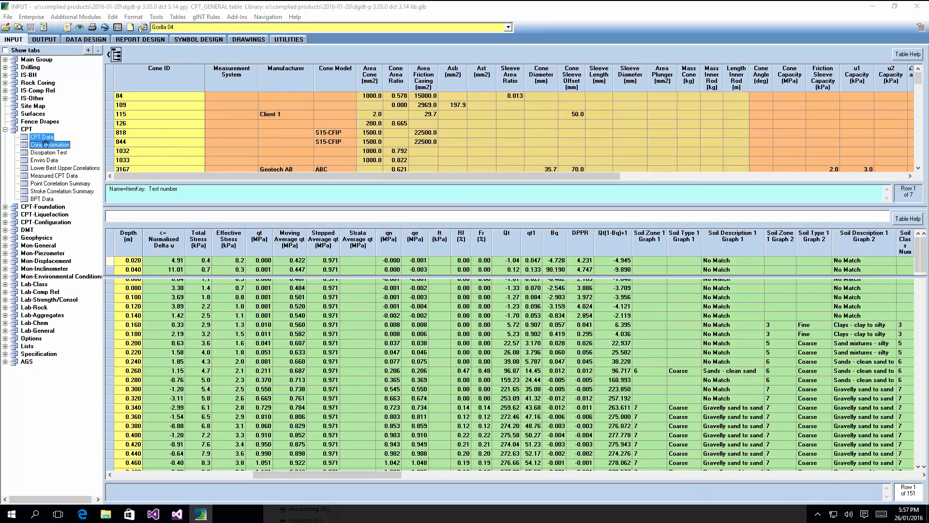
pyautogui.scroll(-8, 154, 188)
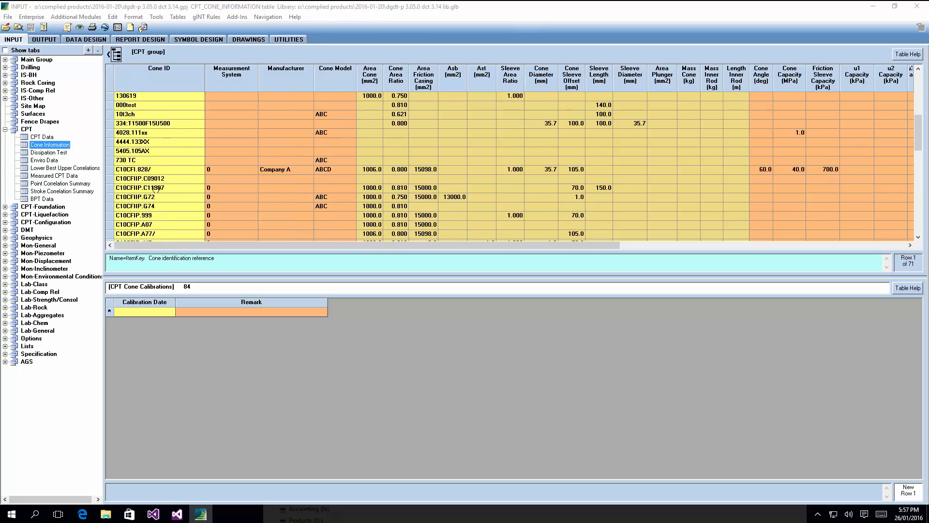
pyautogui.scroll(-10, 154, 188)
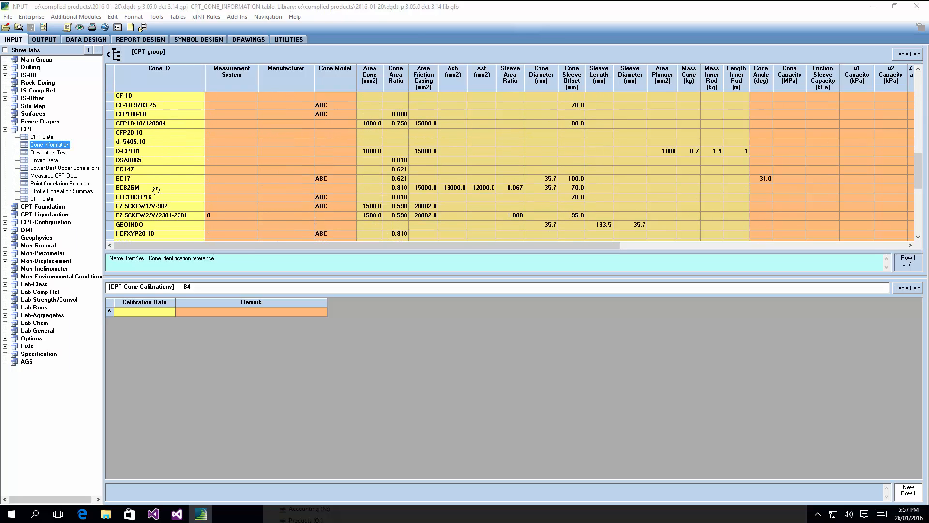
pyautogui.click(138, 197)
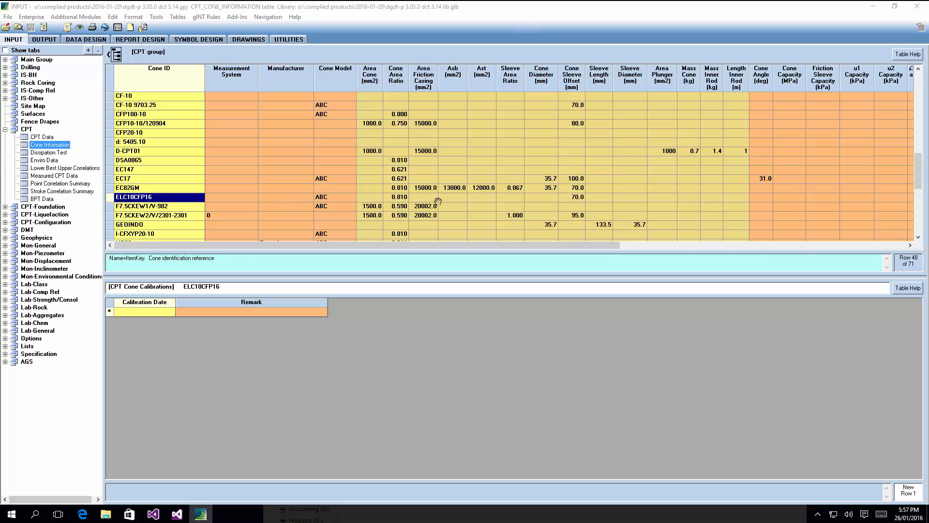
# Step: Inspect cone ELC10CFP16's cone area ratio, cone sleeve offset, cone diameter and sleeve area ratio
pyautogui.click(391, 196)
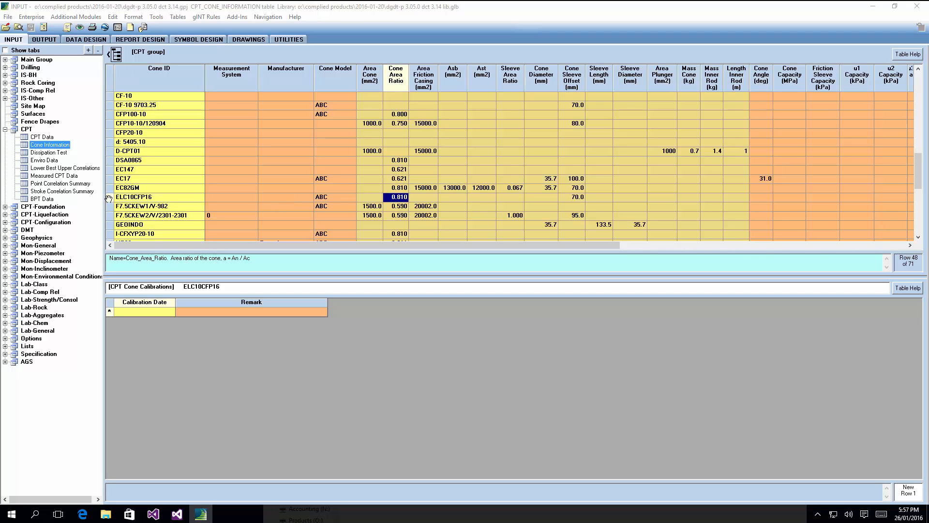
pyautogui.click(109, 198)
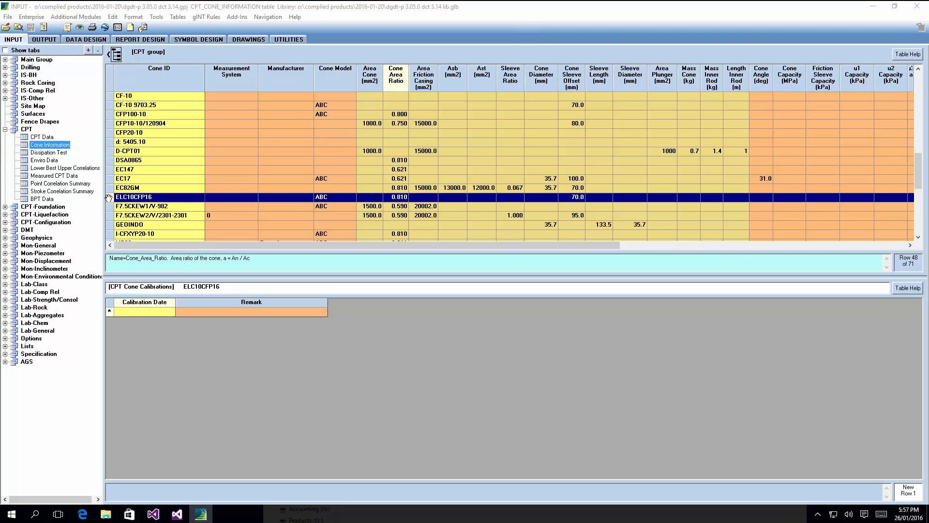
pyautogui.click(394, 197)
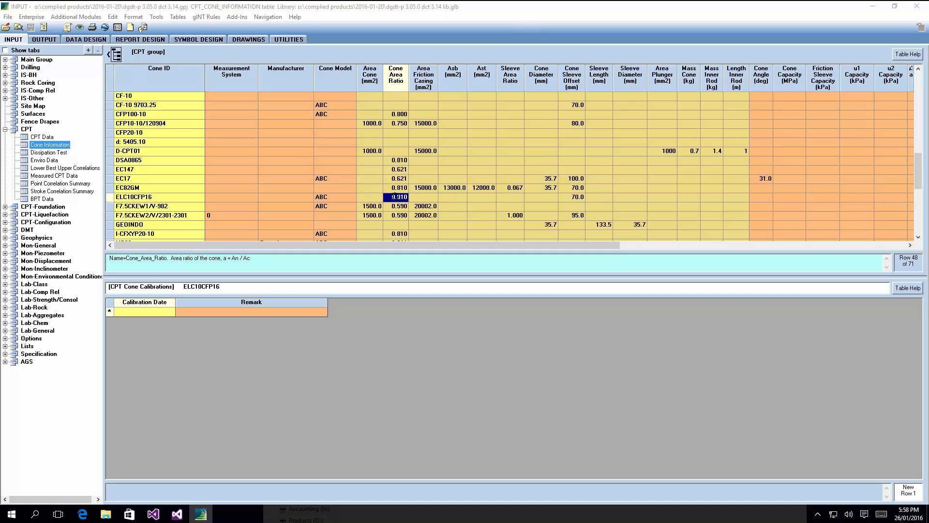
pyautogui.click(576, 197)
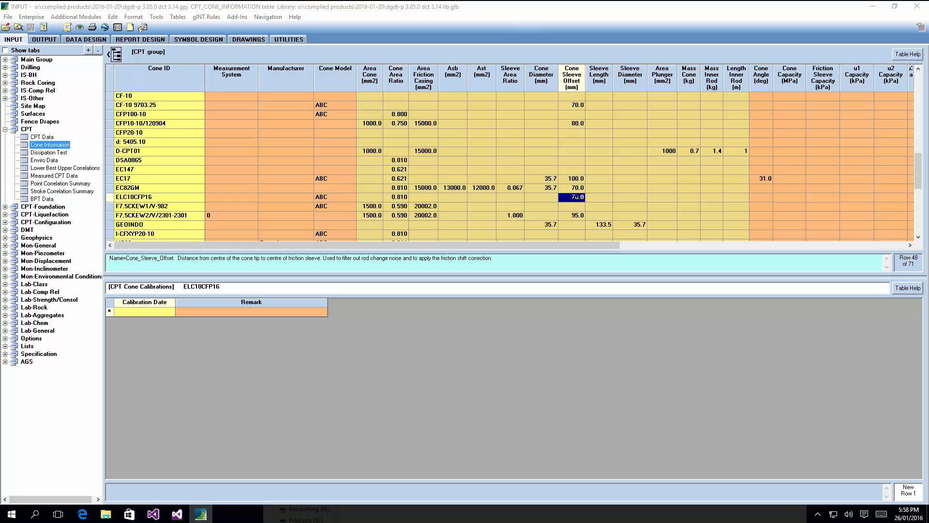
pyautogui.click(542, 198)
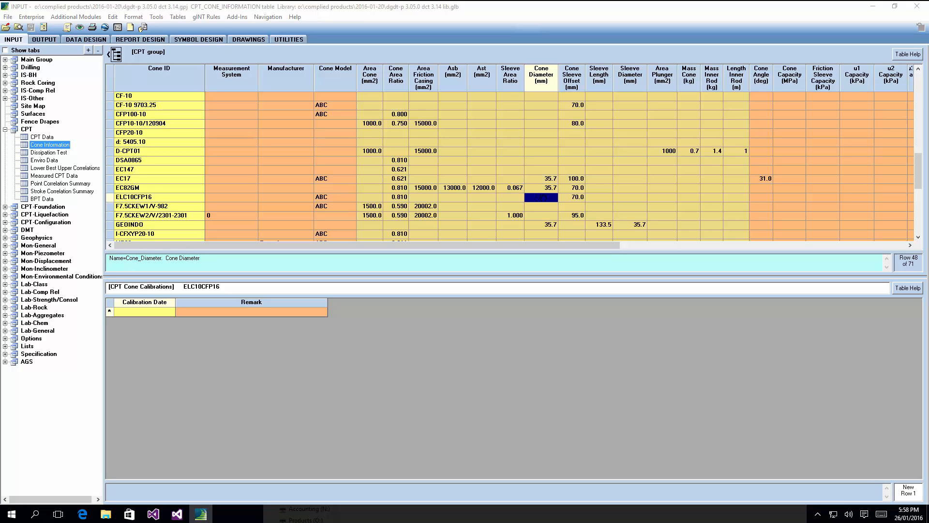
pyautogui.click(514, 196)
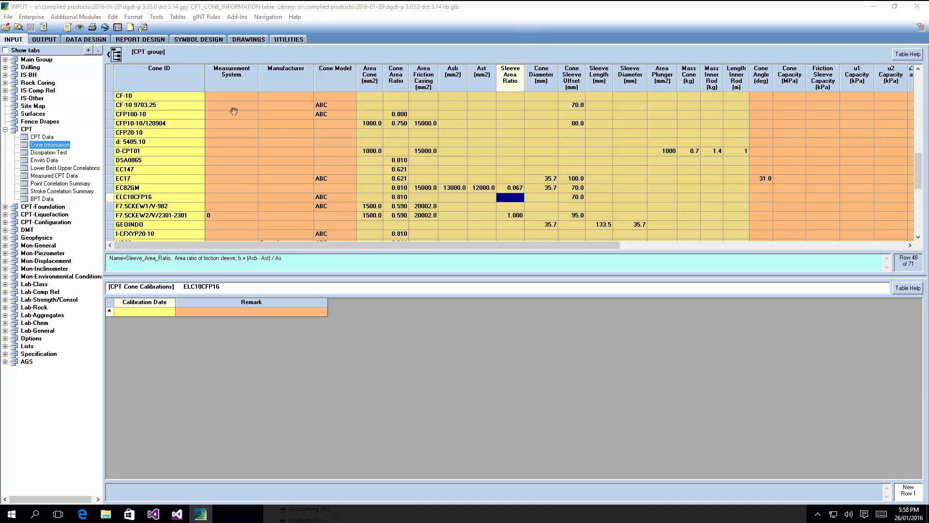
# Step: Return to the CPT Data table and examine the derived parameters of Gorilla 04's test 001 through to the Remark column
pyautogui.click(38, 137)
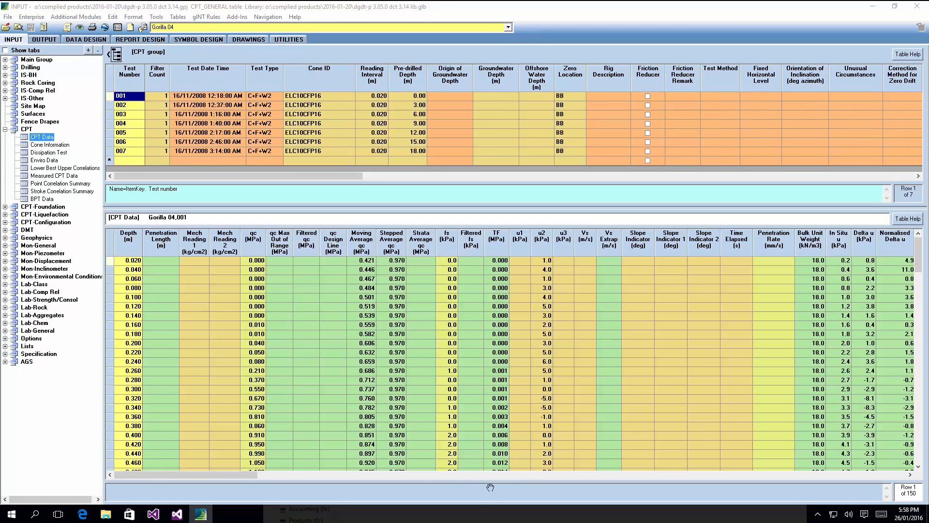
pyautogui.click(517, 472)
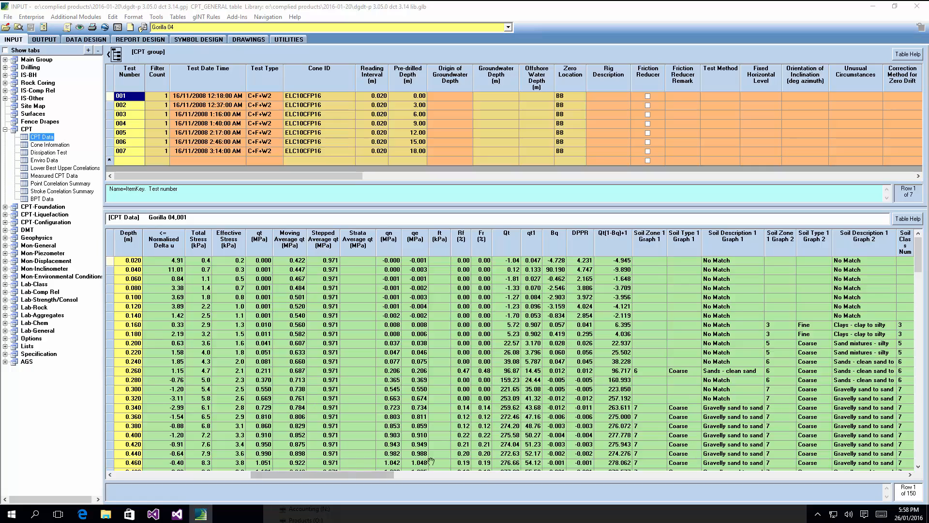
pyautogui.moveTo(359, 474); pyautogui.dragTo(844, 455)
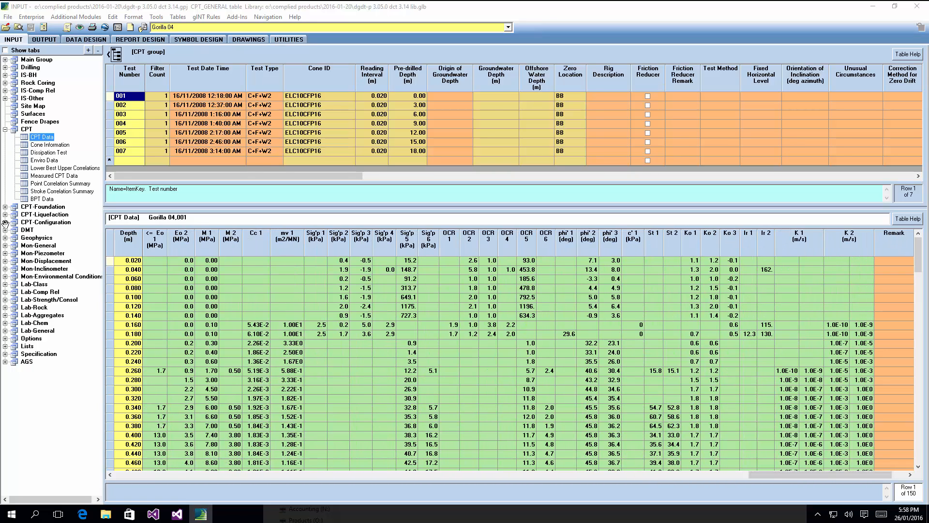
# Step: Open the Project Parameters table under CPT-Configuration and look over the commands available in the Datgel CPT Tool
pyautogui.click(5, 223)
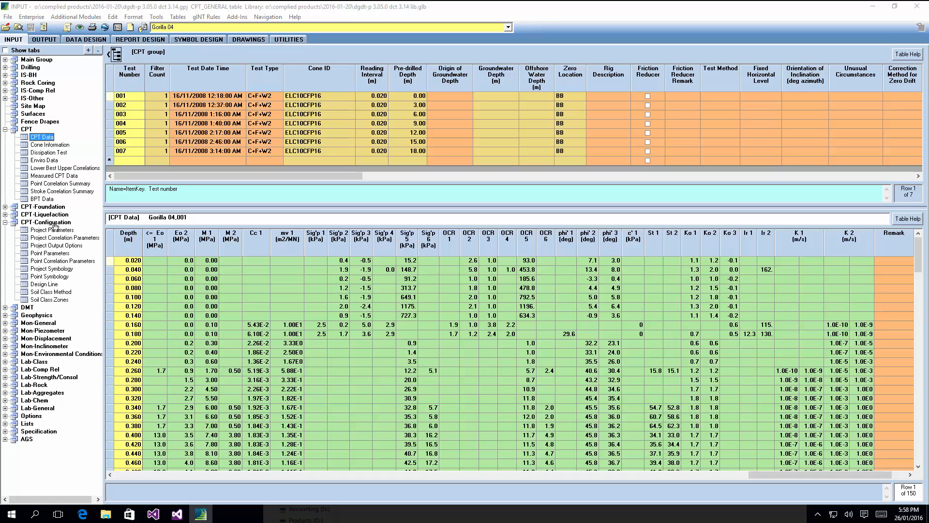
pyautogui.click(54, 229)
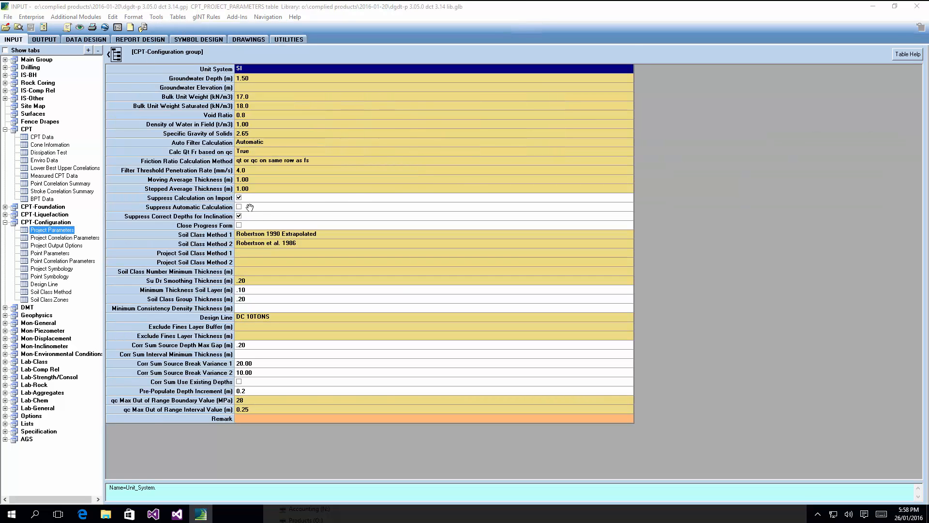
pyautogui.click(238, 17)
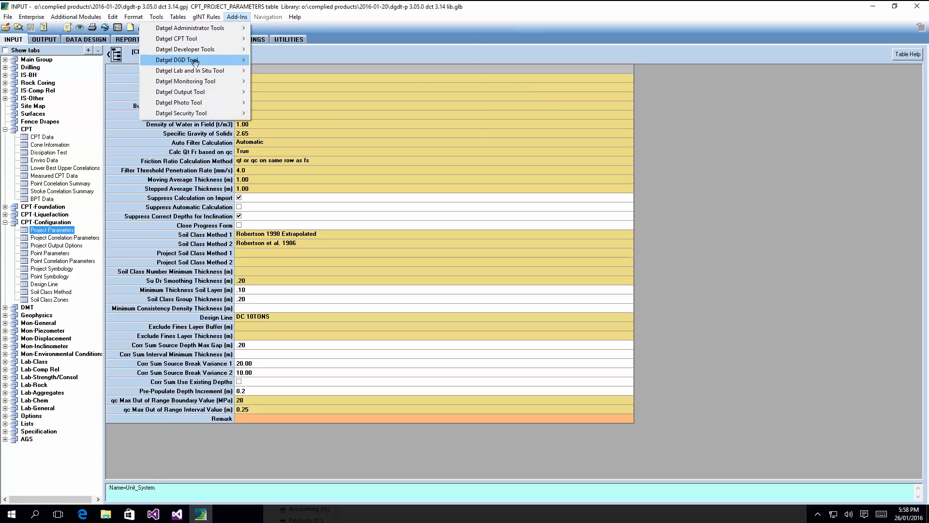
pyautogui.moveTo(194, 39)
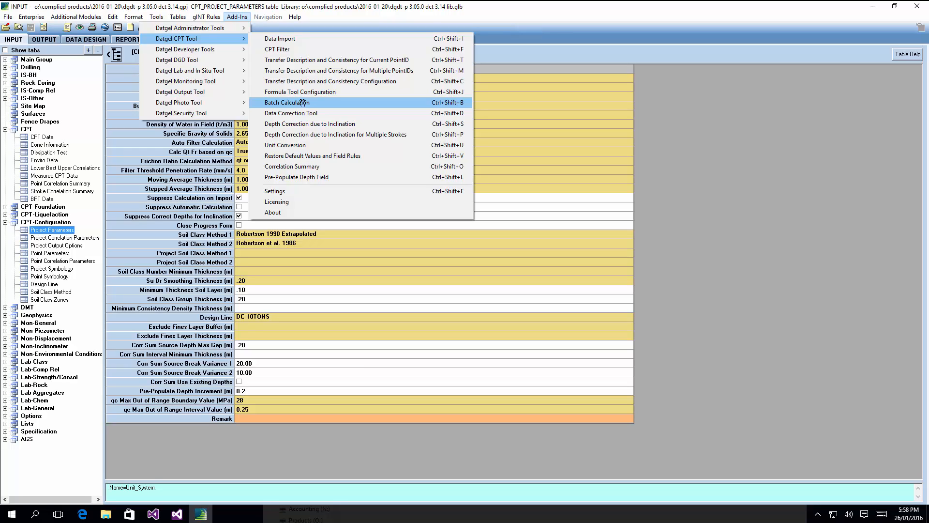
pyautogui.click(285, 296)
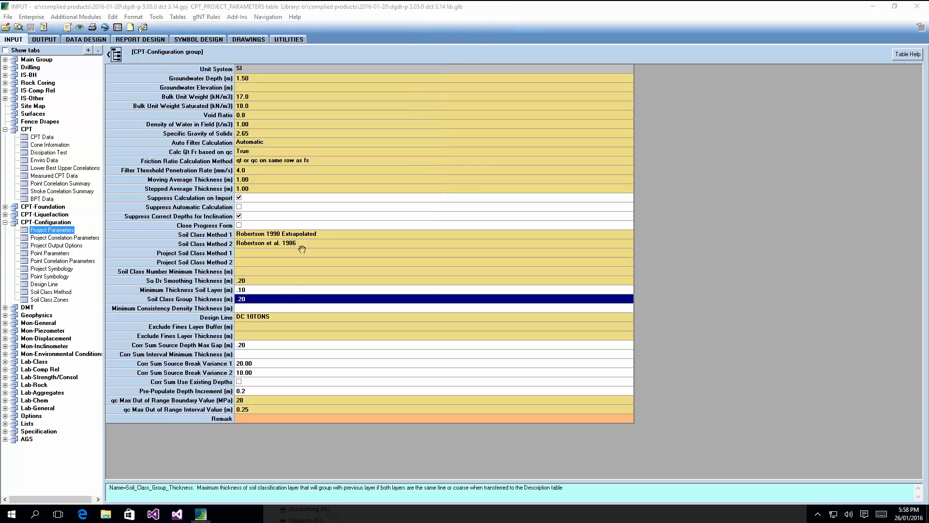
# Step: Inspect the project's Soil Class Method 1, Density of Water in Field and Bulk Unit Weight Saturated parameters and their descriptions
pyautogui.click(307, 235)
pyautogui.press('Escape')
pyautogui.press('Escape')
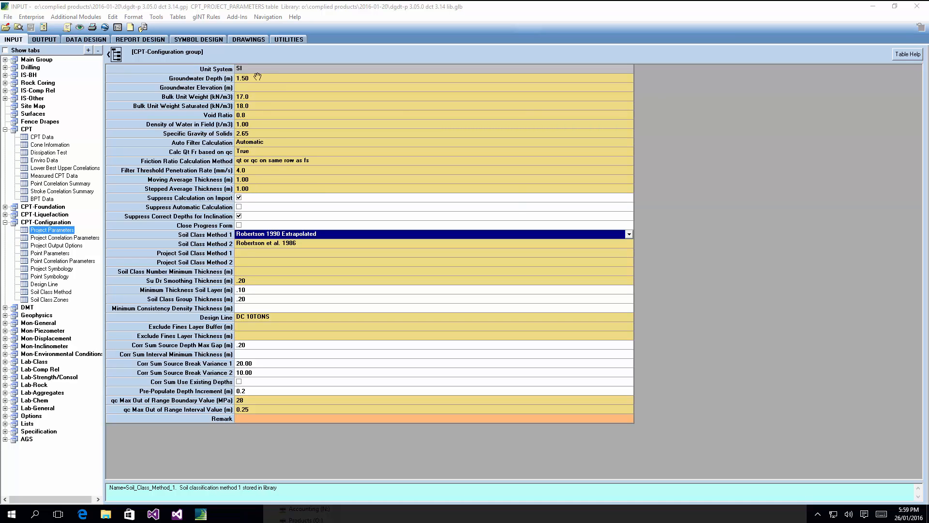
pyautogui.click(250, 124)
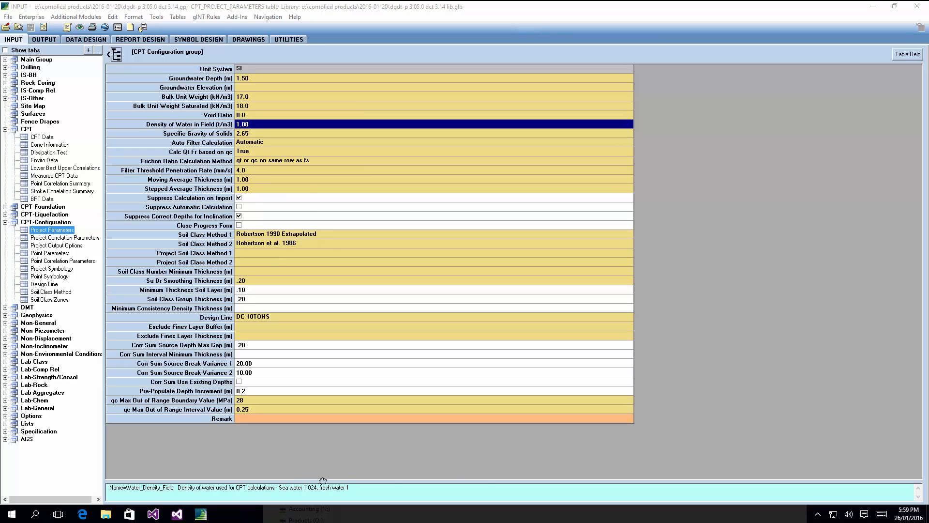
pyautogui.click(268, 104)
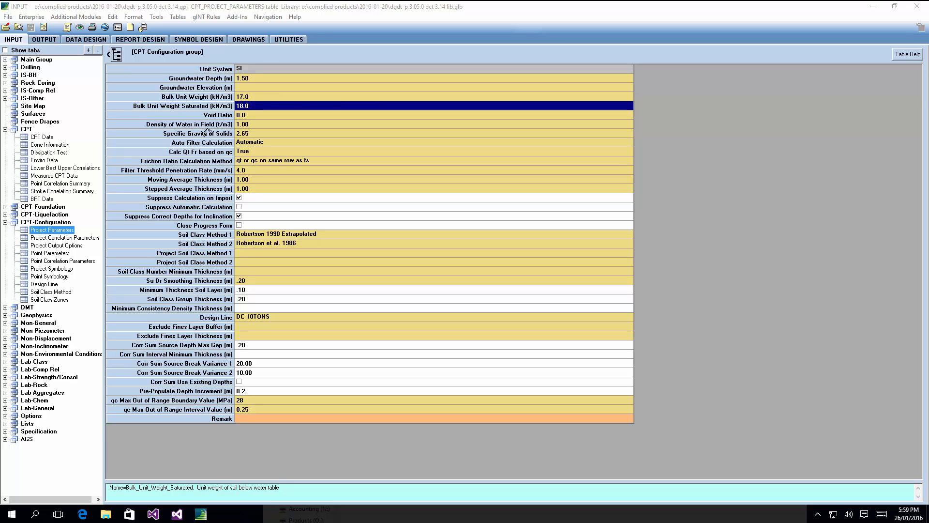
# Step: Examine the Project Correlation Parameters, covering the Nkt 1, Nk 1, Nk 2, Nkt 2 and Undrained Shear Strength 3 Lambda factors
pyautogui.click(54, 238)
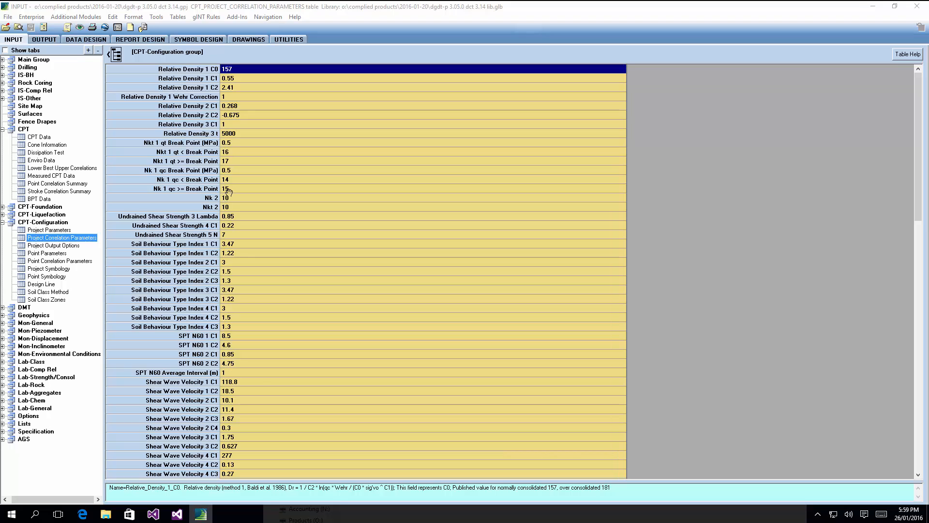
pyautogui.moveTo(235, 152); pyautogui.dragTo(236, 191)
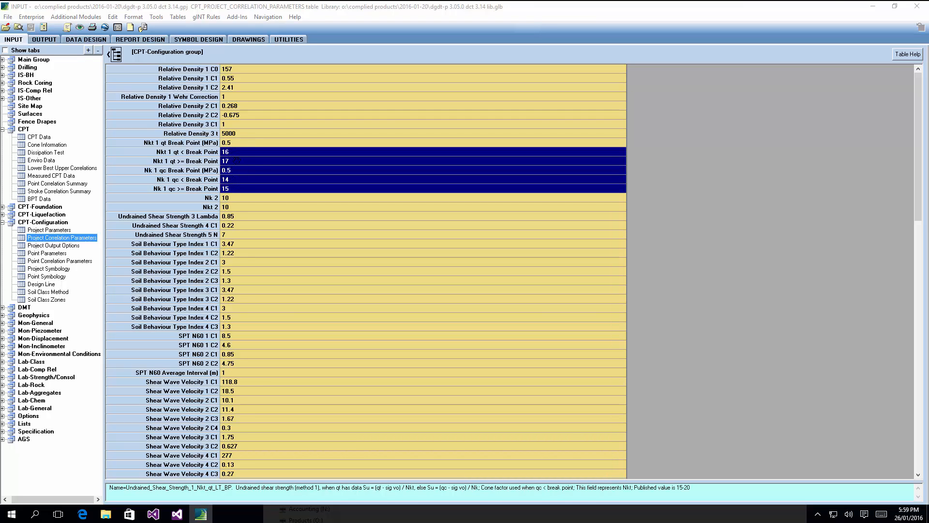
pyautogui.moveTo(226, 197); pyautogui.dragTo(226, 207)
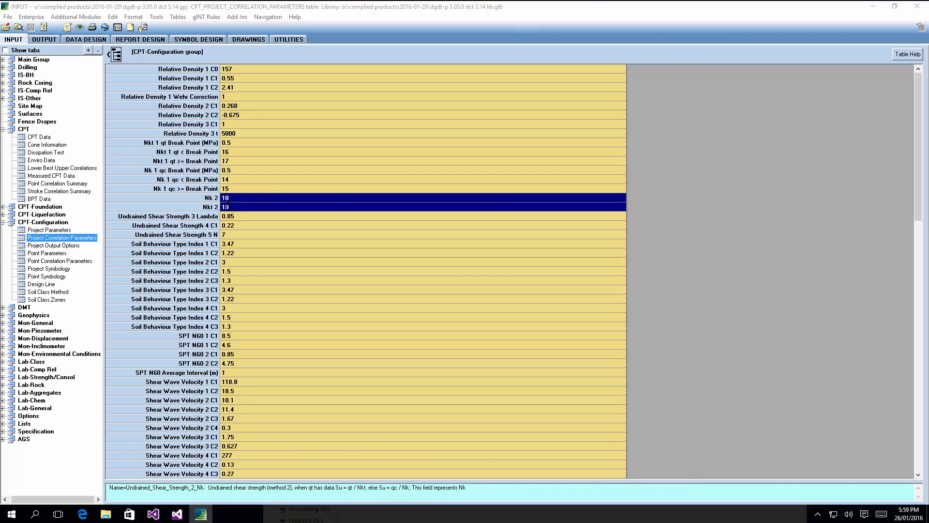
pyautogui.click(229, 217)
pyautogui.scroll(-5, 229, 219)
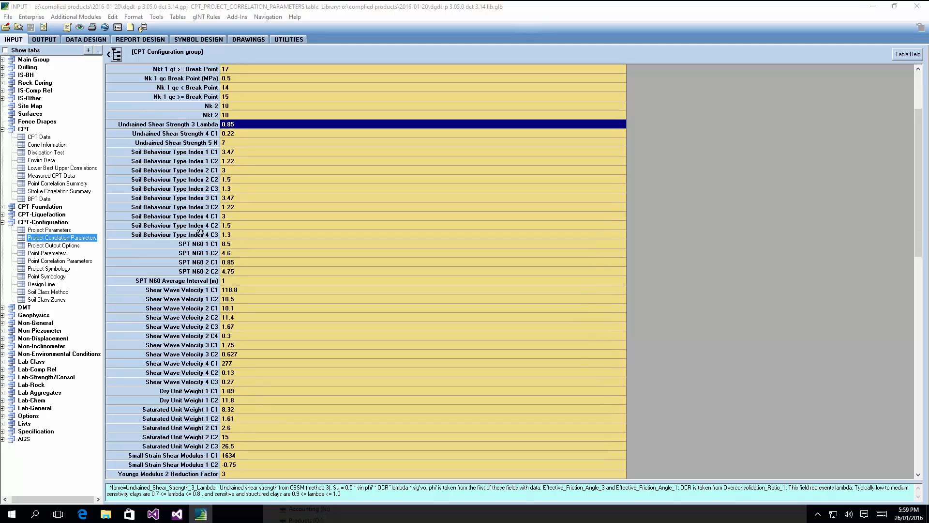
pyautogui.moveTo(919, 160); pyautogui.dragTo(904, 503)
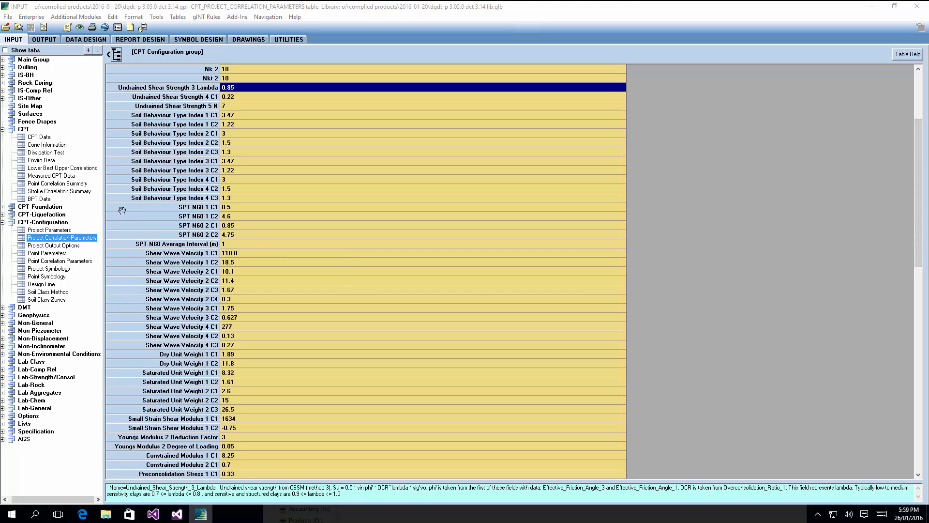
# Step: Set Top Depth at Water Surface to False without quotation marks in the Project Output Options
pyautogui.click(52, 245)
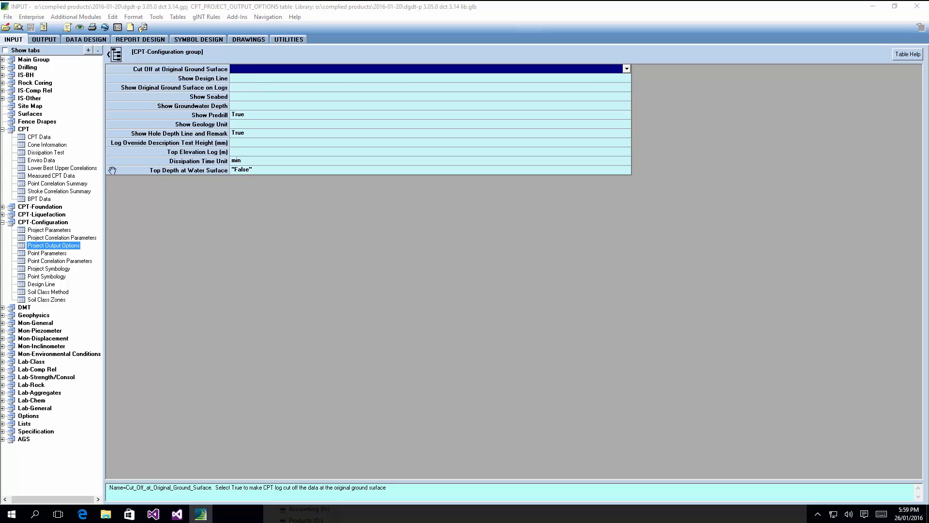
pyautogui.click(253, 168)
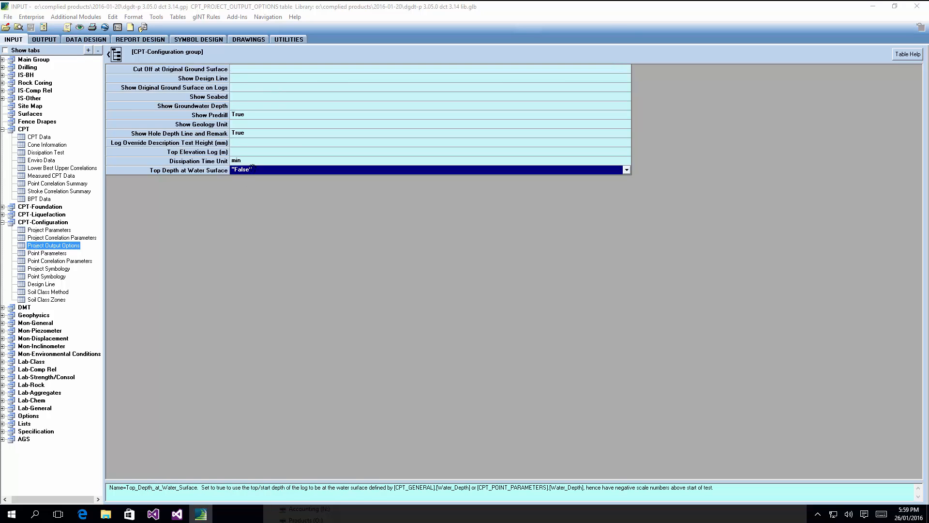
pyautogui.click(252, 170)
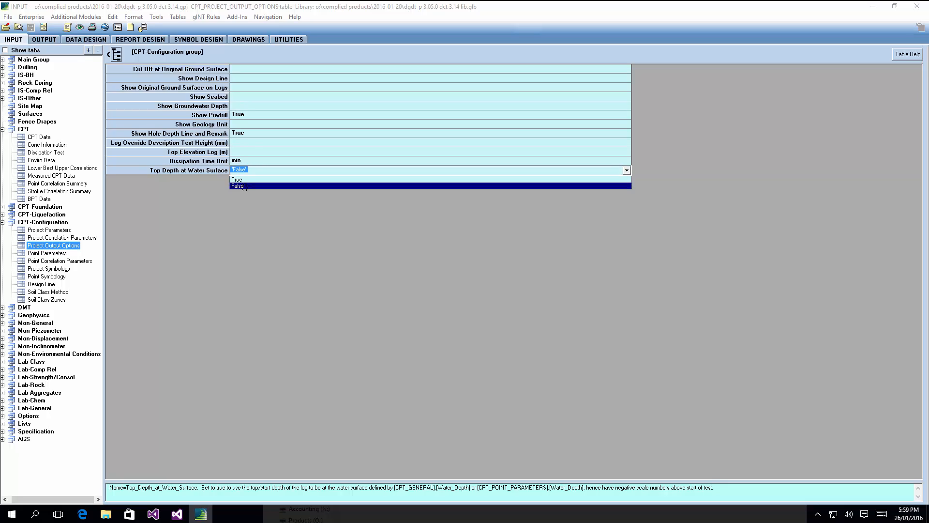
pyautogui.click(245, 185)
pyautogui.rightClick(247, 170)
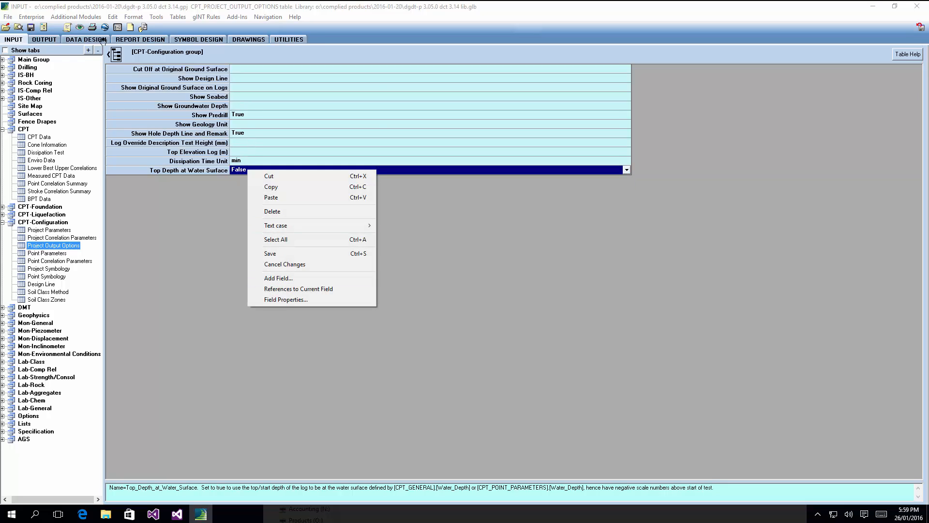
pyautogui.press('Escape')
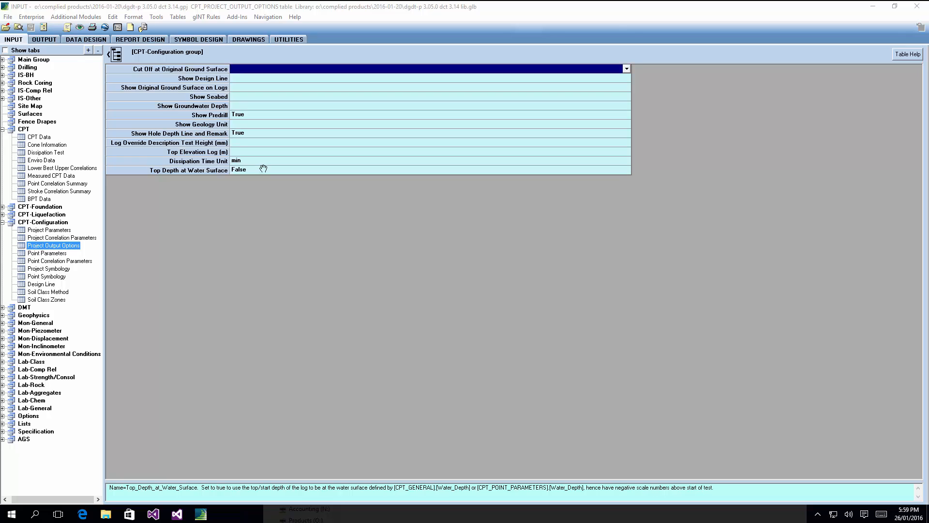
# Step: Set the default value of the Top Depth at Water Surface field to the literal False in its field properties
pyautogui.rightClick(265, 170)
pyautogui.click(310, 300)
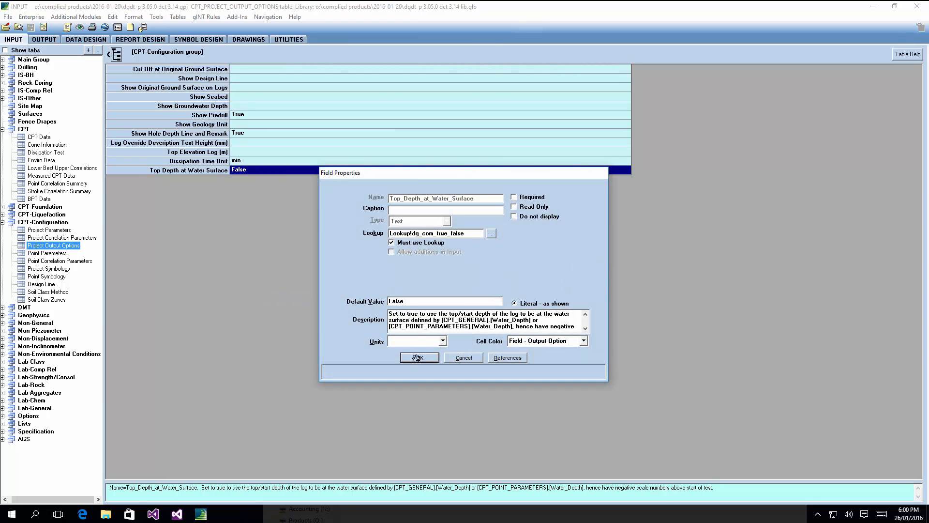
pyautogui.click(418, 358)
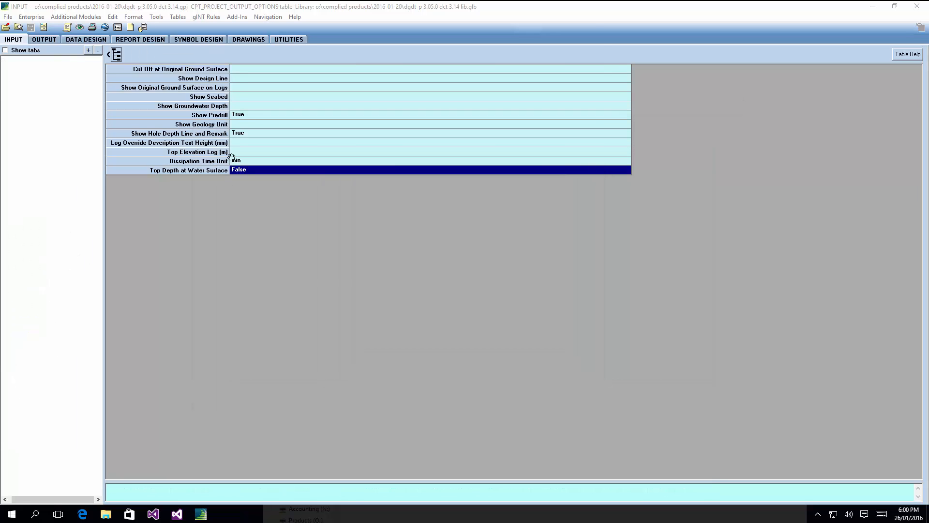
pyautogui.click(262, 151)
pyautogui.click(250, 170)
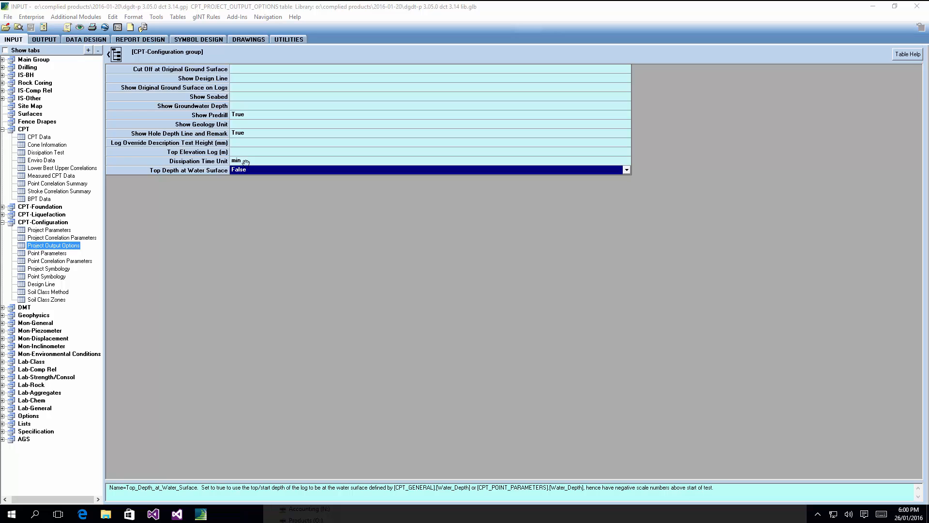
# Step: Review the Point Parameters and Point Correlation Parameters tables with Gorilla 04's overrides, and open the Project Symbology table
pyautogui.click(37, 252)
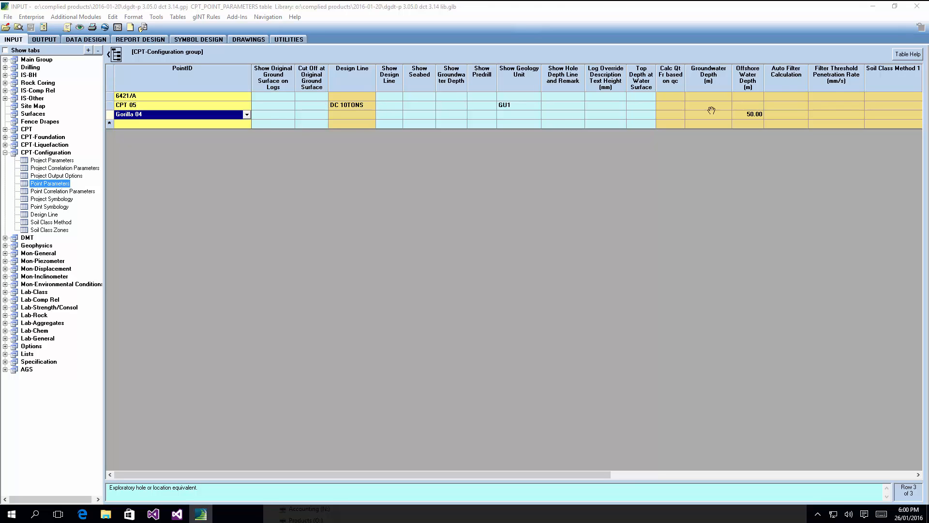
pyautogui.click(634, 474)
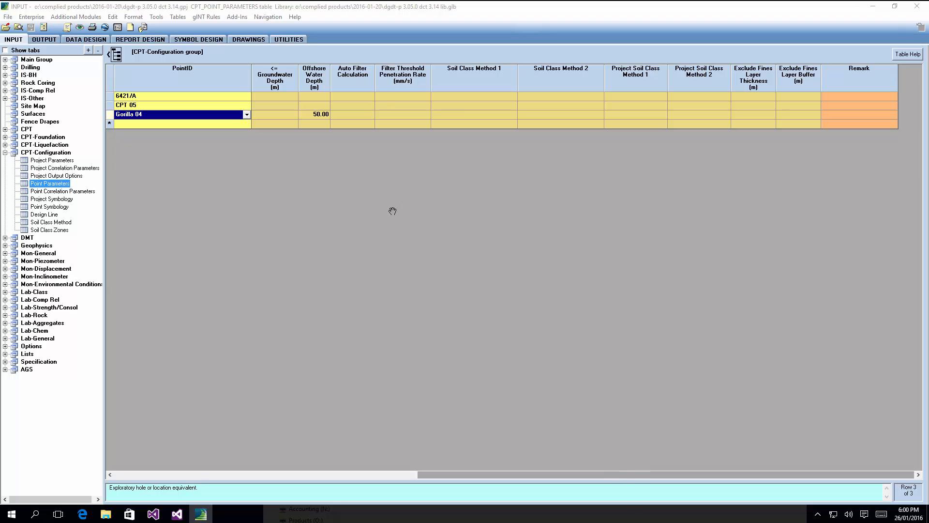
pyautogui.keyDown('ctrl'); pyautogui.click(49, 191); pyautogui.keyUp('ctrl')
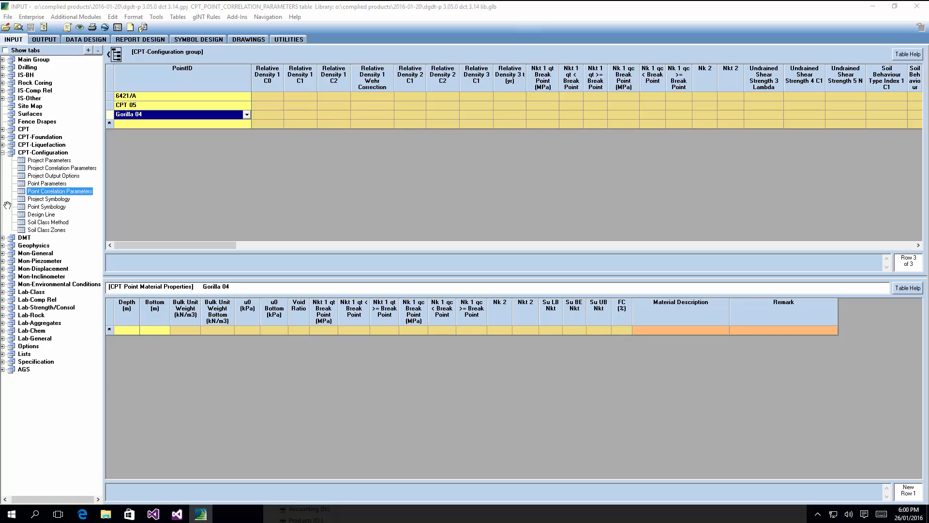
pyautogui.click(47, 197)
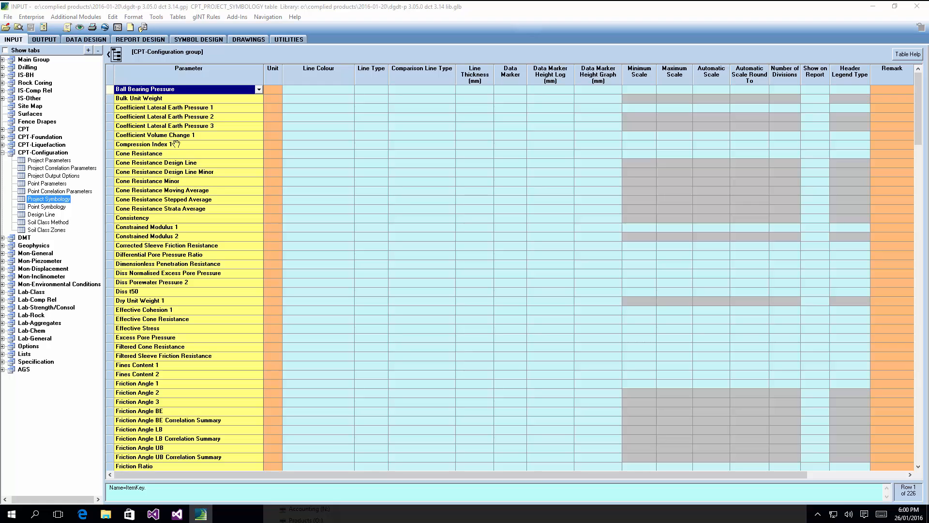
# Step: Set the Cone Resistance maximum scale to 40 in the Project Symbology table
pyautogui.click(648, 153)
pyautogui.click(673, 154)
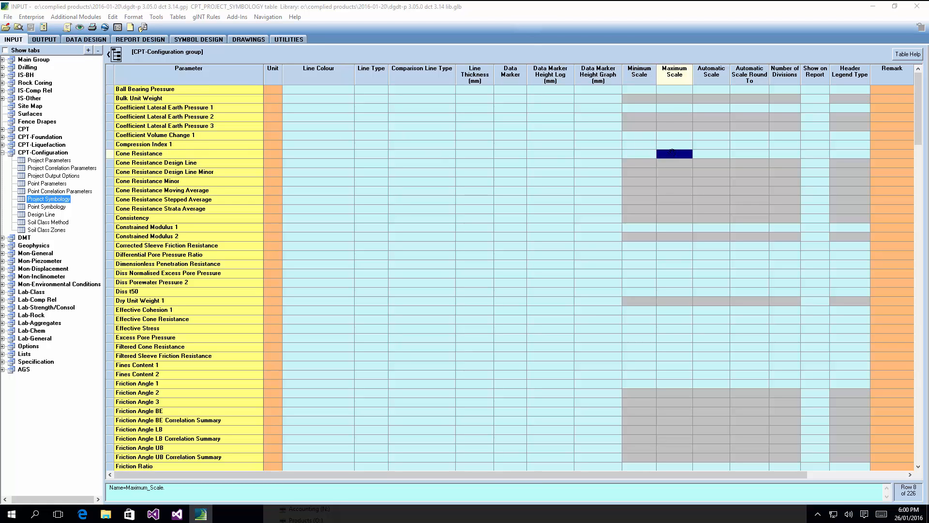
pyautogui.write('40')
pyautogui.press('Tab')
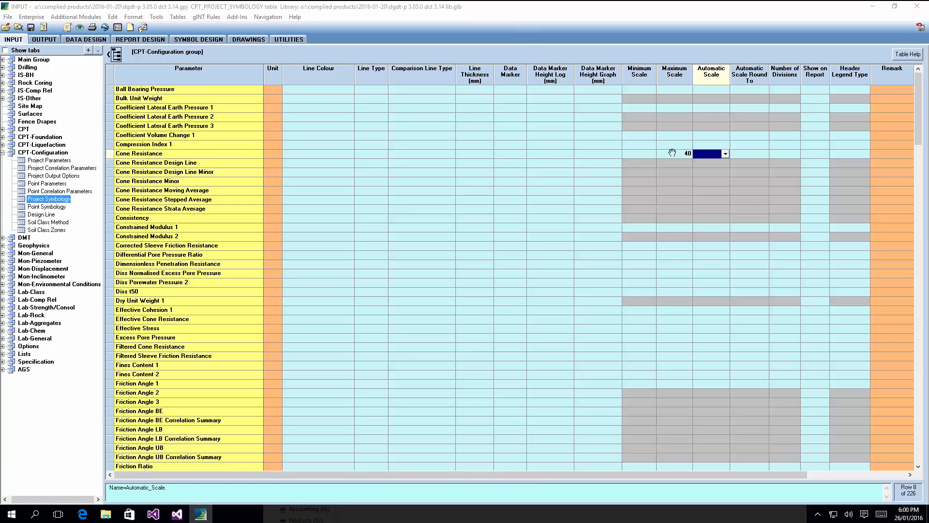
# Step: Change the Cone Resistance maximum scale to 20 and set its number of divisions to 4
pyautogui.click(672, 154)
pyautogui.write('20')
pyautogui.press('Tab')
pyautogui.click(673, 153)
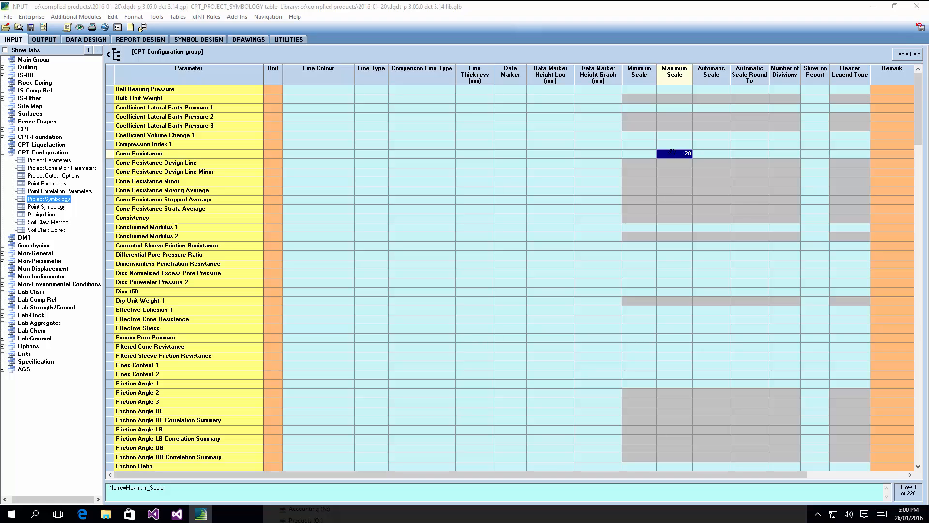
pyautogui.press('Tab')
pyautogui.press('Tab')
pyautogui.press('Tab')
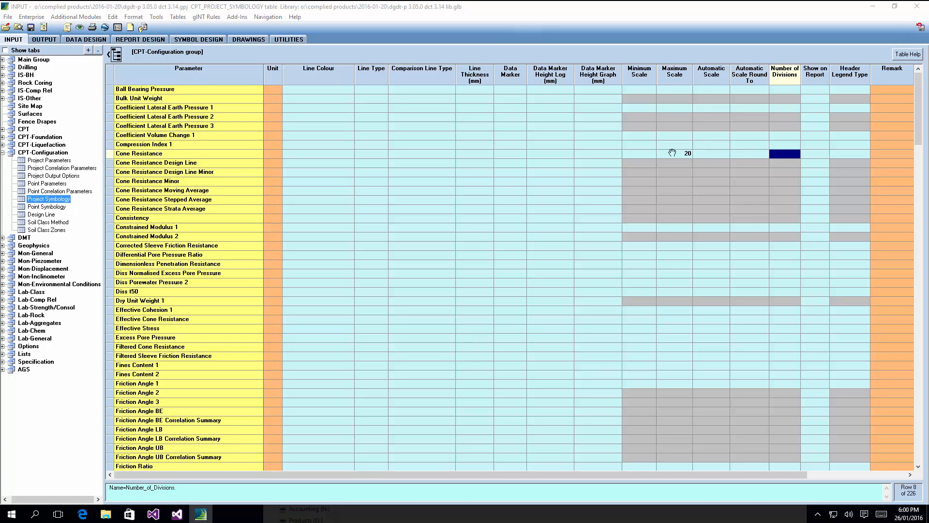
pyautogui.write('4')
pyautogui.press('Tab')
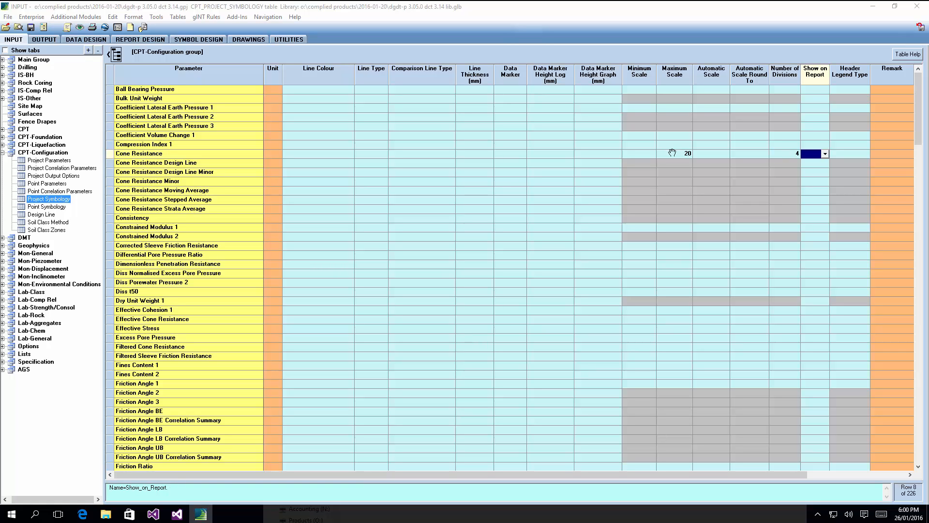
# Step: Clear the number of divisions and the maximum scale of Cone Resistance
pyautogui.hotkey('shift', 'Tab')
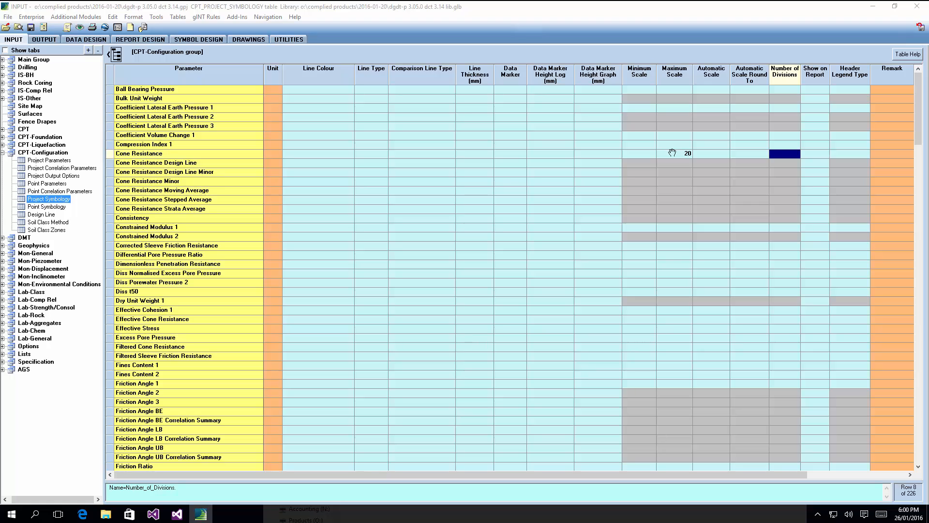
pyautogui.hotkey('shift', 'Tab')
pyautogui.hotkey('shift', 'Tab')
pyautogui.hotkey('shift', 'Tab')
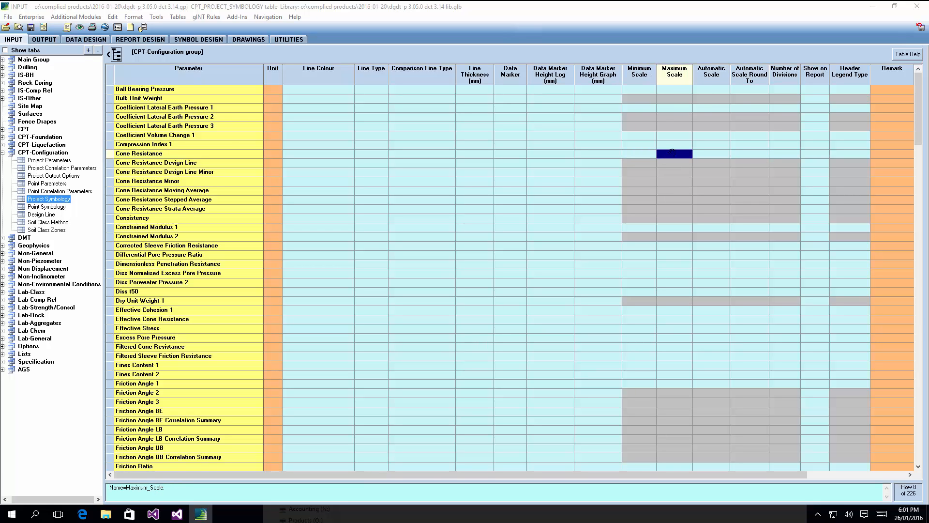
# Step: Enter a maximum scale of 20 and 4 divisions again for Cone Resistance in the Project Symbology table
pyautogui.write('20')
pyautogui.press('Up')
pyautogui.press('Down')
pyautogui.press('Tab')
pyautogui.press('Tab')
pyautogui.press('Tab')
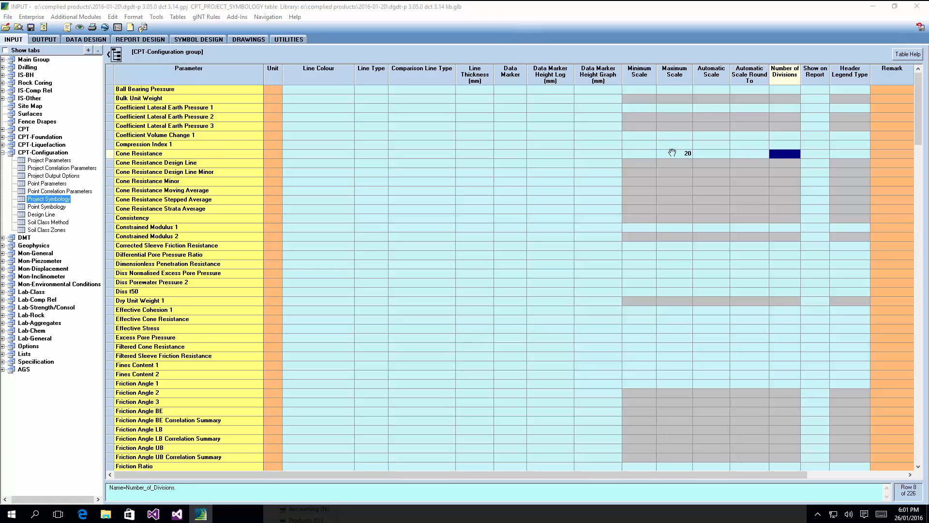
pyautogui.write('4')
pyautogui.click(672, 153)
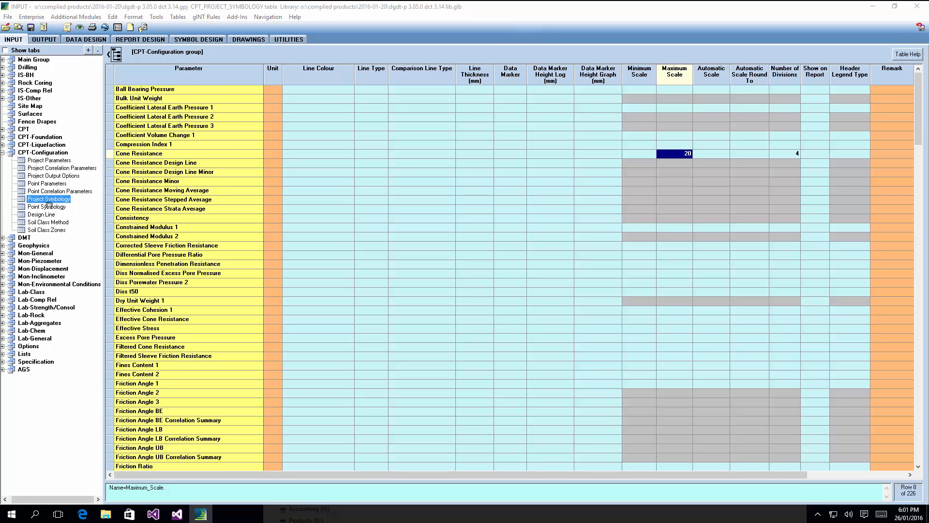
# Step: Preview the IS OFFSHORE BOREHOLE 1 log report for the point Gorilla 04
pyautogui.click(44, 39)
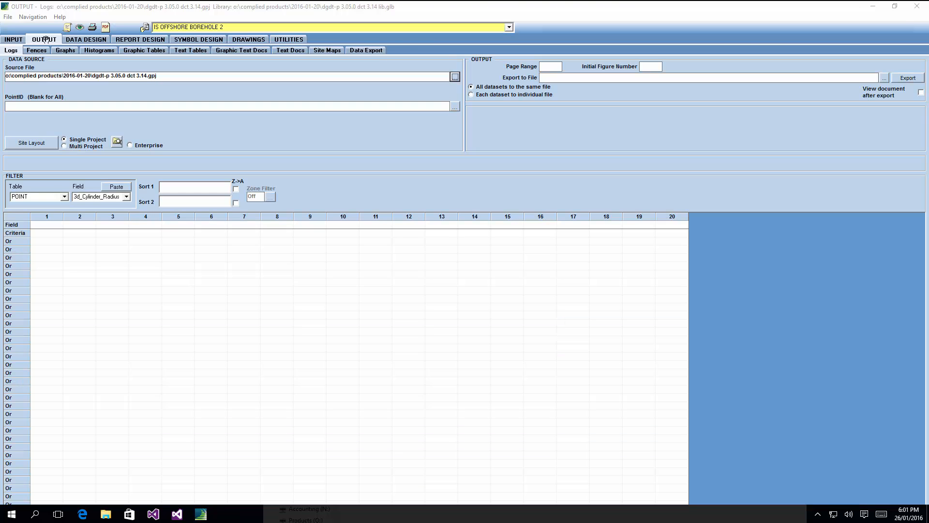
pyautogui.click(509, 28)
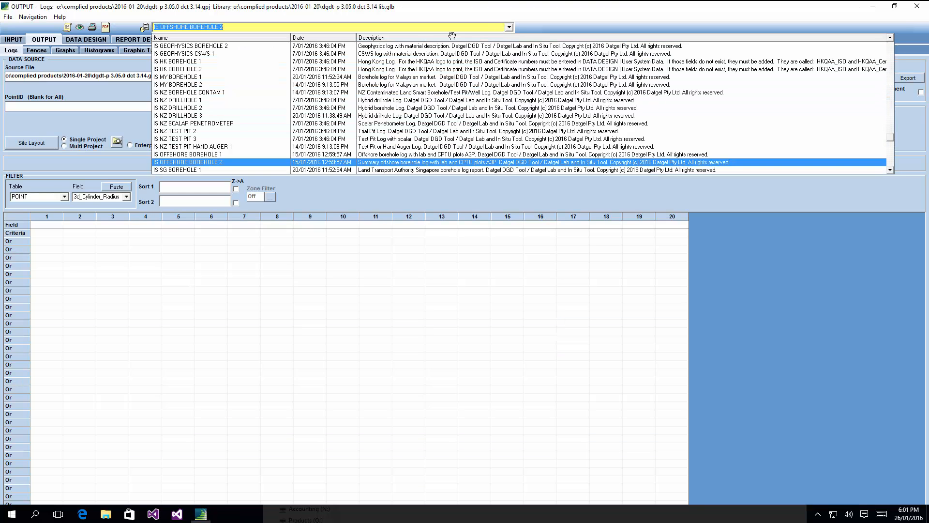
pyautogui.click(198, 154)
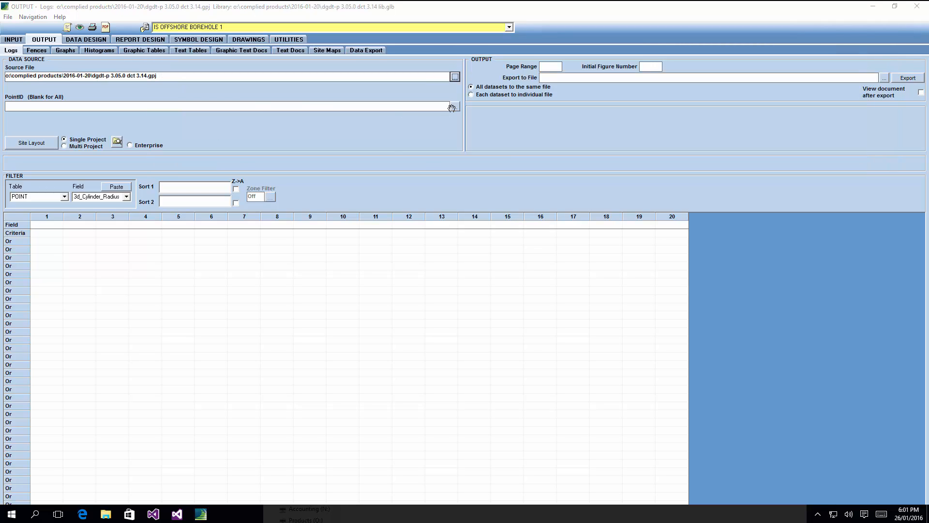
pyautogui.click(453, 107)
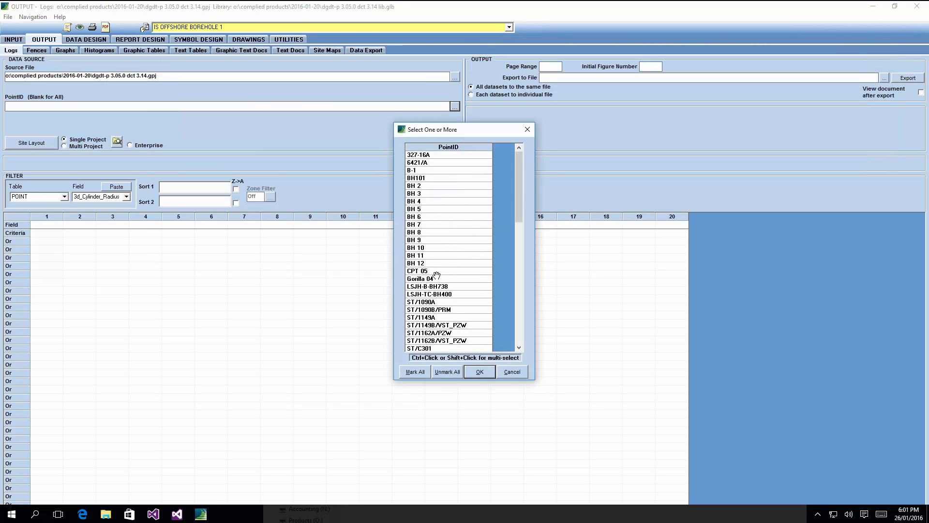
pyautogui.doubleClick(436, 275)
pyautogui.click(81, 27)
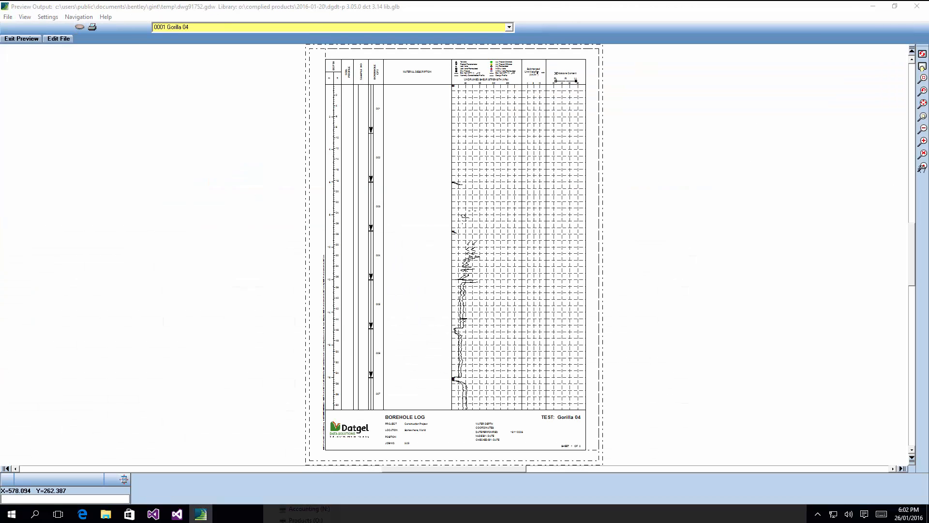
# Step: Examine the plotted curves down the first sheet of the Gorilla 04 borehole log and close the preview
pyautogui.click(435, 204)
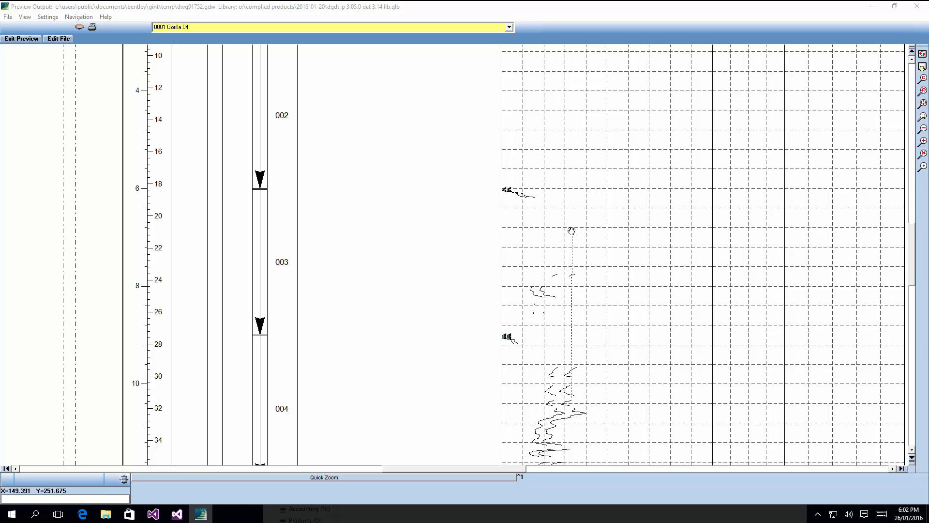
pyautogui.scroll(-3, 561, 380)
pyautogui.scroll(-3, 560, 262)
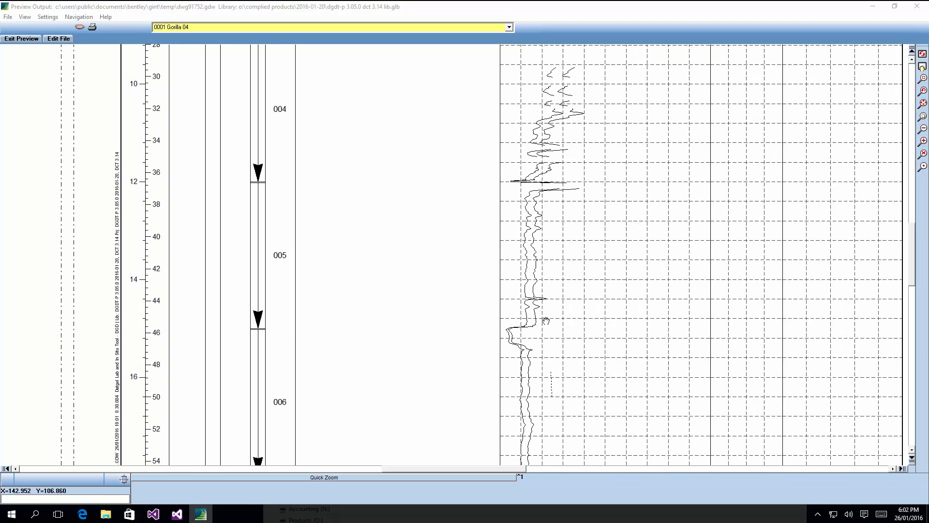
pyautogui.scroll(-3, 545, 253)
pyautogui.moveTo(546, 364); pyautogui.dragTo(538, 290)
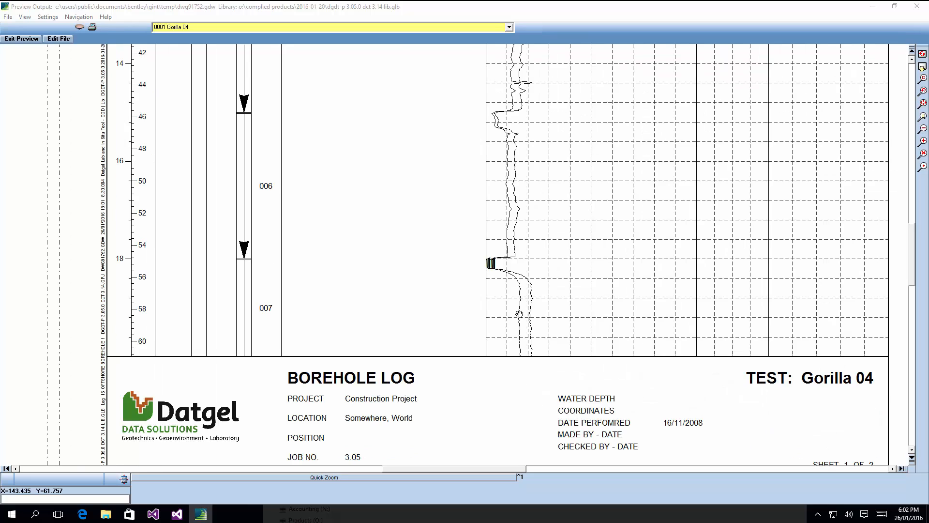
pyautogui.click(19, 39)
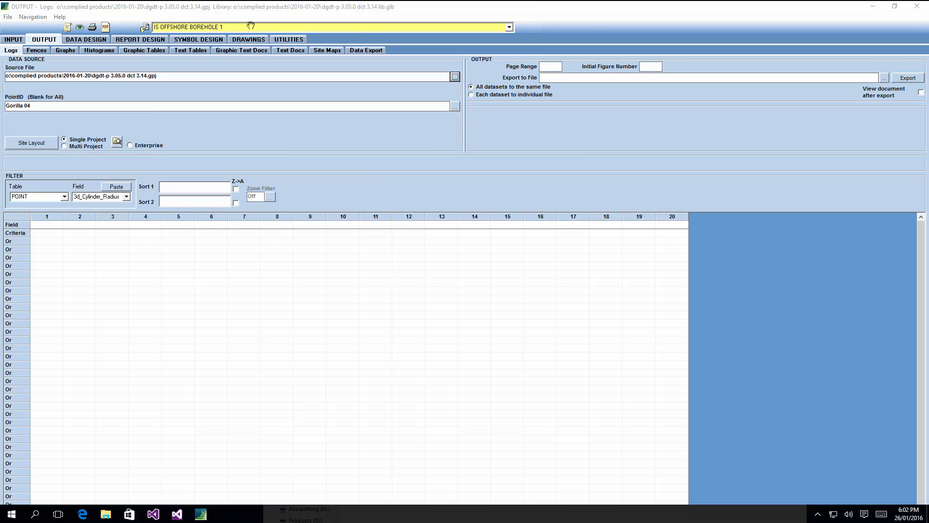
# Step: Switch the log report to CPTU DERIVED A3P 2, keep Gorilla 04 as the point, and preview it
pyautogui.click(251, 27)
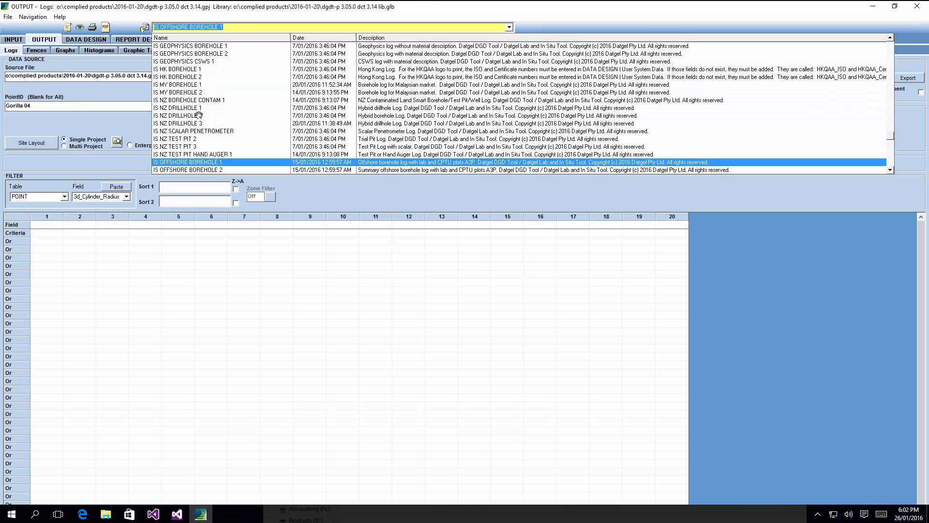
pyautogui.write('c')
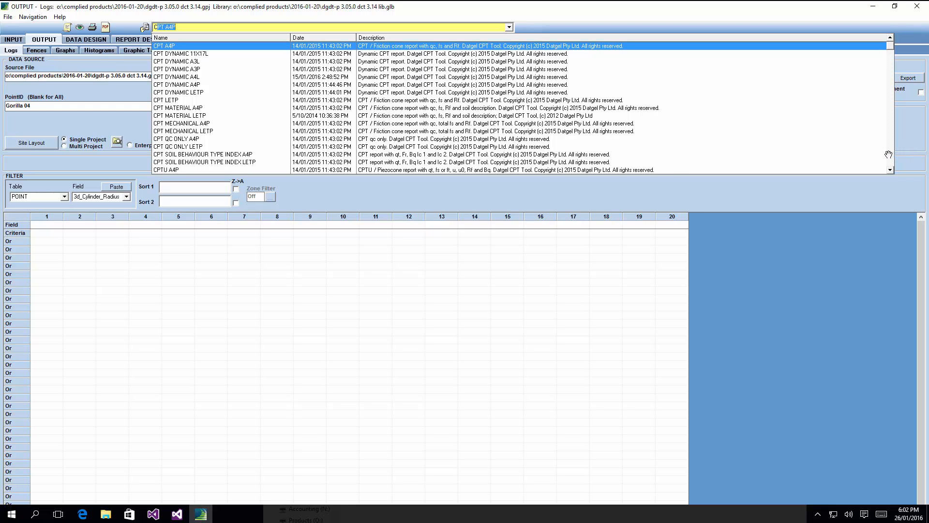
pyautogui.scroll(-5, 891, 154)
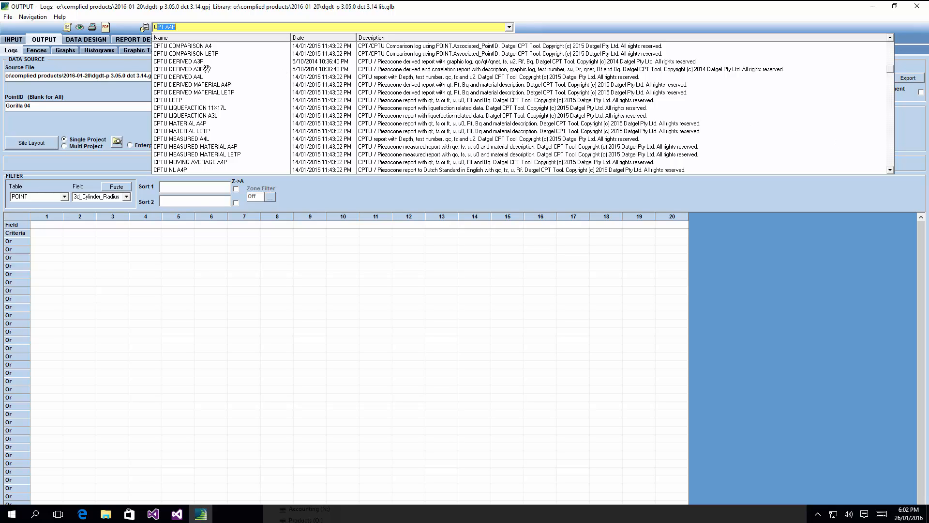
pyautogui.click(207, 69)
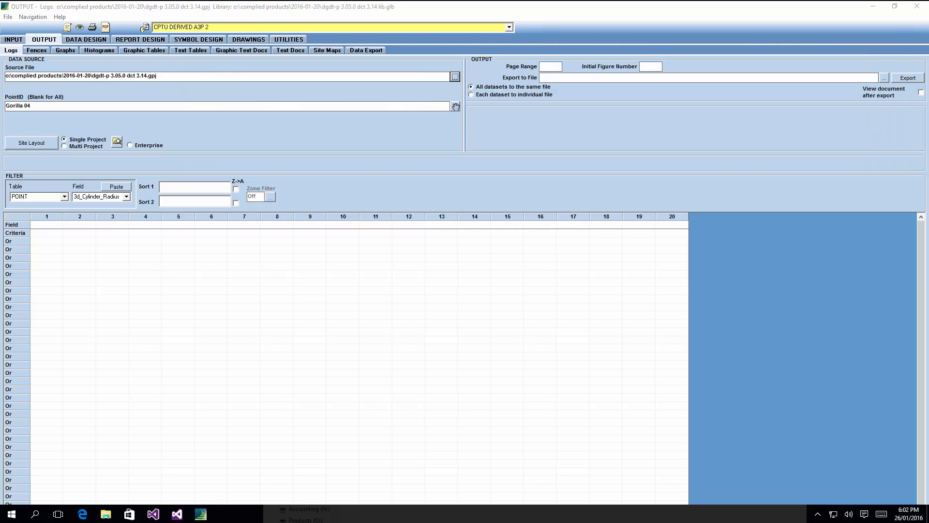
pyautogui.click(456, 107)
pyautogui.press('Escape')
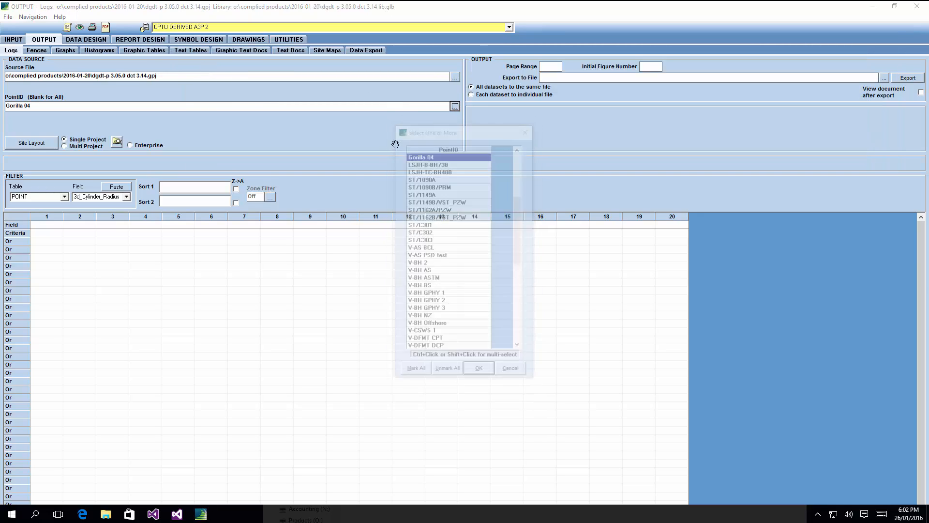
pyautogui.click(80, 27)
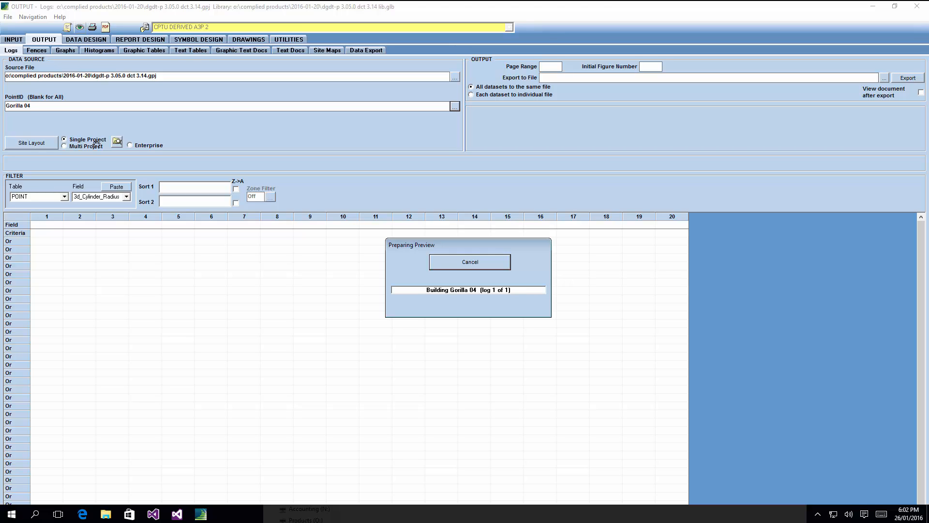
pyautogui.click(105, 513)
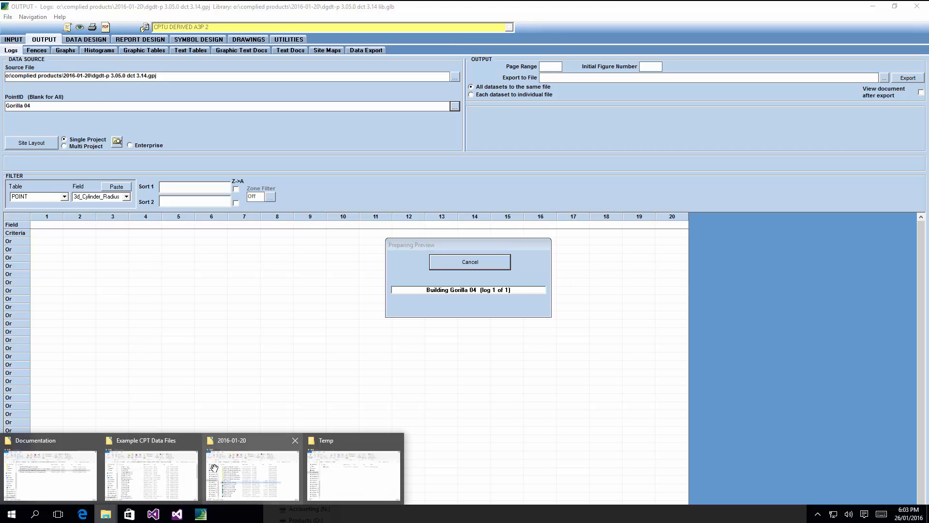
pyautogui.click(176, 467)
pyautogui.click(408, 179)
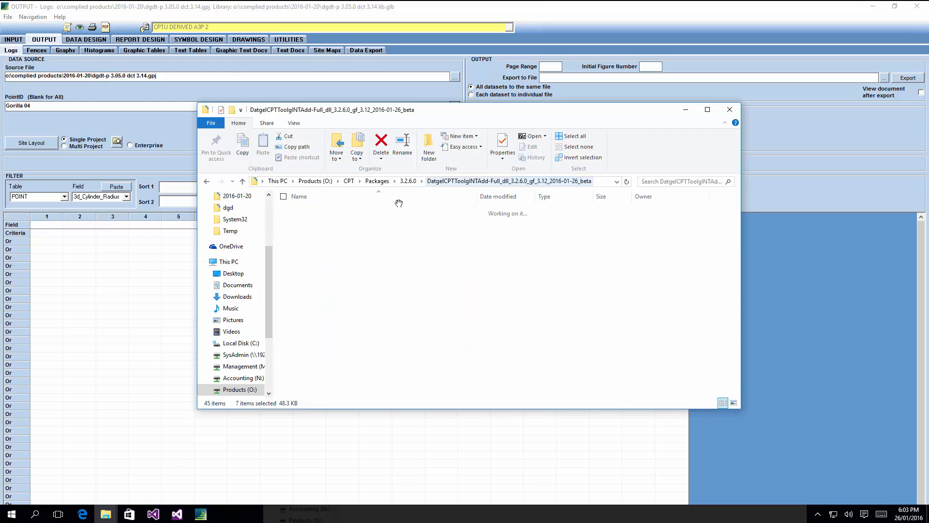
pyautogui.doubleClick(326, 210)
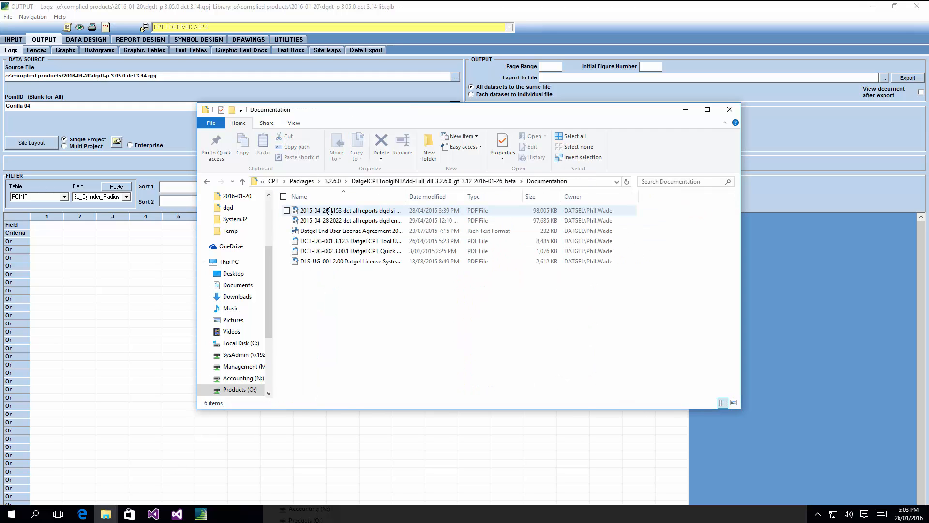
pyautogui.click(394, 209)
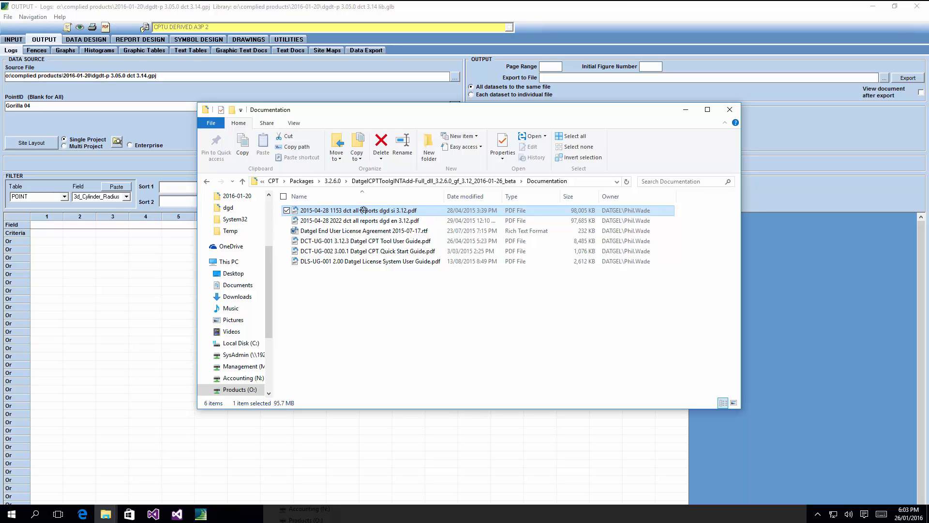
pyautogui.click(393, 262)
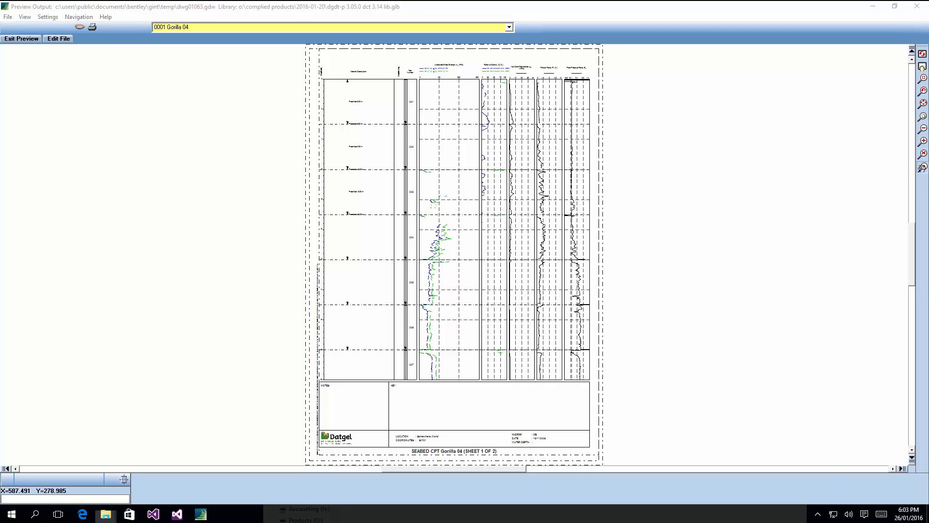
# Step: Examine the derived parameter plots and title block on the first sheet of the Gorilla 04 CPTU preview
pyautogui.click(923, 167)
pyautogui.click(505, 130)
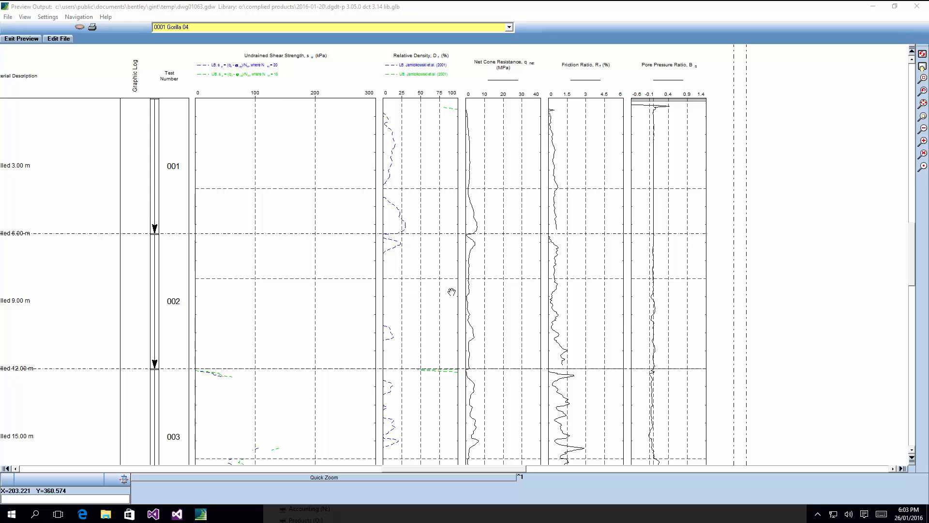
pyautogui.moveTo(231, 357); pyautogui.dragTo(420, 271)
pyautogui.moveTo(340, 311); pyautogui.dragTo(278, 182)
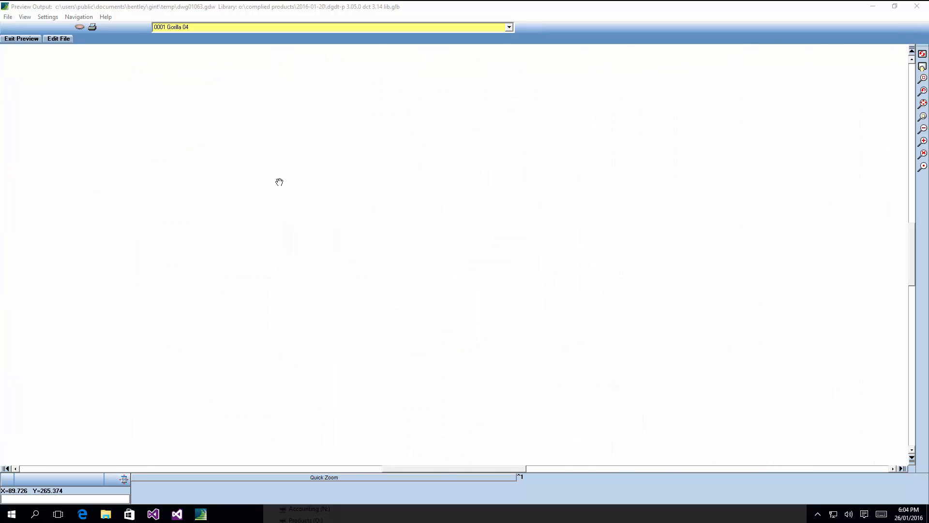
pyautogui.moveTo(419, 352); pyautogui.dragTo(300, 178)
pyautogui.moveTo(413, 385); pyautogui.dragTo(332, 183)
pyautogui.moveTo(300, 308); pyautogui.dragTo(388, 207)
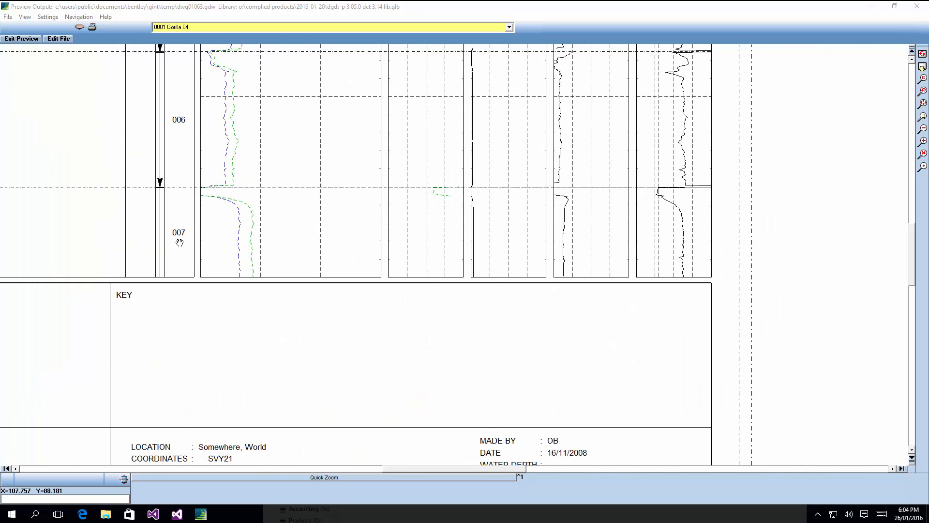
pyautogui.moveTo(180, 241); pyautogui.dragTo(331, 216)
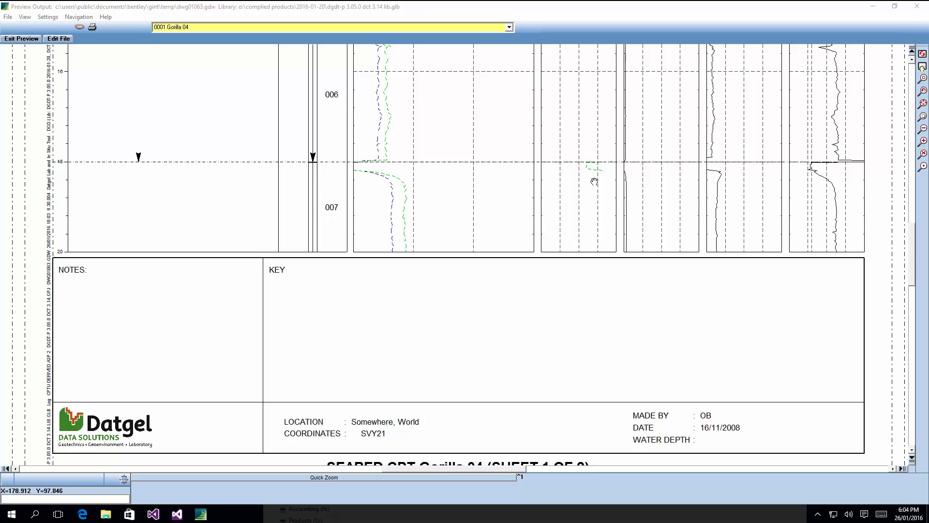
# Step: View the second sheet of the derived CPTU log in full and close the preview
pyautogui.click(923, 102)
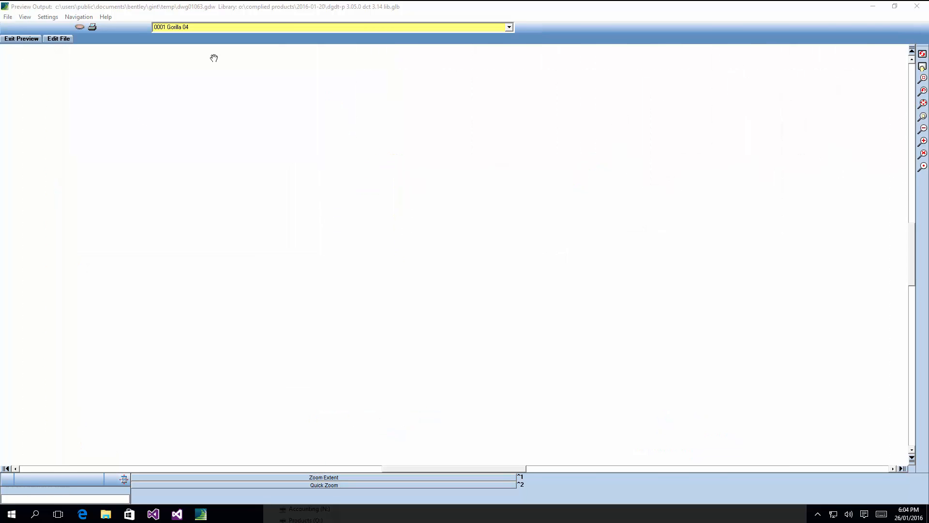
pyautogui.click(239, 28)
pyautogui.click(395, 53)
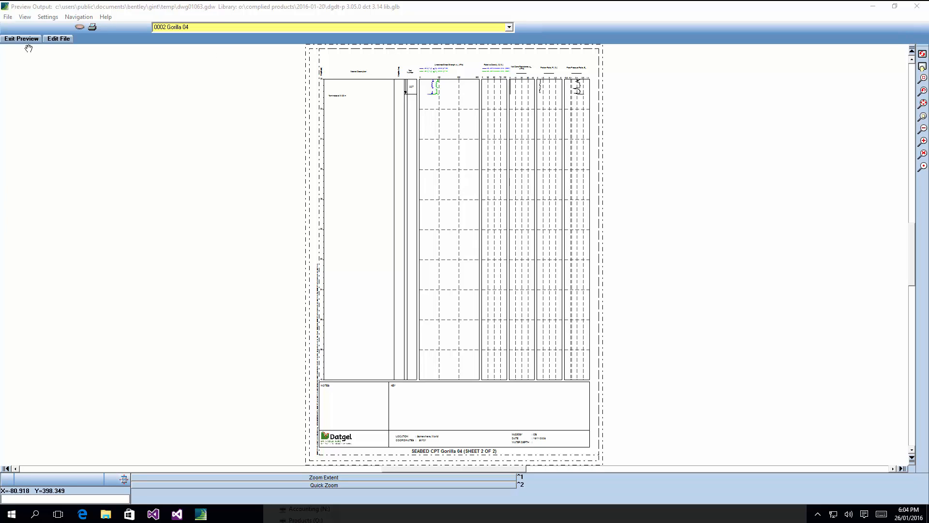
pyautogui.click(14, 39)
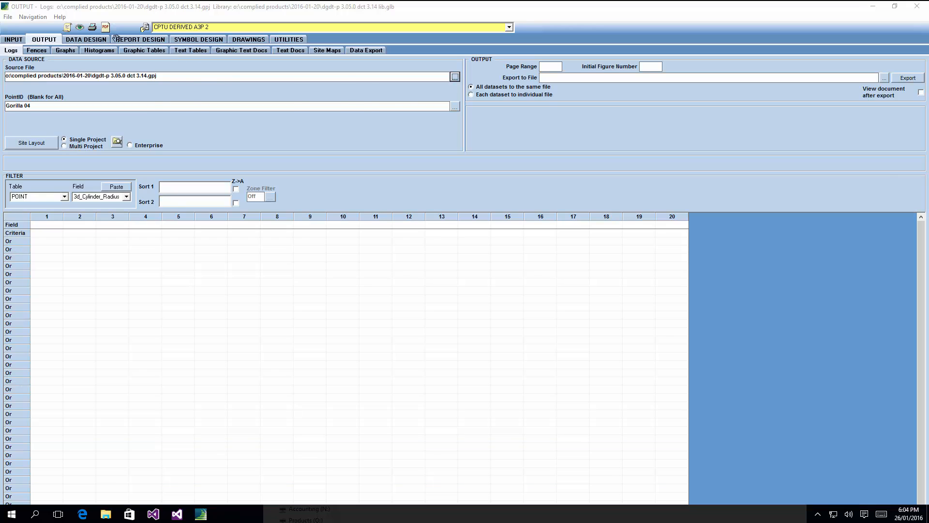
# Step: Choose the CPT DYNAMIC A4L log report and start its preview for Gorilla 04
pyautogui.click(218, 28)
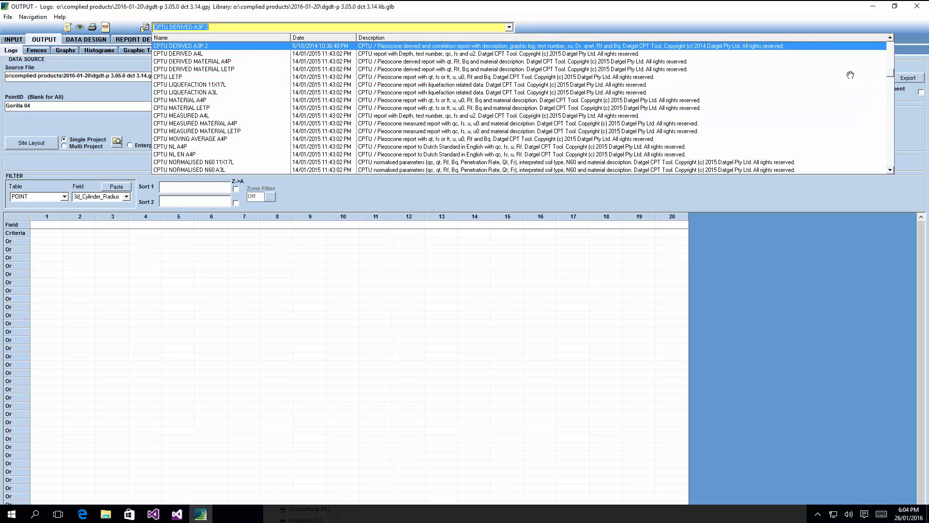
pyautogui.click(894, 52)
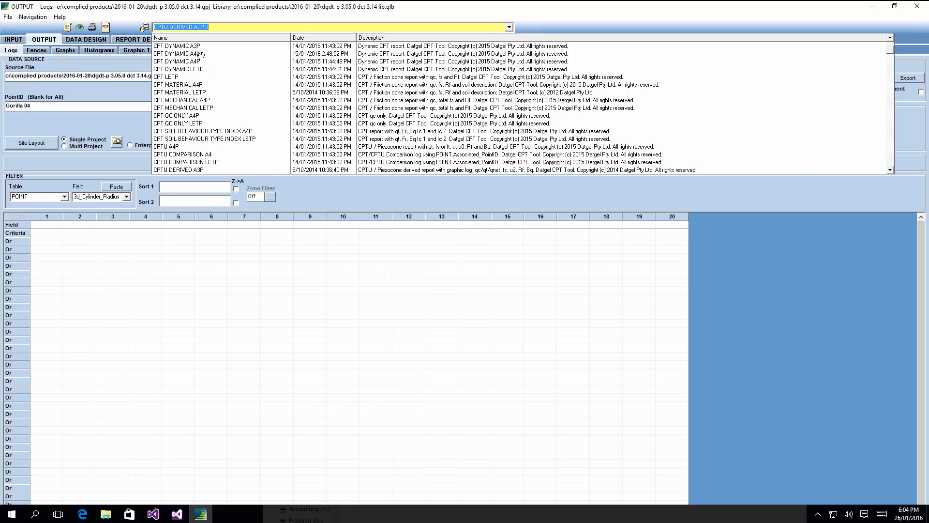
pyautogui.click(199, 53)
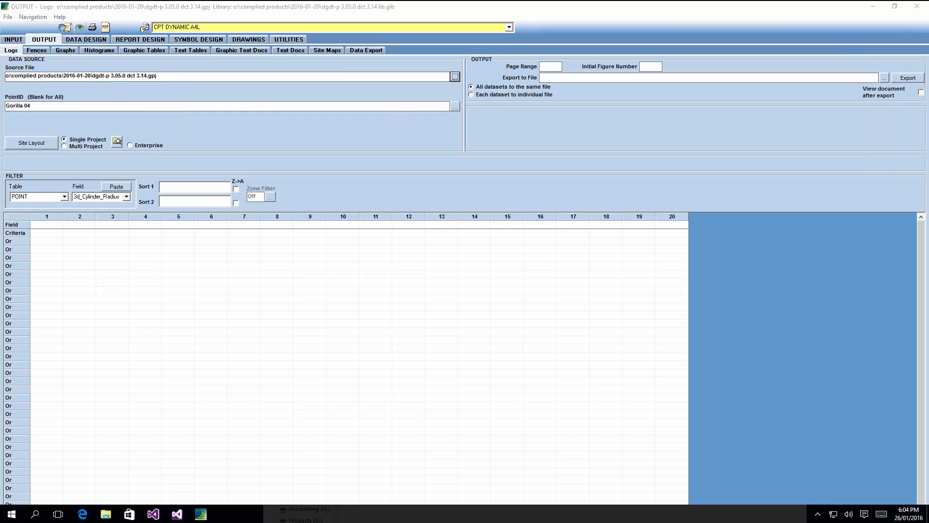
pyautogui.click(79, 27)
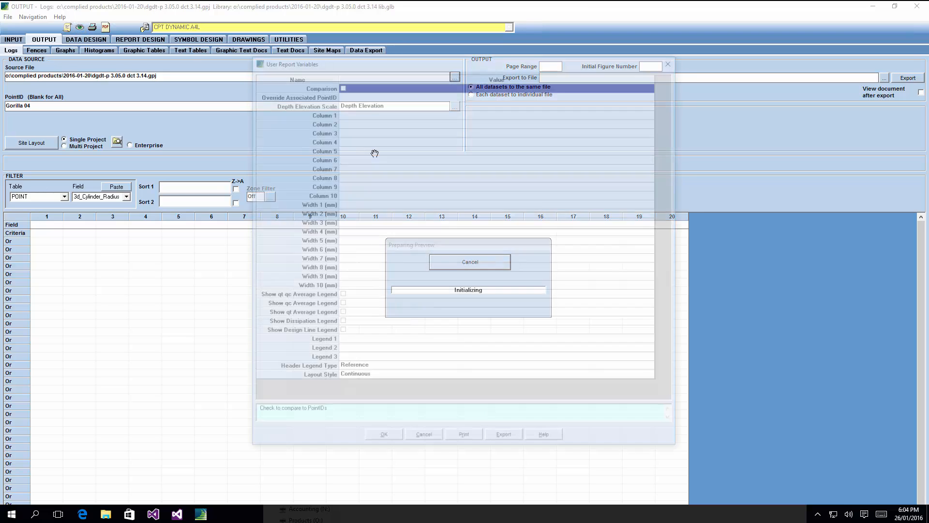
# Step: Set the report variables Column 1 to Normalised Cone Resistance and Column 2 to Youngs Modulus
pyautogui.click(346, 112)
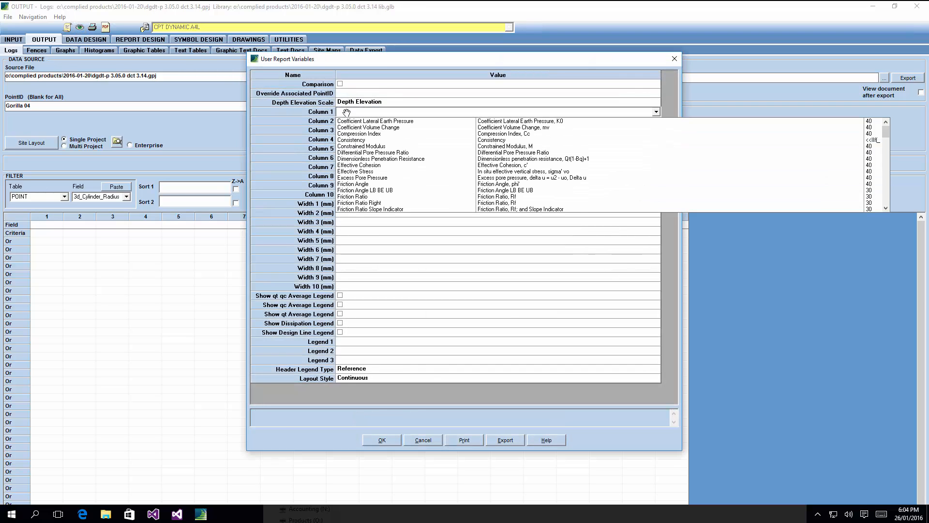
pyautogui.write('Norm Excess Pore Pressure')
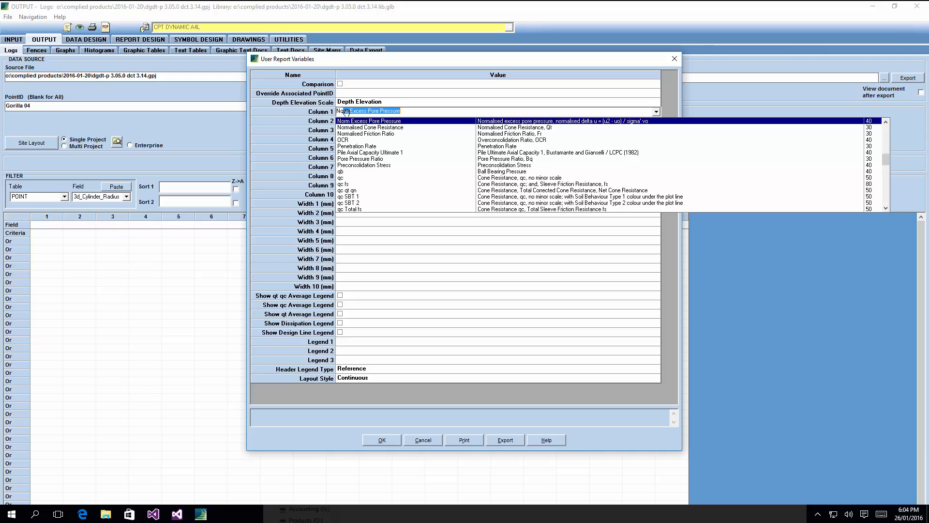
pyautogui.press('Down')
pyautogui.press('Return')
pyautogui.press('Return')
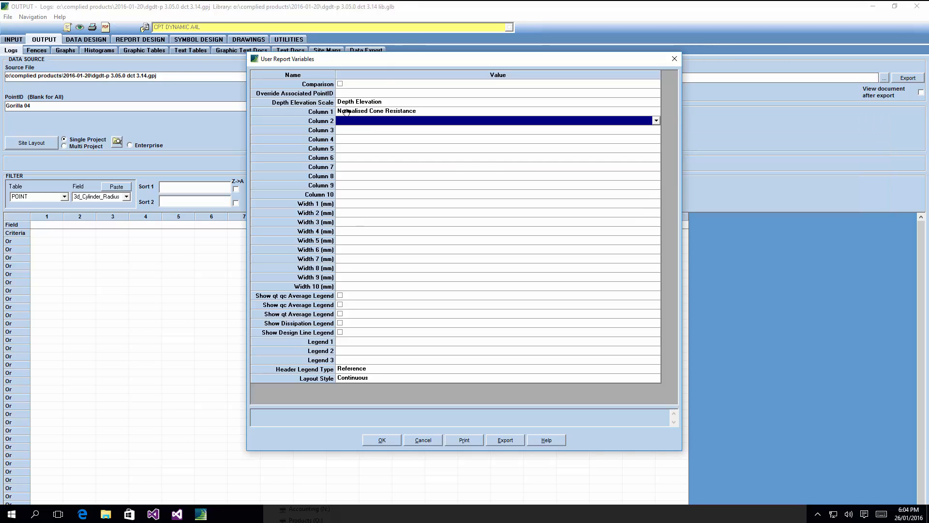
pyautogui.write('Yo')
pyautogui.press('Return')
pyautogui.press('Return')
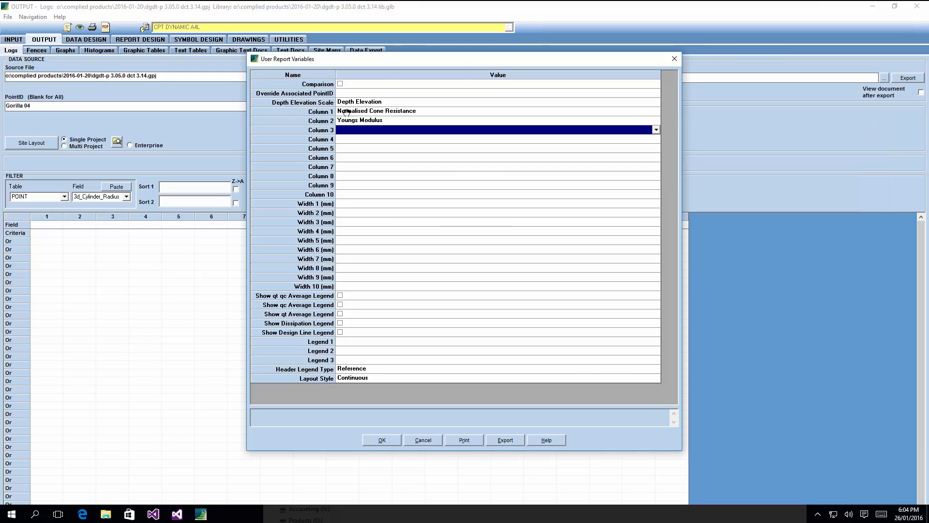
# Step: Set the Column 3 report variable to Liq Factor of Safety
pyautogui.write('Liq Cyclic Resistance Ratio')
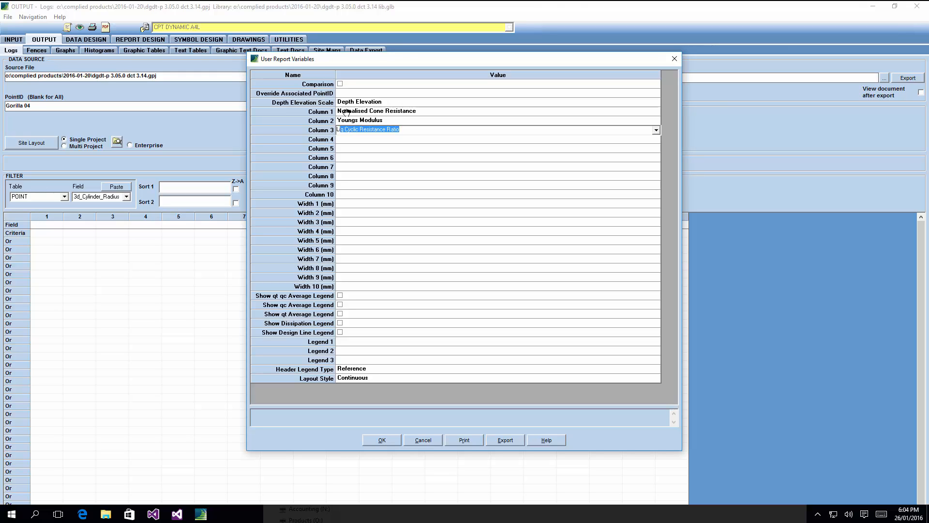
pyautogui.press('Down')
pyautogui.press('Return')
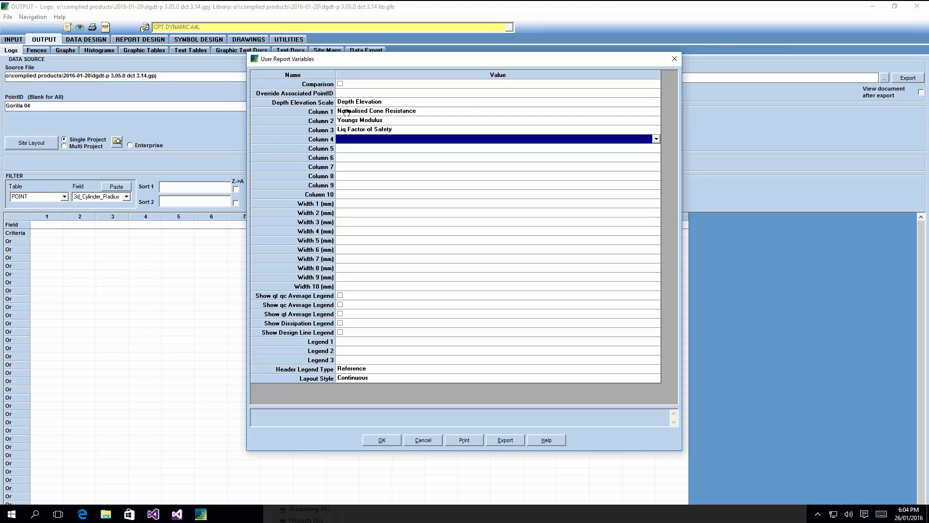
# Step: Set the Column 4 report variable to Soil Behaviour Type Index 3
pyautogui.press('Down')
pyautogui.hotkey('alt', 'Down')
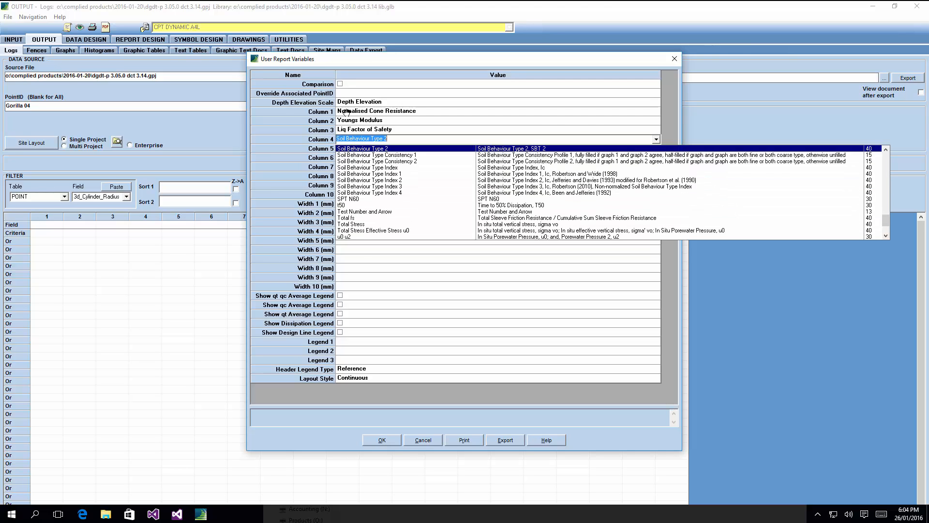
pyautogui.press('Up')
pyautogui.press('Up')
pyautogui.press('Down')
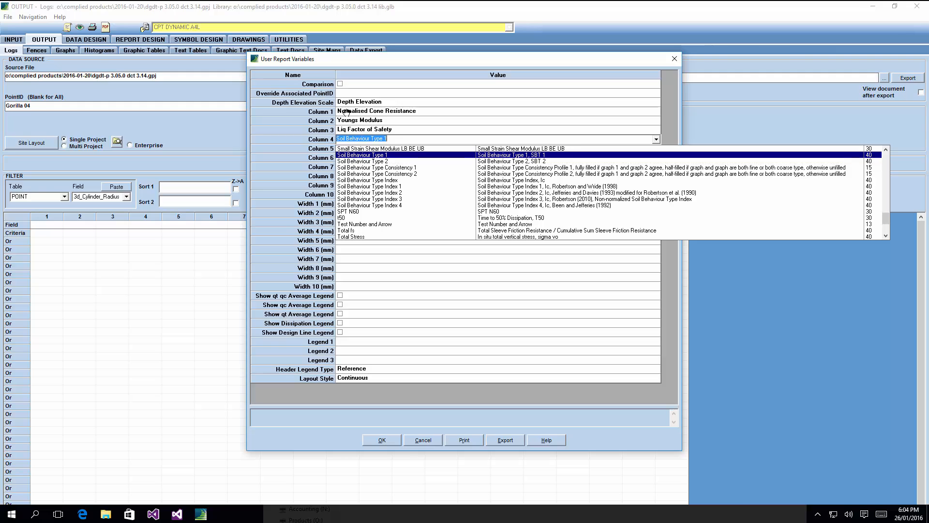
pyautogui.press('Down')
pyautogui.press('Down')
pyautogui.press('Down')
pyautogui.press('Down')
pyautogui.press('Down')
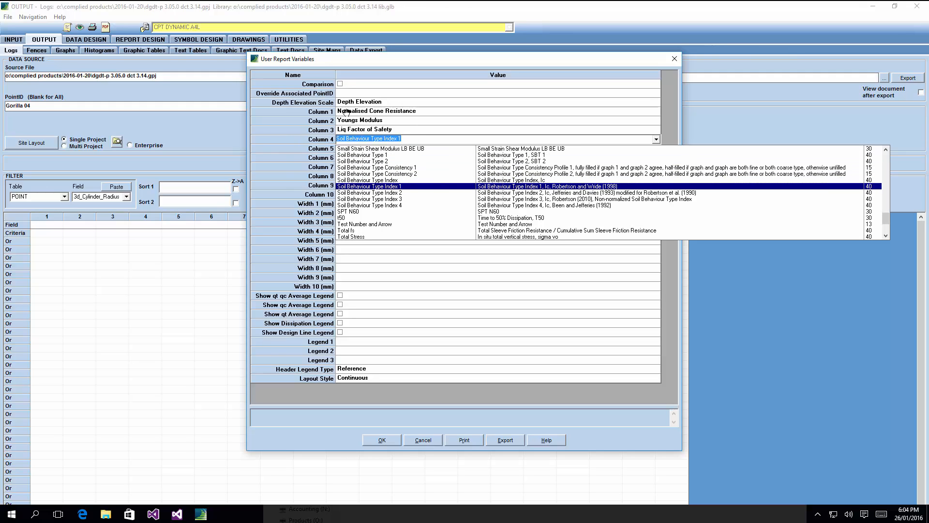
pyautogui.press('Down')
pyautogui.press('Down')
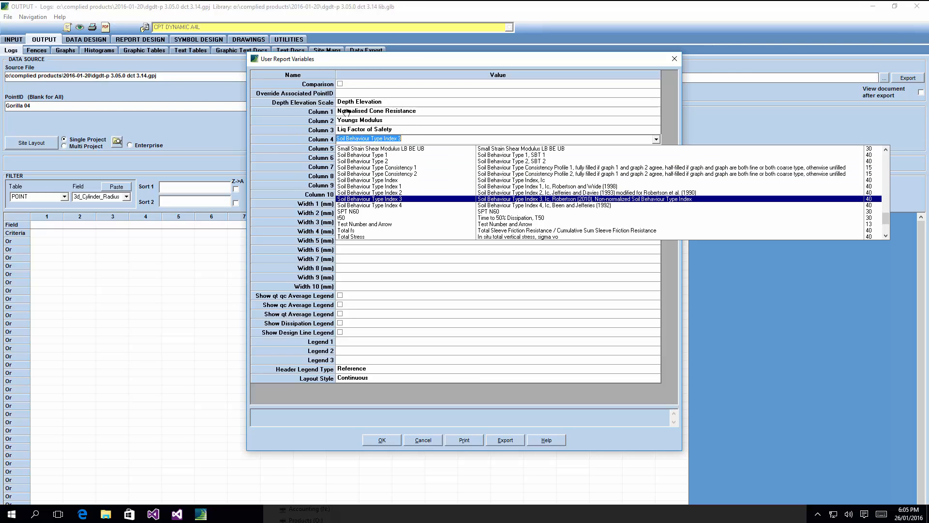
pyautogui.press('Return')
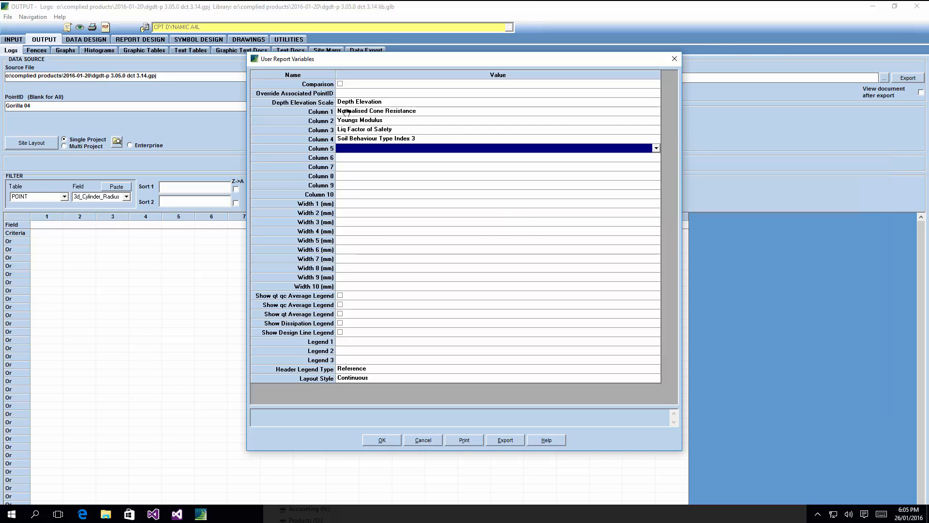
# Step: Set the Column 5 report variable to Soil Behaviour Type 1
pyautogui.hotkey('alt', 'Down')
pyautogui.press('s')
pyautogui.press('Down')
pyautogui.press('Down')
pyautogui.press('Down')
pyautogui.press('Down')
pyautogui.press('Down')
pyautogui.press('Down')
pyautogui.press('Down')
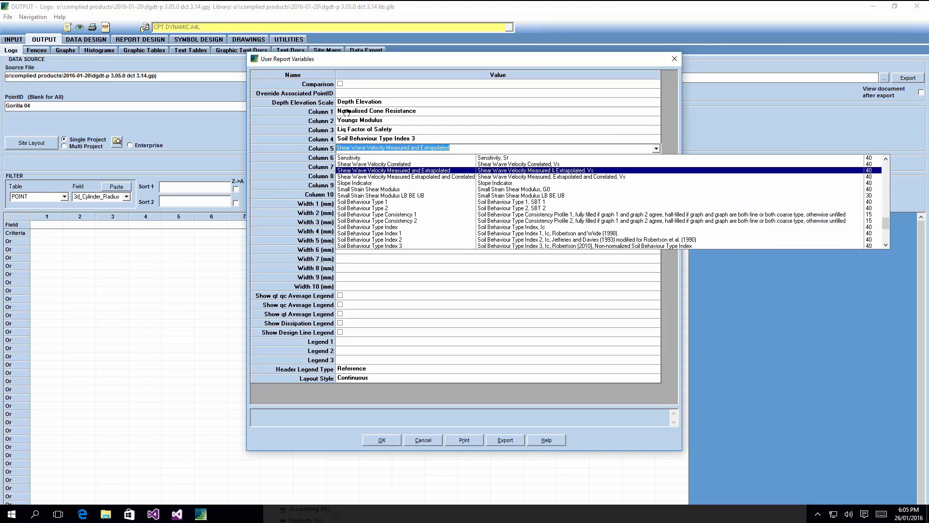
pyautogui.press('Return')
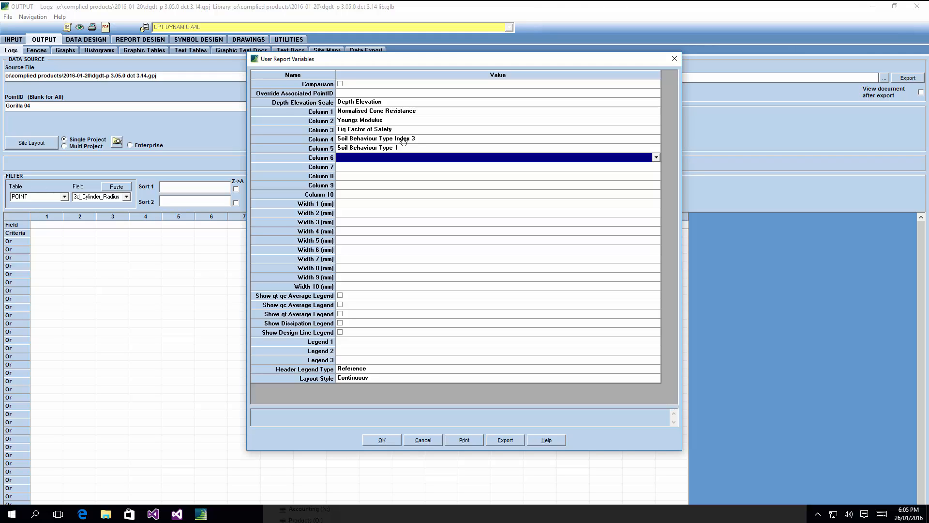
# Step: Set Legend 1 to Soil Behaviour Type 1 and generate the dynamic log preview
pyautogui.click(353, 343)
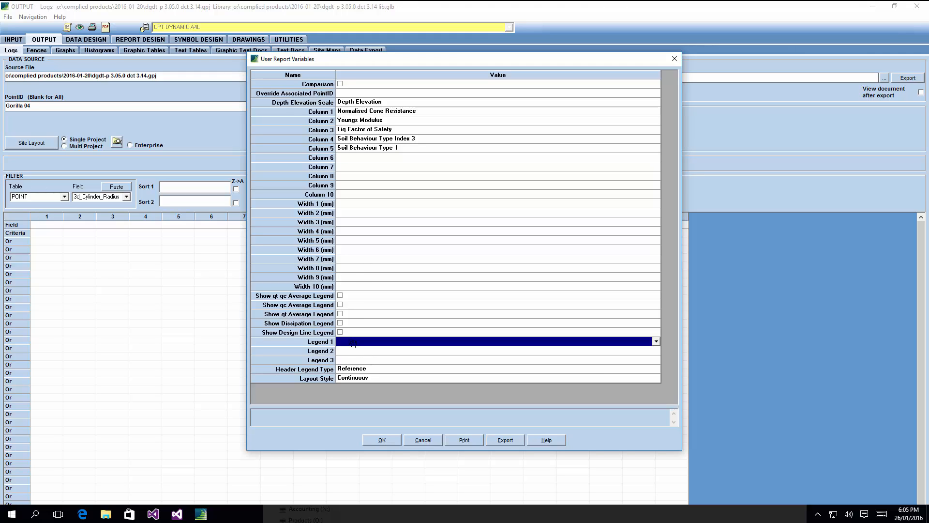
pyautogui.write('Soil Behaviour Type 1')
pyautogui.press('Return')
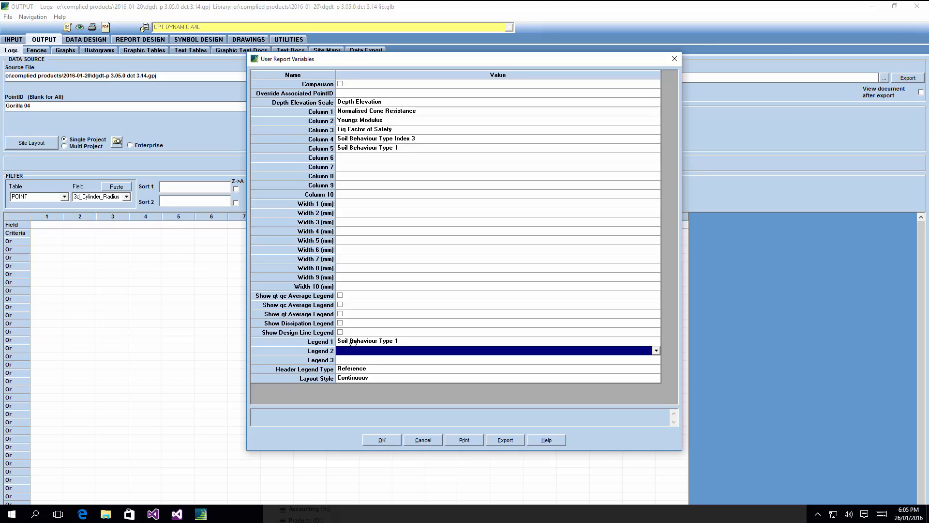
pyautogui.click(382, 439)
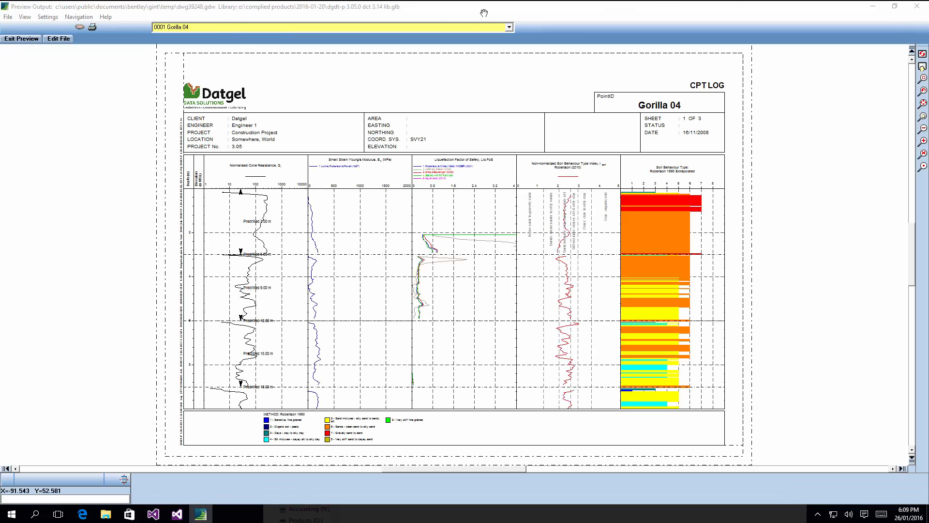
# Step: Page through all the sheets of the Gorilla 04 dynamic CPT log and return to the first
pyautogui.click(508, 27)
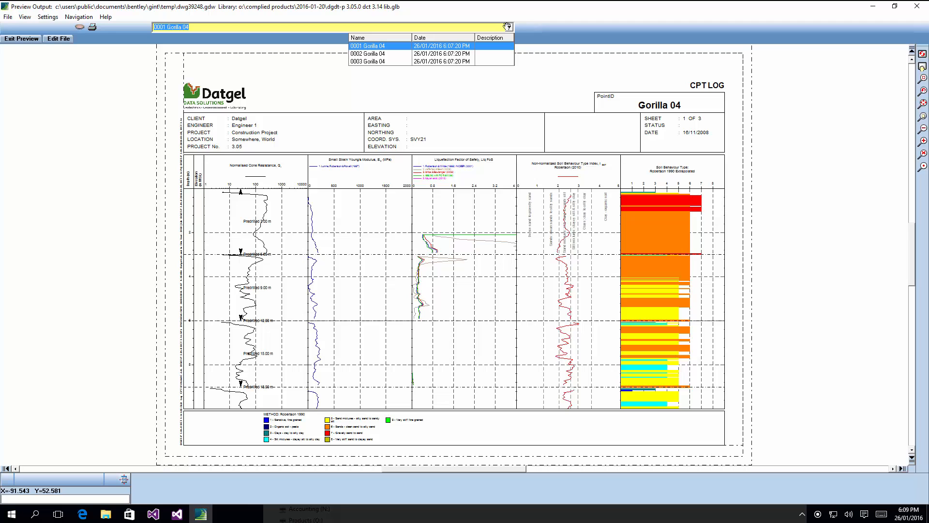
pyautogui.click(507, 27)
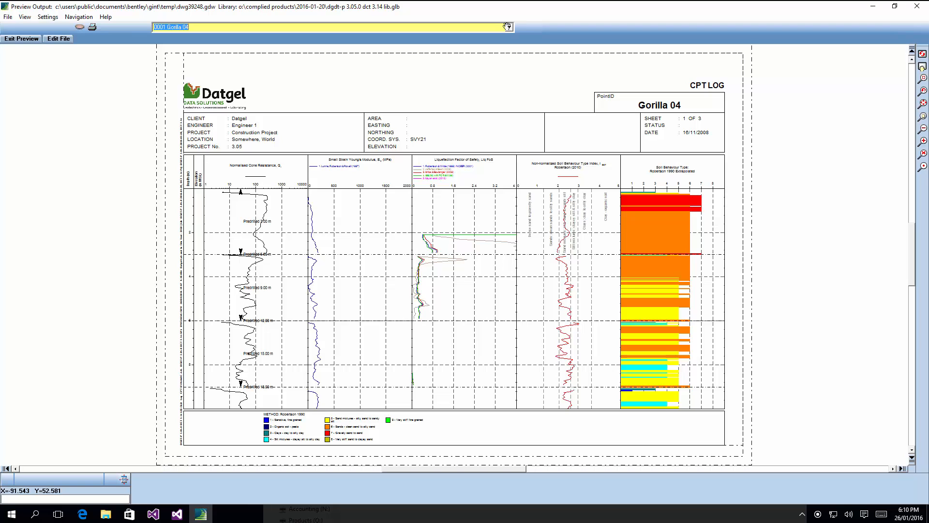
pyautogui.press('Down')
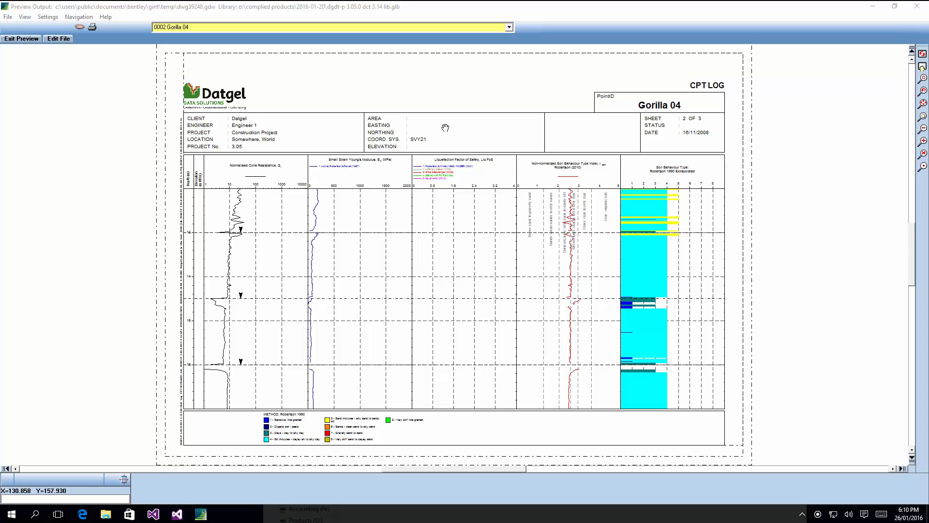
pyautogui.press('Down')
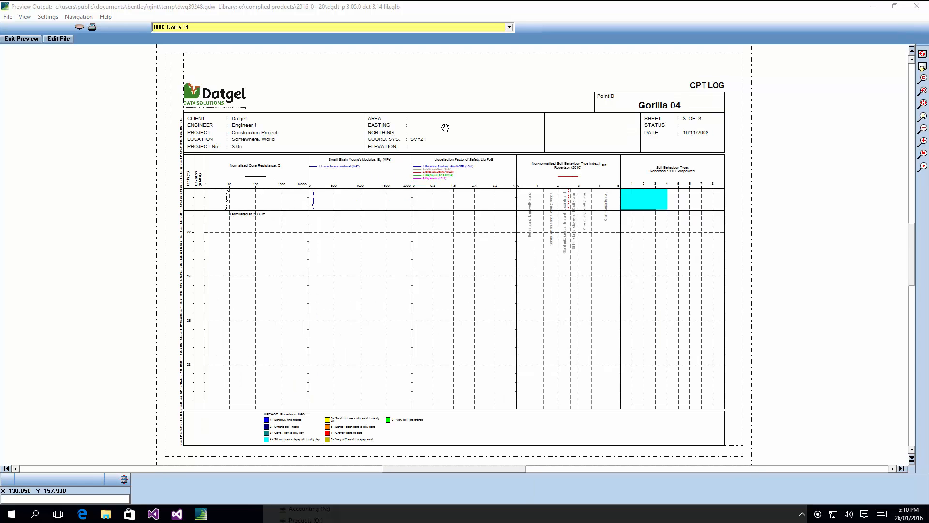
pyautogui.press('Up')
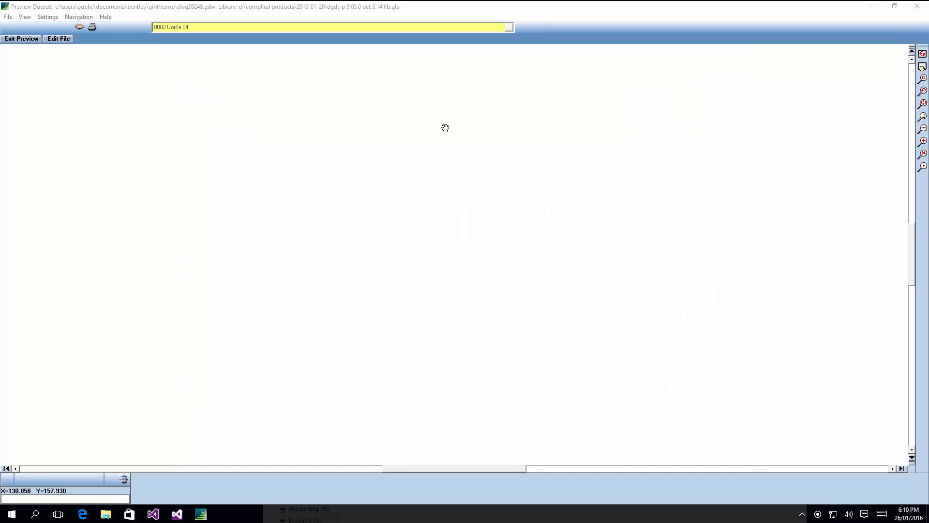
pyautogui.press('Up')
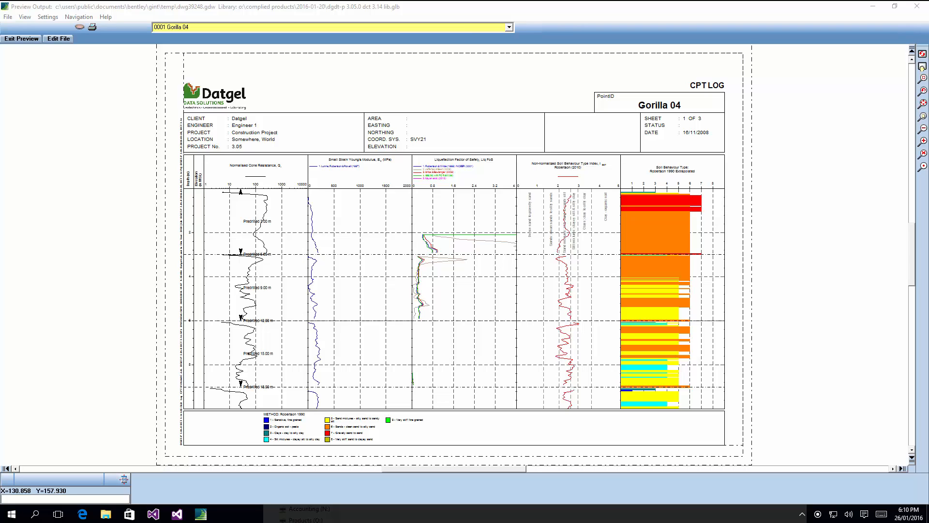
# Step: Examine the plotted columns on the first sheet up close, from Normalised Cone Resistance to Soil Behaviour Type, and close the preview
pyautogui.click(924, 166)
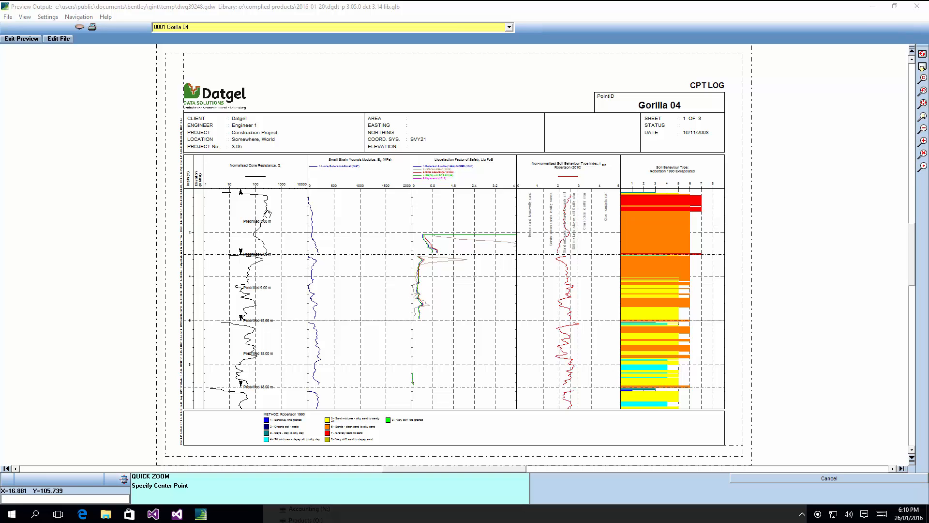
pyautogui.click(292, 206)
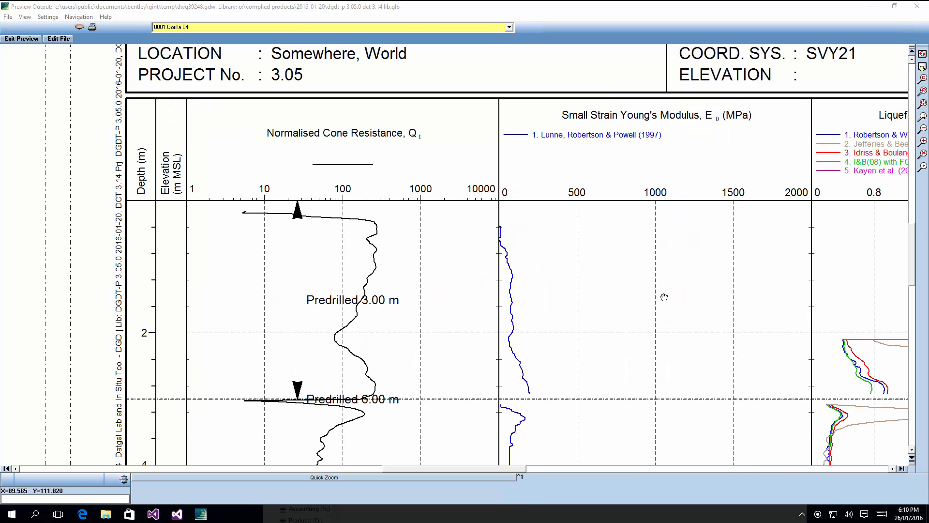
pyautogui.moveTo(663, 296); pyautogui.dragTo(245, 271)
pyautogui.moveTo(647, 280); pyautogui.dragTo(235, 254)
pyautogui.moveTo(709, 285); pyautogui.dragTo(471, 269)
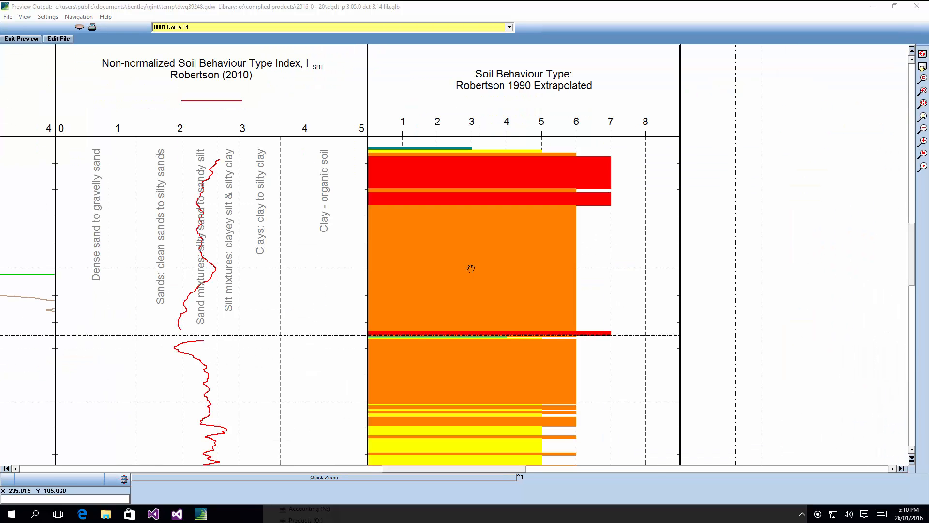
pyautogui.click(923, 104)
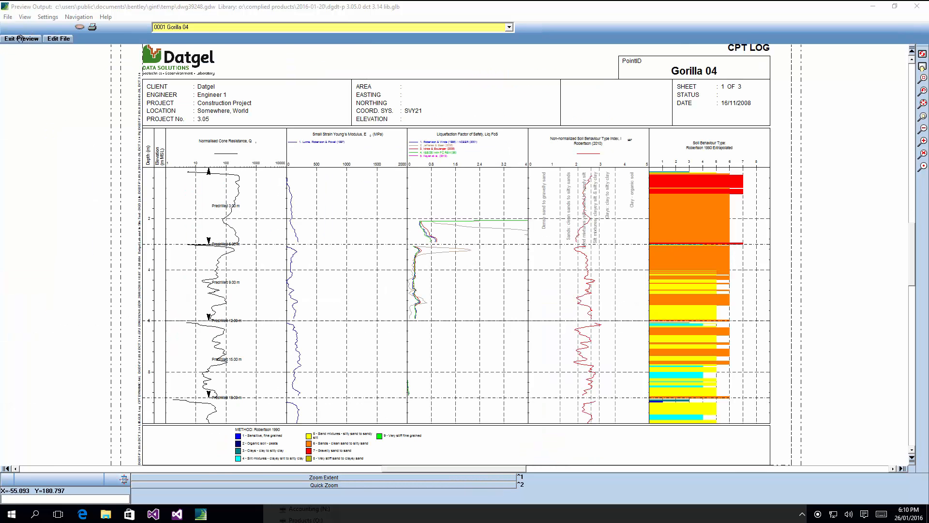
pyautogui.click(21, 39)
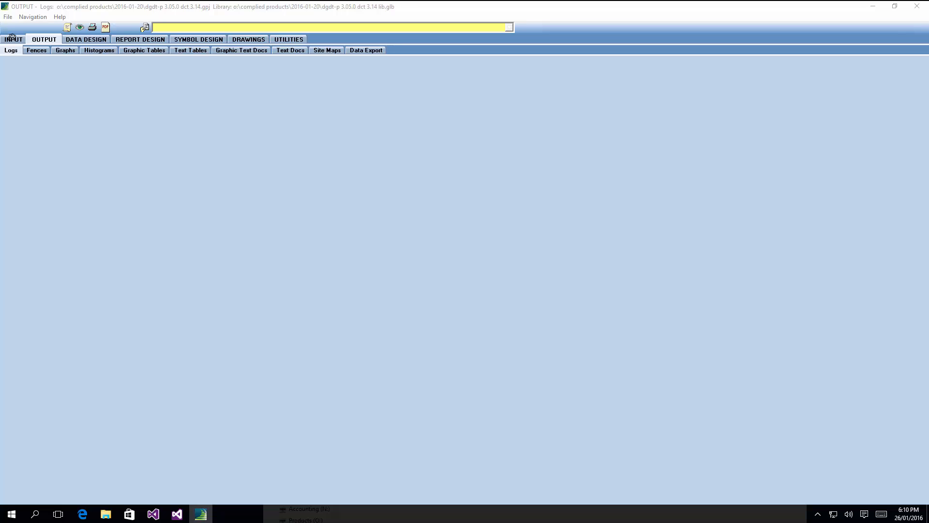
# Step: Set Show Predrill to False in the Project Output Options of the CPT-Configuration group
pyautogui.click(12, 37)
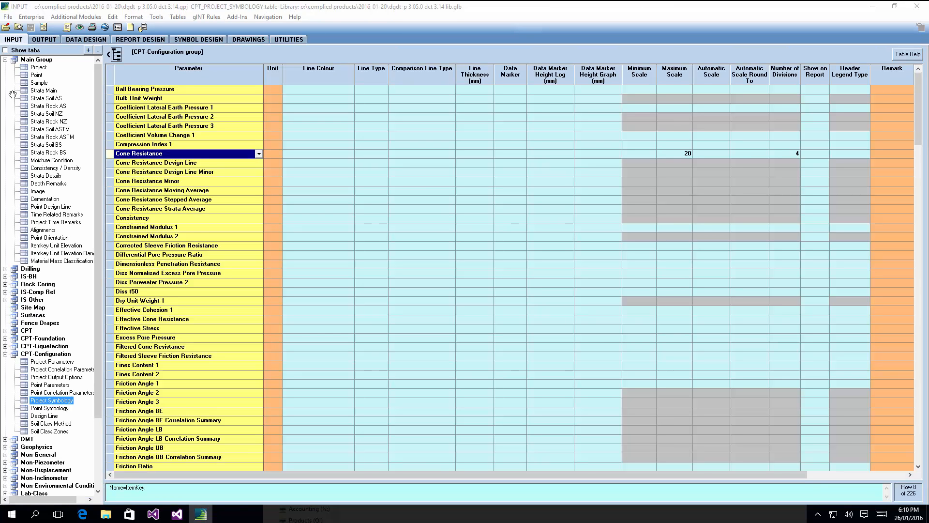
pyautogui.click(54, 379)
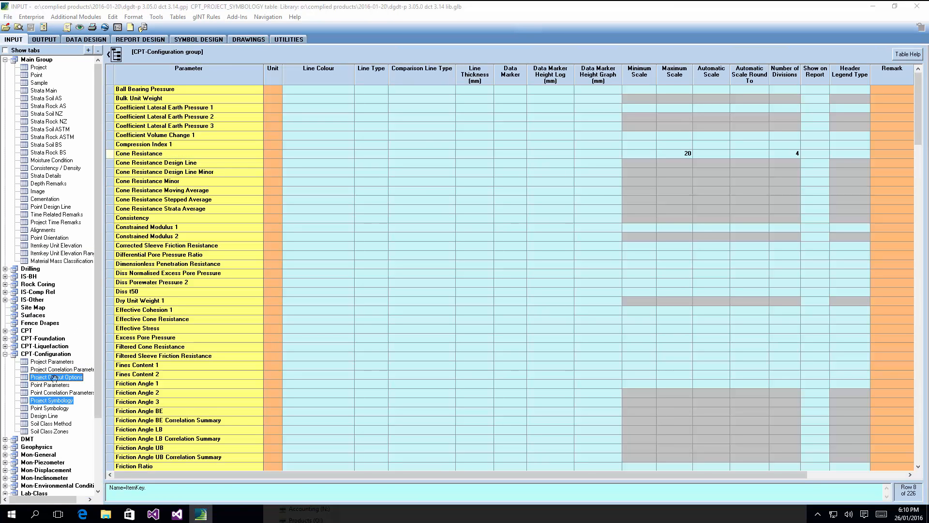
pyautogui.click(238, 115)
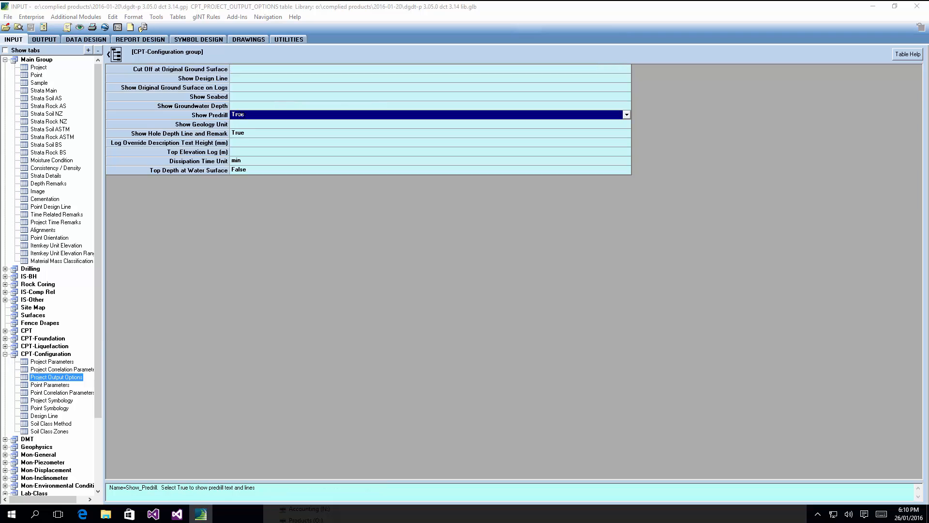
pyautogui.doubleClick(238, 115)
pyautogui.write('False')
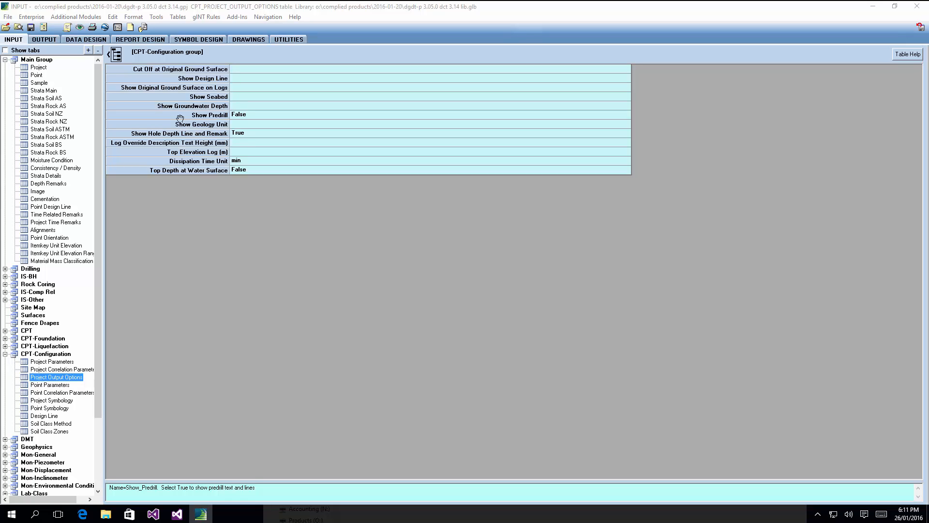
# Step: Review the project output options for the hole depth line and remark, description text height and original ground surface
pyautogui.click(247, 111)
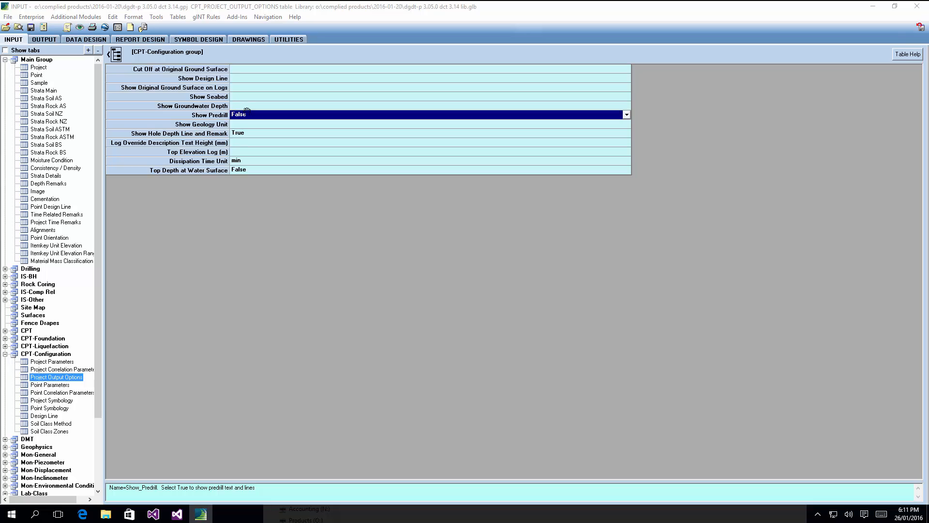
pyautogui.click(243, 132)
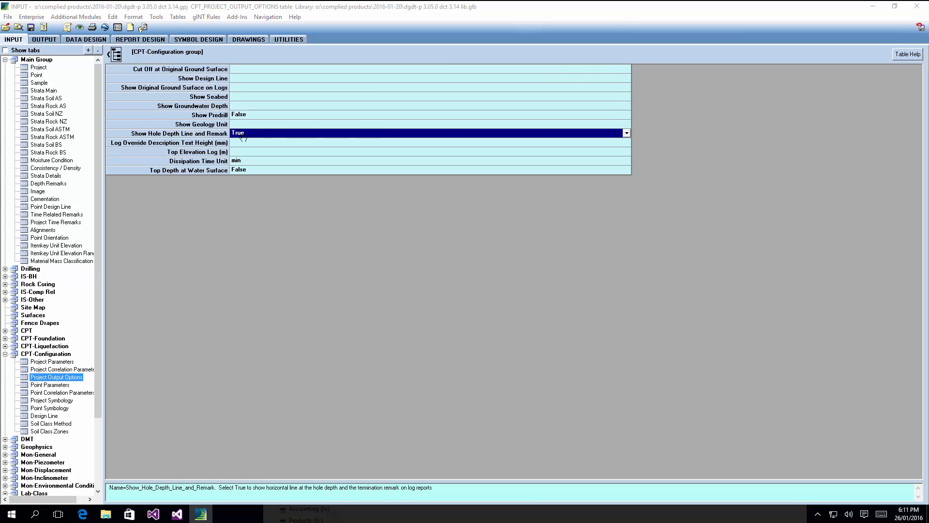
pyautogui.press('Down')
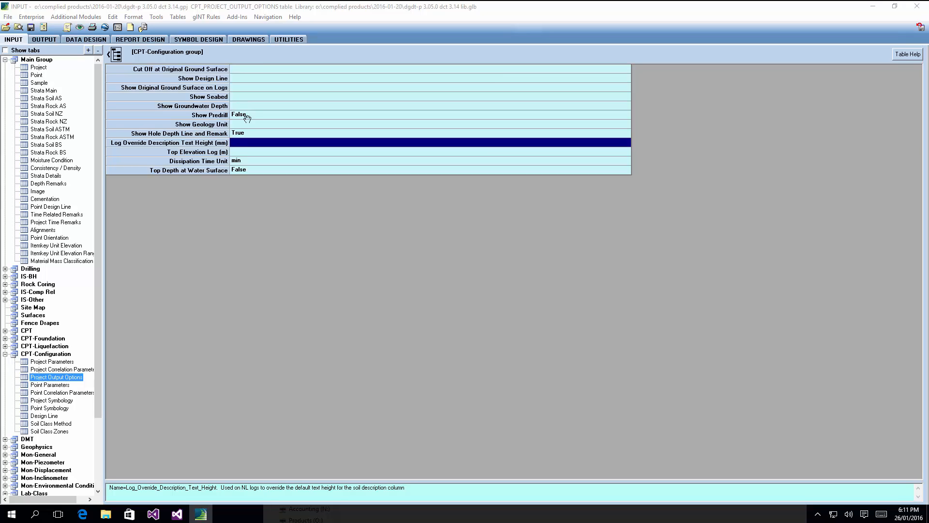
pyautogui.click(247, 87)
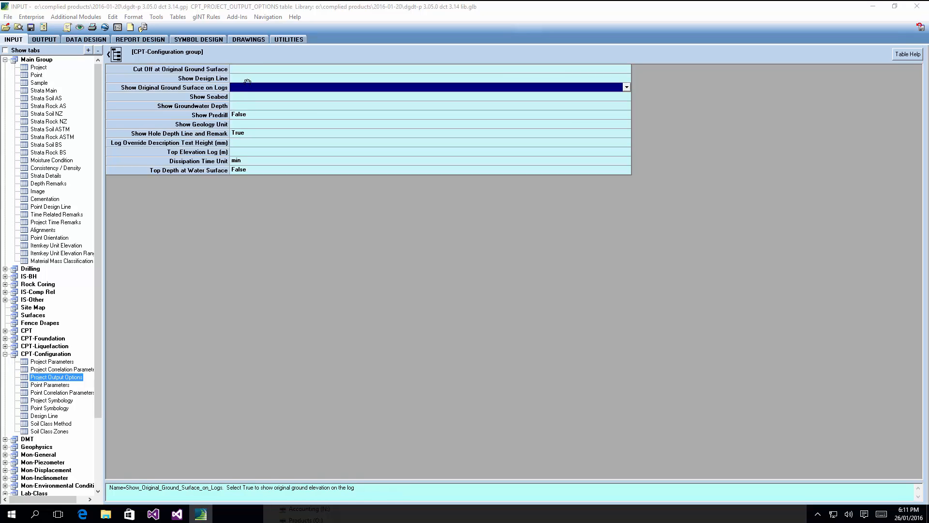